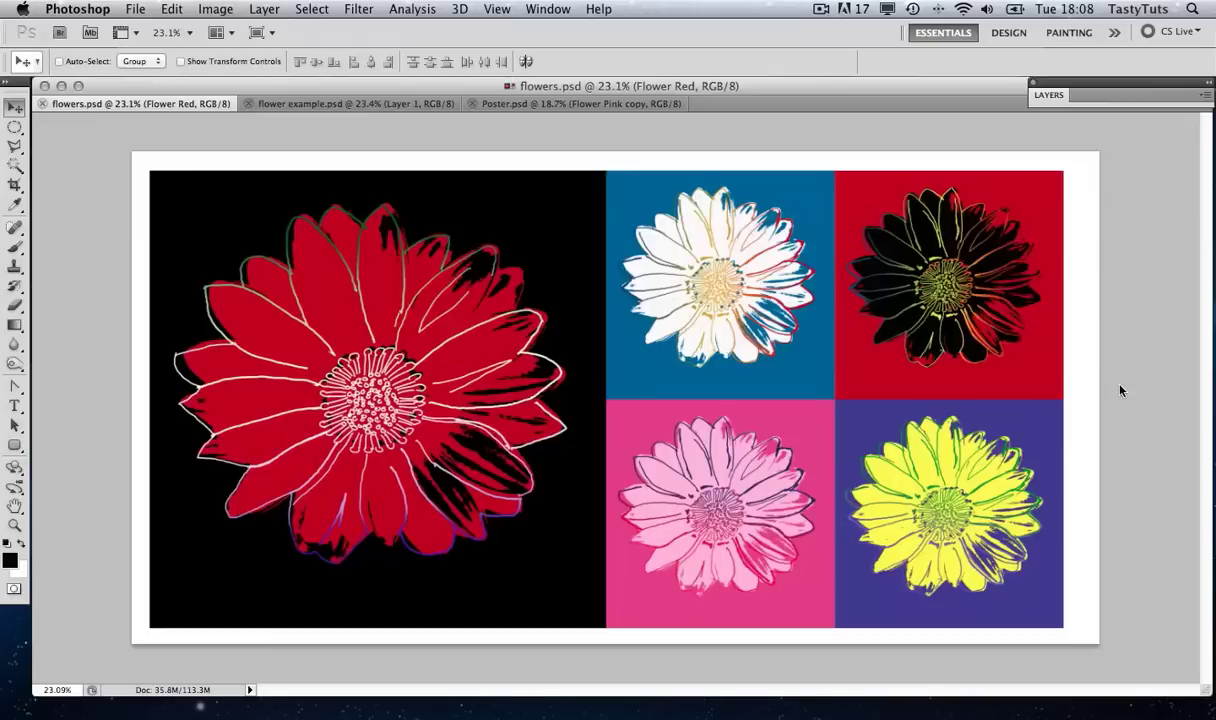
- Show the layer list and examine the large red flower up close
click(1048, 95)
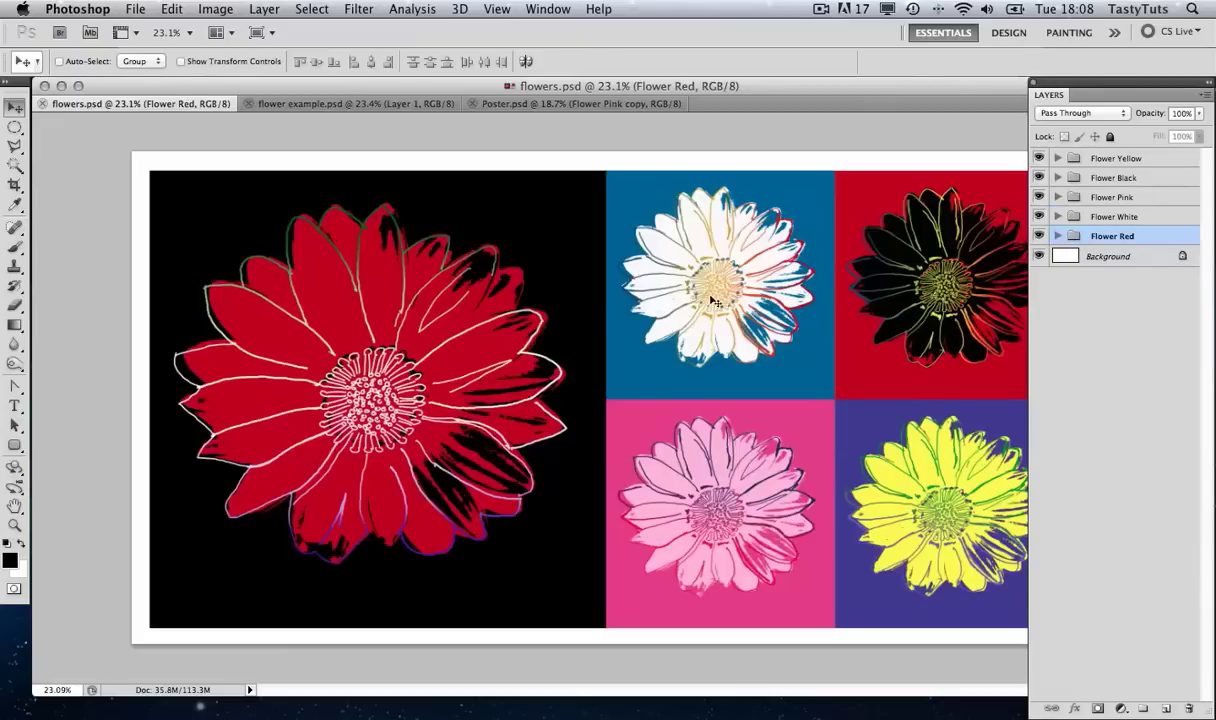
key(z)
drag(310, 345, 320, 356)
scroll(400, 350, left, 5)
scroll(400, 350, down, 2)
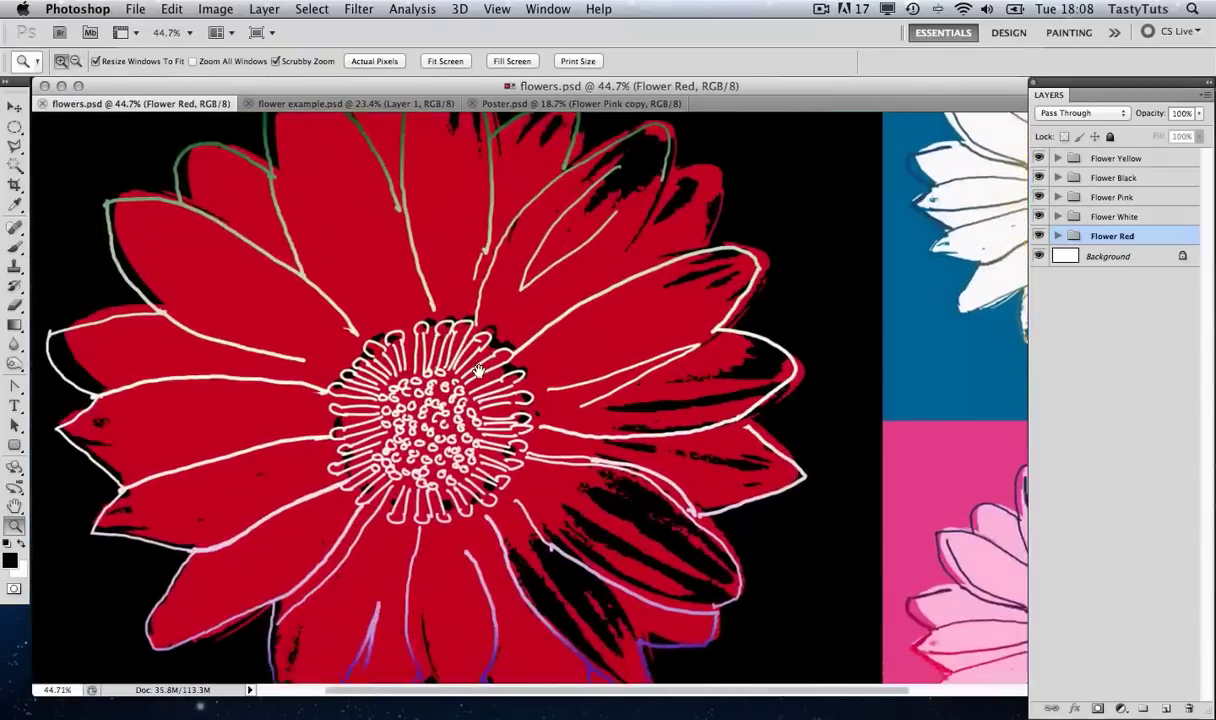
- Examine what the Stroke, Flower and Background layers of the Flower Red group contribute by hiding and reshowing each one
click(1057, 236)
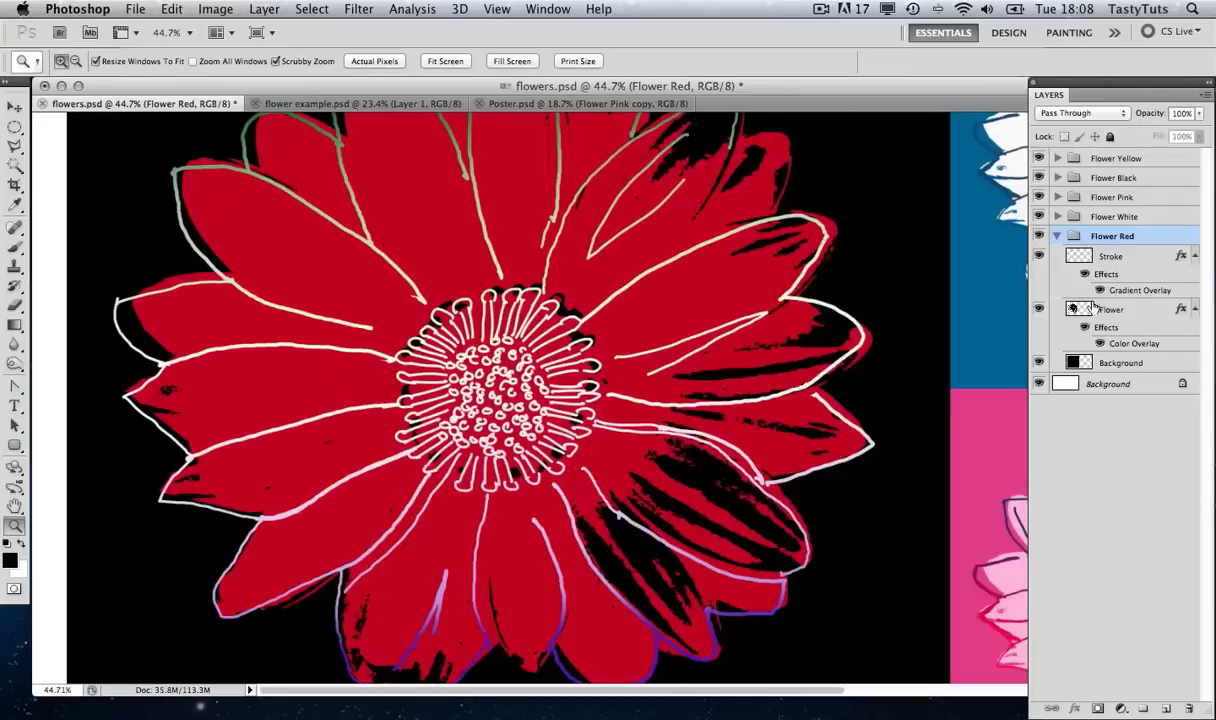
click(1039, 256)
click(1039, 256)
click(1039, 309)
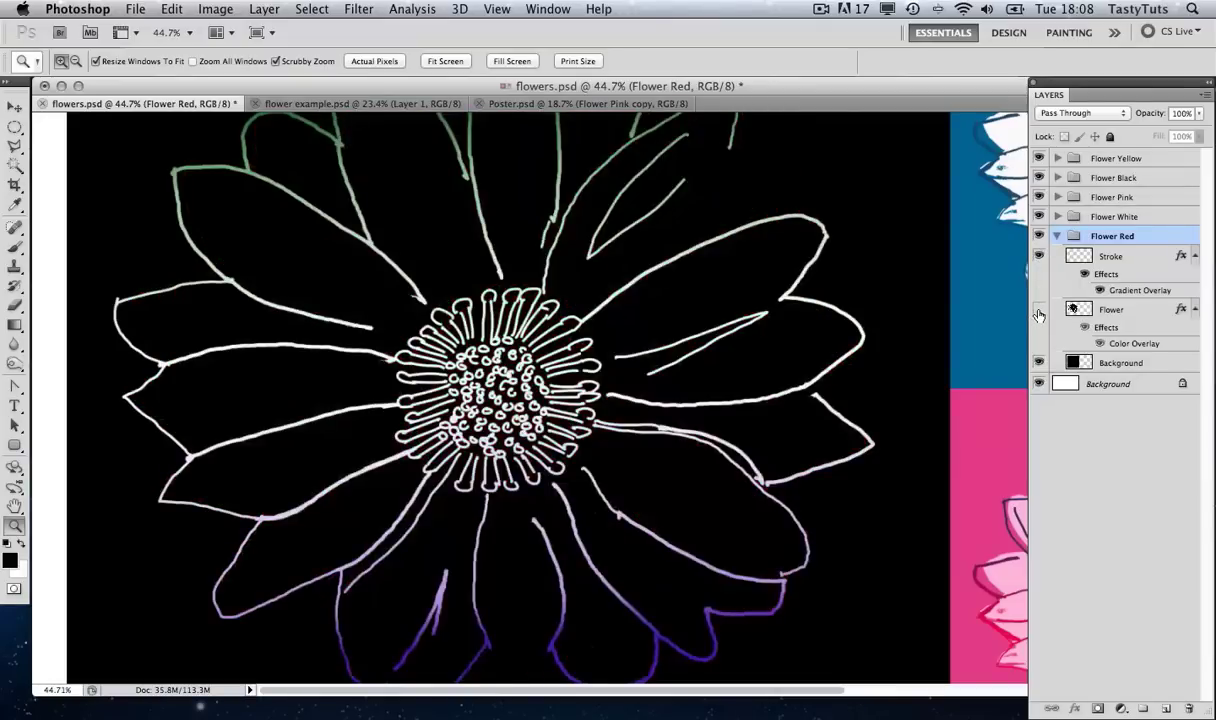
click(1039, 309)
click(1039, 362)
click(1039, 363)
click(1057, 236)
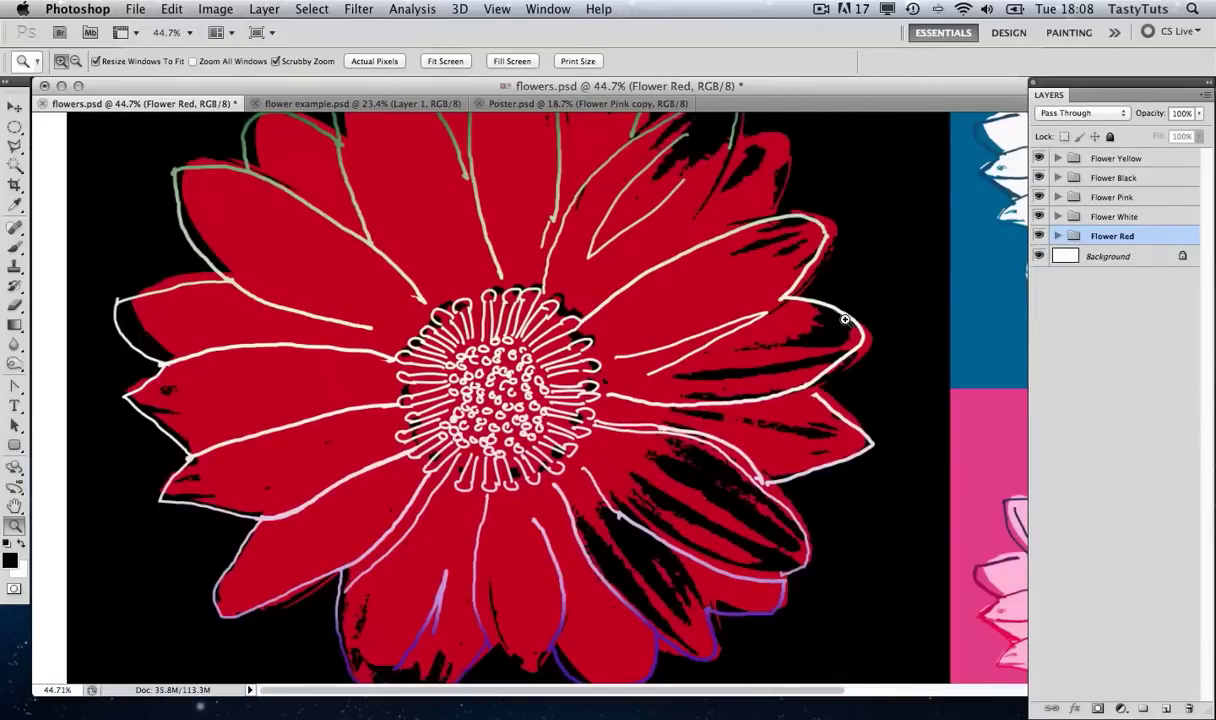
alt+click(703, 295)
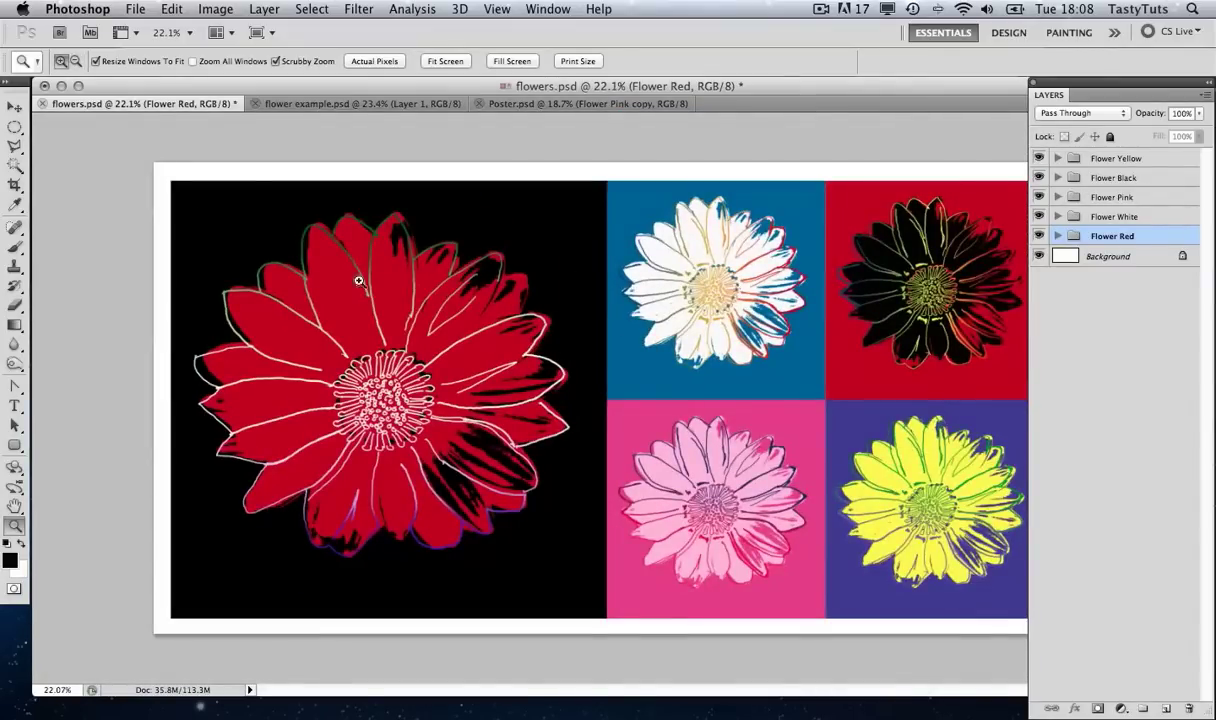
- Review the before-and-after flower example and the finished poster document, and return to flowers.psd
click(303, 103)
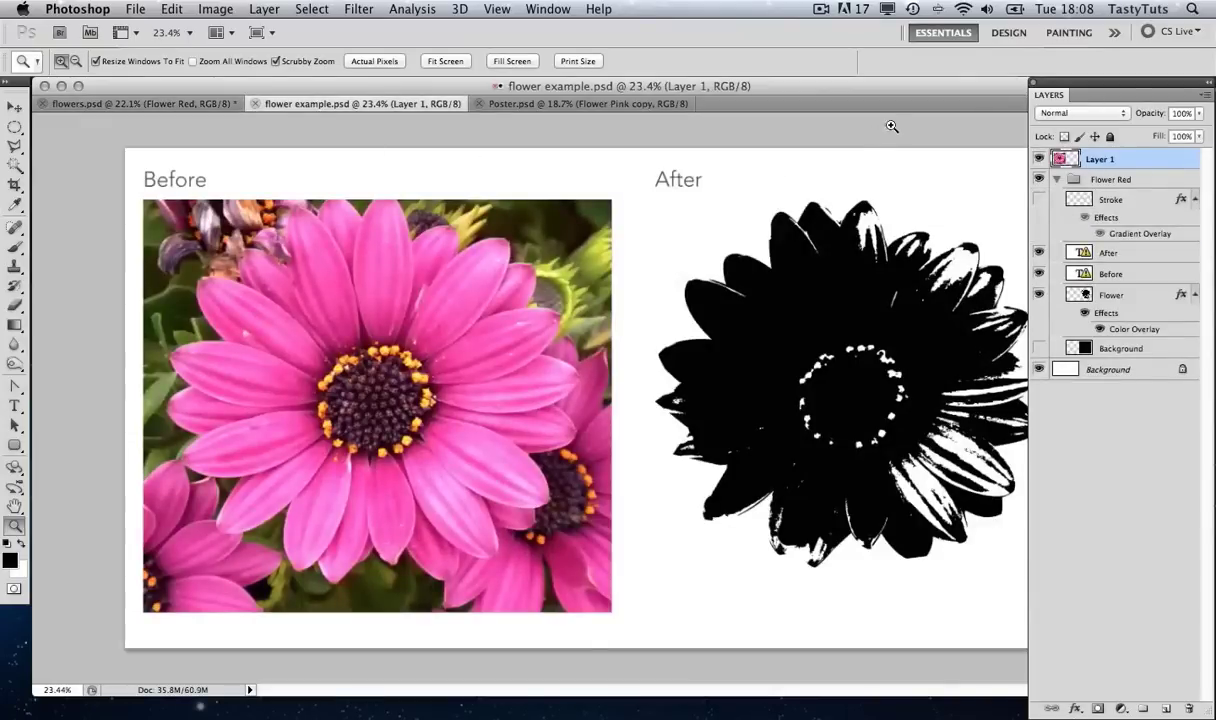
double_click(1047, 95)
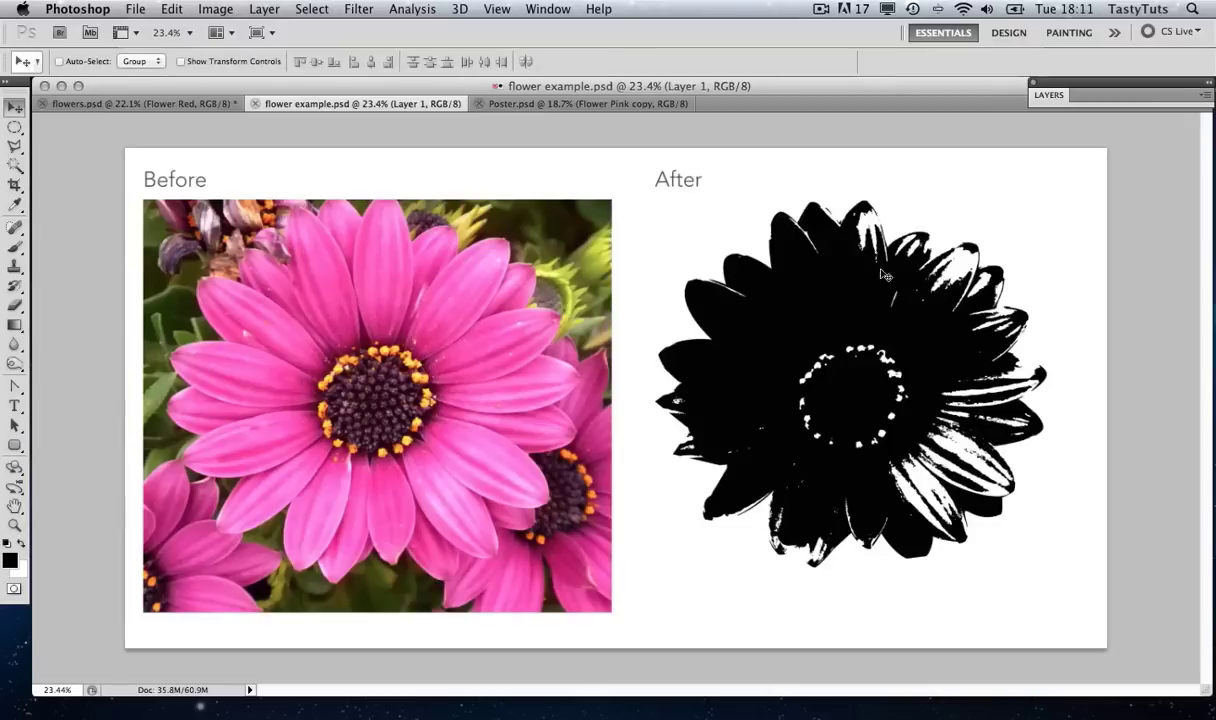
click(557, 102)
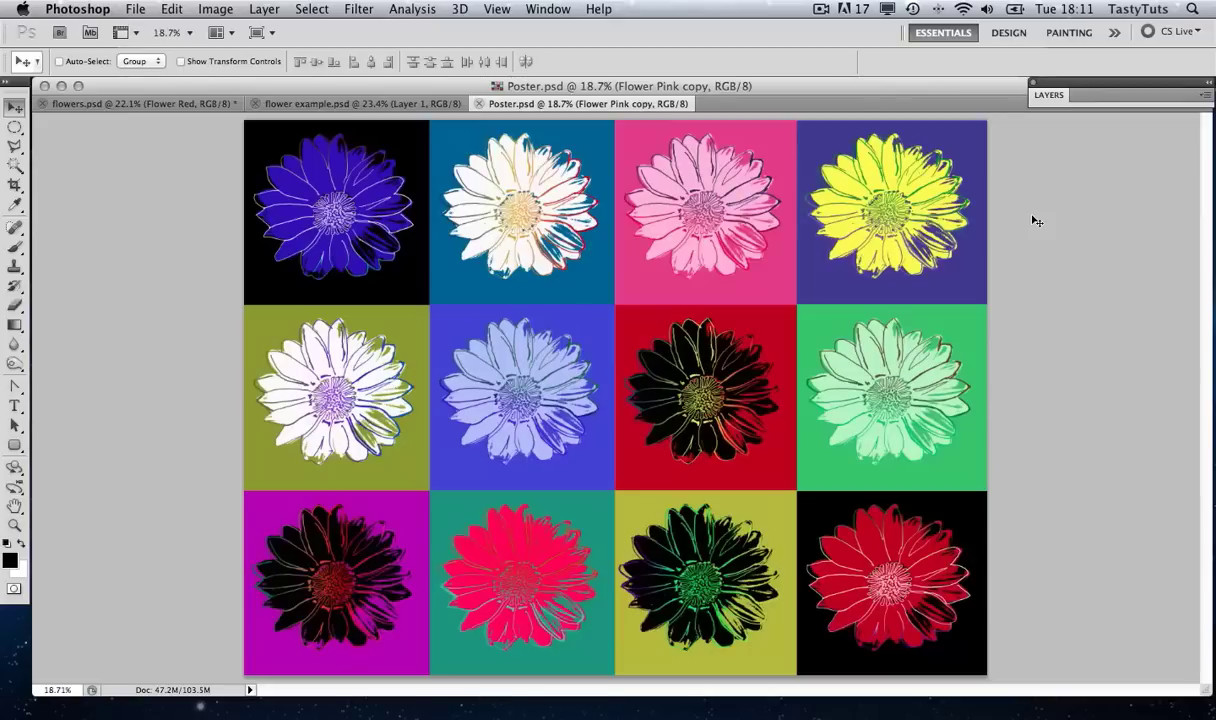
click(141, 105)
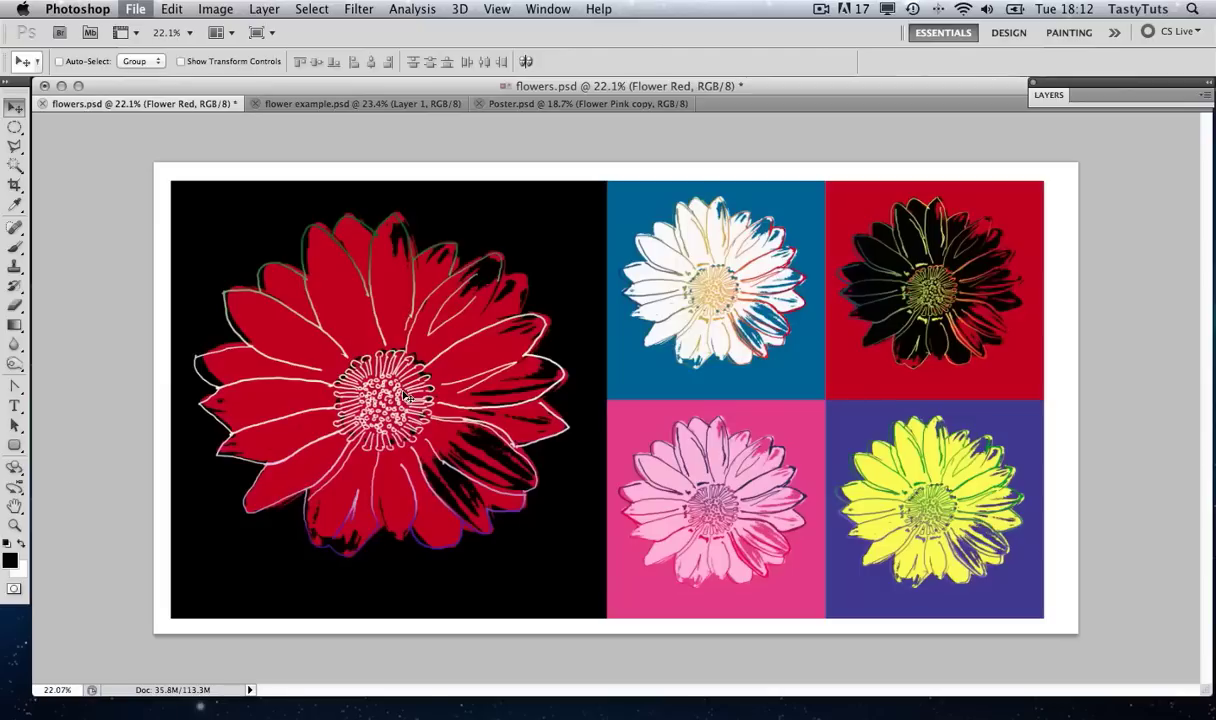
- Create a new 30 by 30 cm RGB document at 300 pixels/inch with a white background
key(super+n)
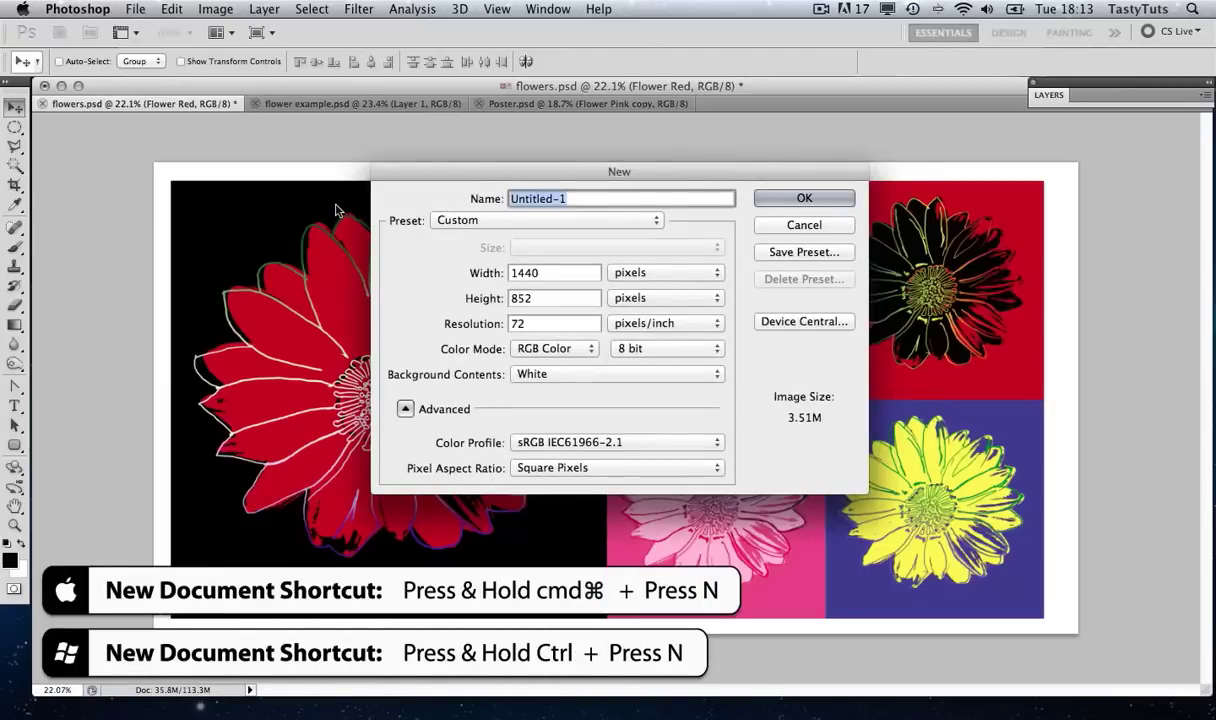
click(628, 275)
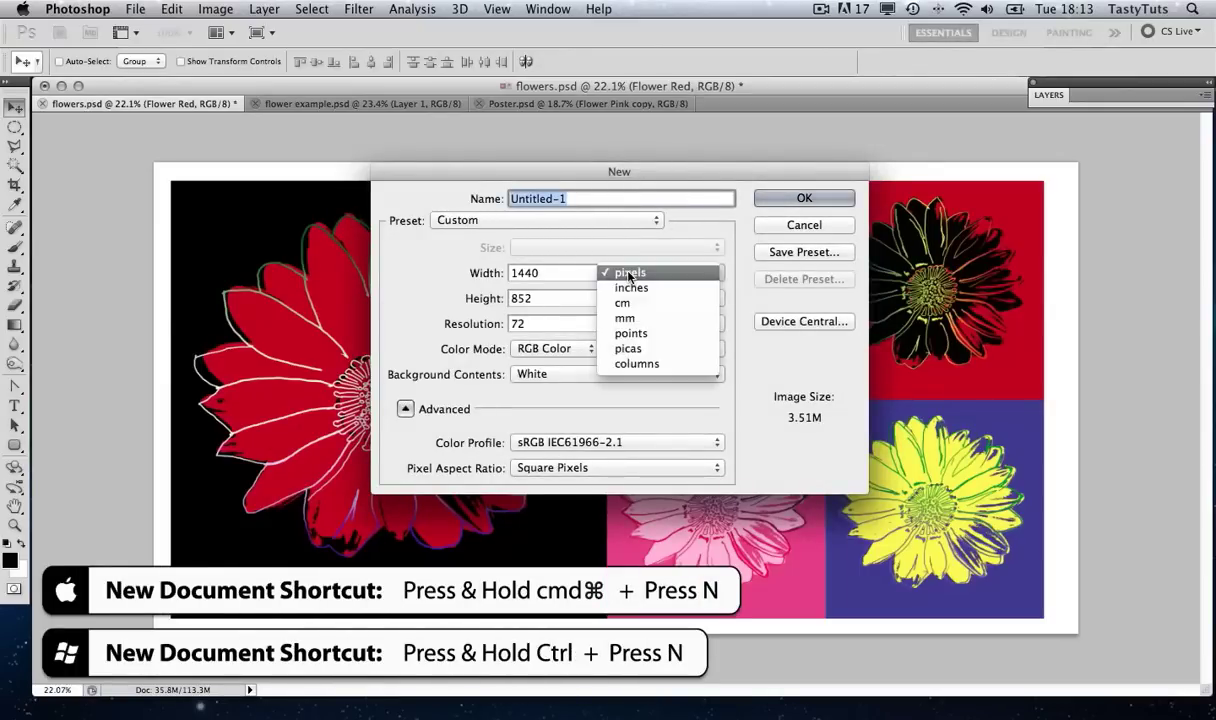
click(622, 302)
text(30)
key(Tab)
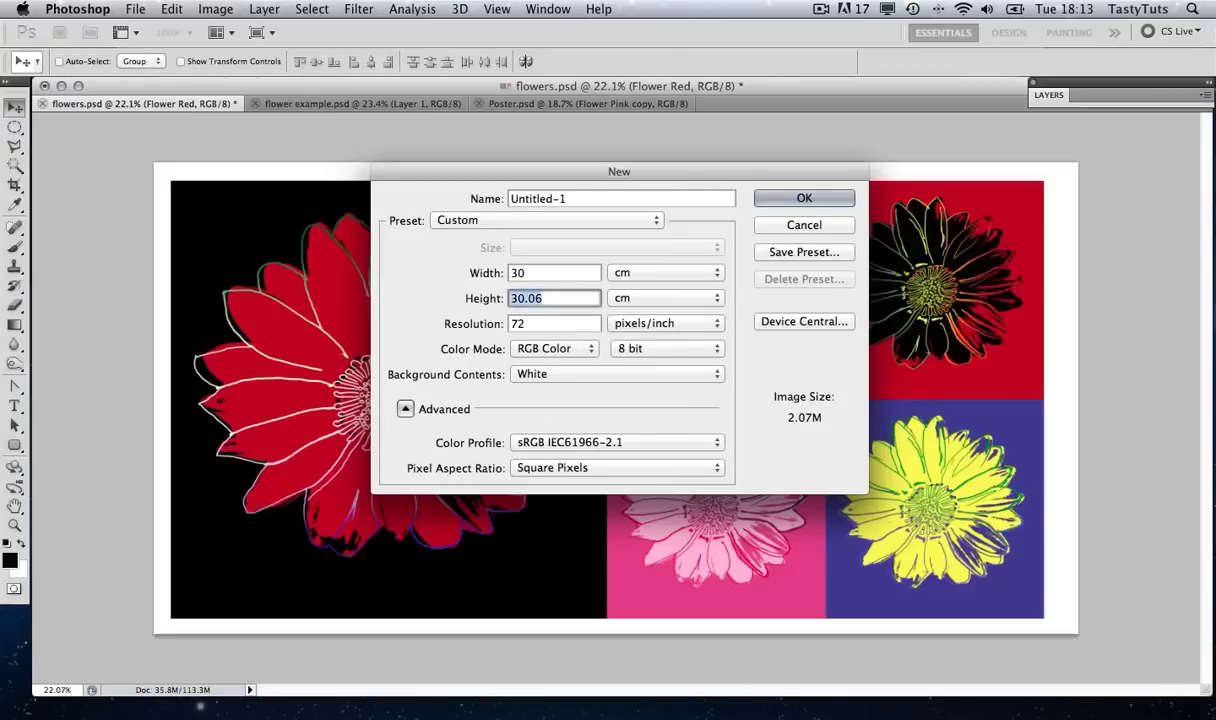
text(30)
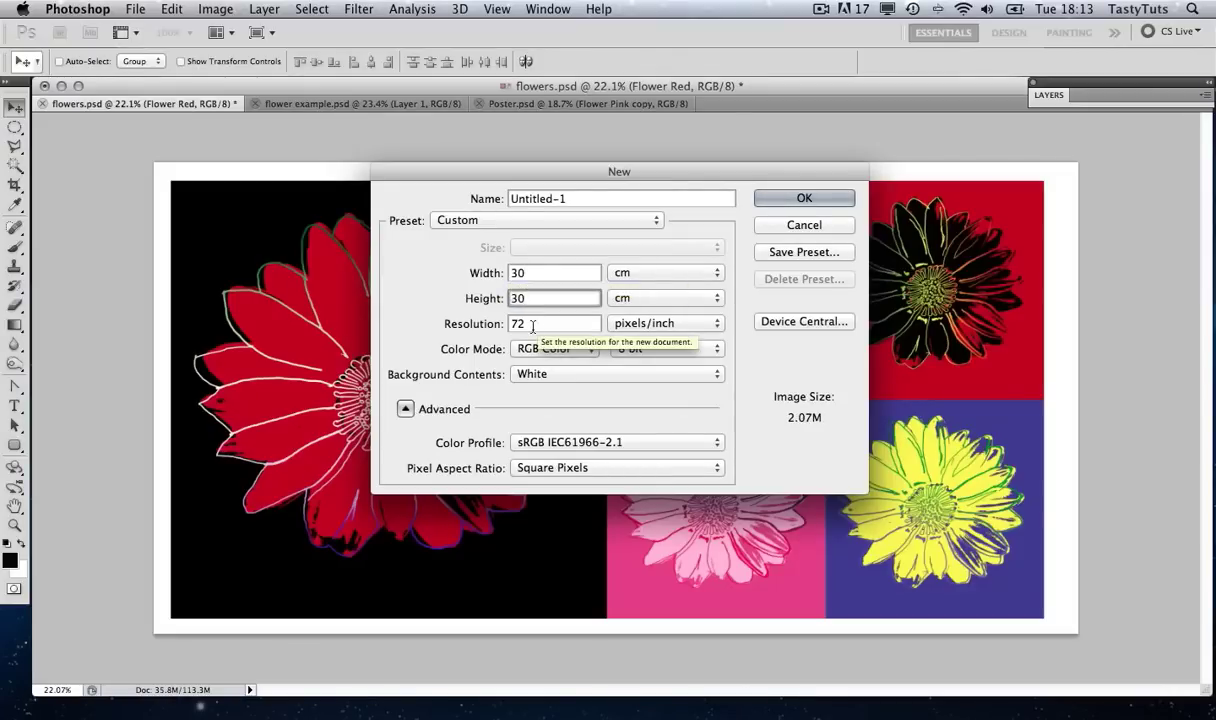
key(Tab)
text(300)
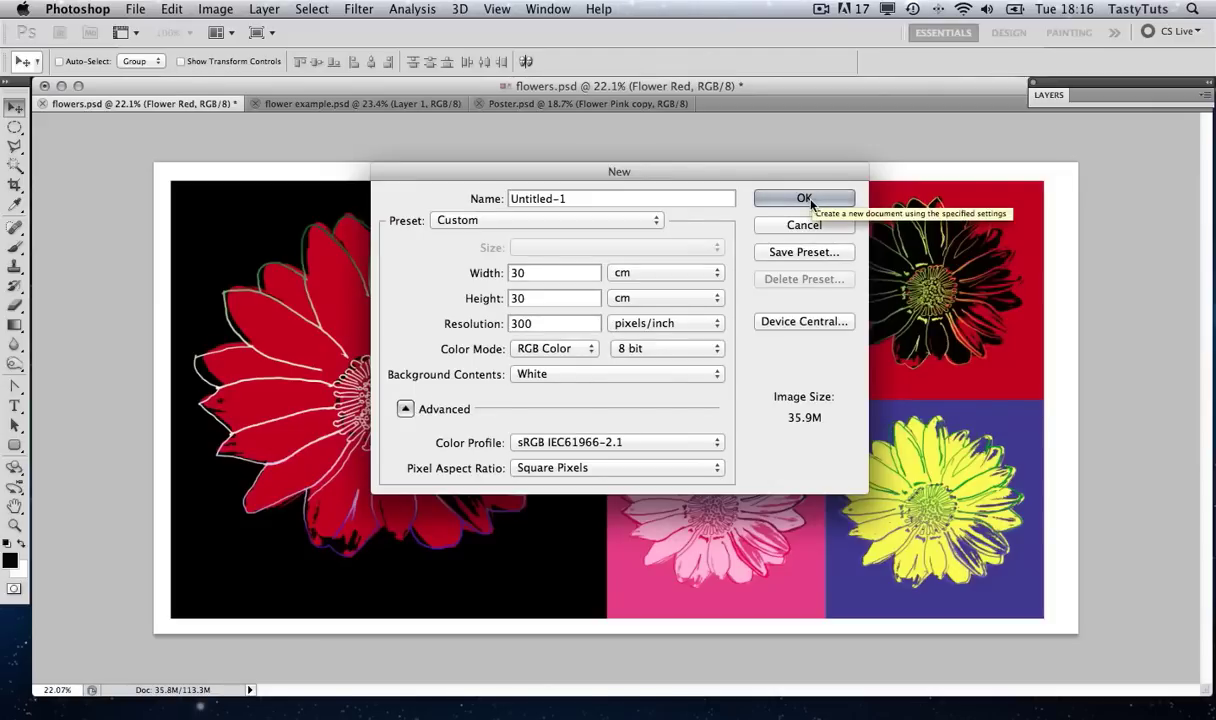
click(806, 200)
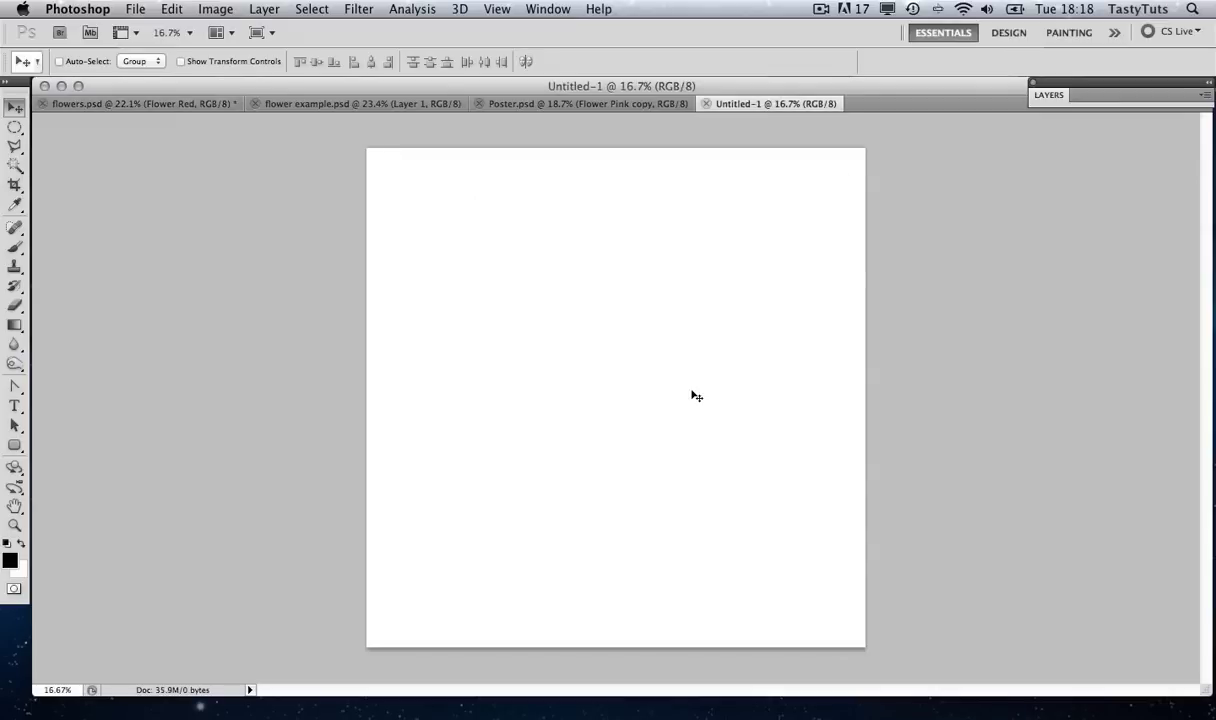
- Copy the pink flower photo from flower example.psd into the new untitled document
click(345, 103)
right_click(402, 366)
click(398, 318)
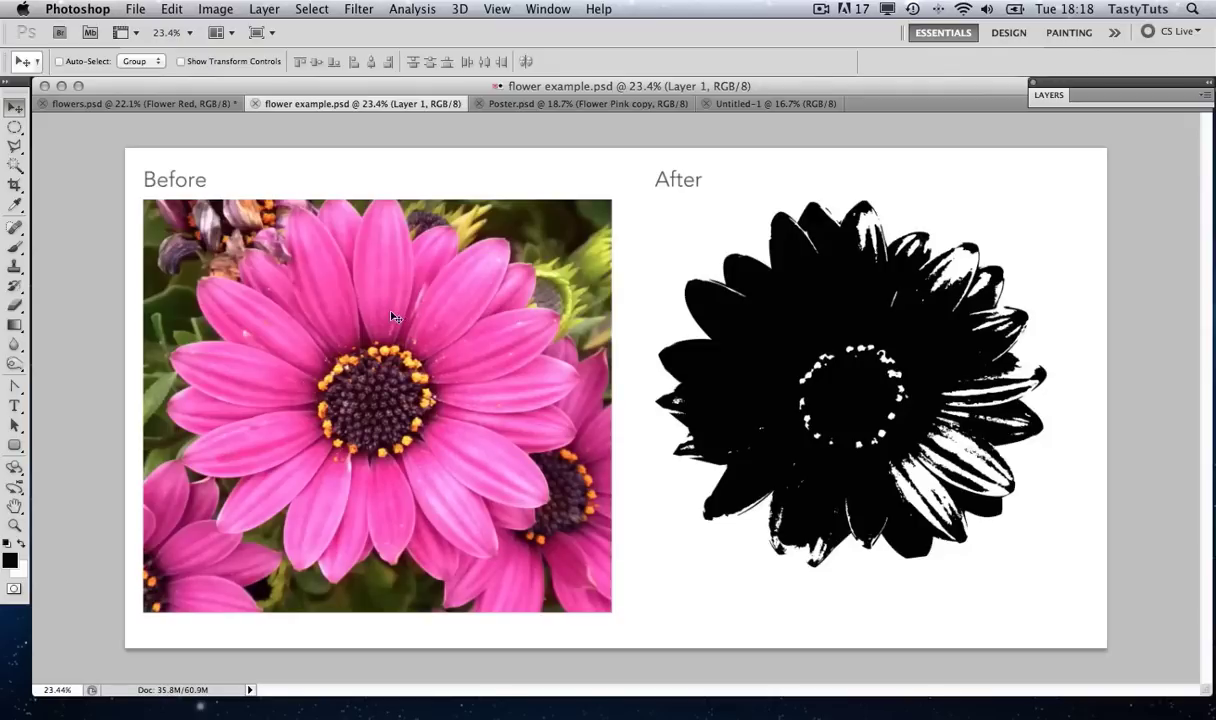
drag(328, 268, 525, 328)
drag(608, 391, 656, 378)
- Scale the flower photo proportionally from its centre to about 145% with Free Transform
key(super+t)
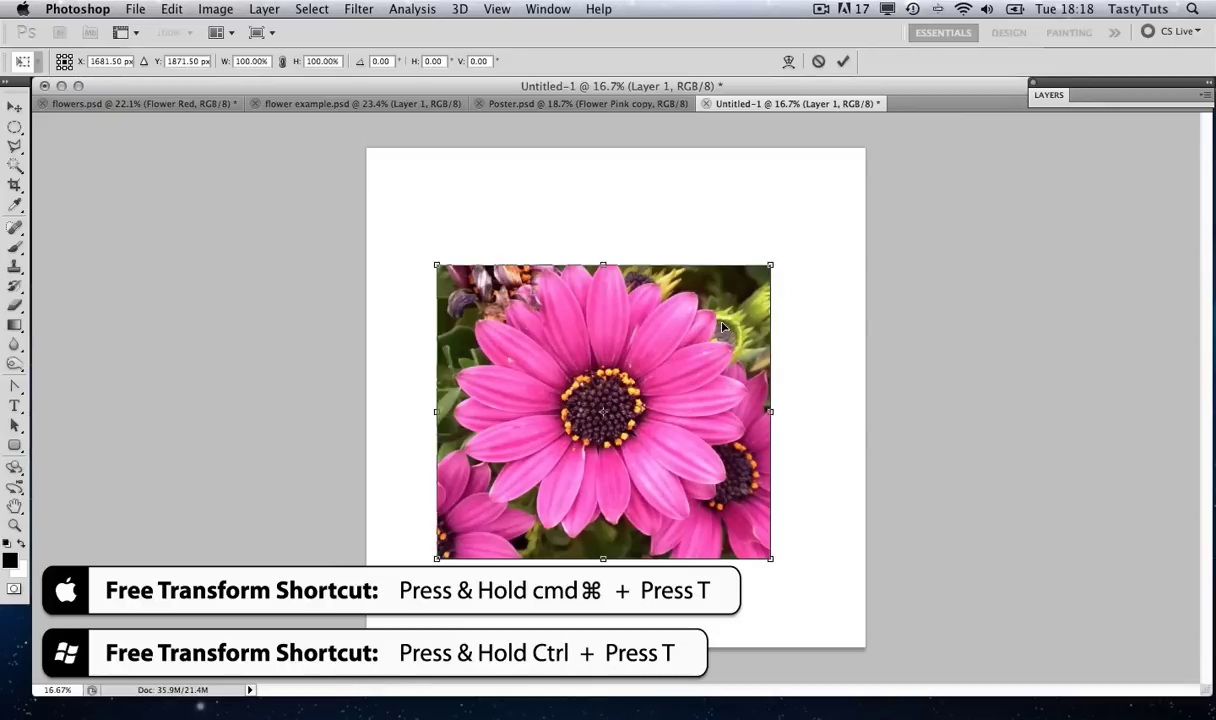
key(super+minus)
key(super+minus)
key(super+minus)
key(super+minus)
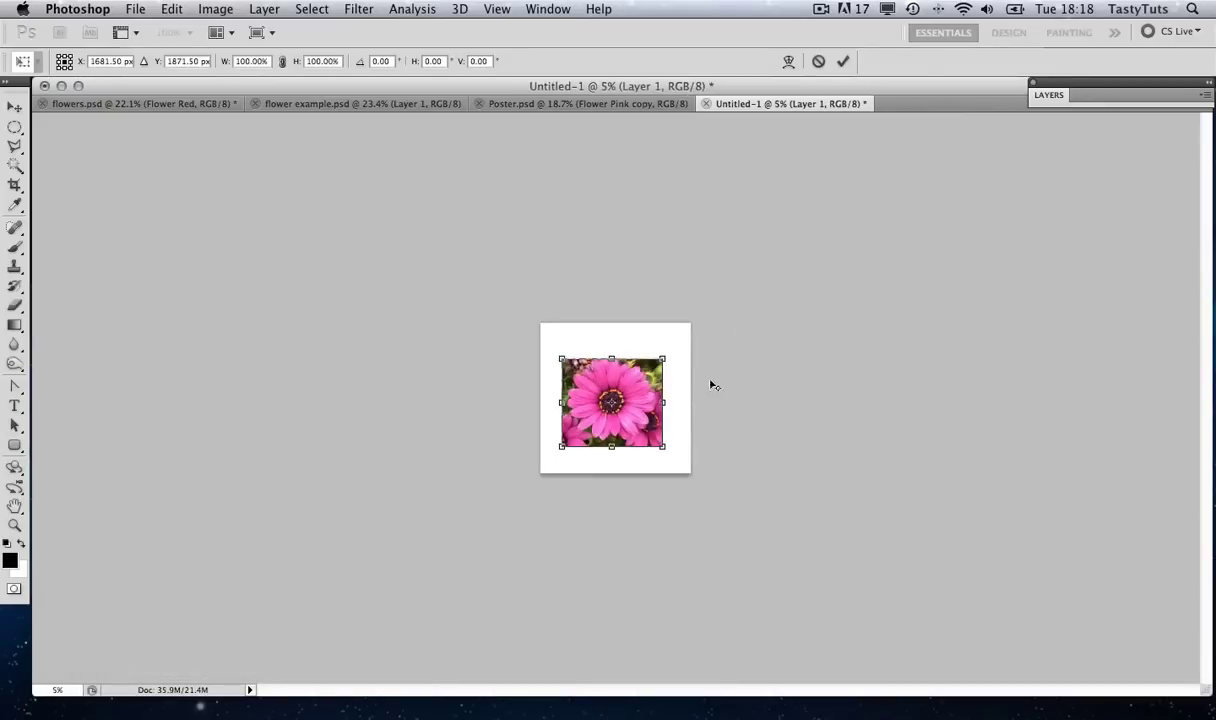
key(super+plus)
key(super+plus)
key(super+plus)
key(super+plus)
key(super+plus)
key(super+minus)
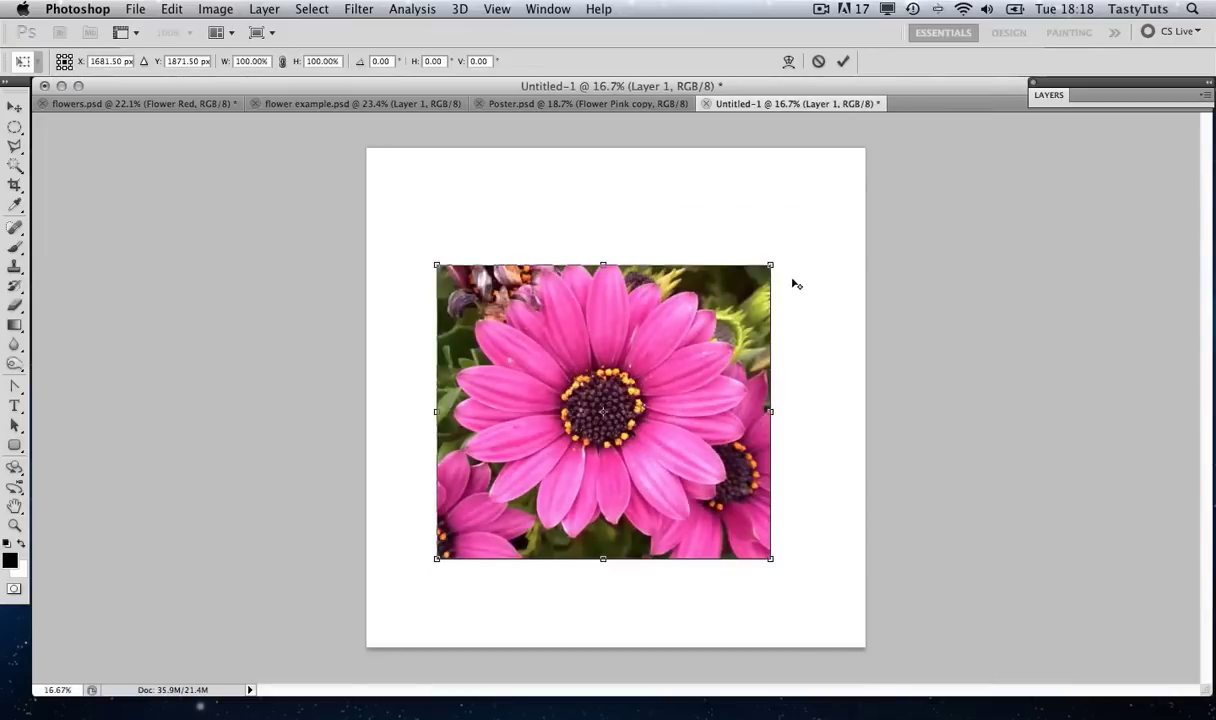
drag(776, 261, 847, 197)
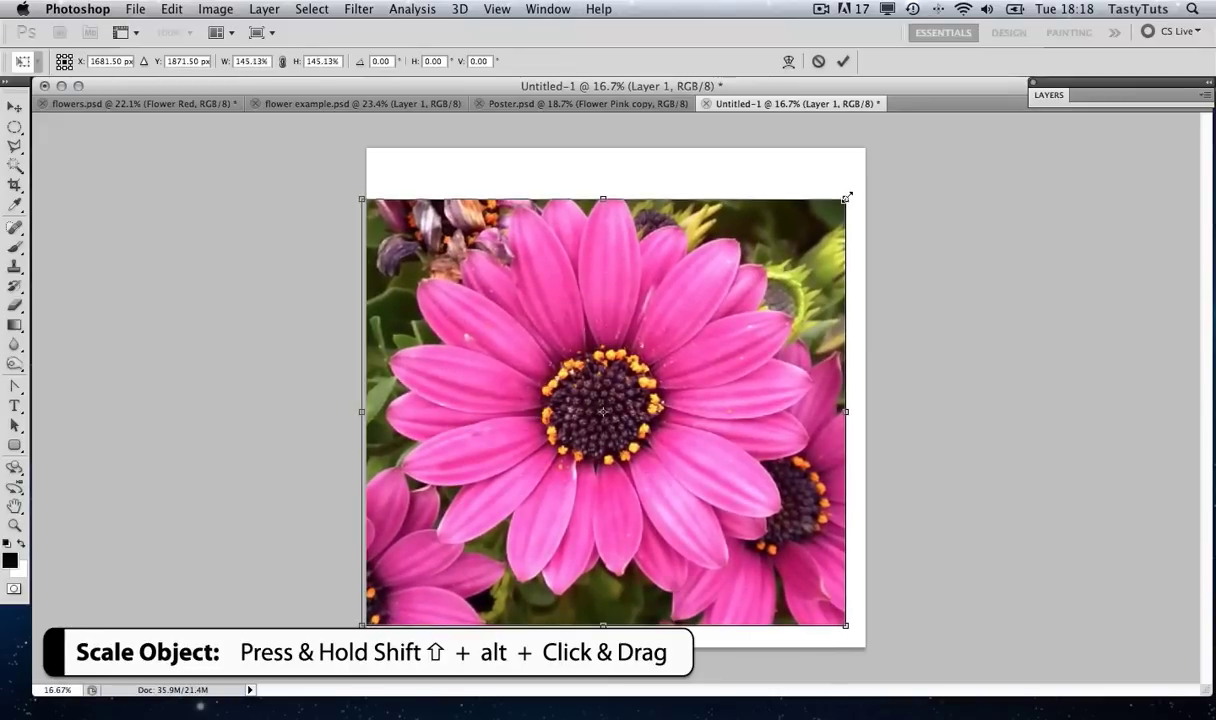
key(Return)
- Nudge the enlarged photo to the right and slightly up so it sits centred on the canvas
key(shift+Right)
key(shift+Right)
key(shift+Right)
key(shift+Right)
key(shift+Right)
key(shift+Up)
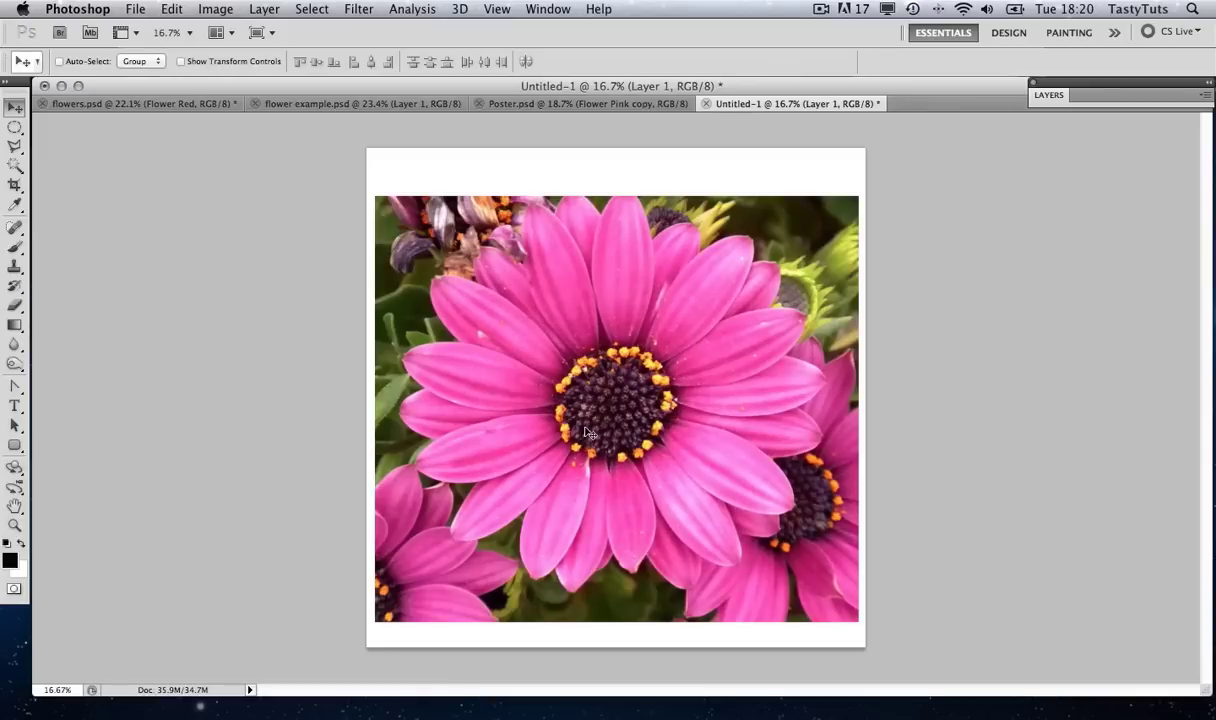
- Start a Pen tool path with straight segments between petal tips and notches along the central flower's lower-left and left petals
key(z)
drag(576, 408, 594, 411)
key(space)
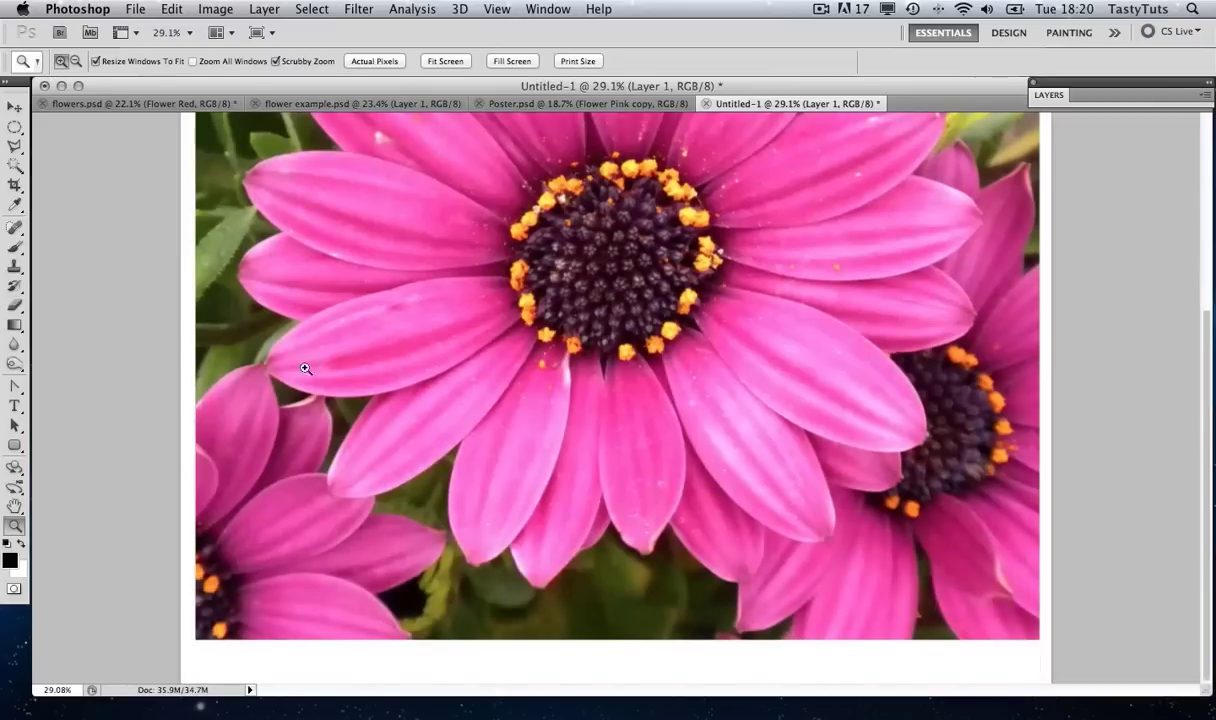
click(15, 387)
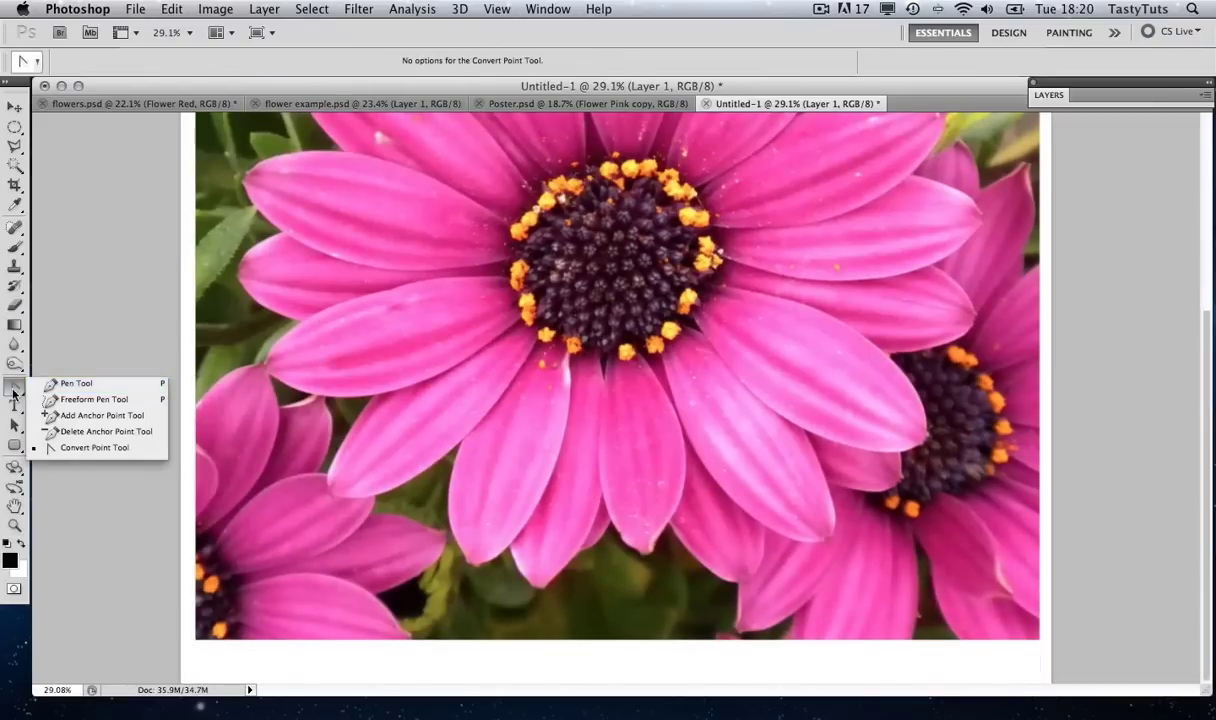
click(75, 383)
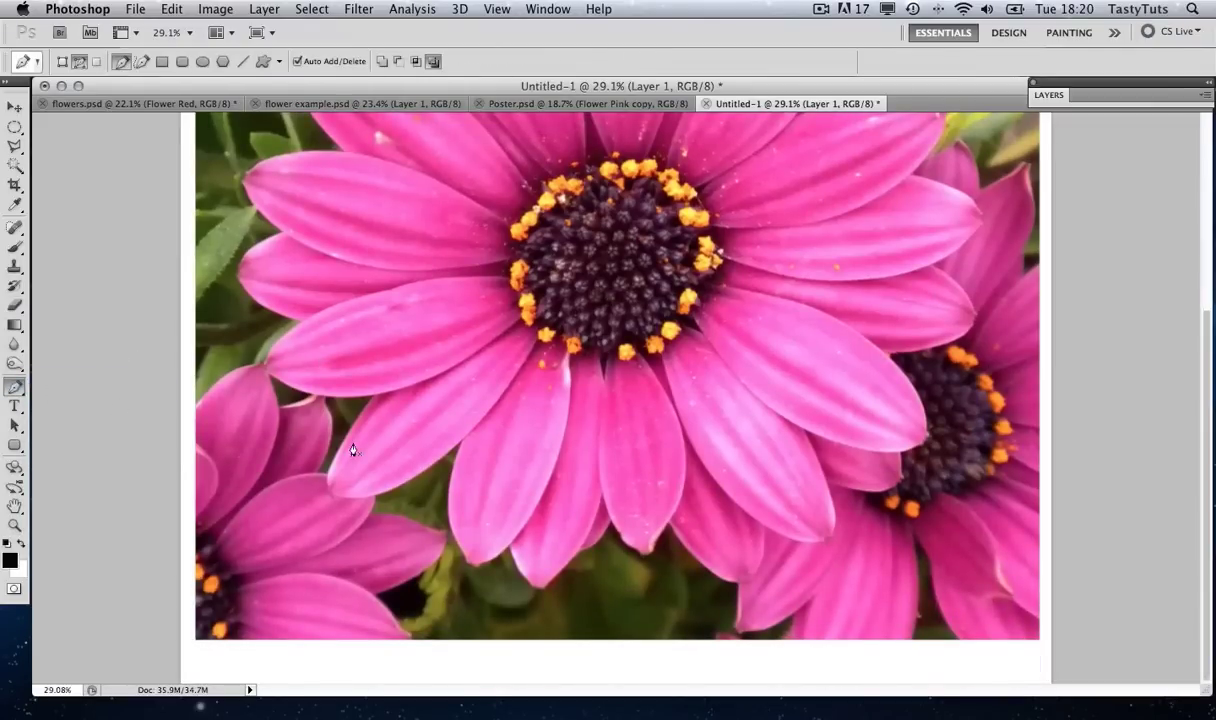
click(469, 566)
click(329, 493)
click(268, 370)
click(300, 321)
click(238, 271)
click(283, 233)
scroll(350, 195, up, 3)
click(243, 325)
click(343, 300)
click(295, 185)
- Continue the straight-segment path around the tips and notches of the flower's upper petals to its right side
scroll(358, 200, up, 2)
click(373, 279)
click(452, 244)
click(471, 140)
click(508, 155)
click(587, 160)
click(631, 127)
click(678, 201)
click(756, 181)
click(853, 200)
drag(852, 243, 866, 243)
click(885, 323)
click(945, 335)
click(910, 405)
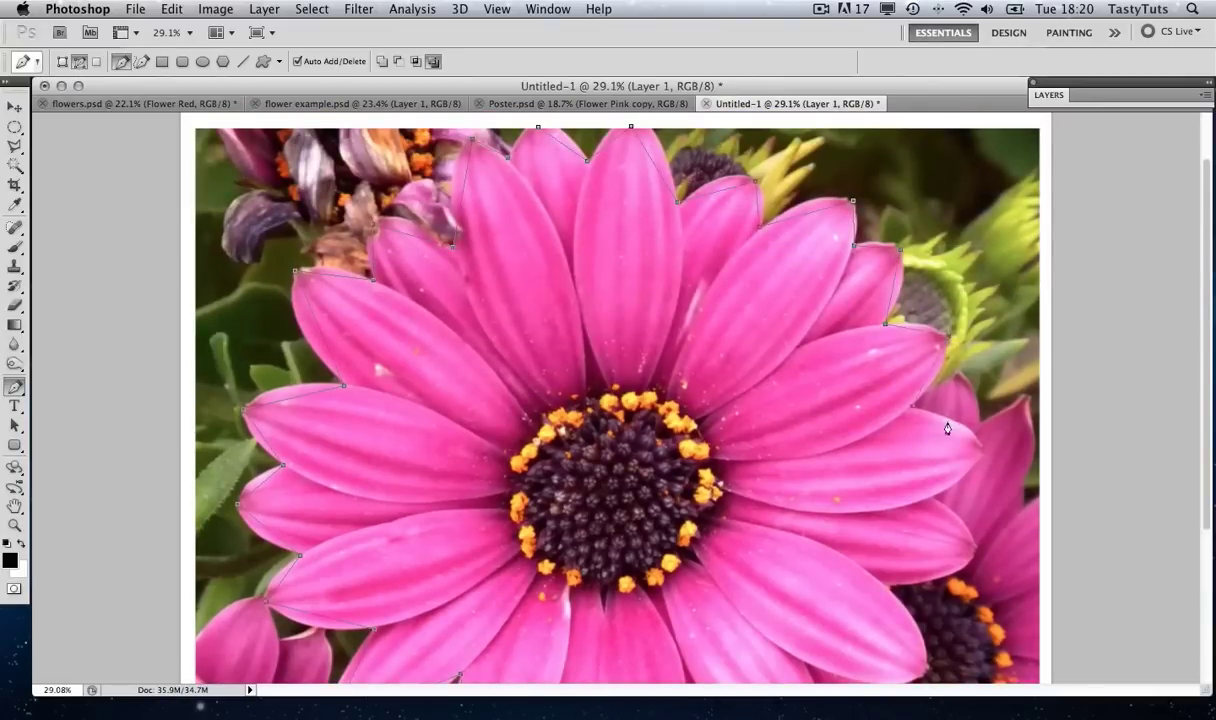
- Carry the path down the right-hand petals and along the bottom petals to close the flower outline
click(983, 453)
drag(985, 462, 994, 276)
click(975, 364)
click(889, 398)
click(926, 484)
click(897, 527)
click(828, 527)
click(828, 583)
click(760, 568)
click(746, 620)
click(668, 565)
click(643, 597)
click(611, 565)
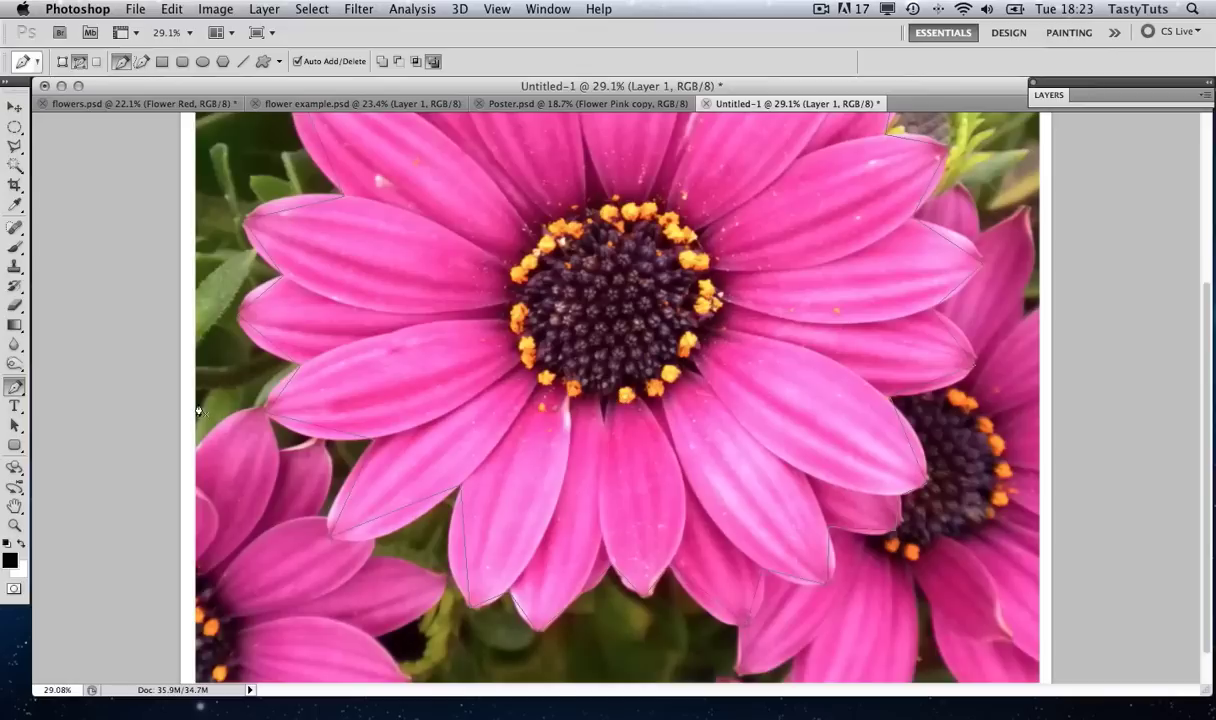
- Curve the path at the lower-left petal's tip with the Convert Point tool so it follows the petal's edges
click(14, 388)
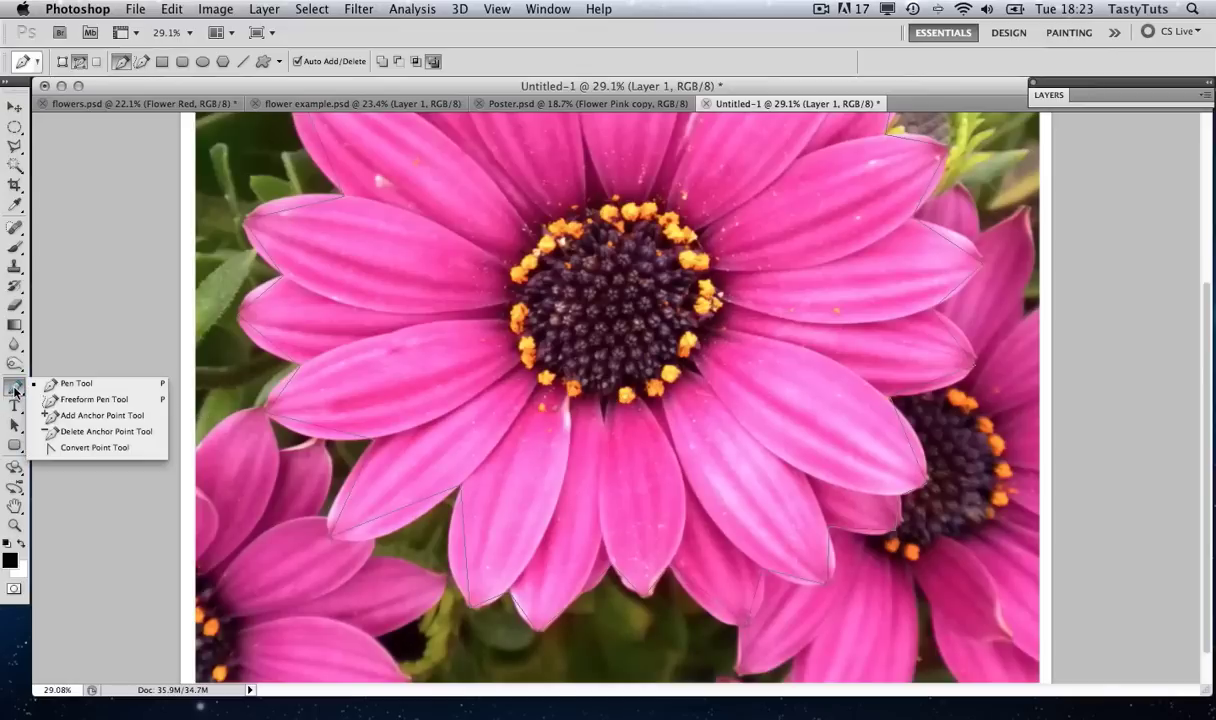
click(128, 450)
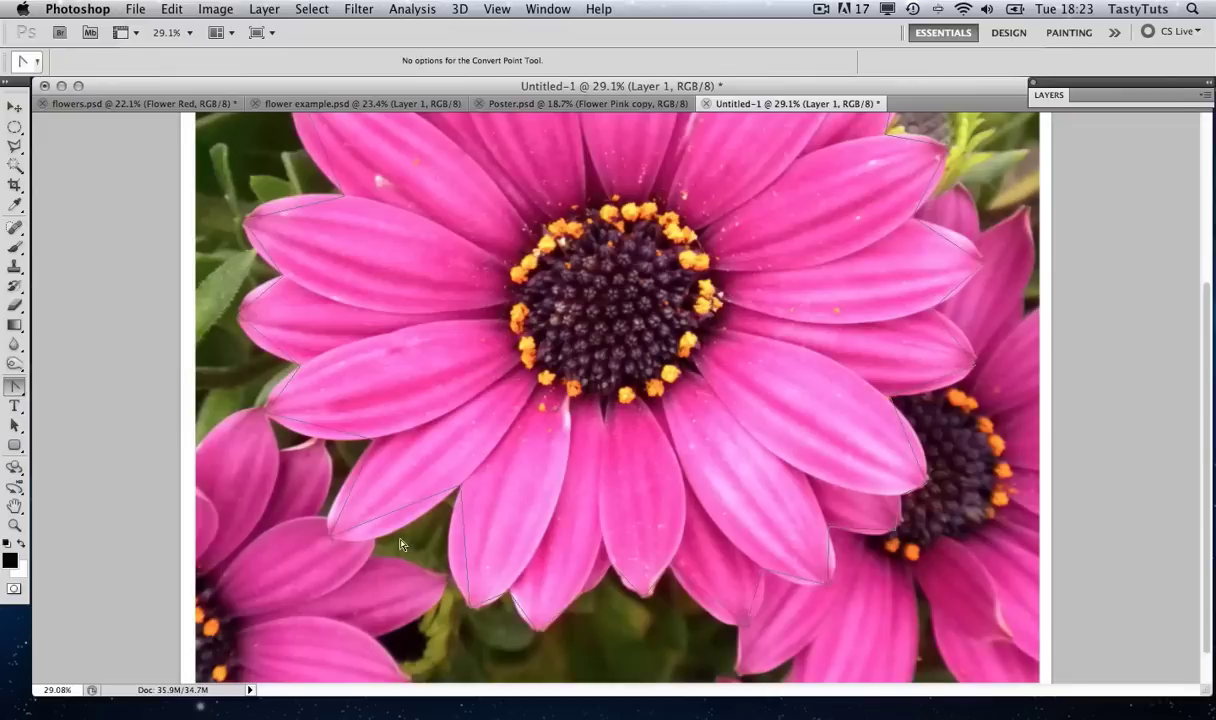
key(z)
drag(407, 497, 356, 505)
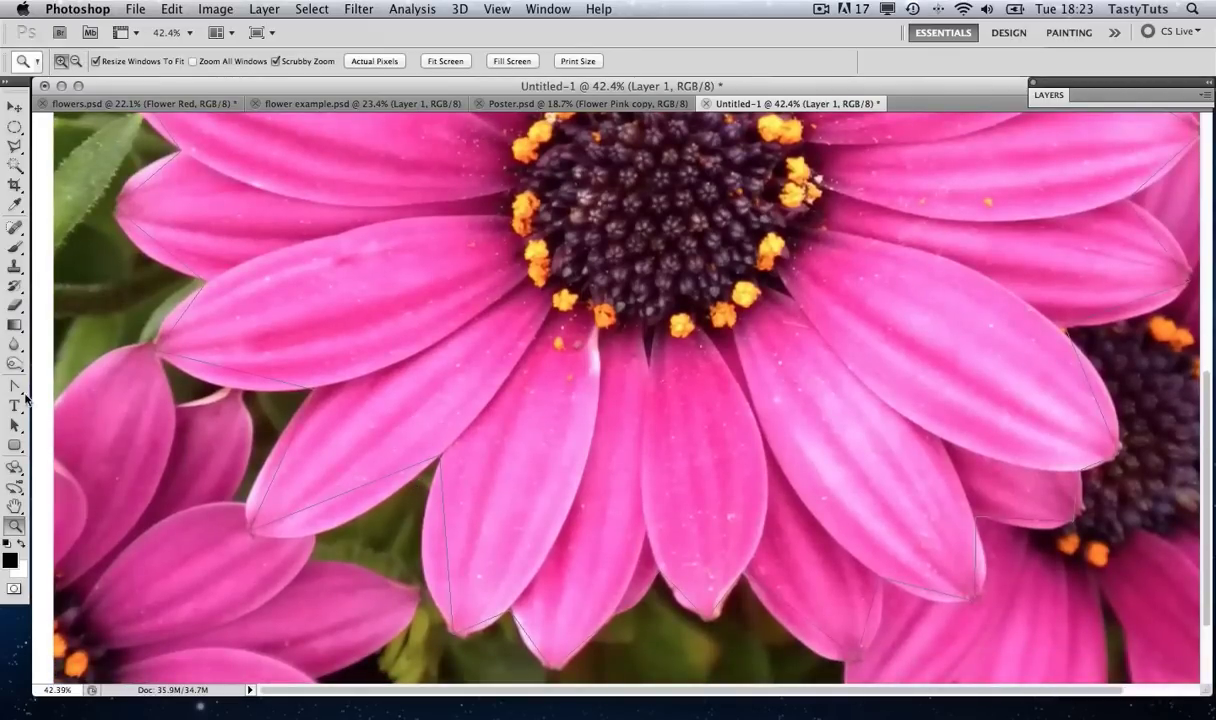
key(z)
click(256, 499)
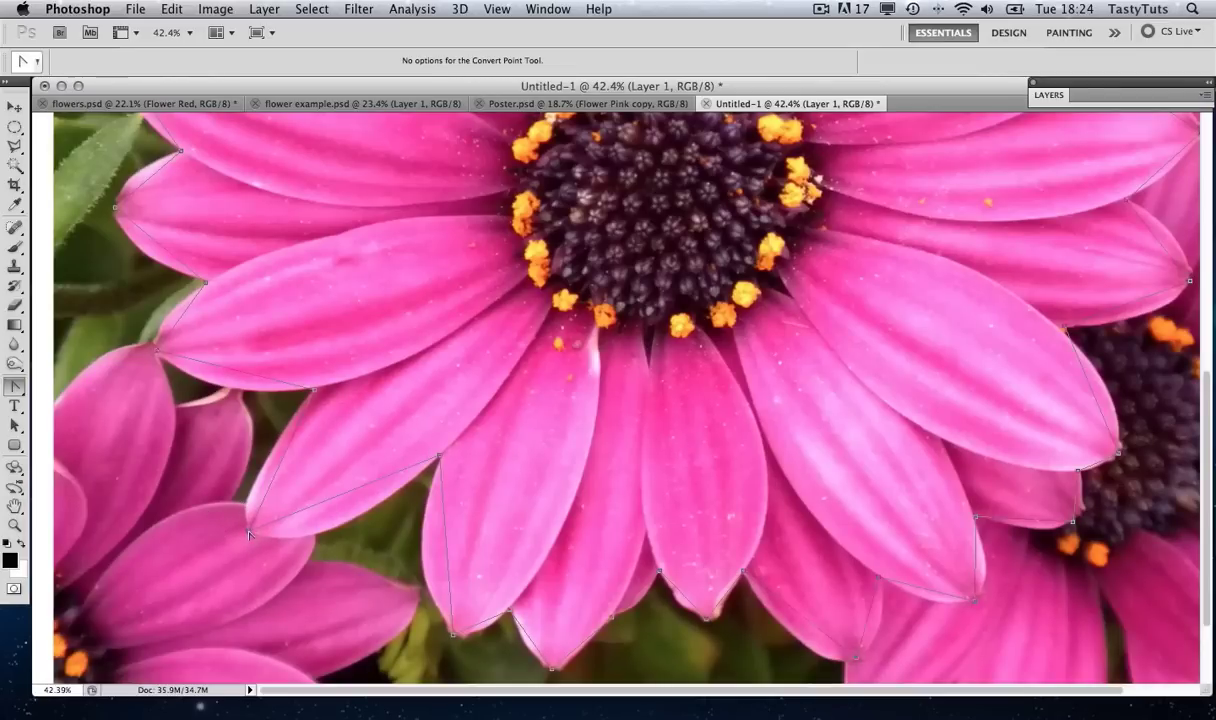
drag(248, 530, 229, 517)
scroll(240, 510, down, 3)
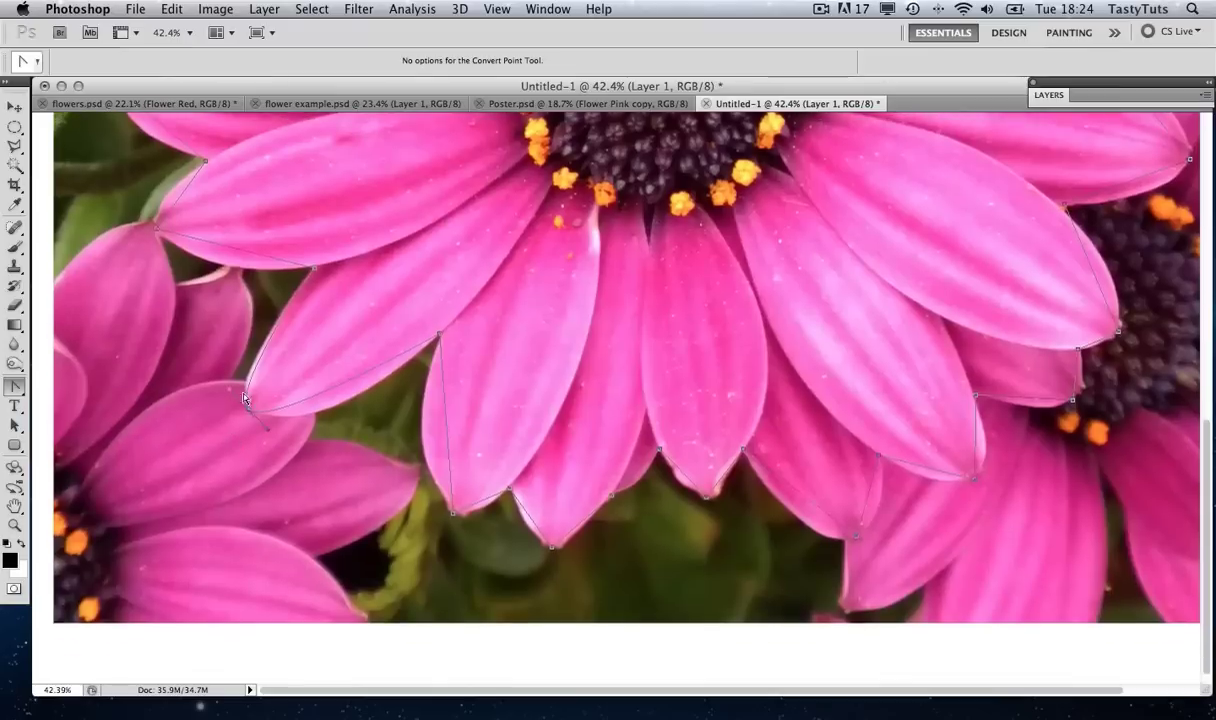
scroll(250, 398, up, 1)
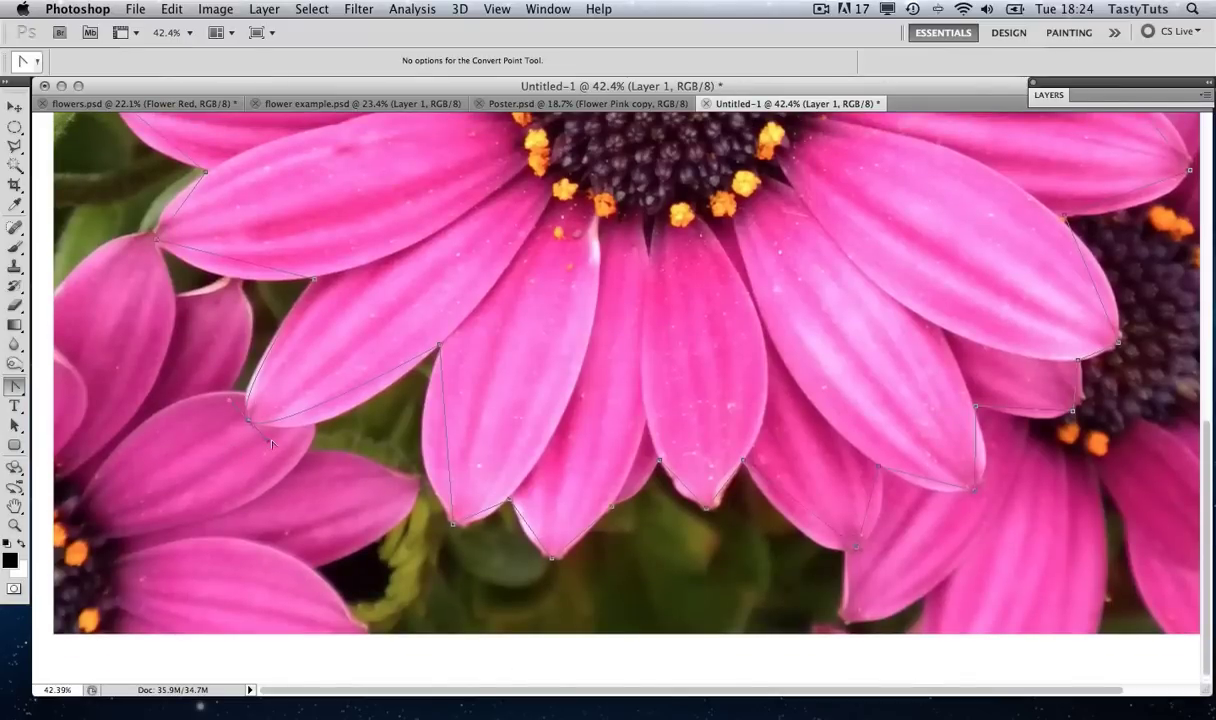
drag(248, 420, 328, 461)
- Curve the path at the tip of the next petal above on the flower's left side to match its outline
drag(204, 252, 309, 350)
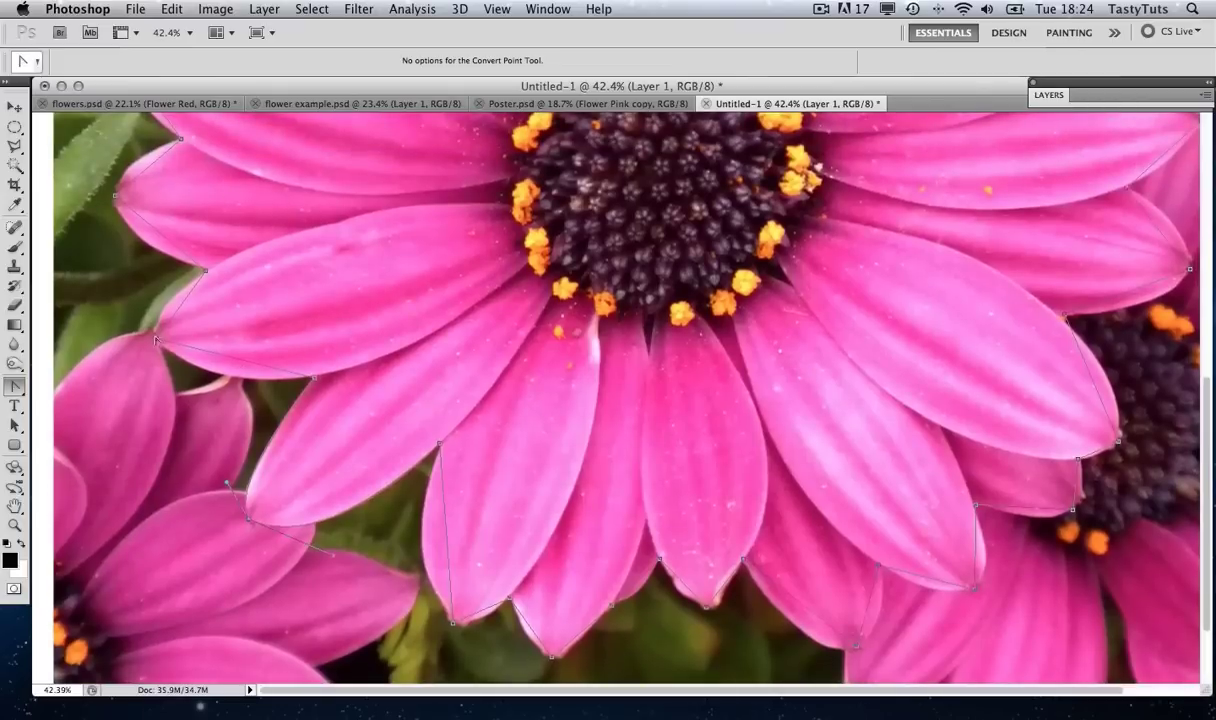
drag(157, 341, 204, 394)
scroll(146, 316, up, 5)
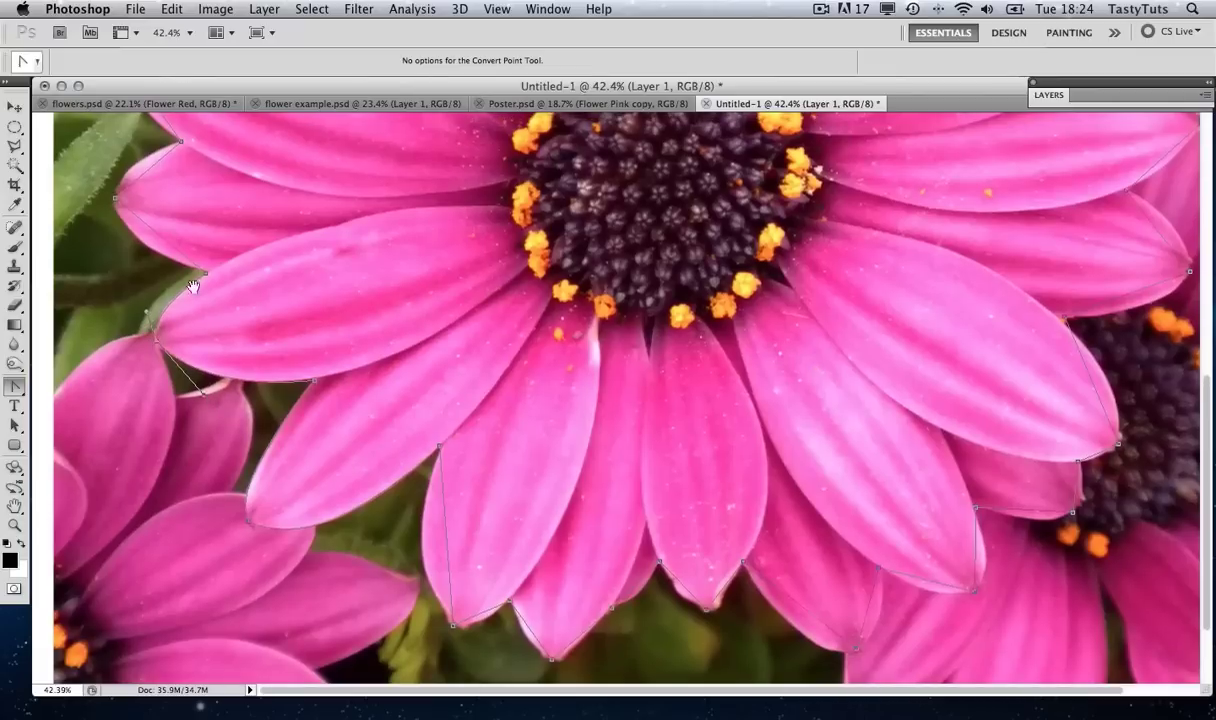
- Curve the path at the tips of the next two petals up the flower's left side to follow their edges
mouse_move(113, 320)
mouse_down()
mouse_move(109, 288)
mouse_move(117, 296)
mouse_up()
scroll(117, 296, up, 9)
drag(123, 400, 150, 350)
scroll(179, 346, up, 8)
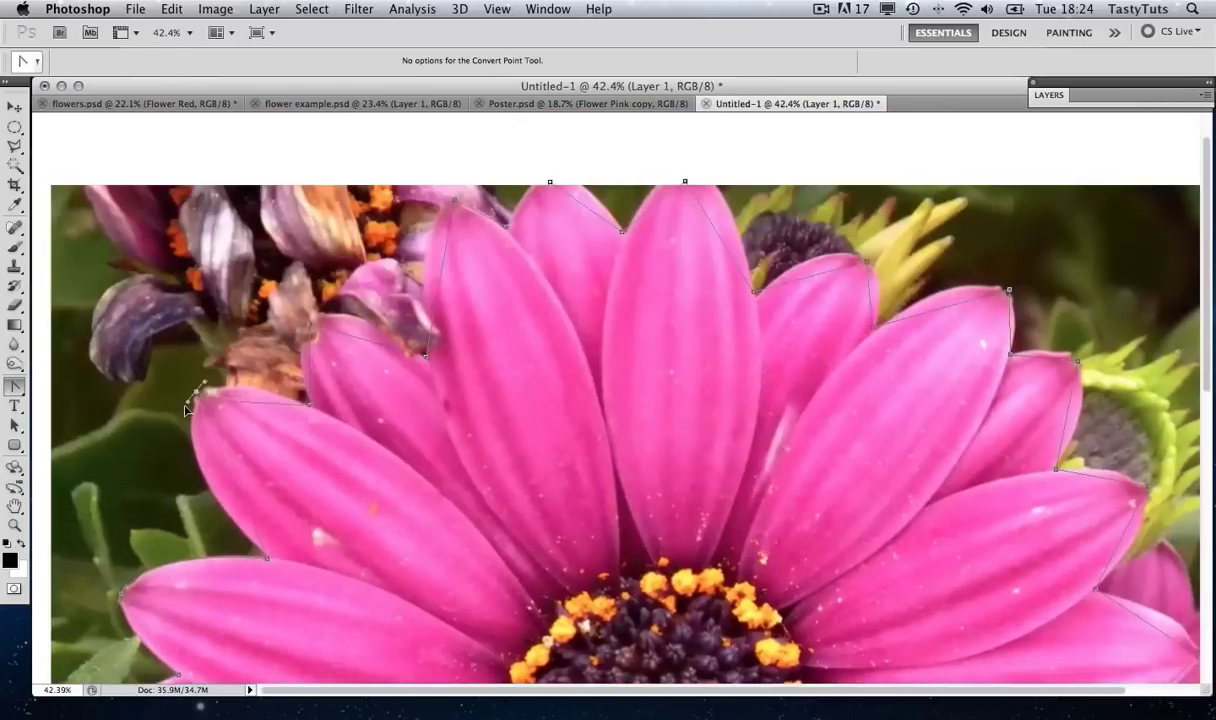
- Curve the path at the tip of the upper-left petal so it hugs the petal's outer edge
drag(188, 390, 168, 478)
scroll(306, 428, up, 2)
scroll(306, 428, right, 1)
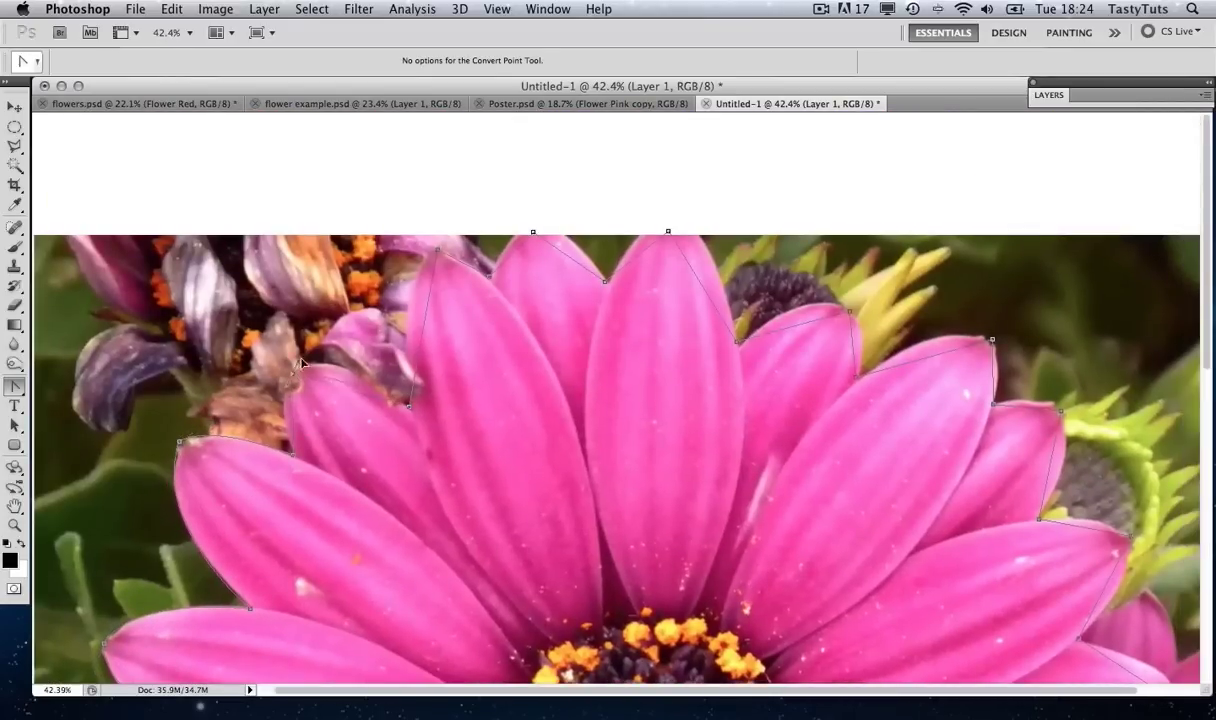
scroll(295, 338, right, 3)
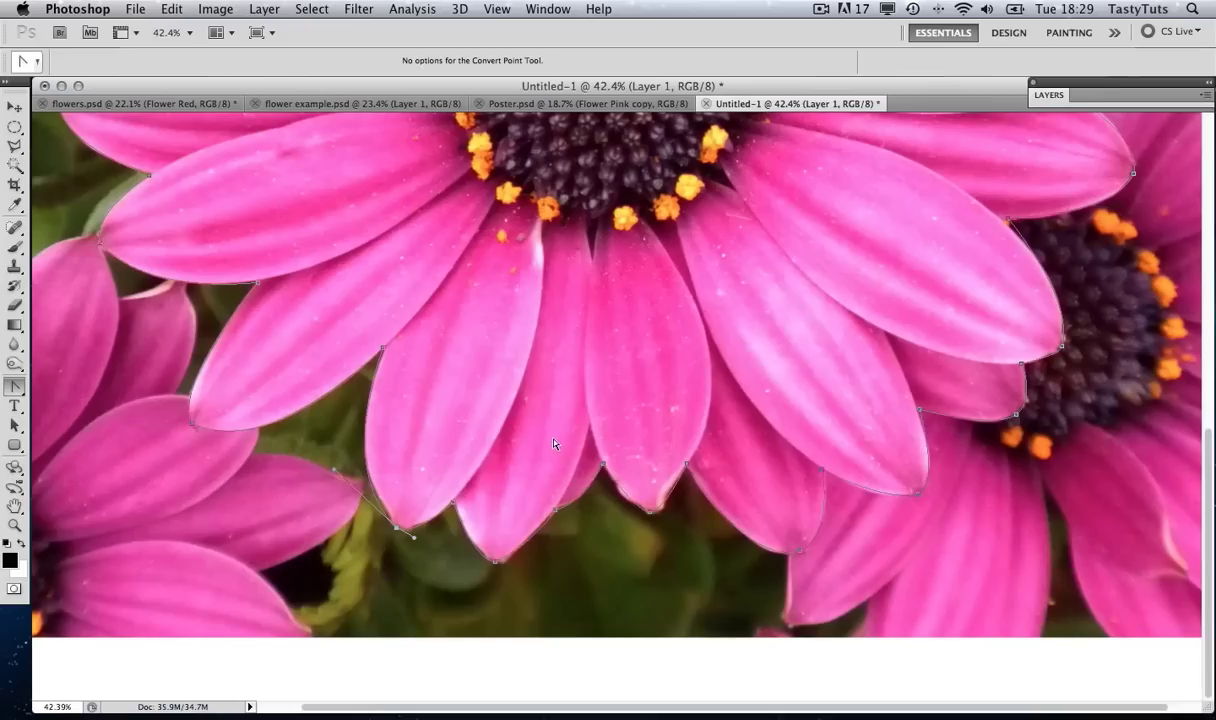
- Convert the finished flower path into a new anti-aliased selection with a feather radius of 0 pixels
scroll(555, 444, up, 5)
scroll(651, 399, right, 2)
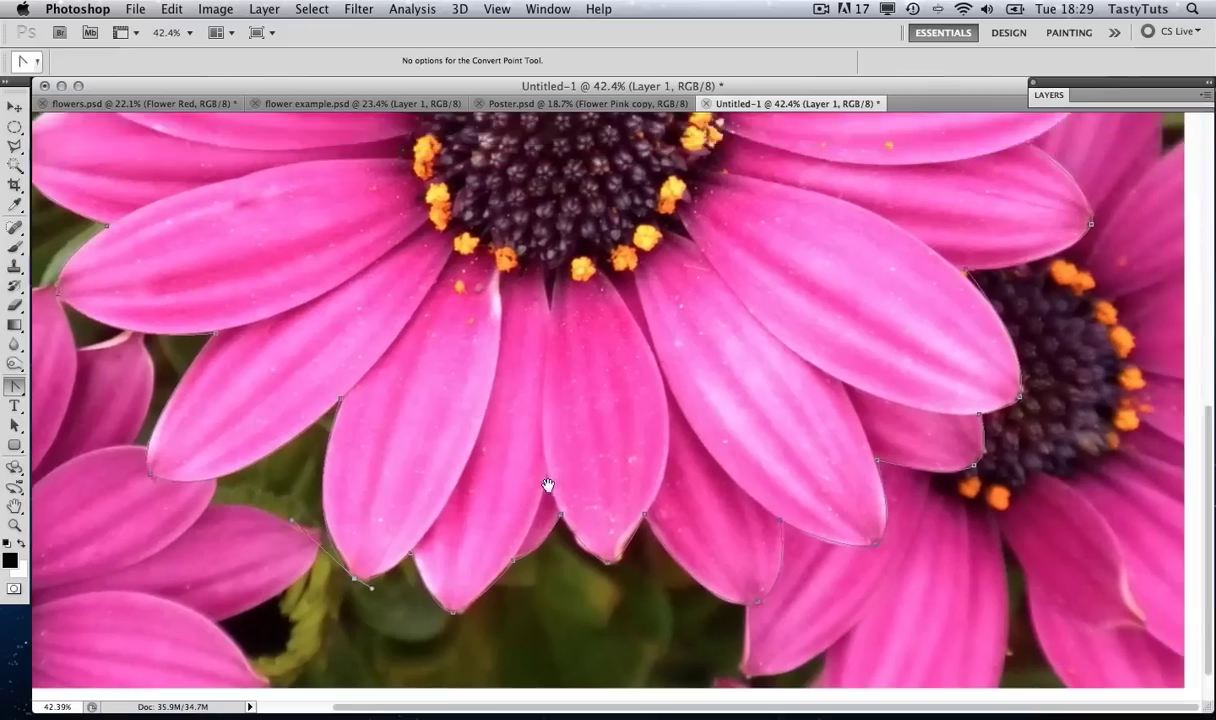
scroll(797, 263, up, 8)
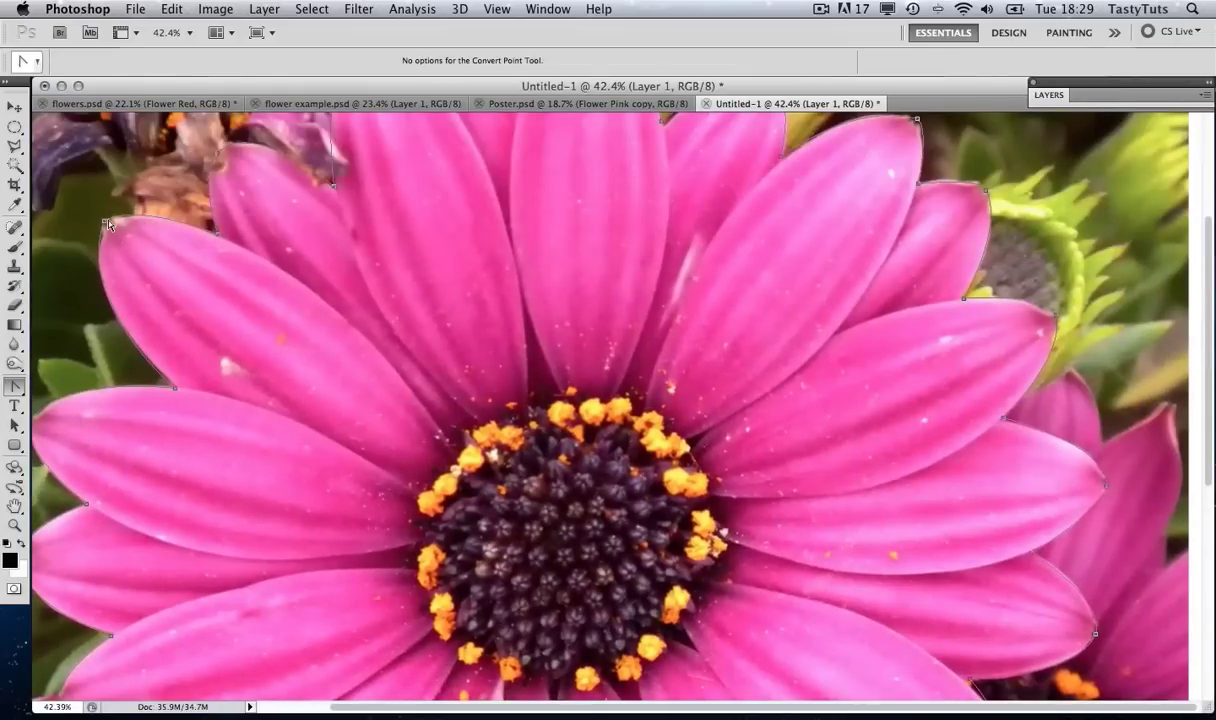
scroll(146, 331, down, 4)
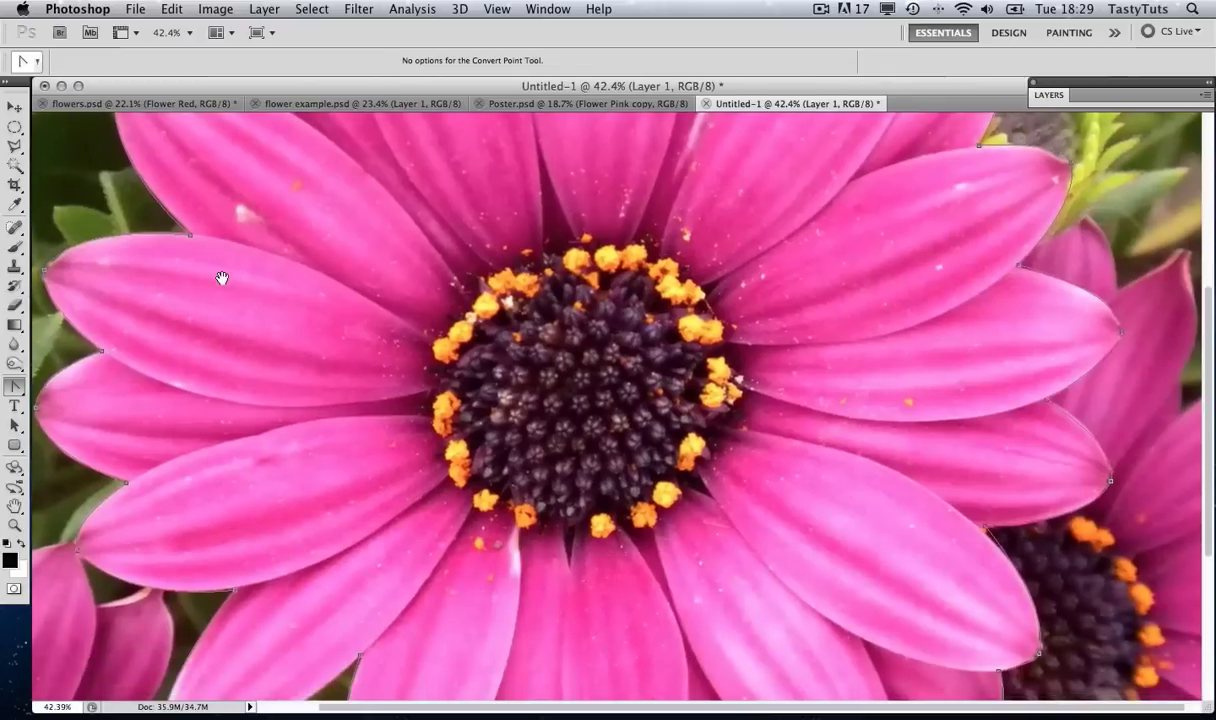
key(z)
drag(463, 421, 483, 429)
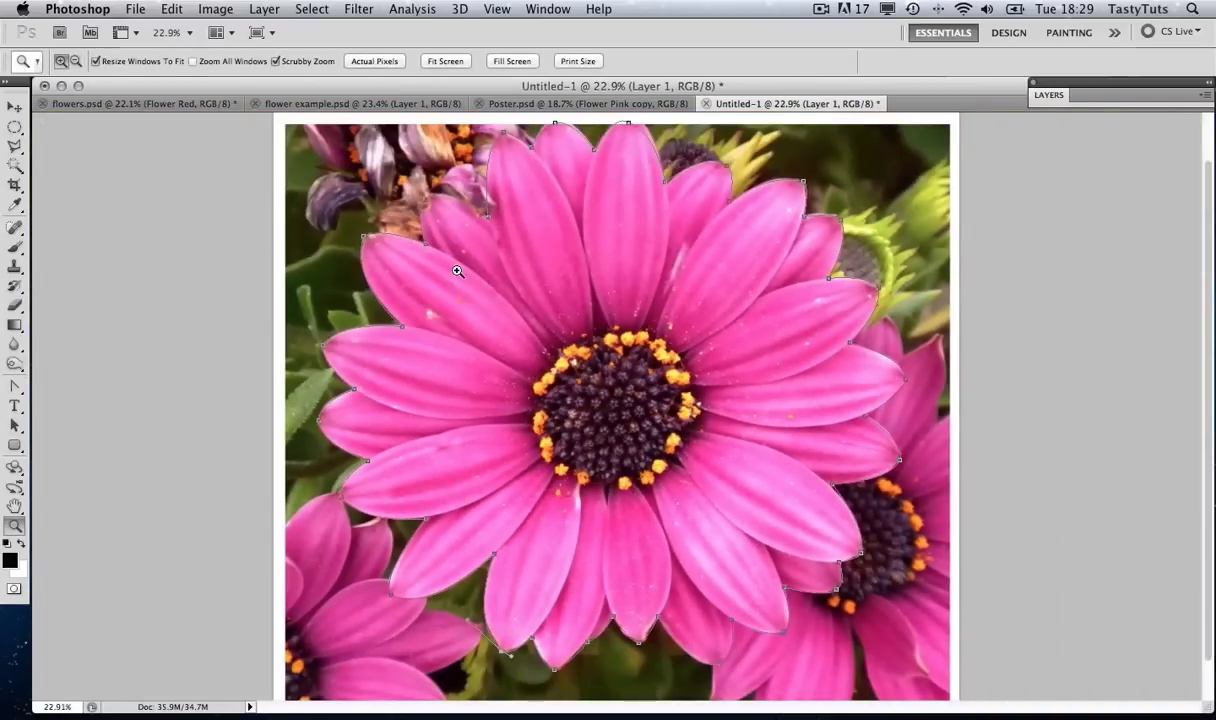
click(15, 386)
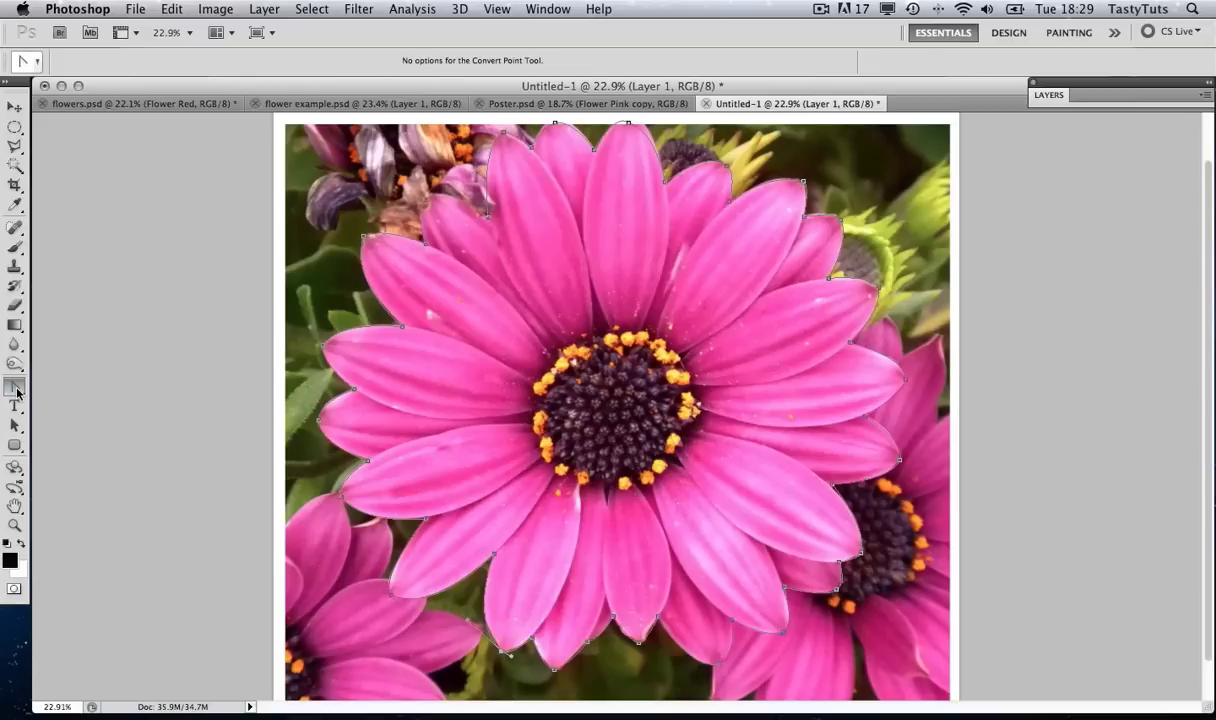
drag(17, 393, 74, 368)
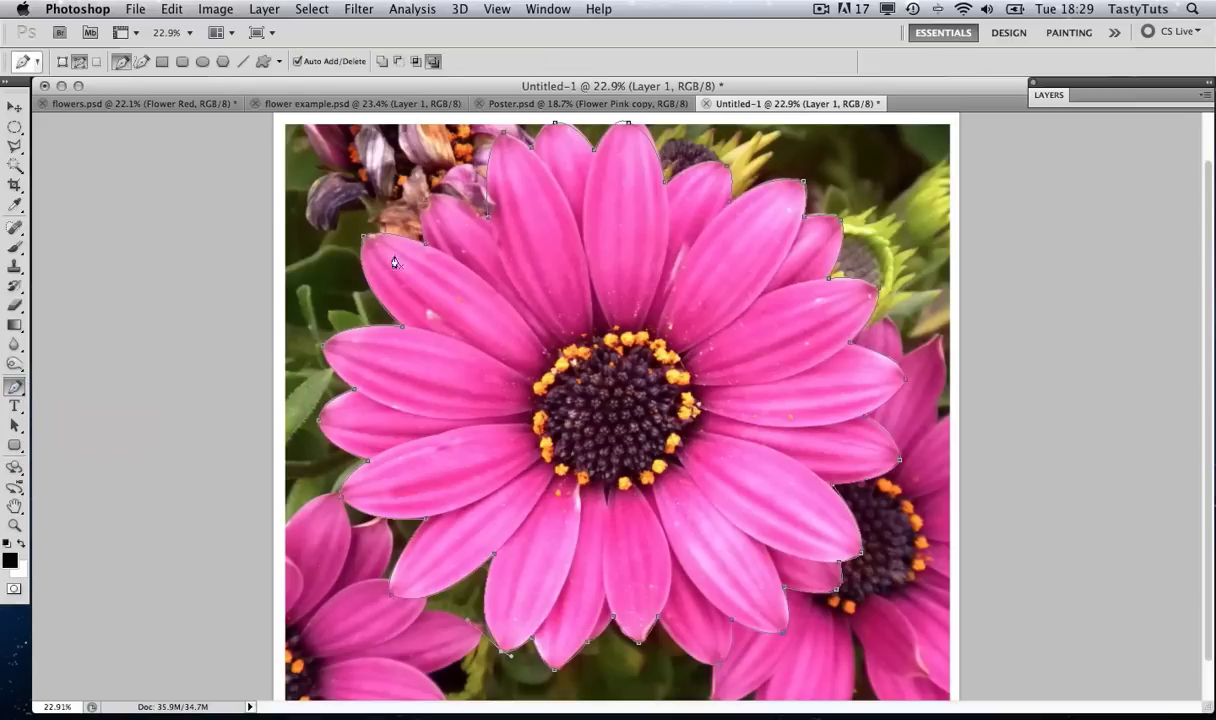
right_click(403, 243)
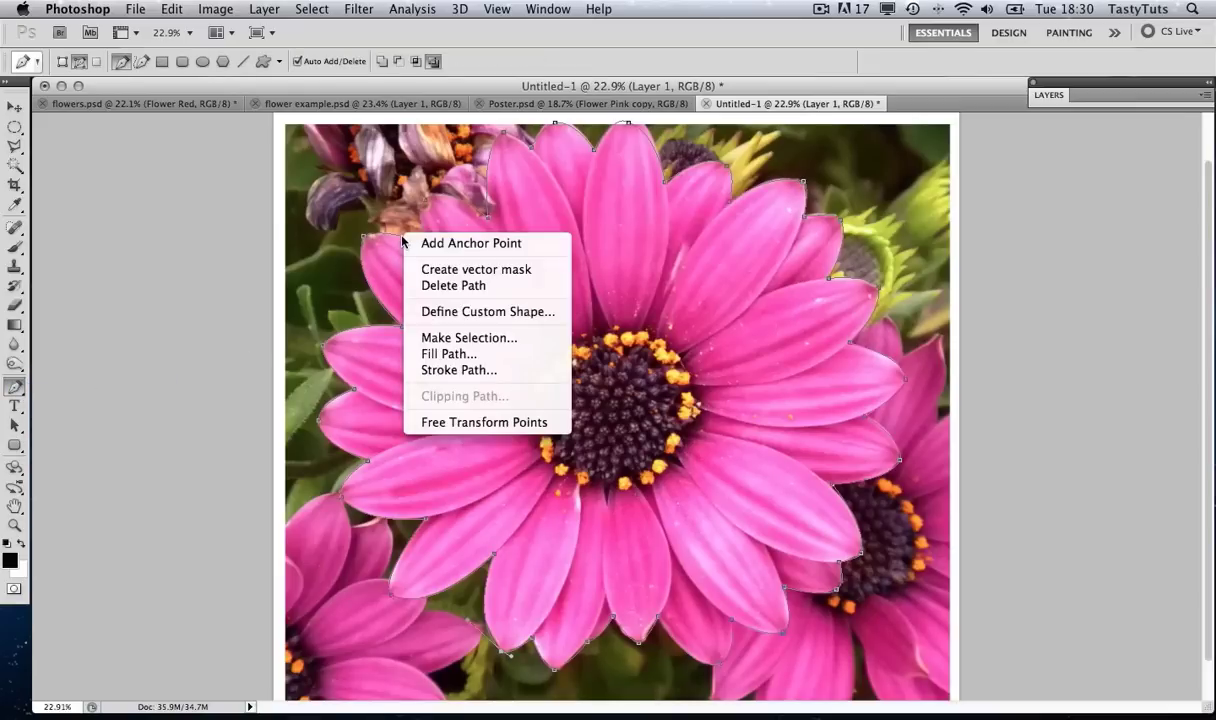
click(474, 339)
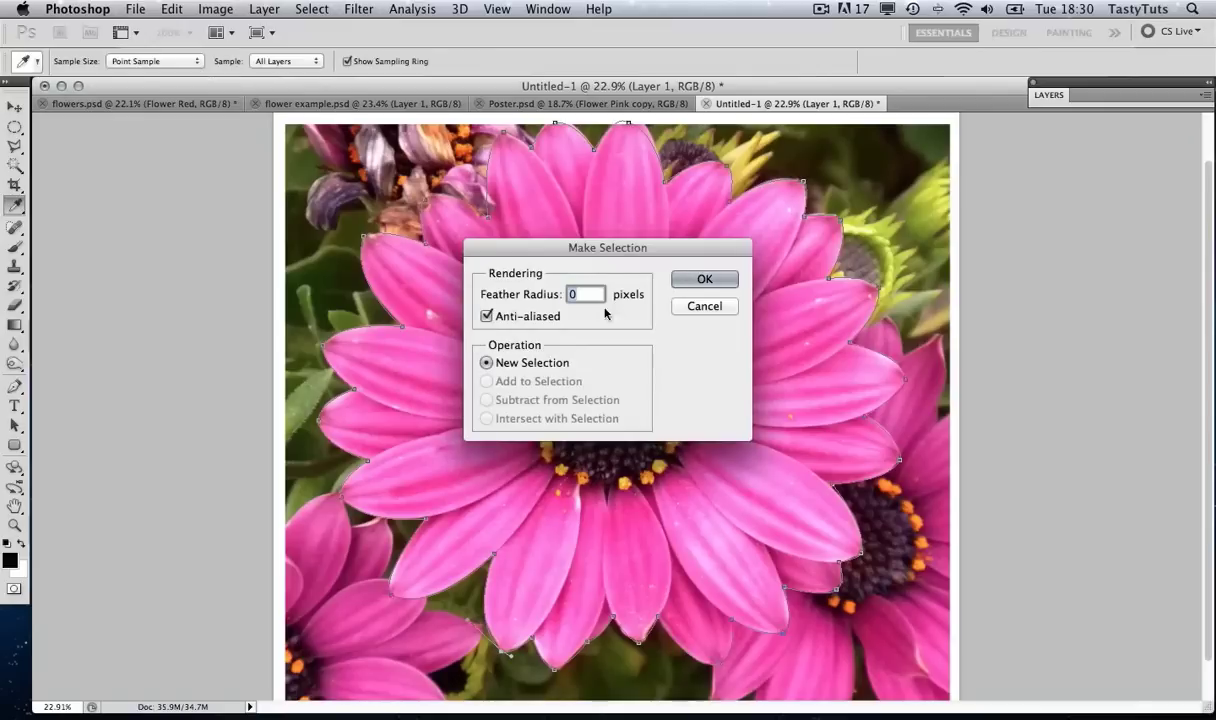
click(701, 278)
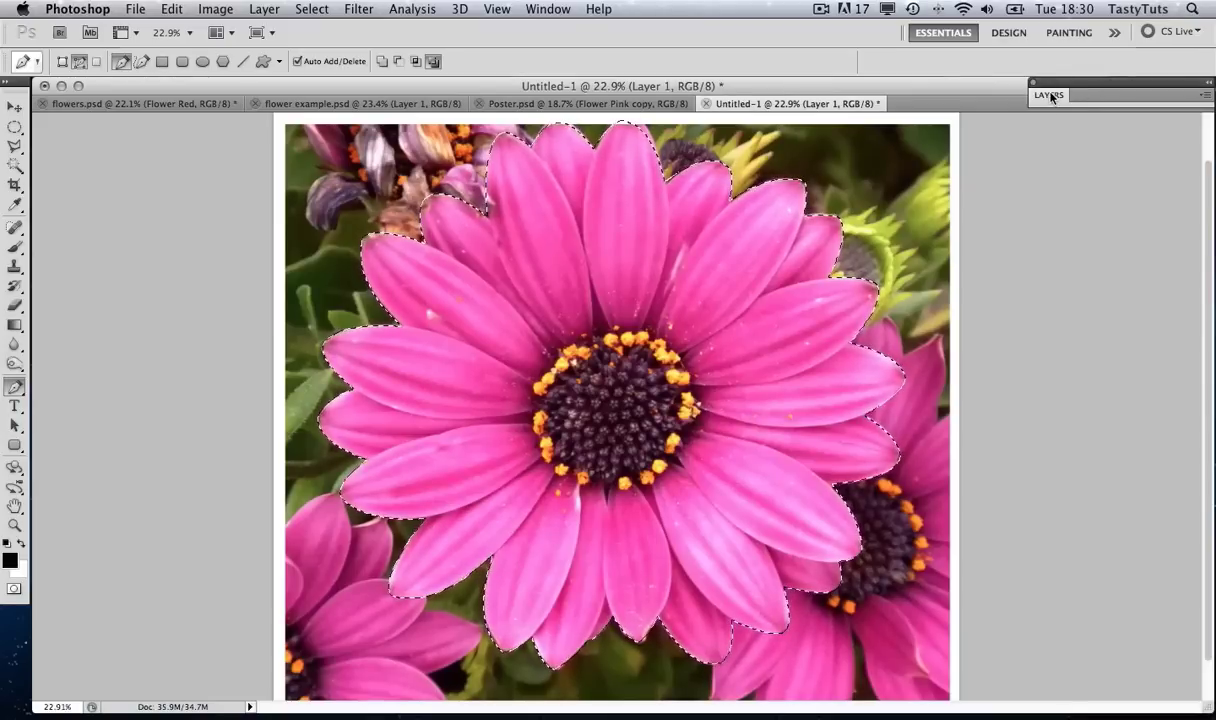
- Invert the selection, delete the background surrounding the flower, and clear the selection
key(super+shift+i)
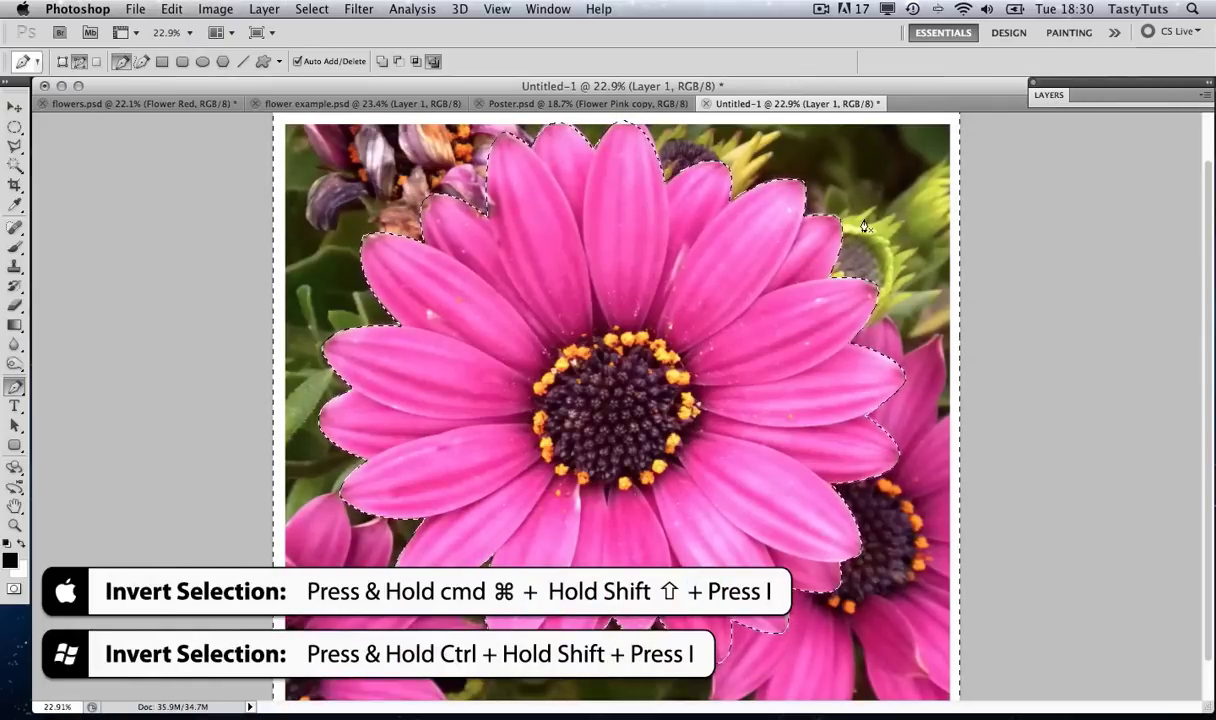
key(Delete)
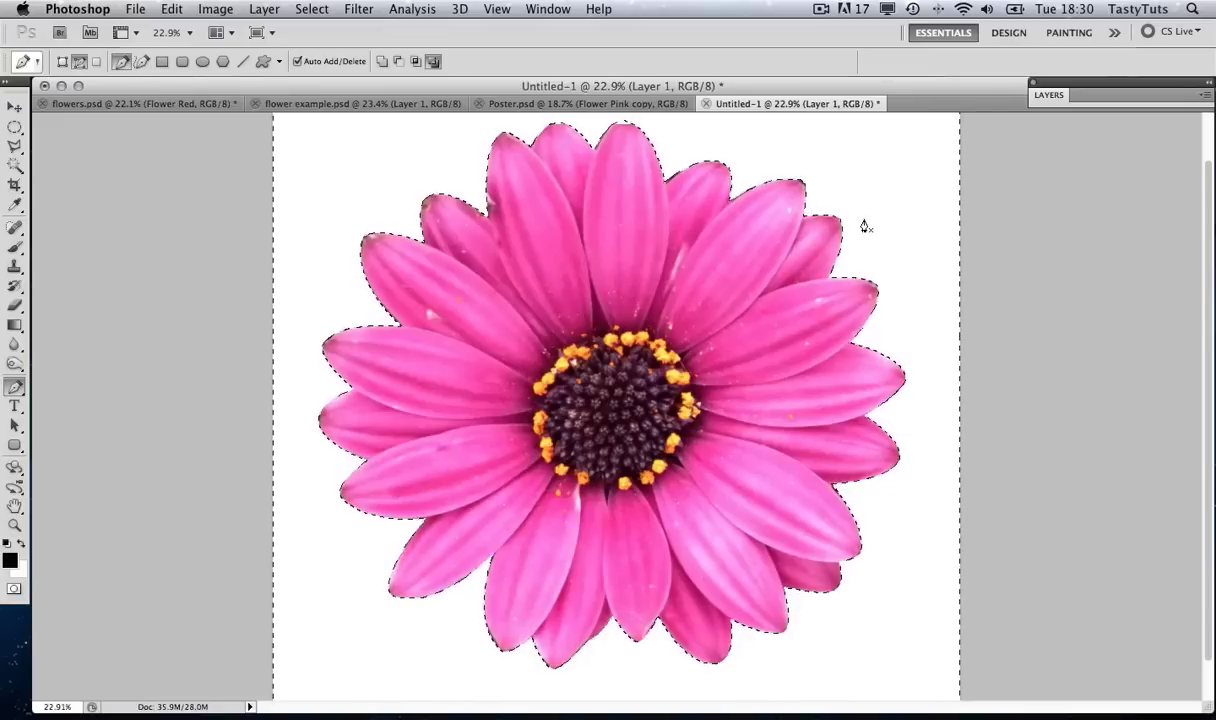
key(ctrl+d)
key(v)
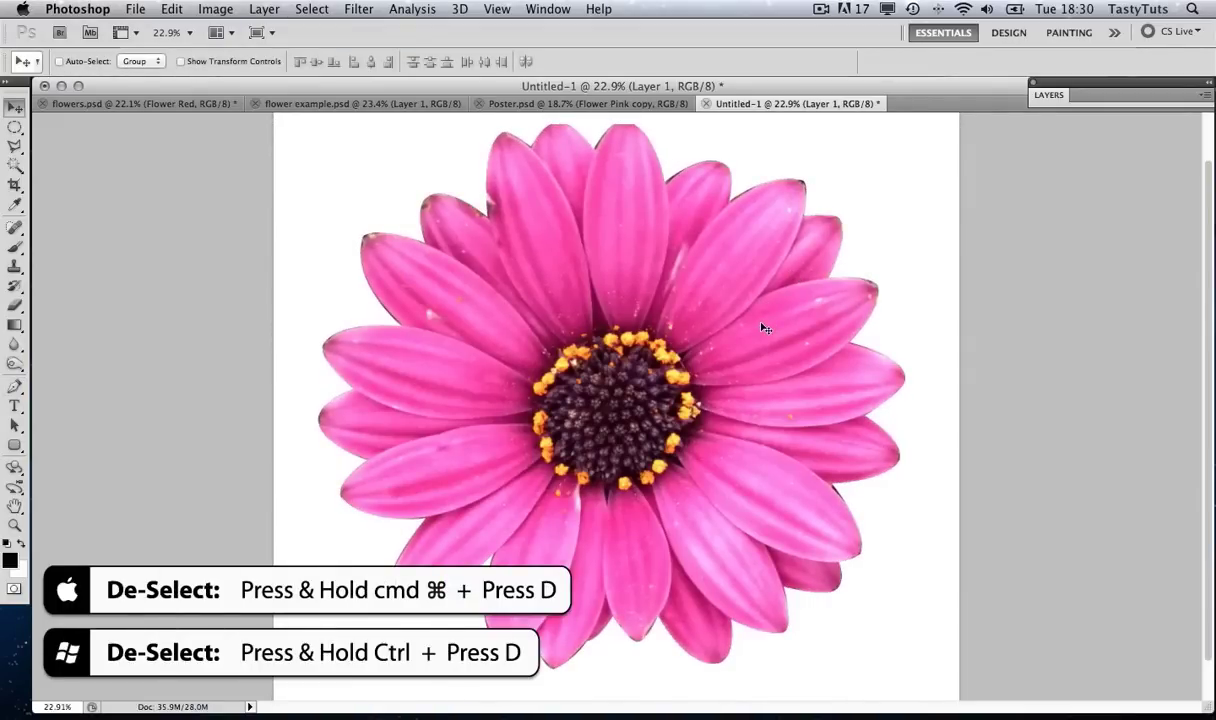
- Convert the document's colour mode to Grayscale without flattening the layers
key(z)
alt+click(695, 352)
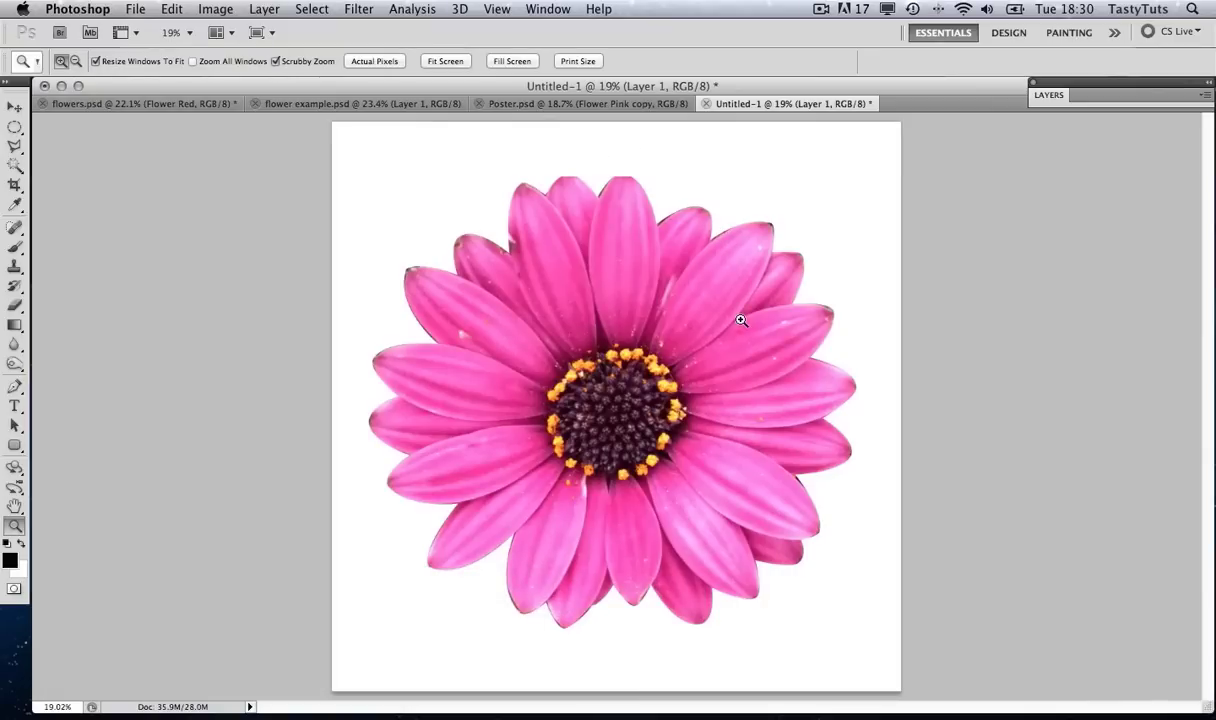
key(v)
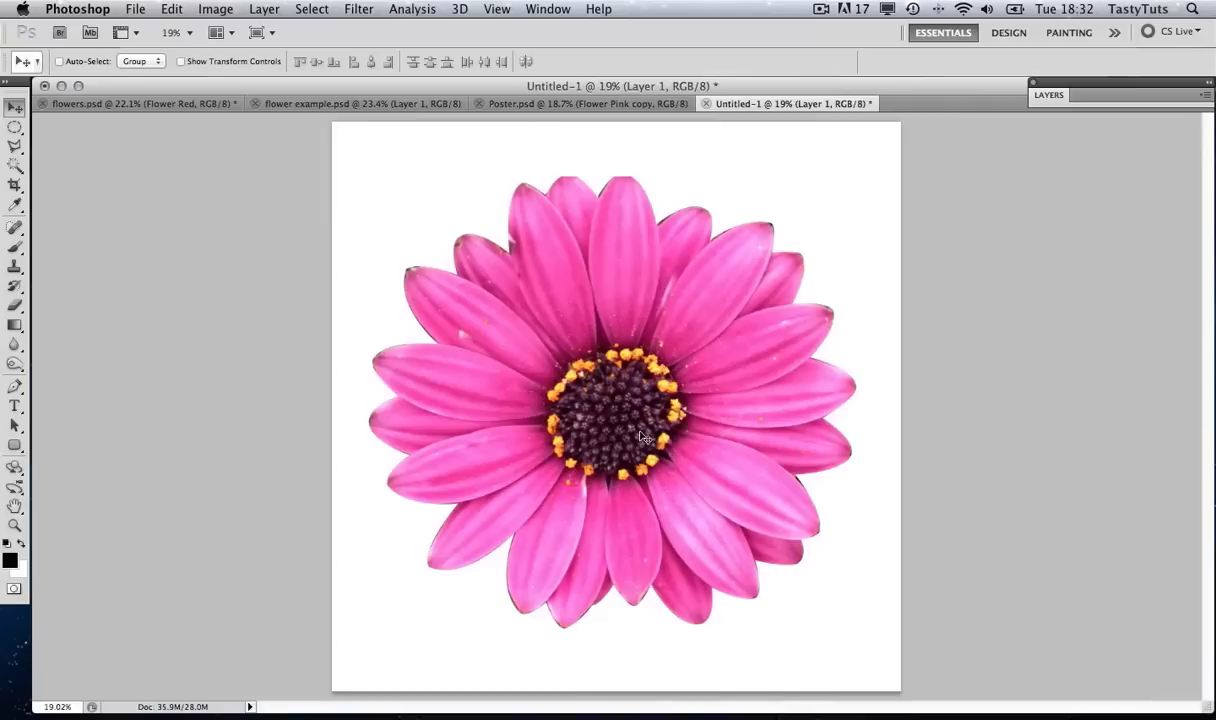
click(216, 9)
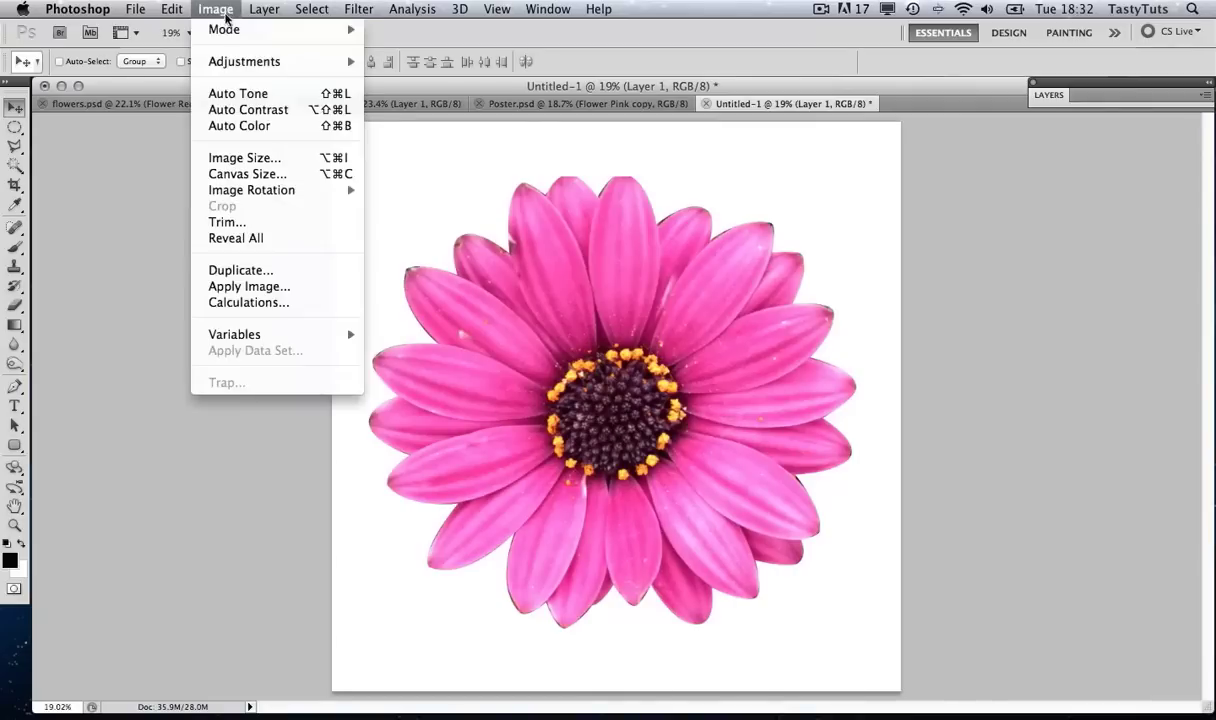
mouse_move(222, 31)
click(430, 52)
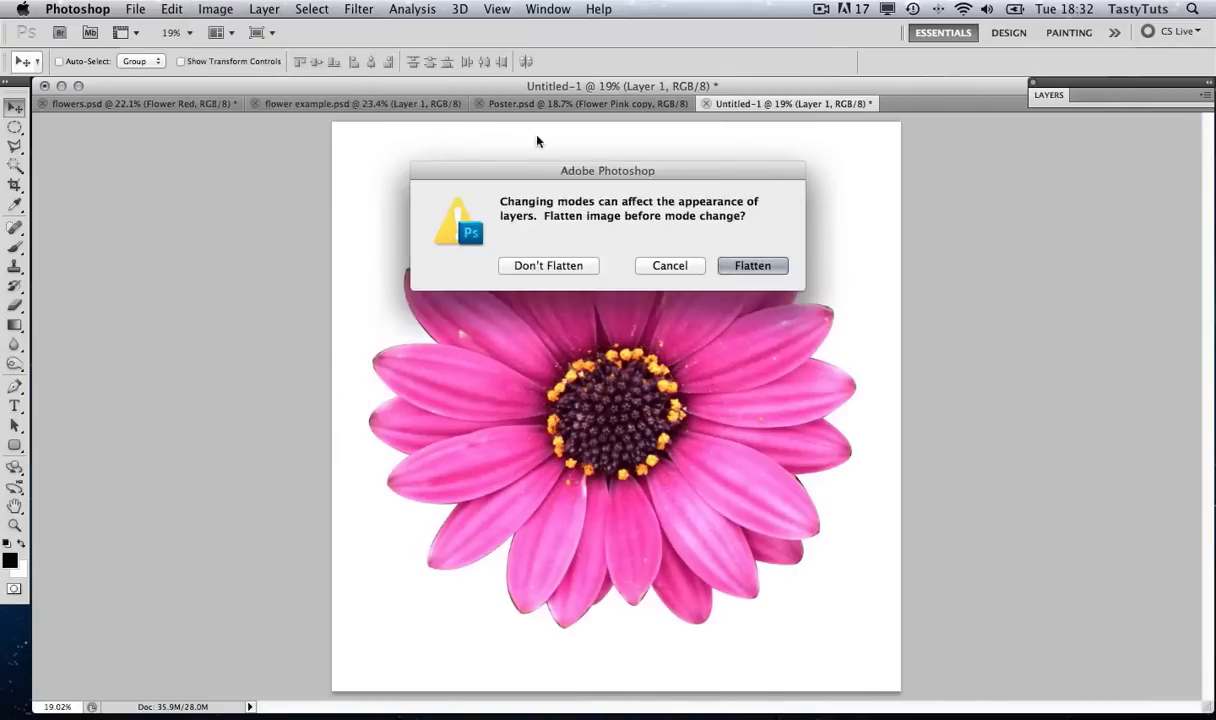
click(573, 267)
click(729, 305)
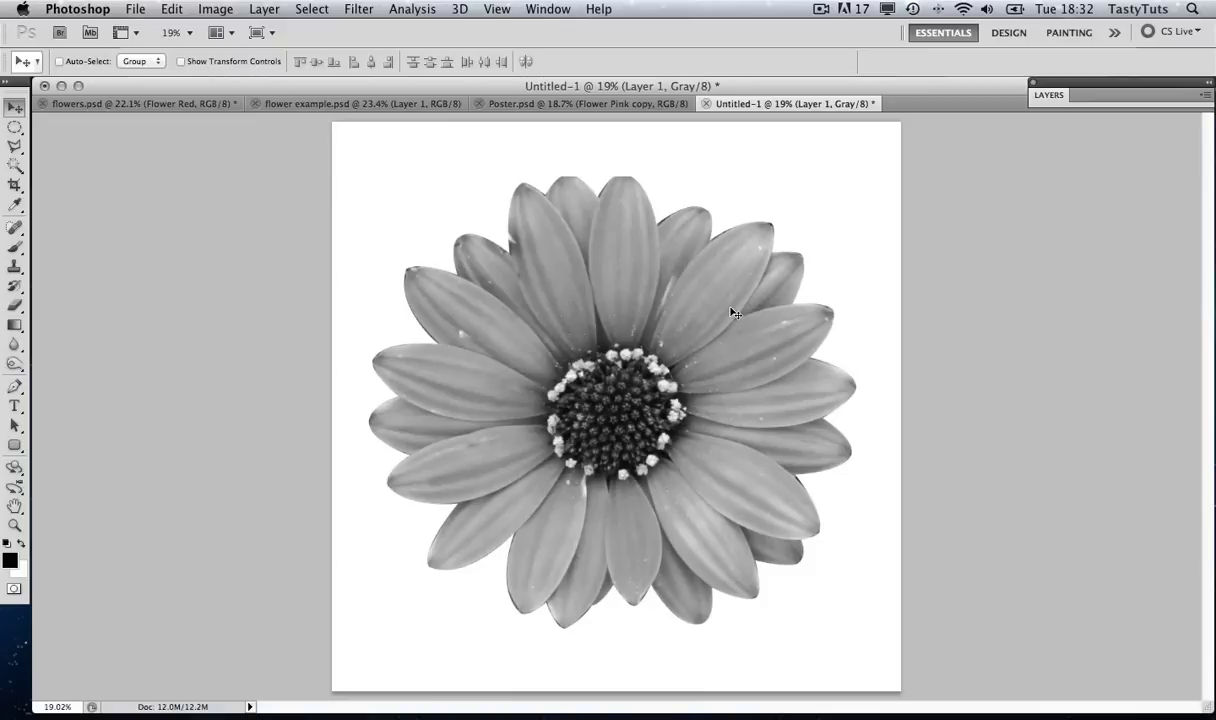
- Darken the flower layer with a Levels adjustment, setting the black input level to 90
click(215, 9)
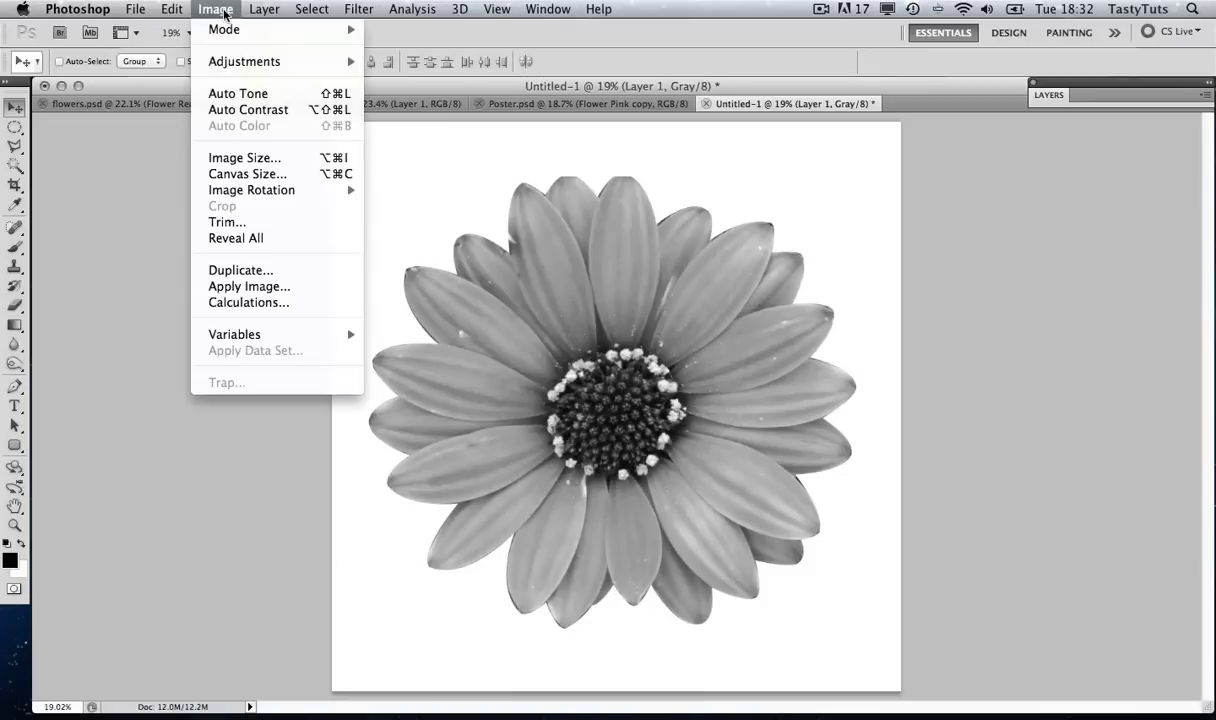
mouse_move(243, 63)
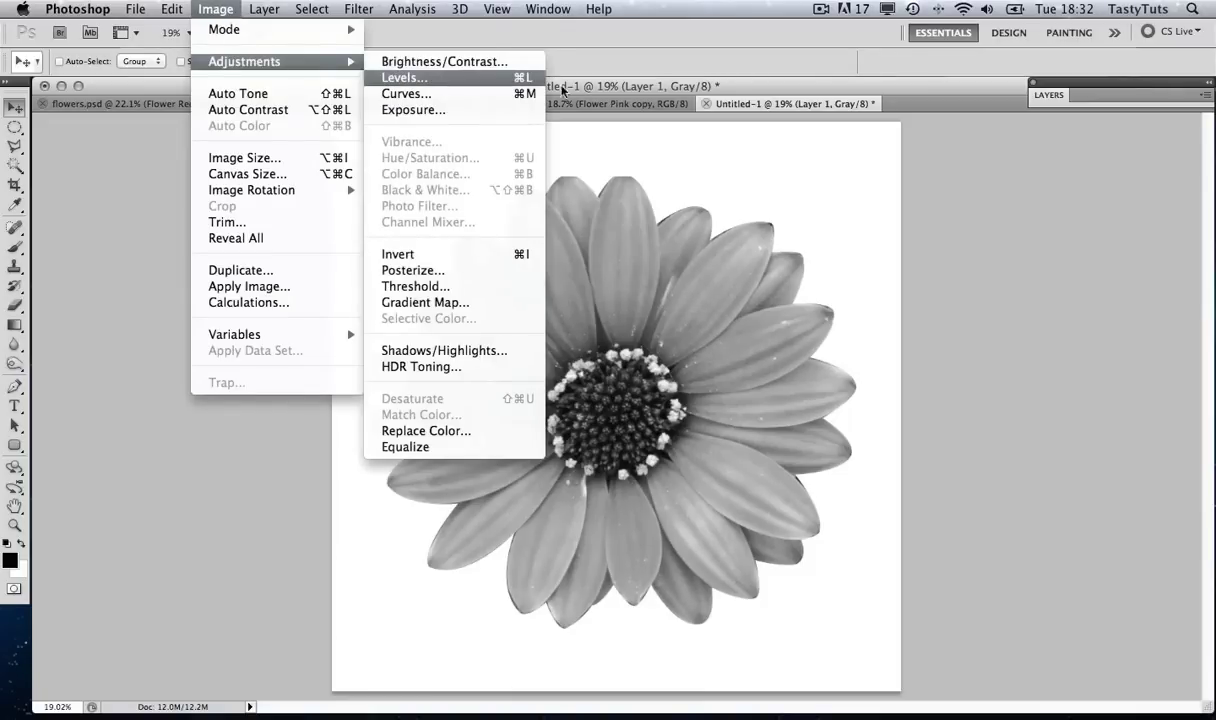
click(872, 174)
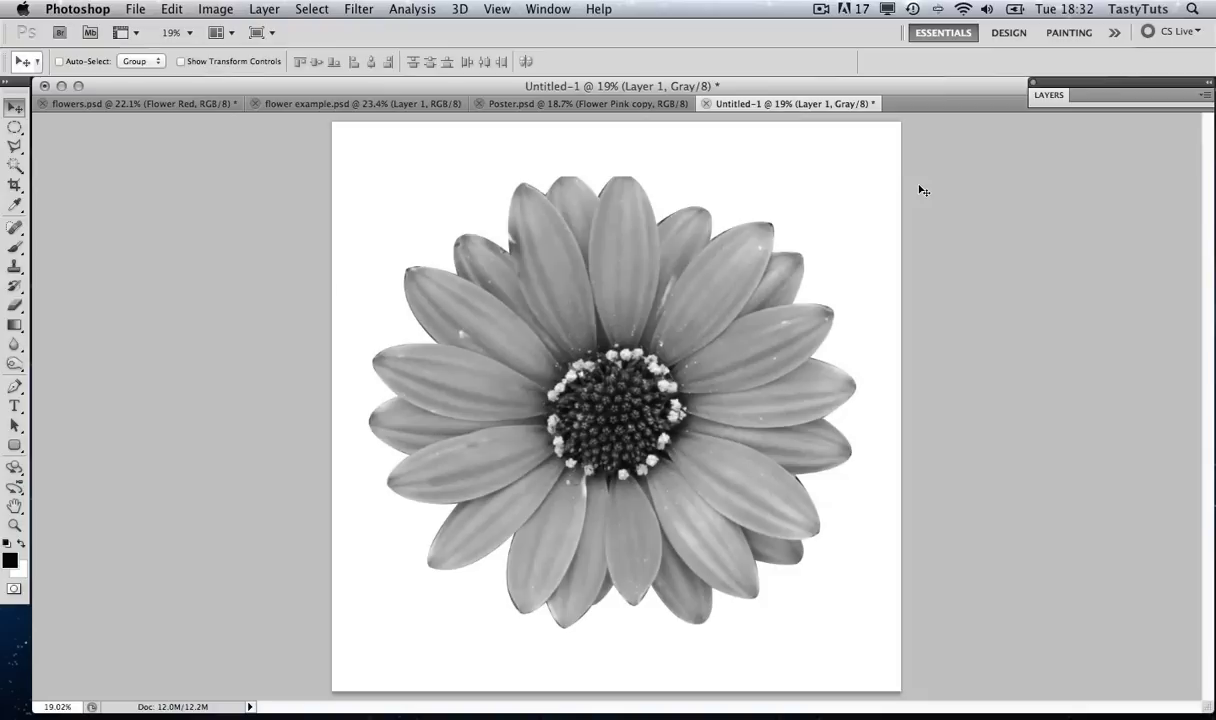
key(super+l)
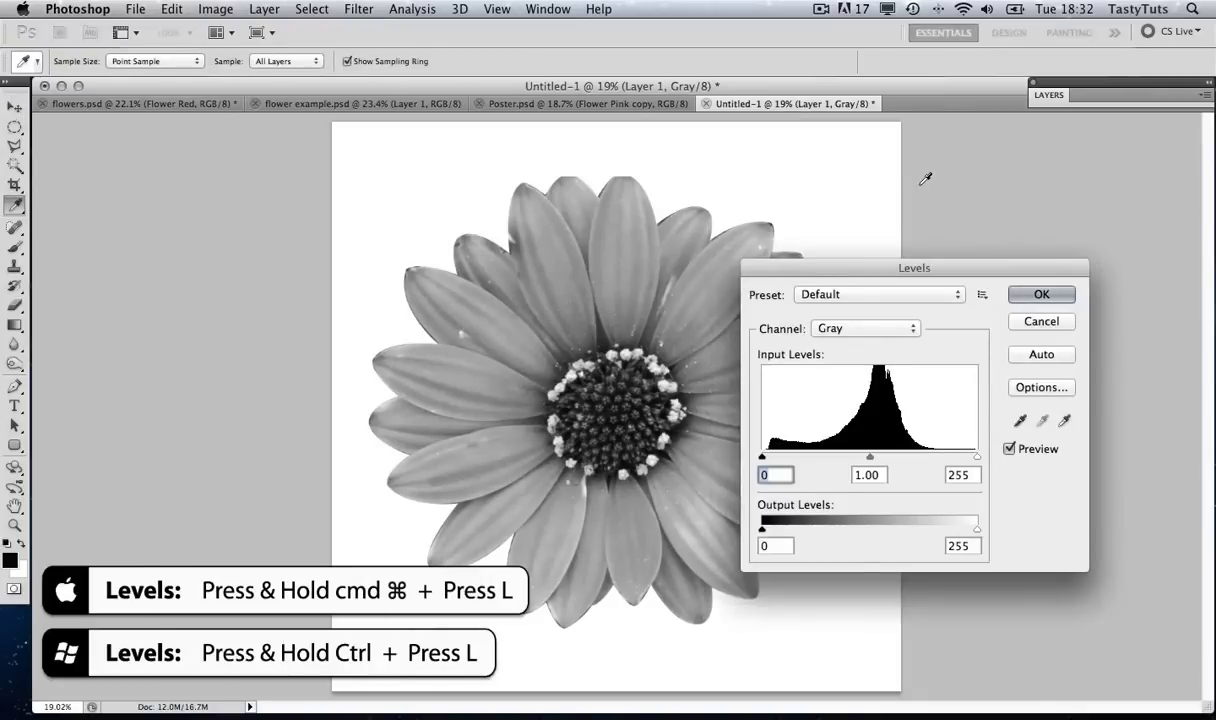
drag(843, 269, 873, 221)
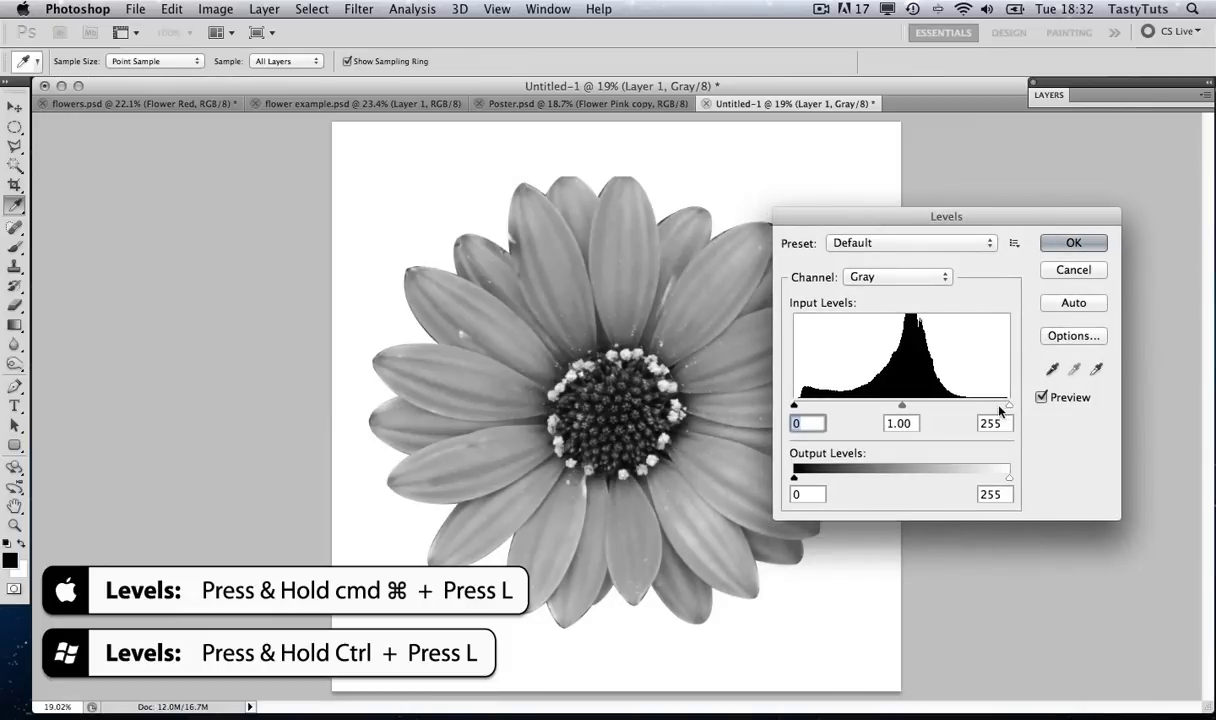
drag(793, 406, 869, 407)
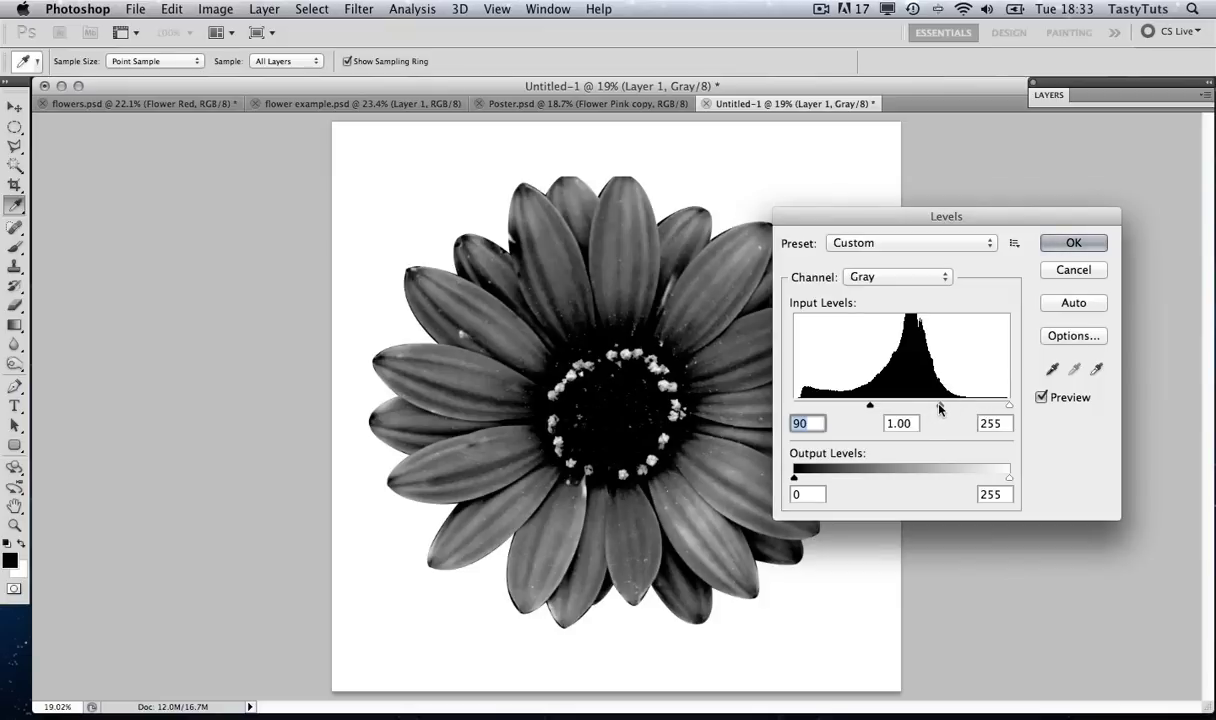
click(1071, 245)
key(v)
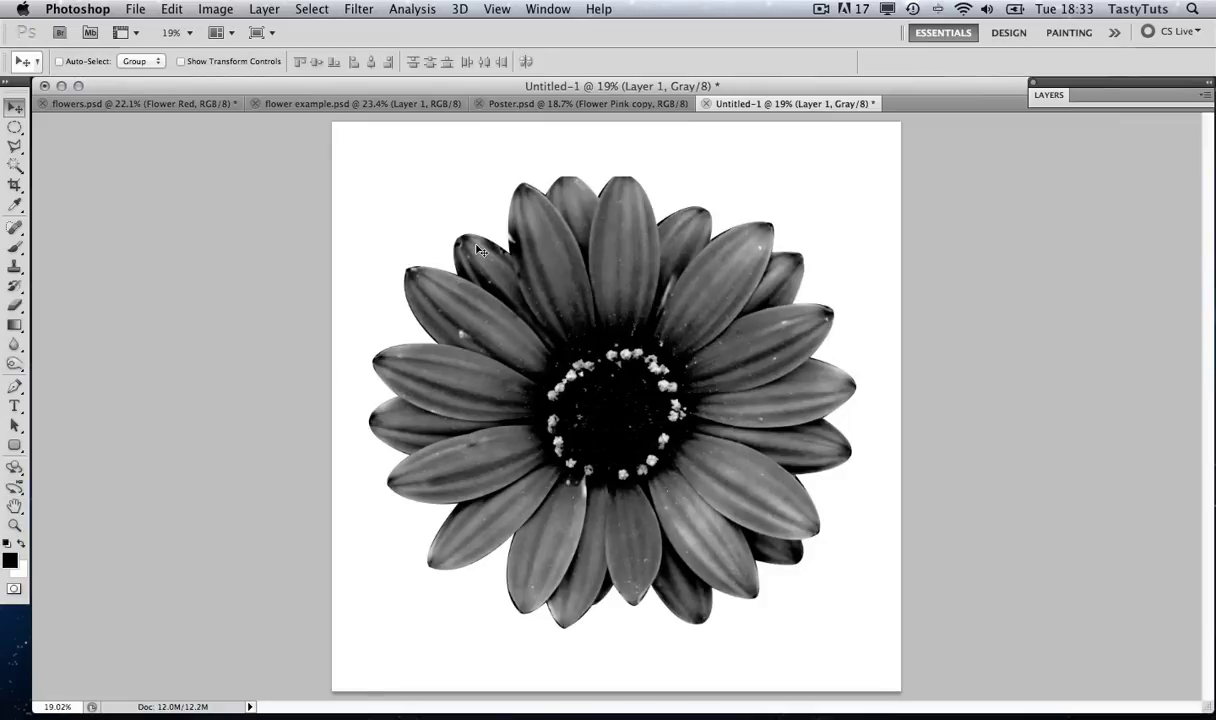
- Apply the Stamp sketch filter to the flower with Light/Dark Balance 43 and Smoothness 8
click(359, 10)
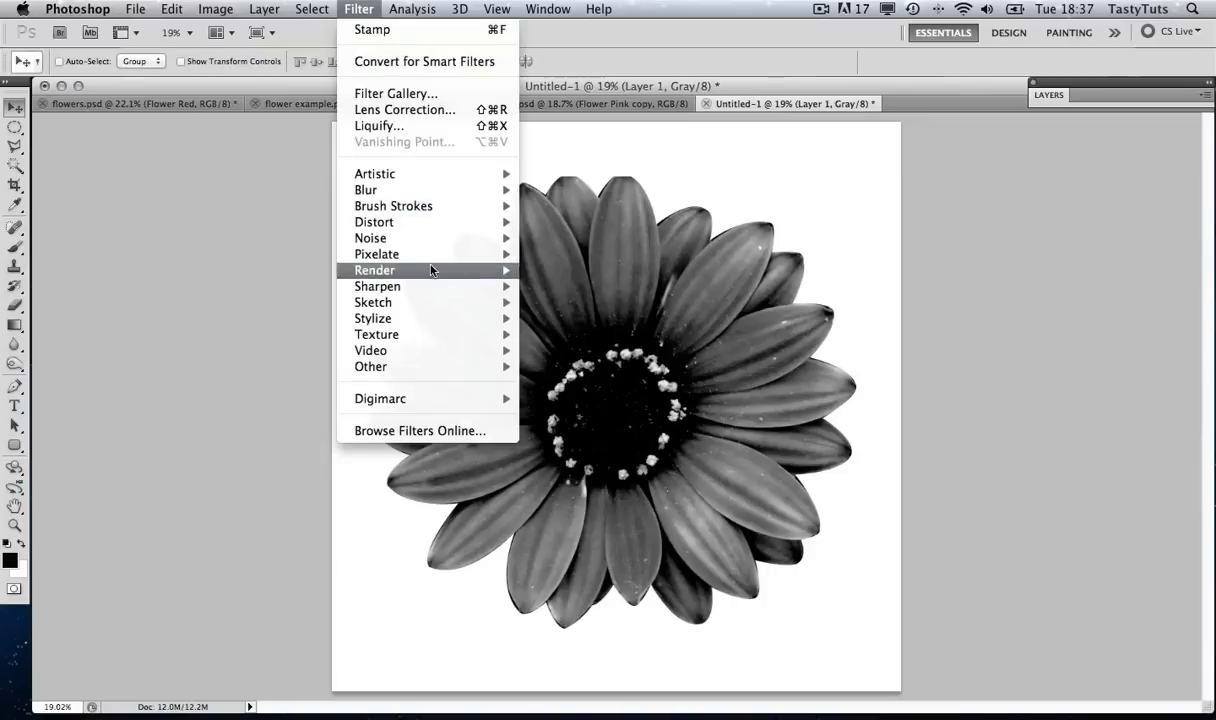
mouse_move(430, 308)
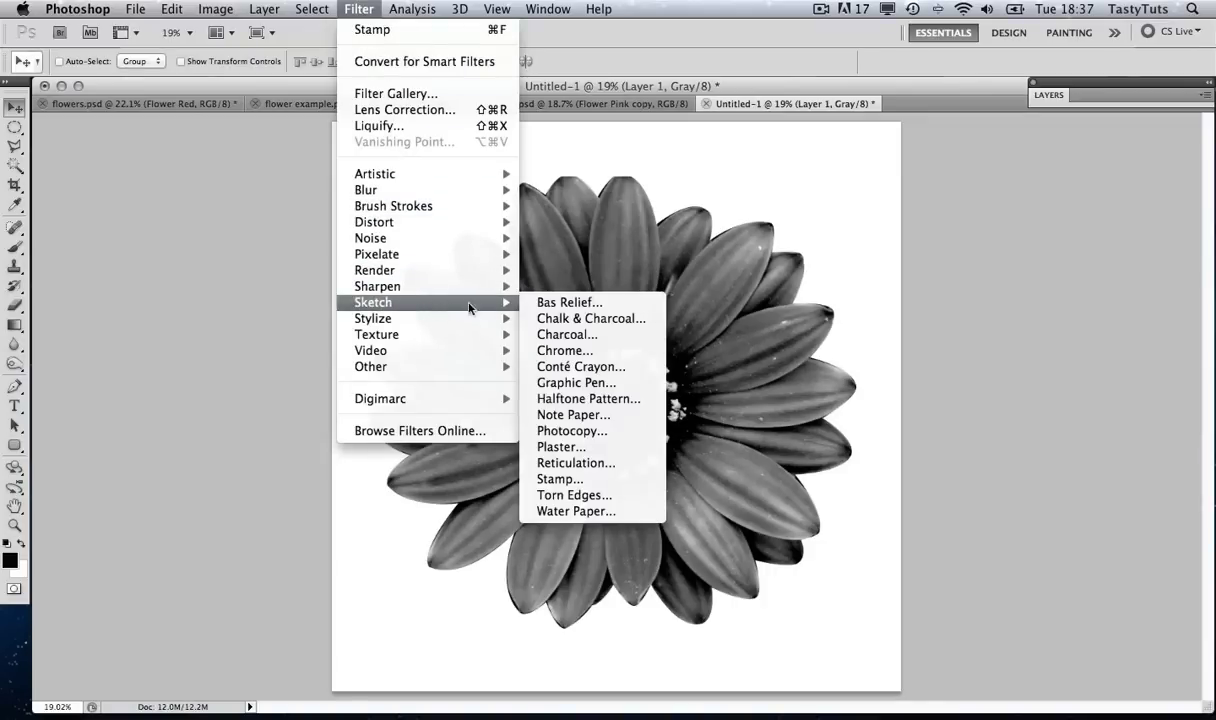
click(560, 479)
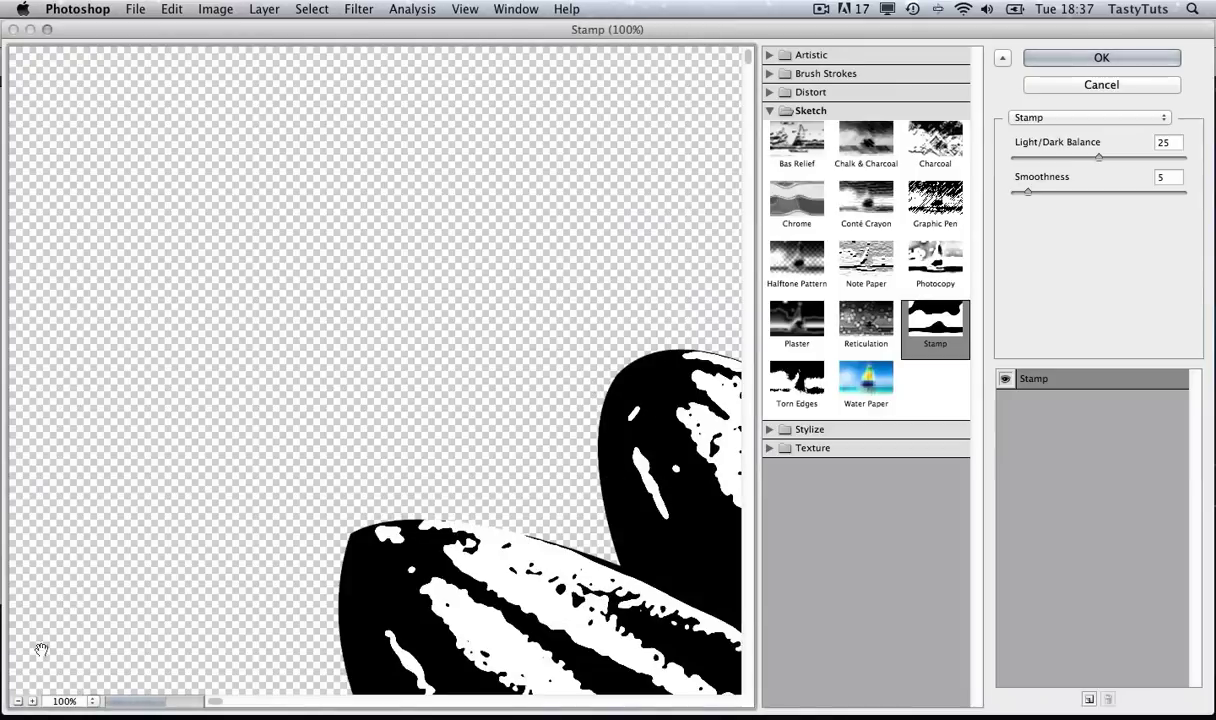
click(18, 702)
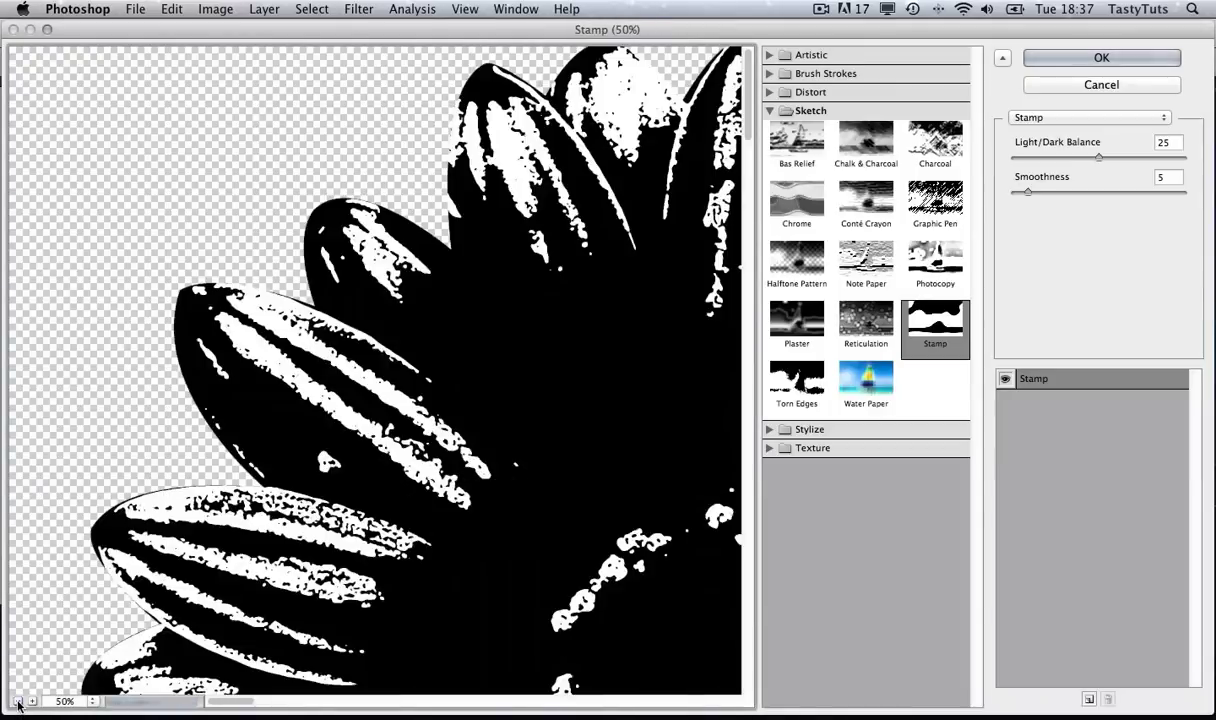
click(18, 702)
click(18, 702)
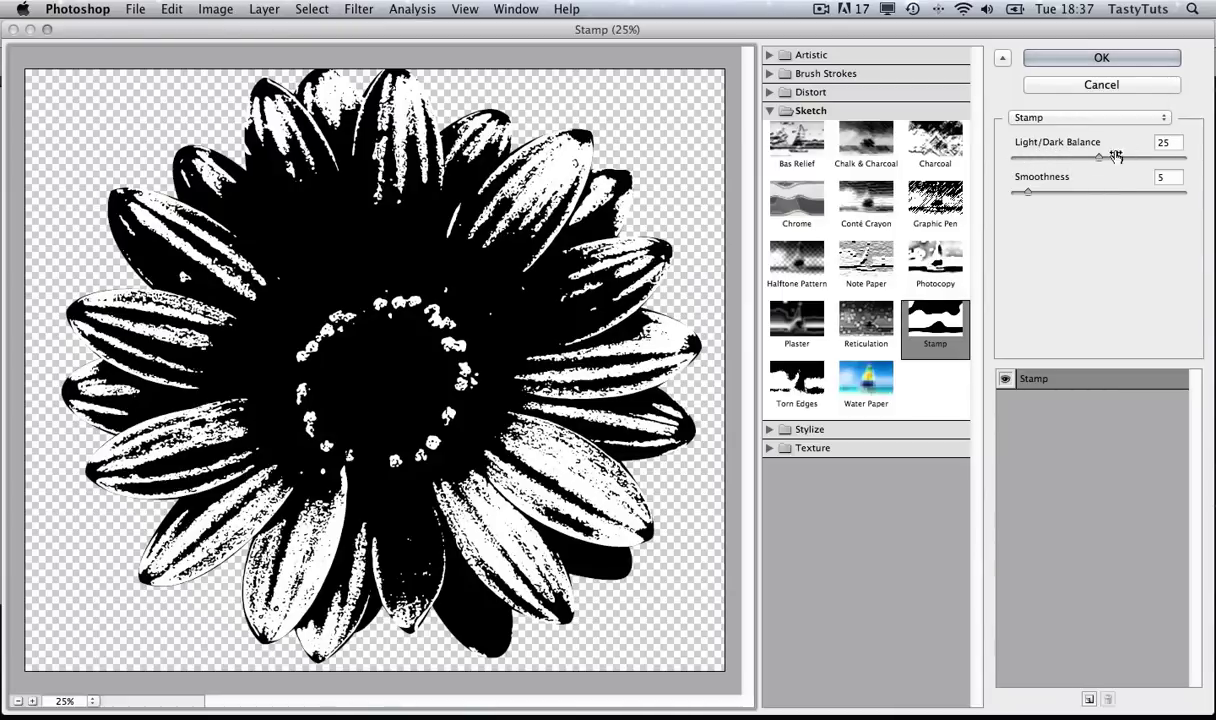
drag(1047, 150, 1158, 159)
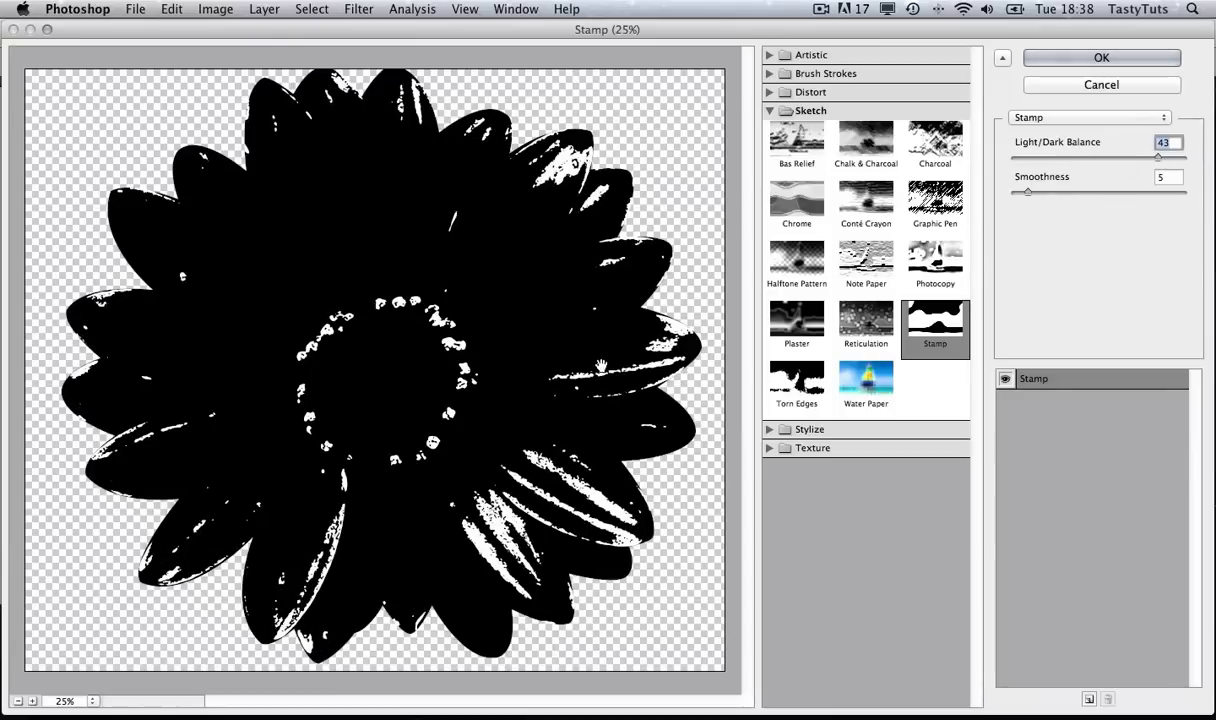
click(1028, 193)
drag(1028, 195, 1039, 196)
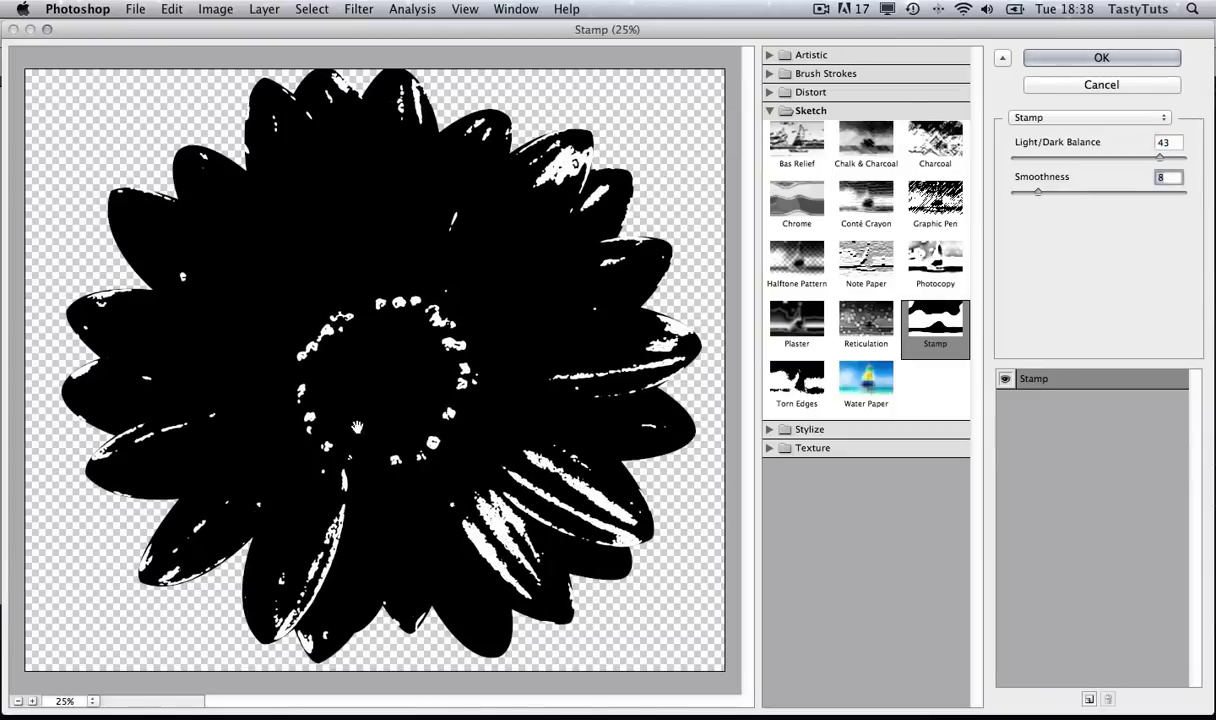
click(1092, 57)
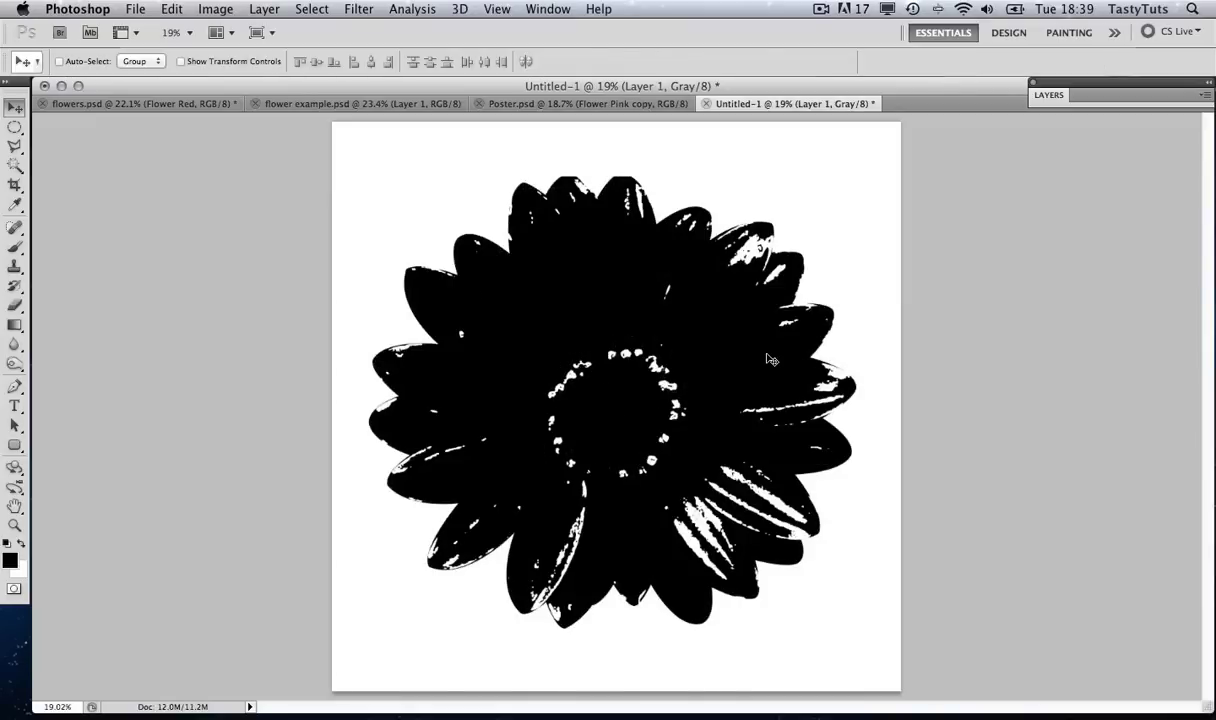
- Show the document's list of layers with the flower layer active
click(1047, 96)
click(1039, 166)
click(1039, 166)
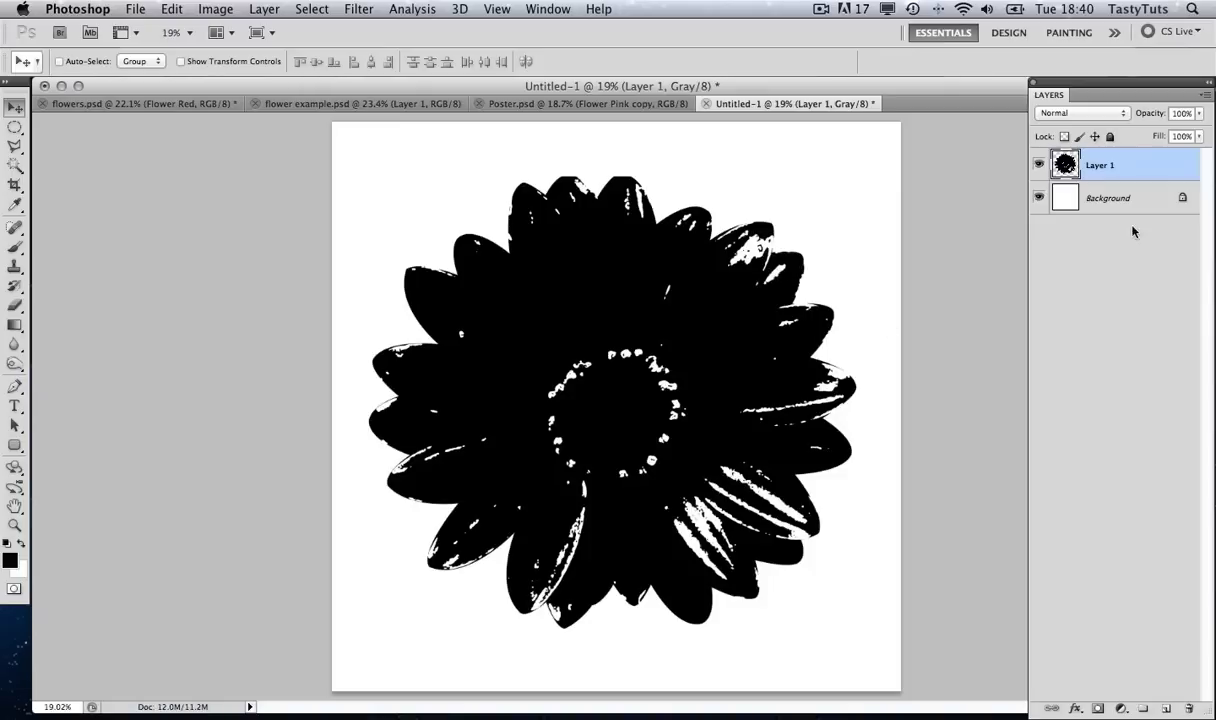
double_click(1142, 170)
click(98, 397)
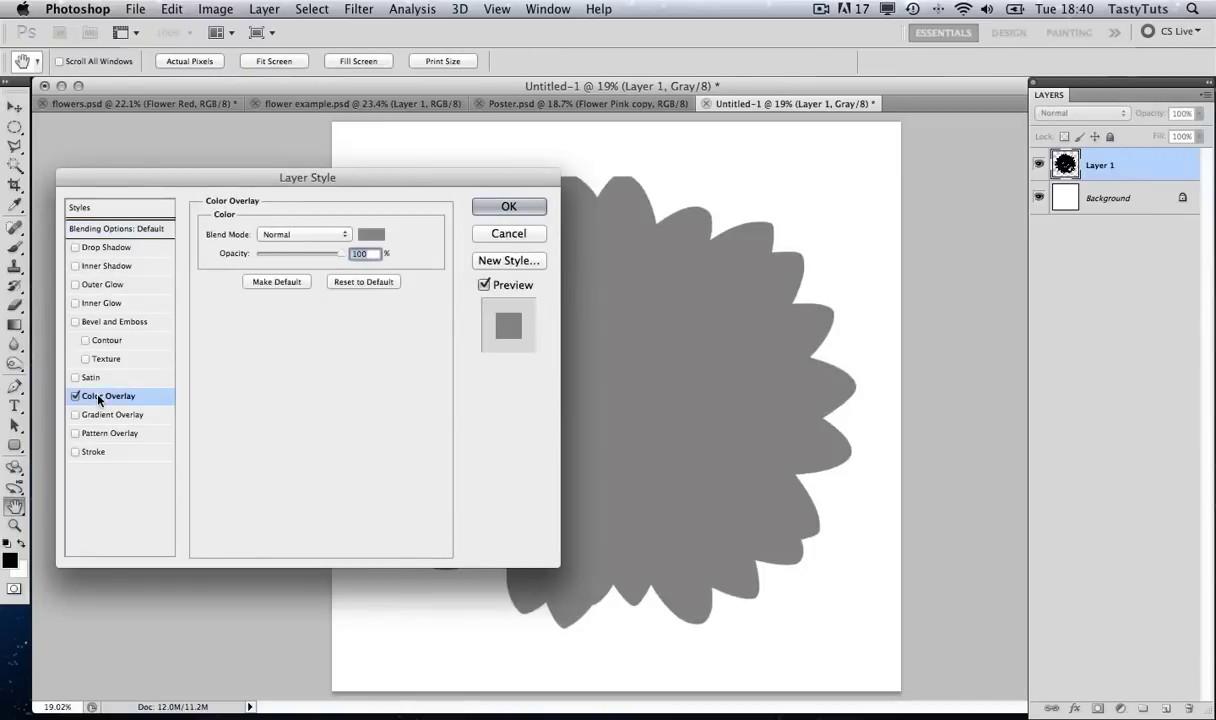
drag(436, 182, 825, 496)
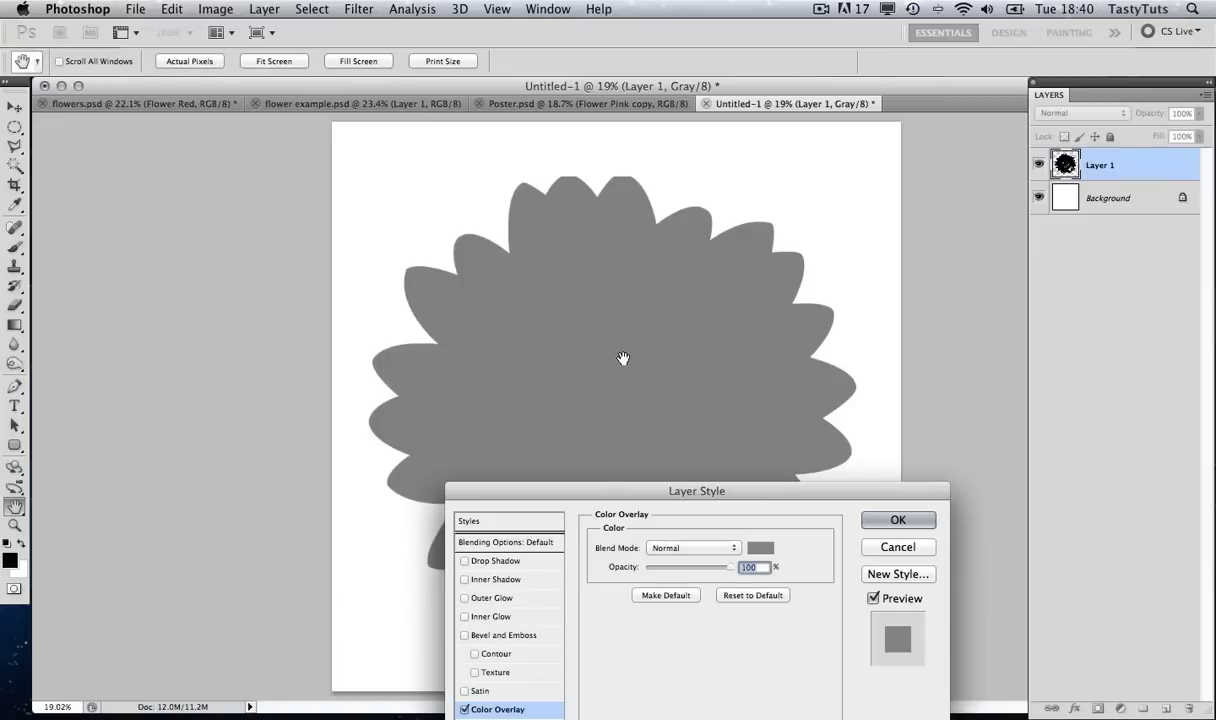
click(898, 547)
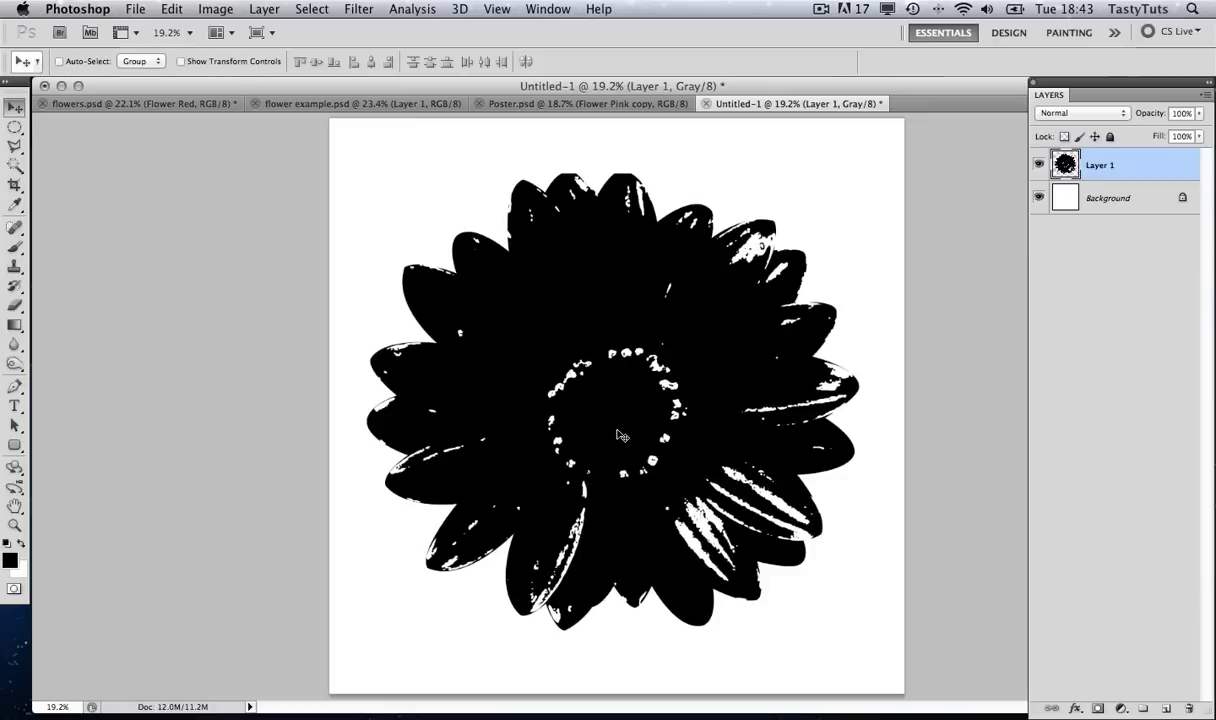
- Select the flower's white areas with Color Range, delete them from the flower layer, and clear the selection
click(321, 12)
click(352, 171)
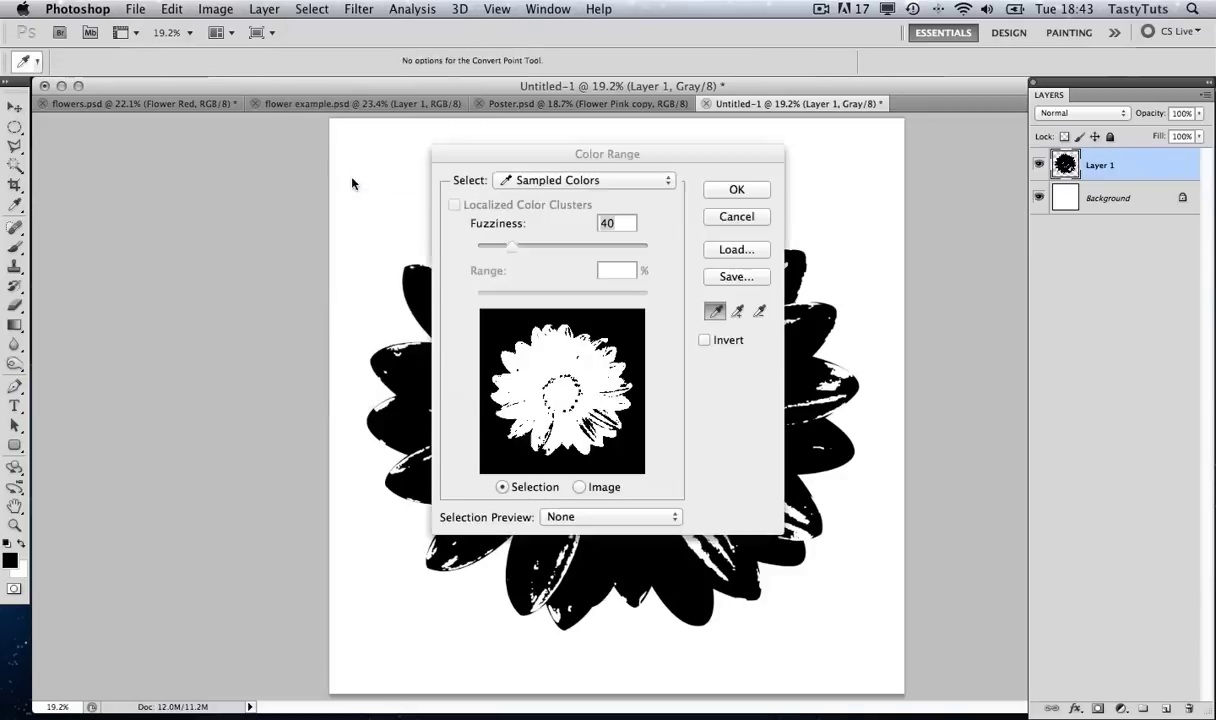
drag(595, 156, 218, 154)
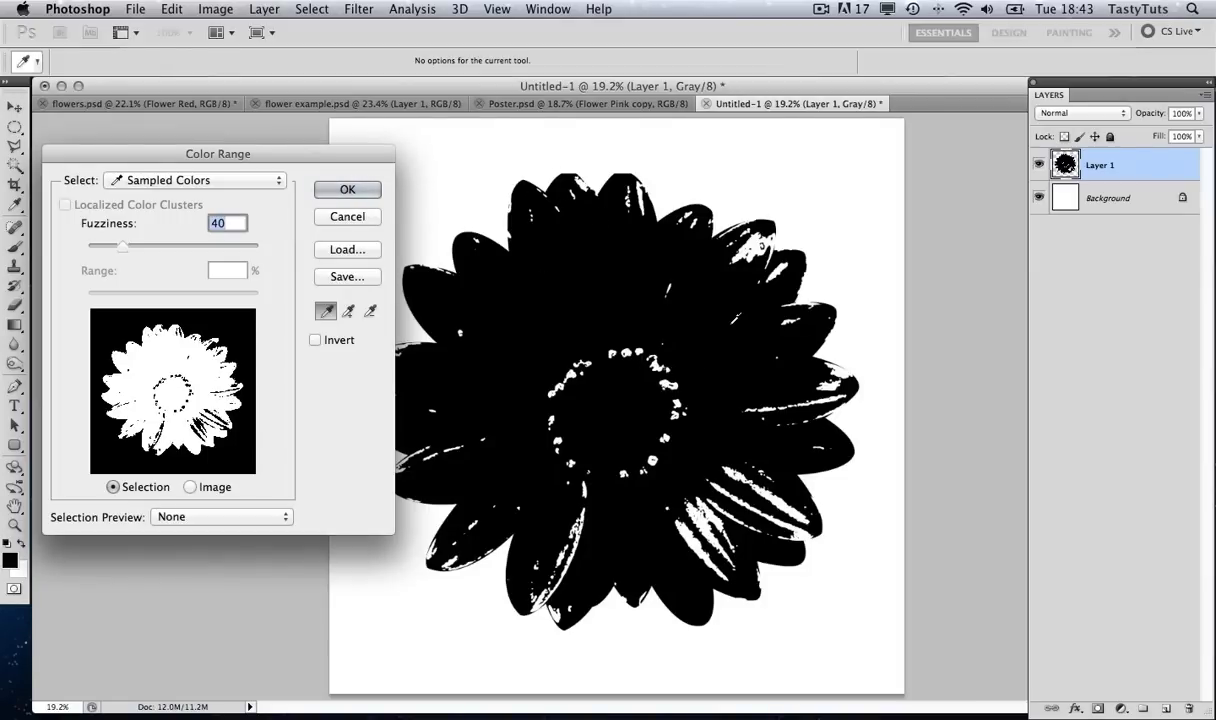
click(705, 516)
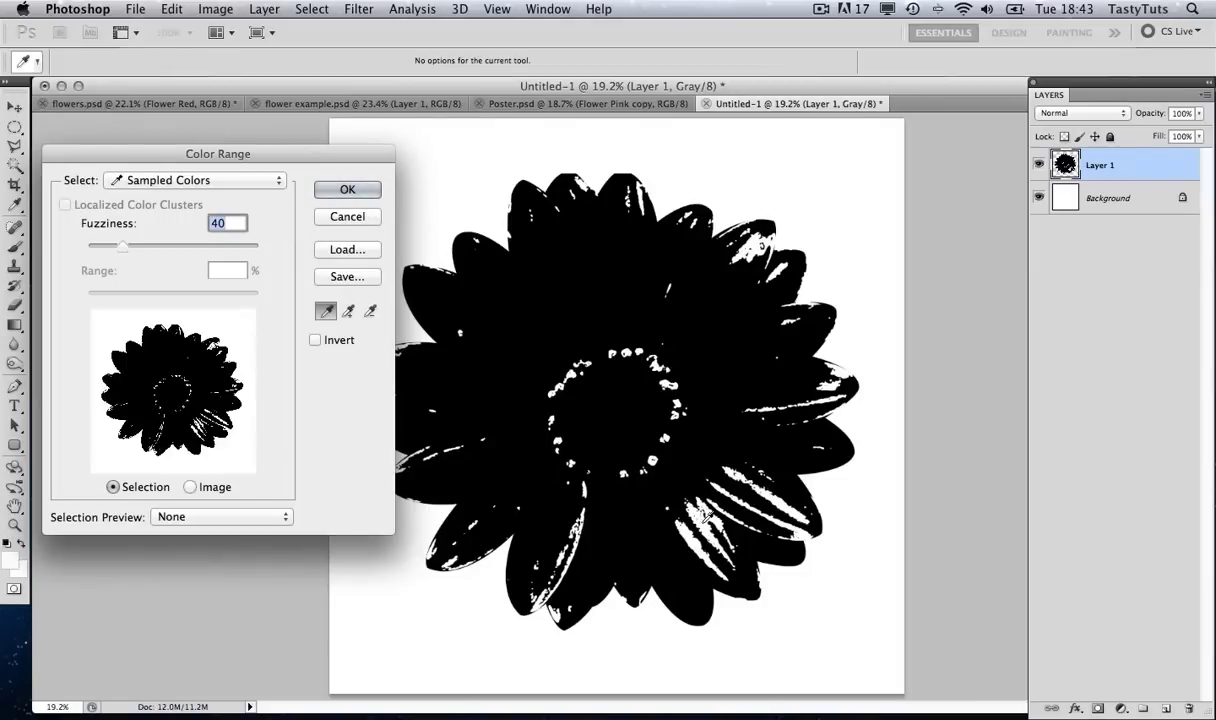
click(347, 189)
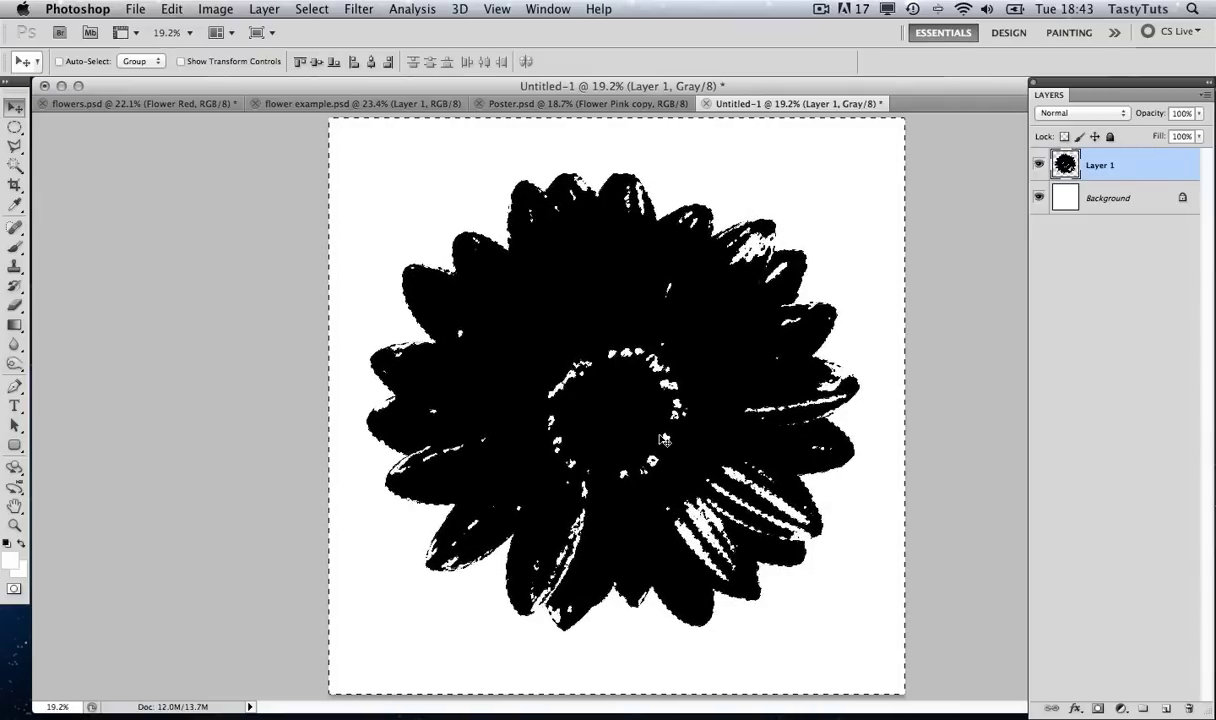
key(super+d)
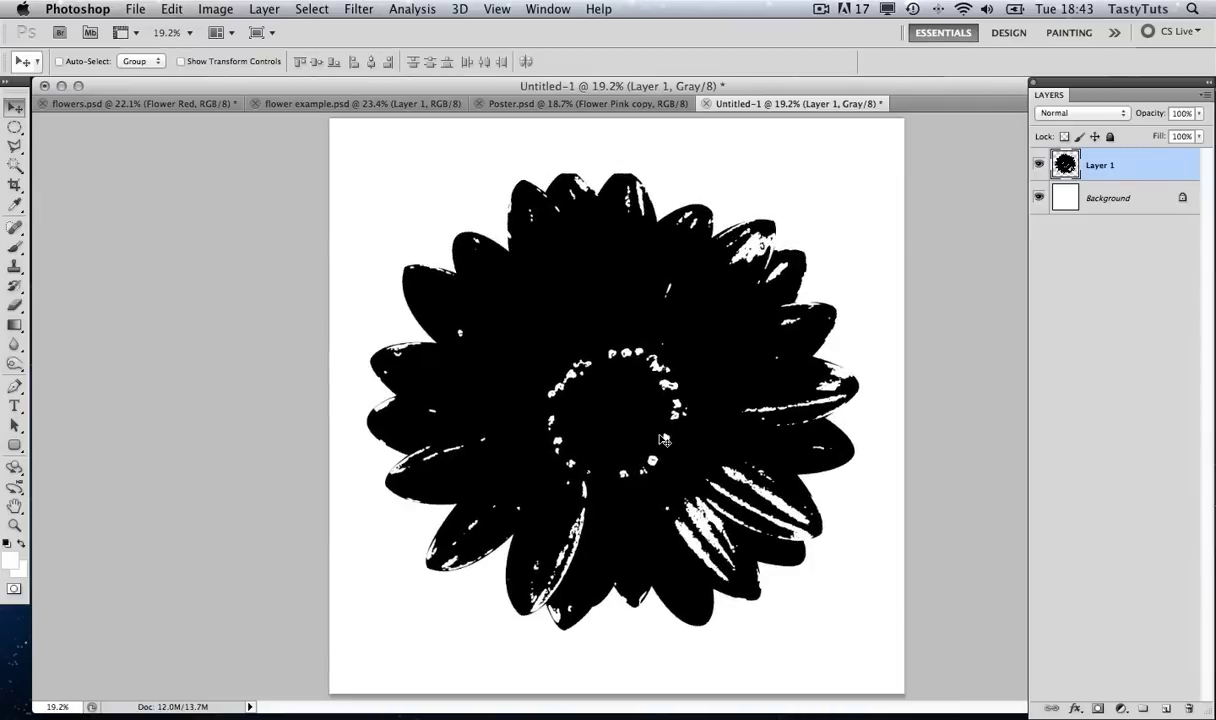
- Apply a grey Color Overlay to the flower layer with Normal blend mode and 100% opacity
double_click(1136, 170)
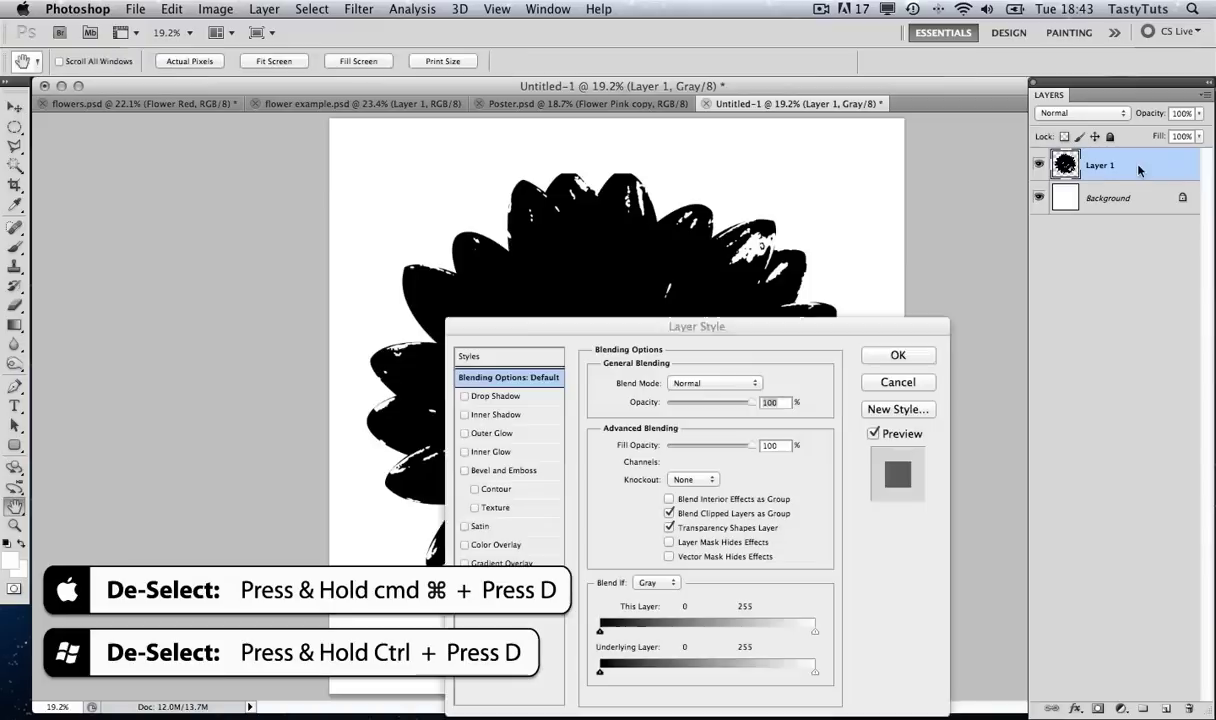
click(495, 544)
drag(577, 334, 907, 371)
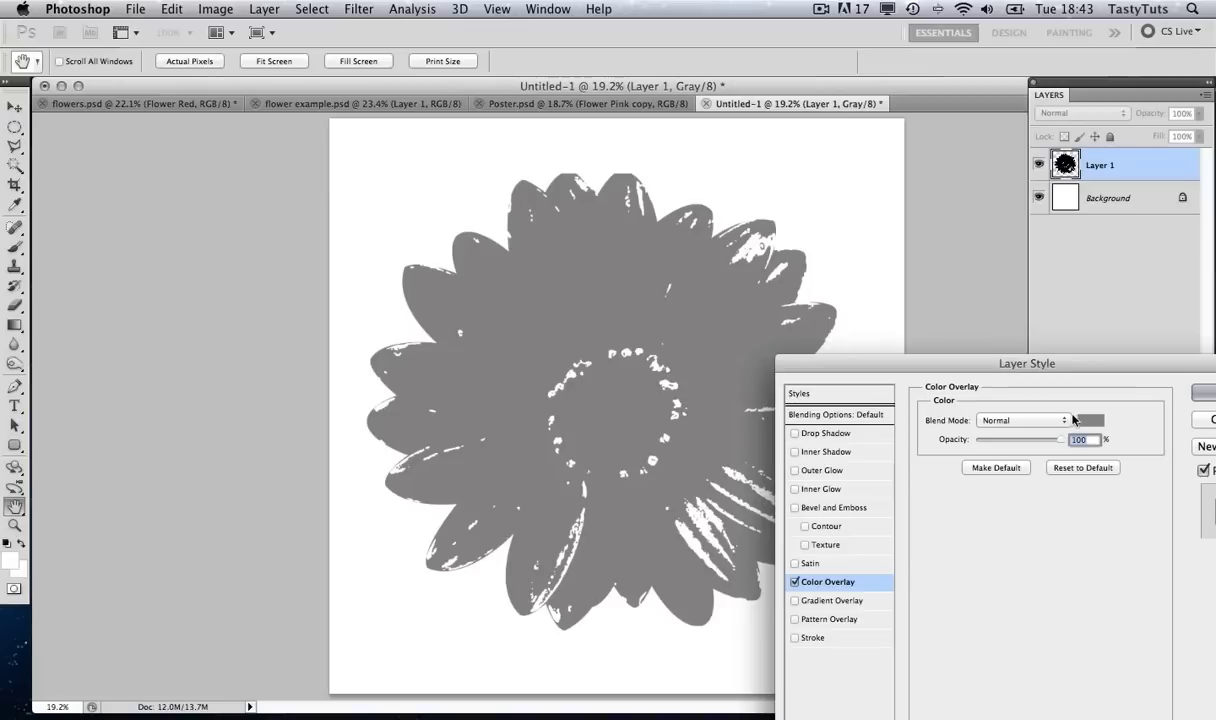
drag(1140, 362, 1036, 333)
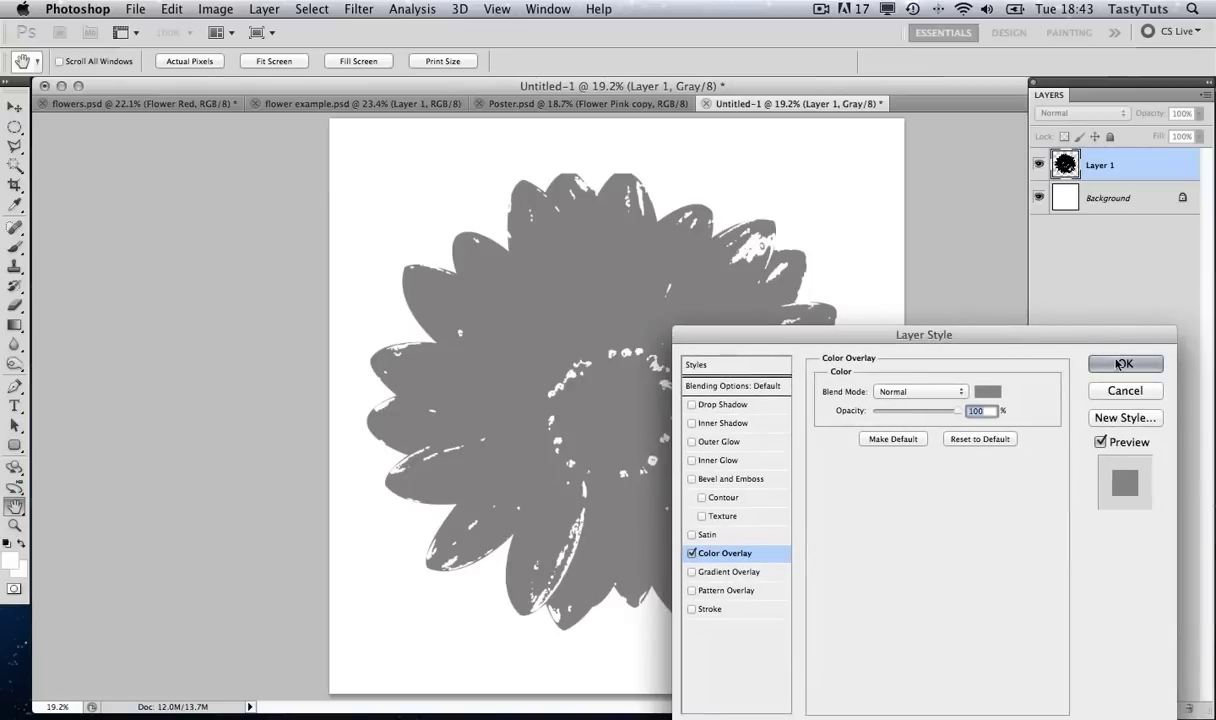
click(1125, 363)
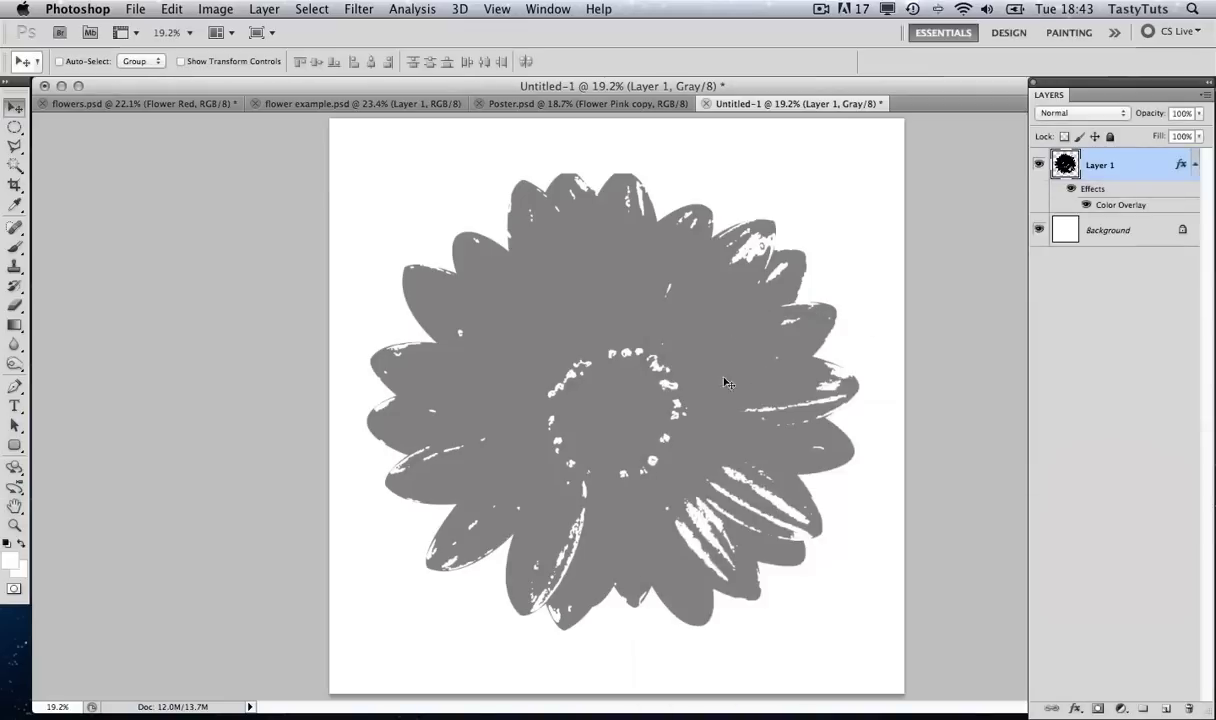
- Hide the flower layer's effects and convert the document's colour mode to RGB Color without flattening the layers
click(1072, 189)
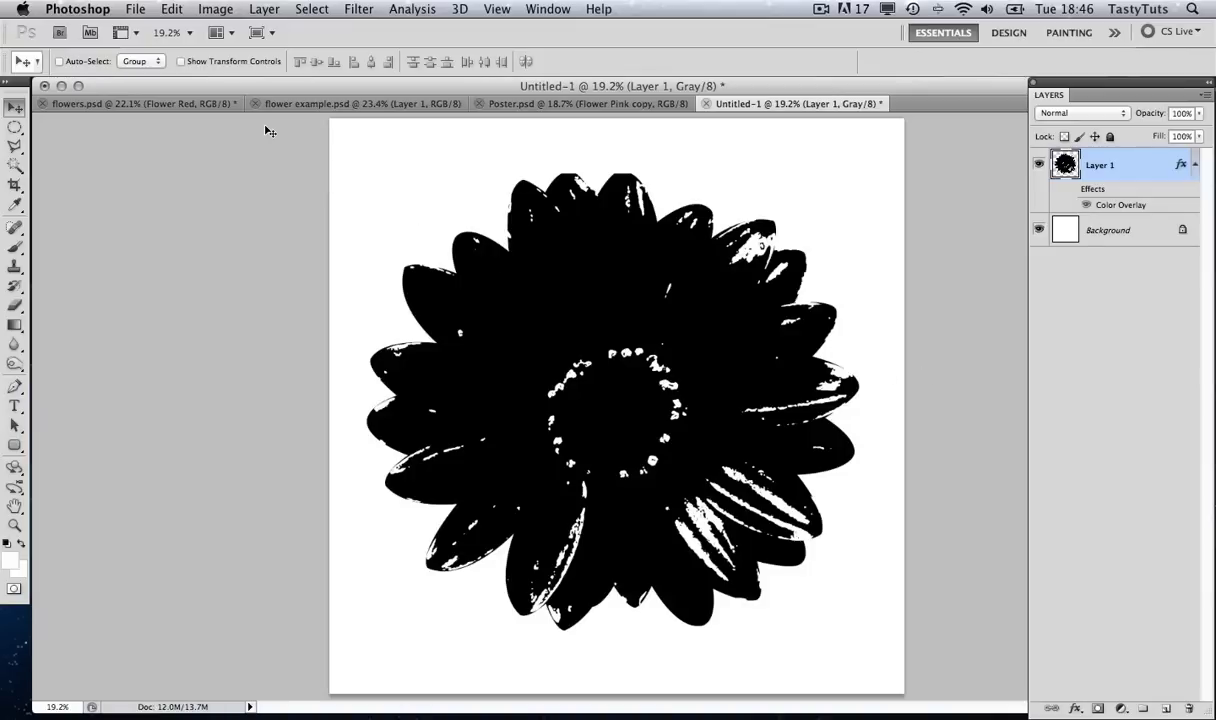
click(222, 10)
mouse_move(229, 34)
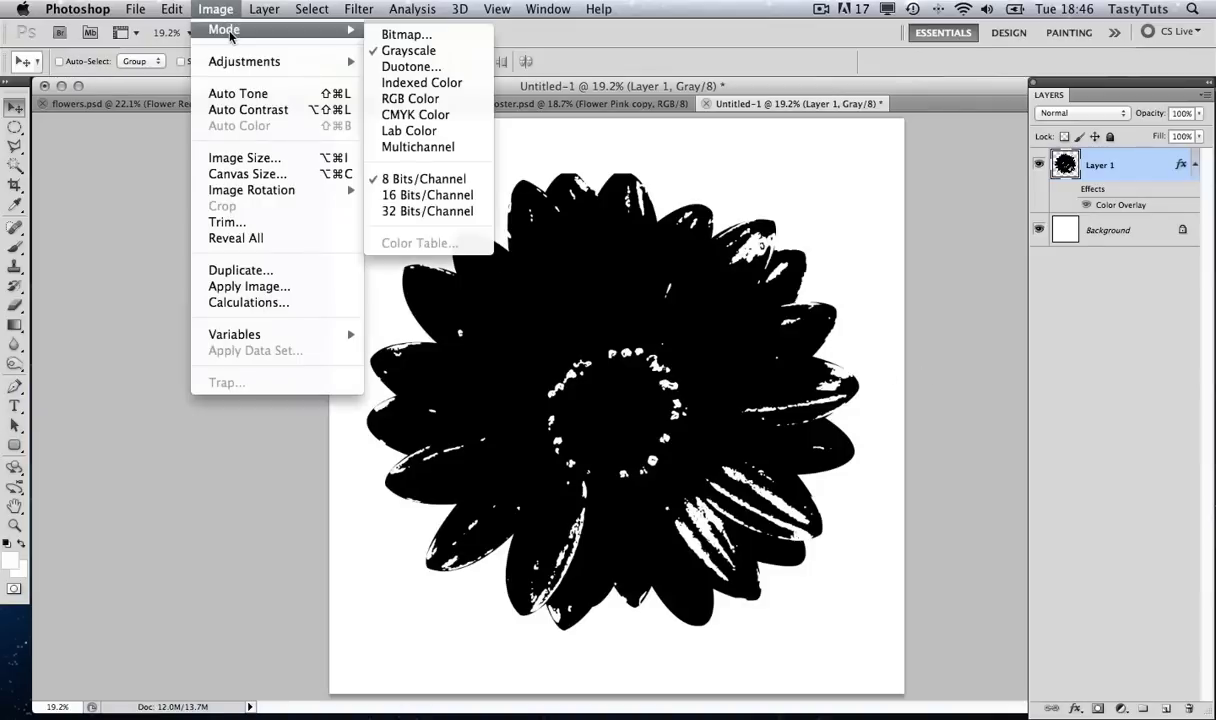
click(438, 100)
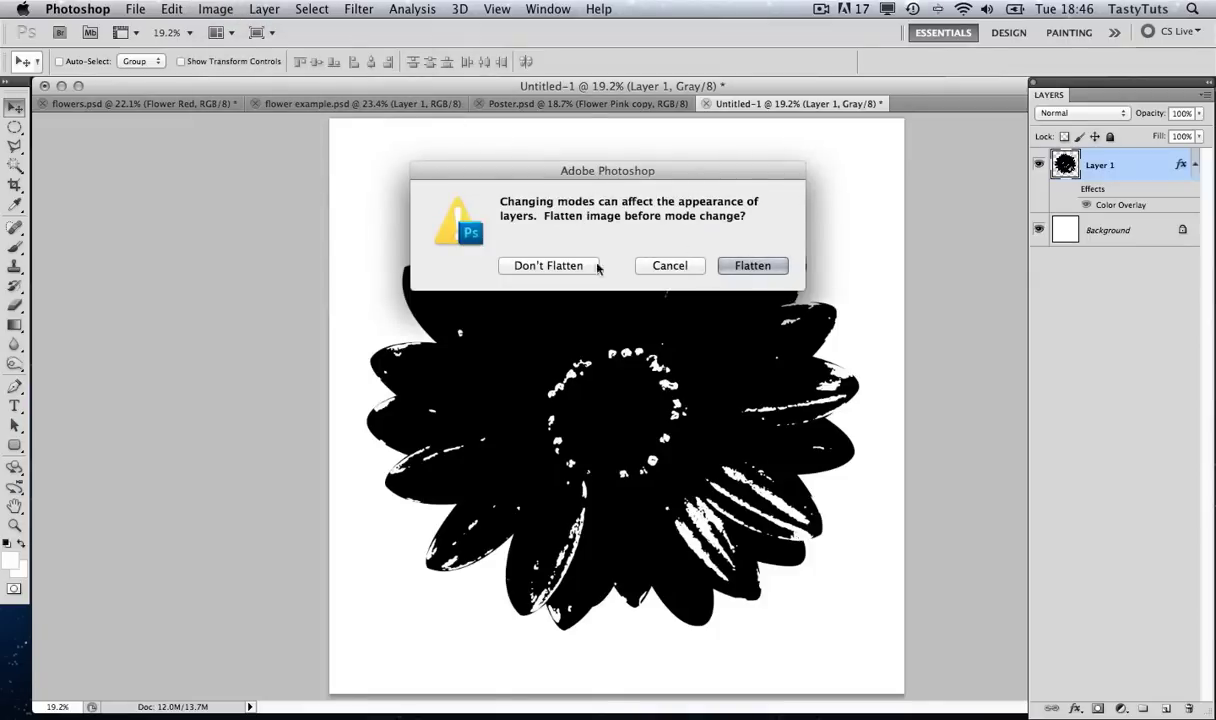
click(557, 268)
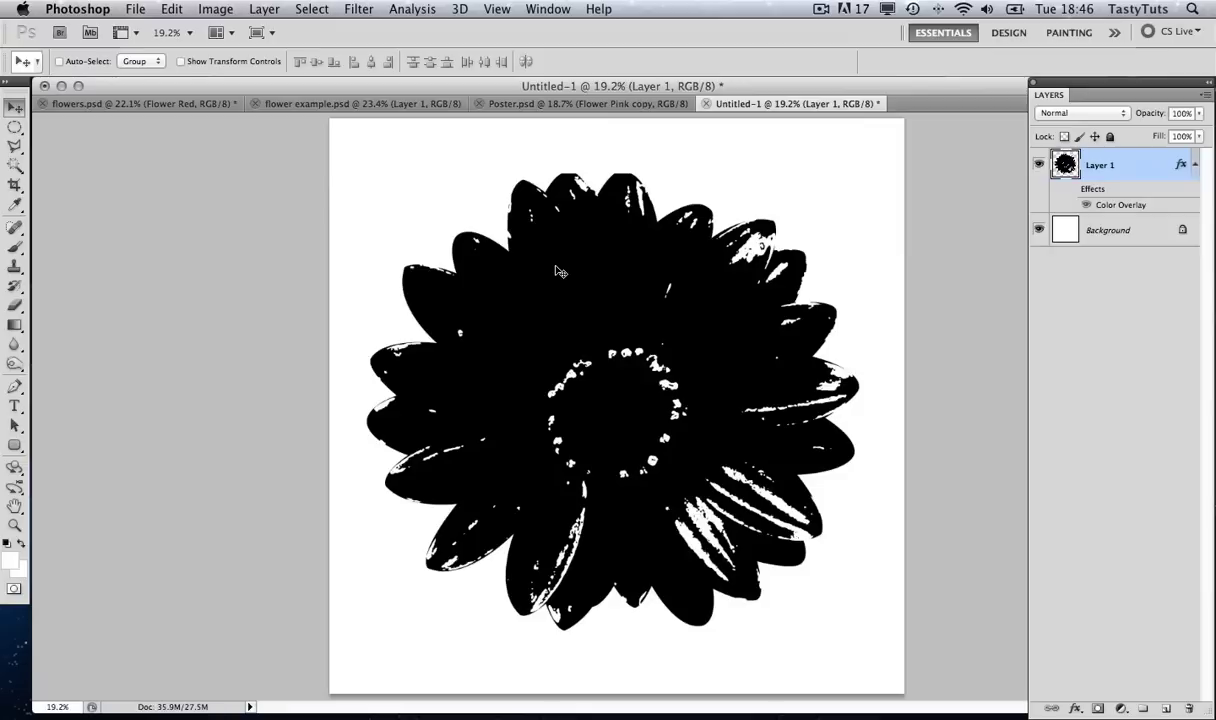
- Add a new layer directly above the background, beneath the flower, and fill it with black
click(1115, 235)
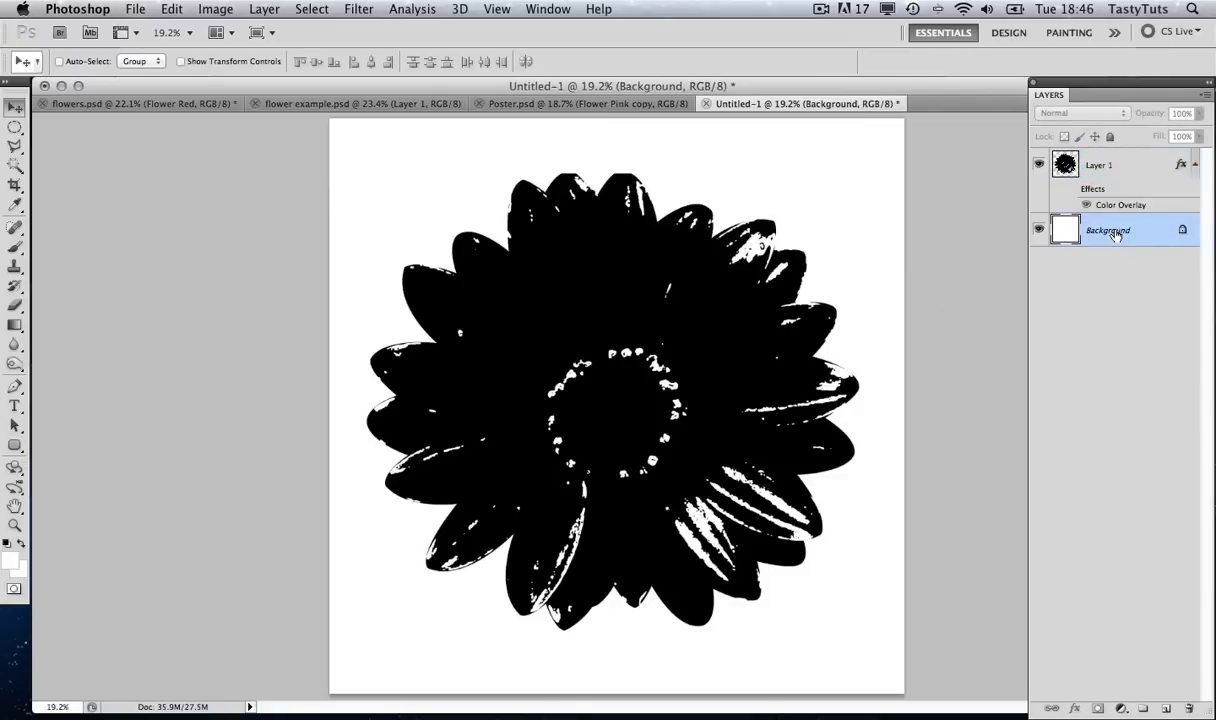
key(super+shift+n)
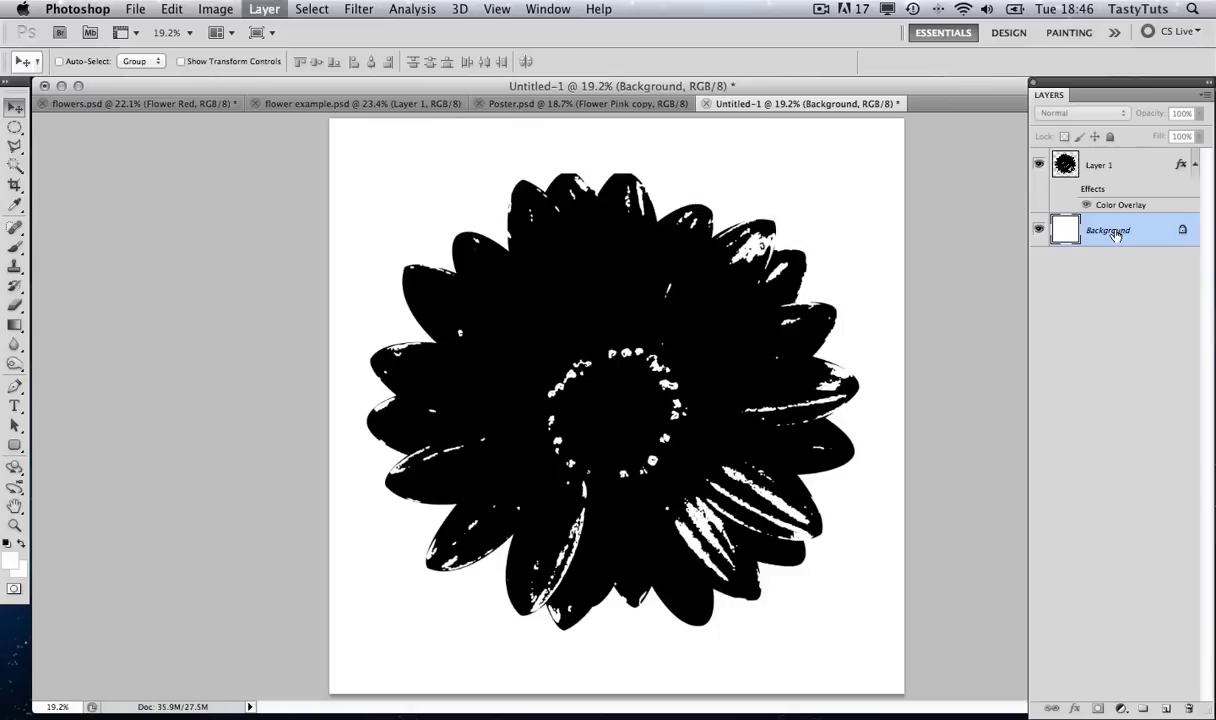
key(Return)
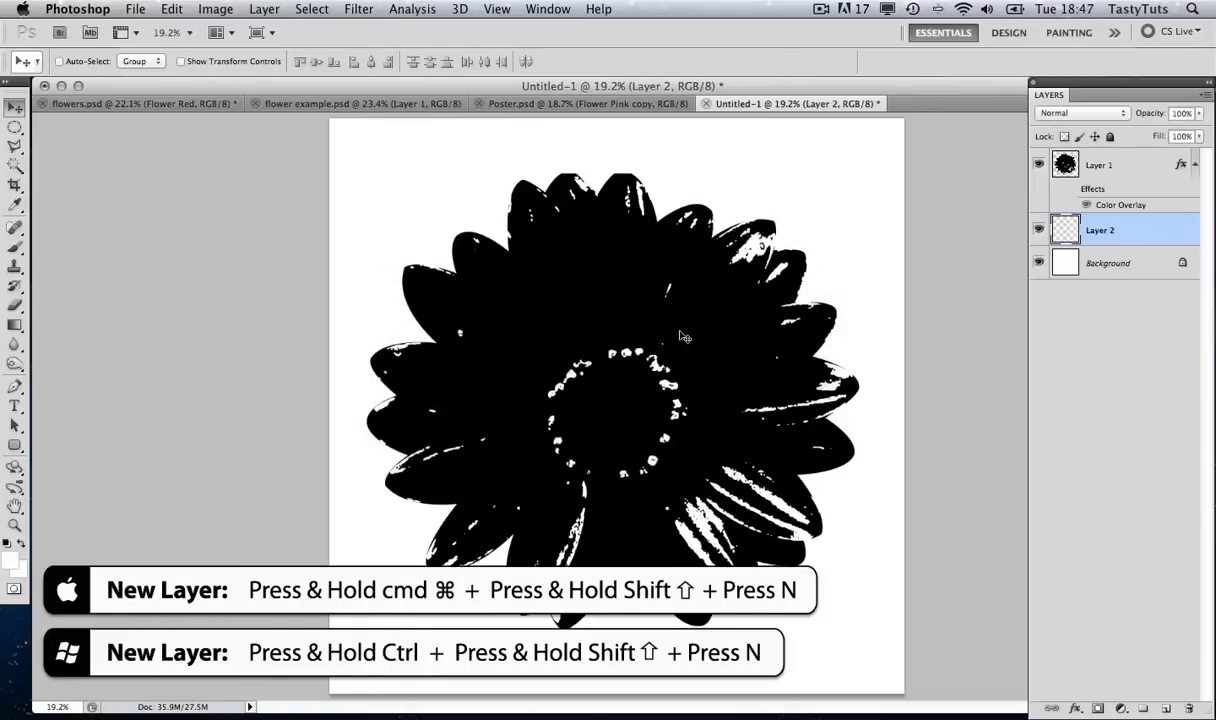
click(8, 544)
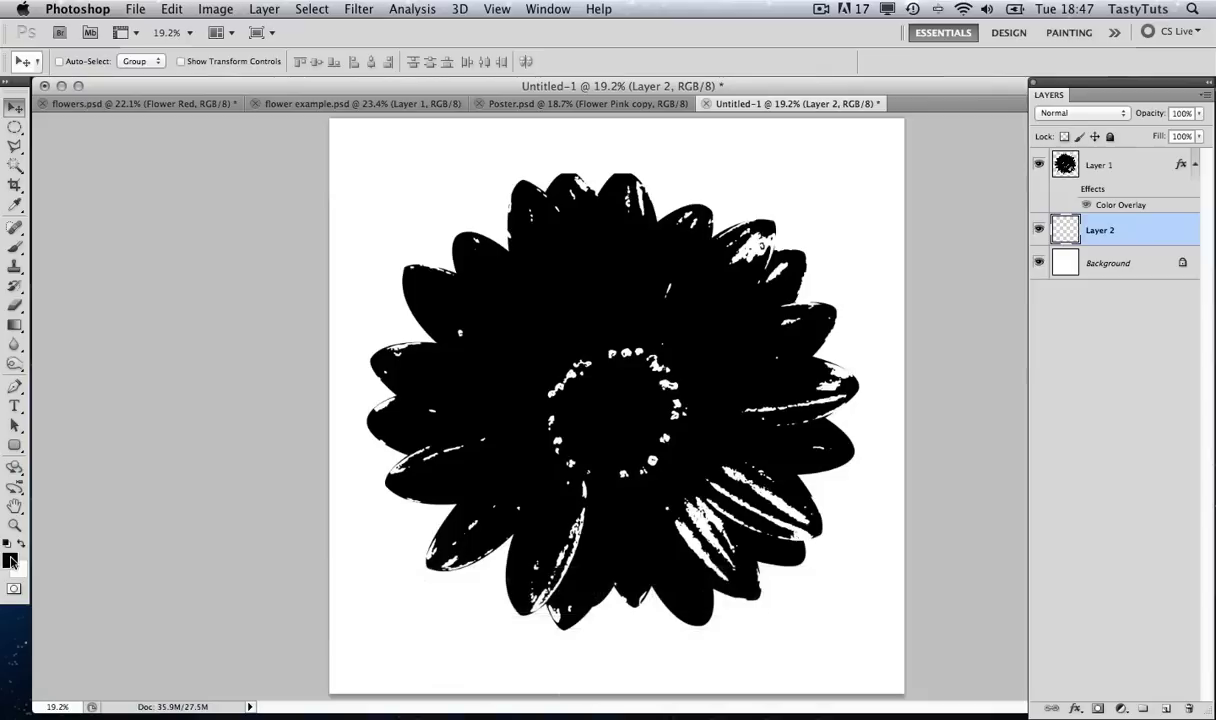
drag(14, 325, 75, 337)
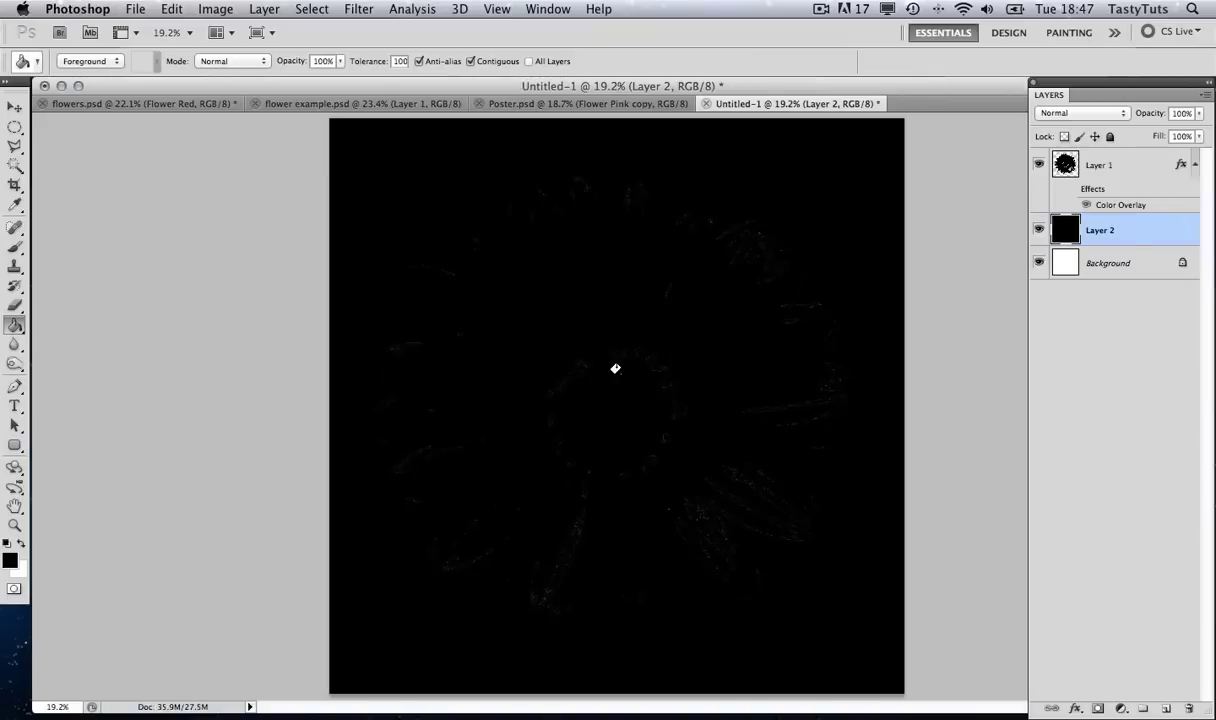
- Show the flower layer's effects again and set its Color Overlay to a deep red, about #c30202
click(1134, 165)
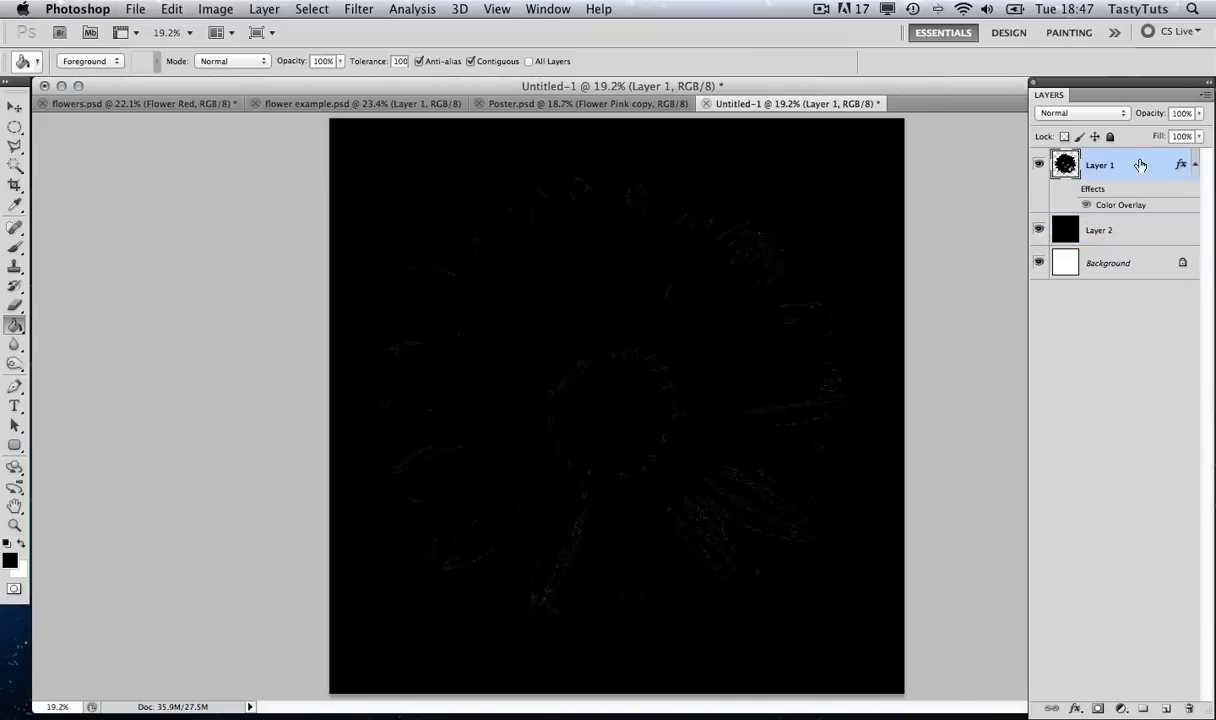
click(1073, 189)
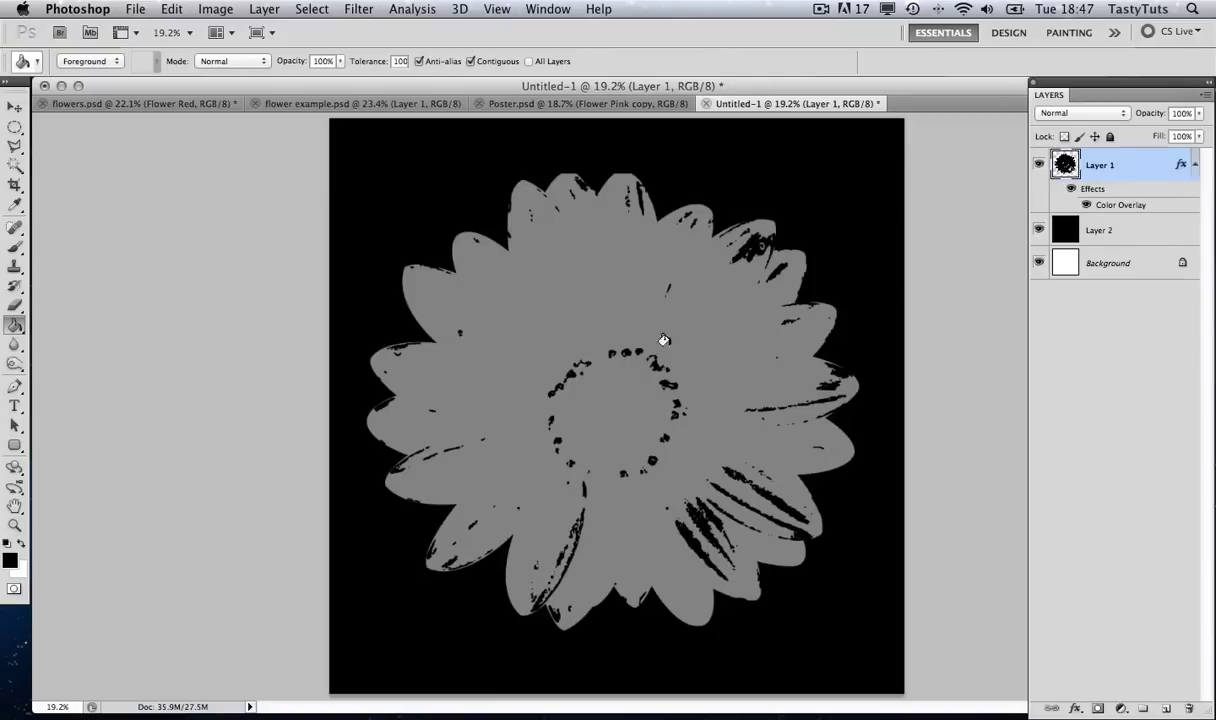
double_click(1076, 160)
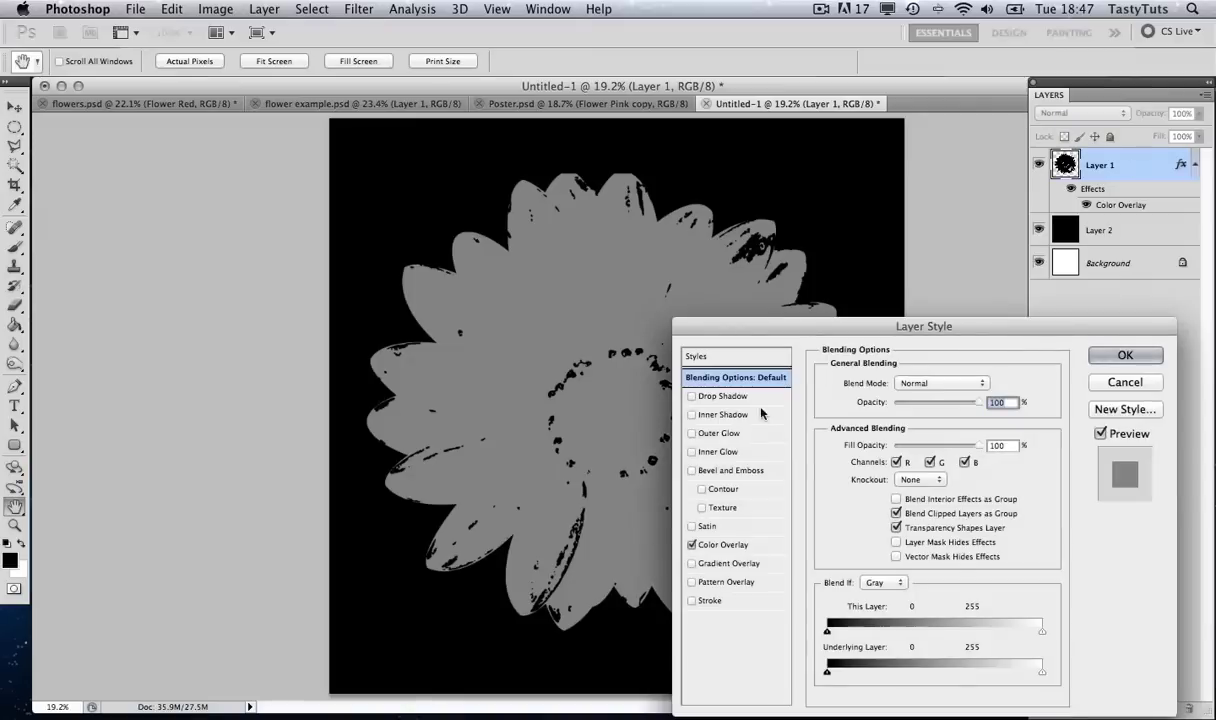
click(706, 543)
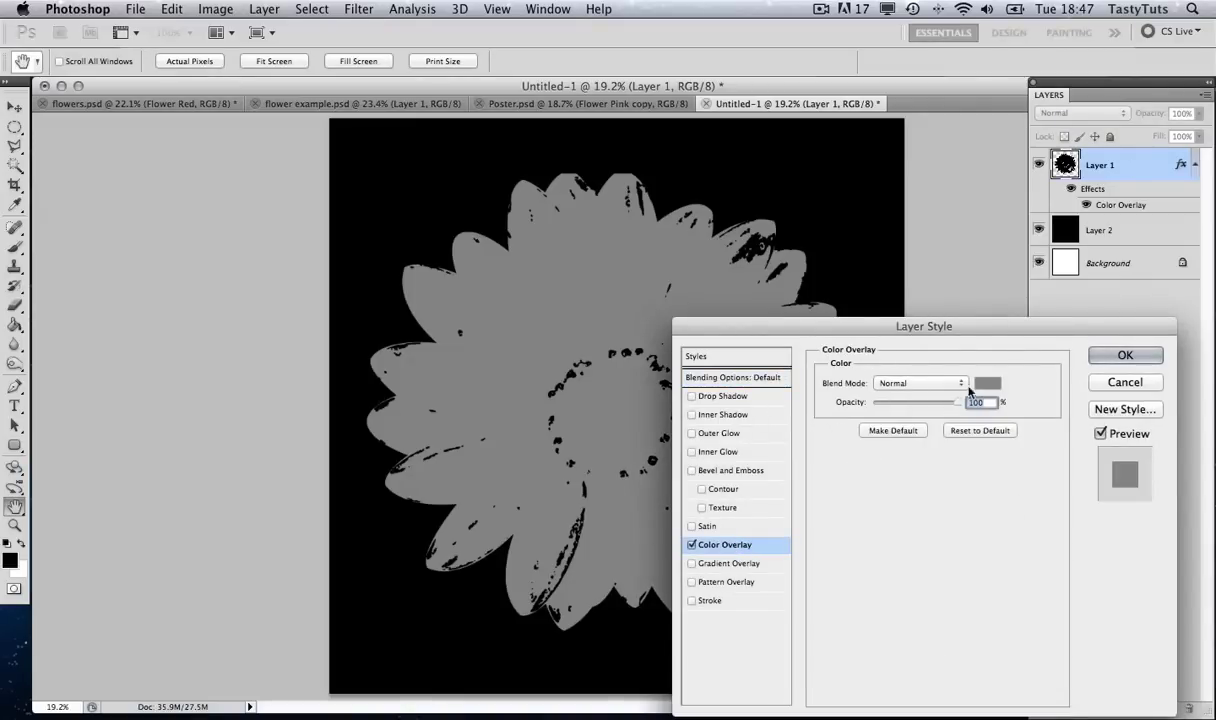
click(986, 386)
click(900, 192)
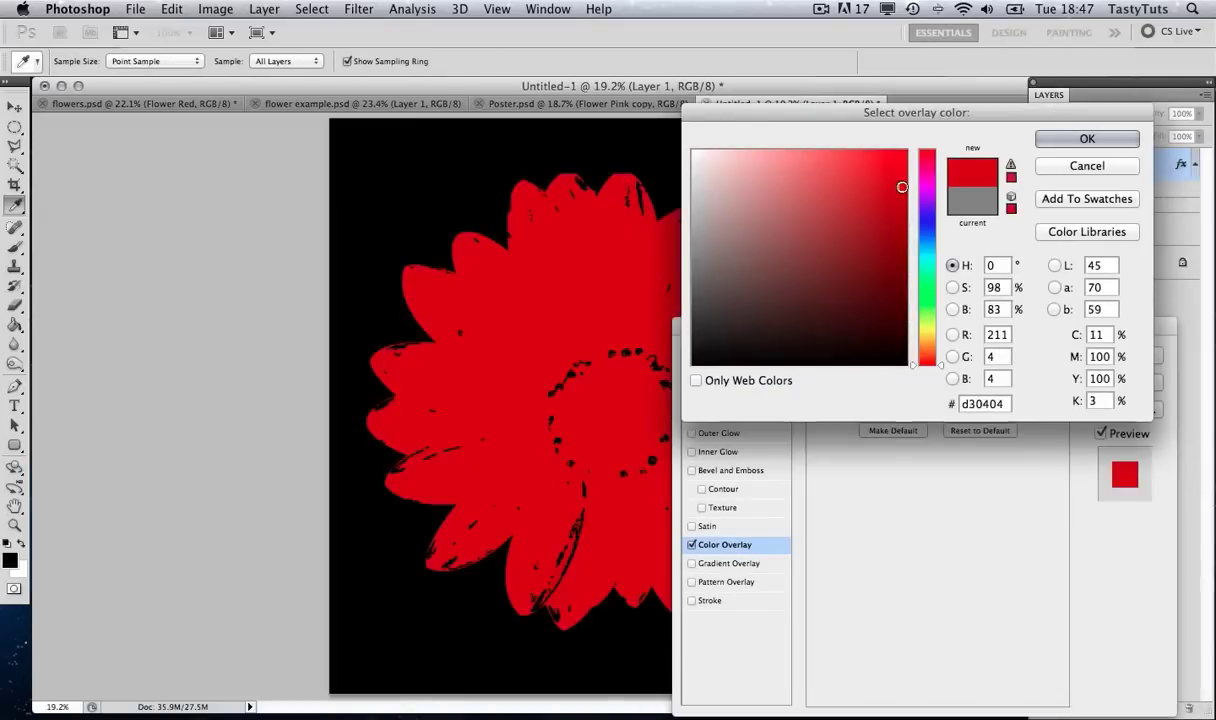
click(903, 199)
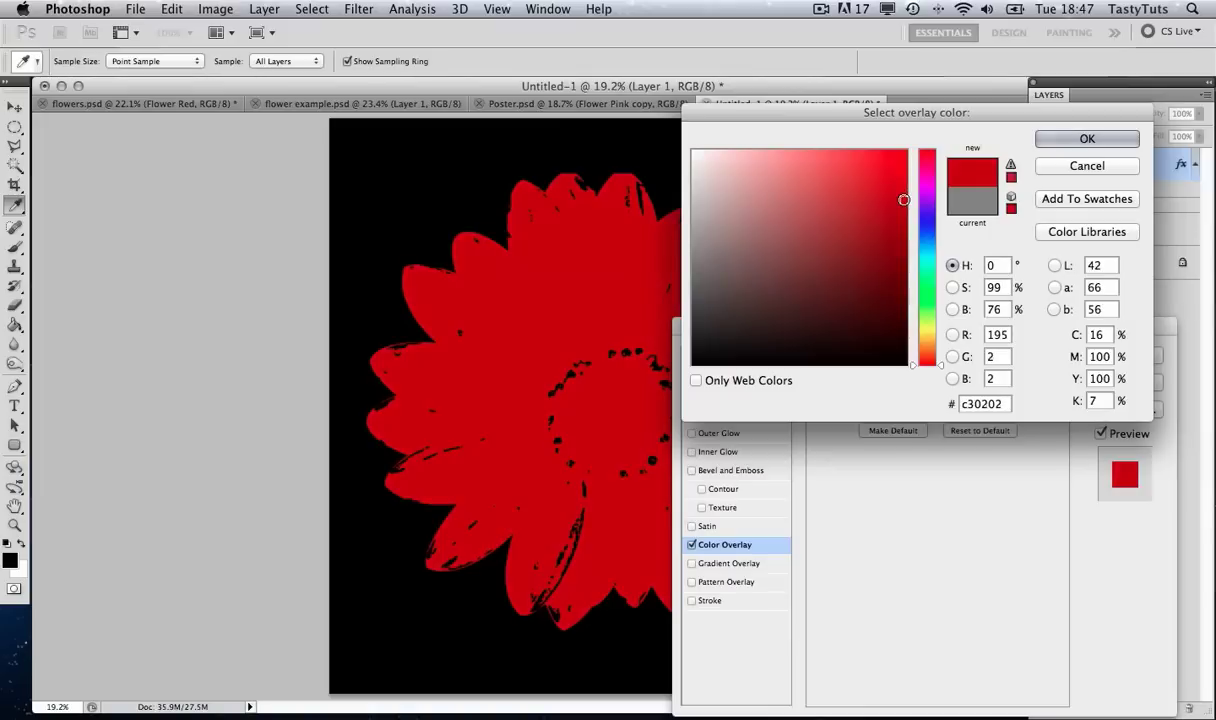
drag(903, 199, 904, 201)
click(1052, 137)
click(1100, 345)
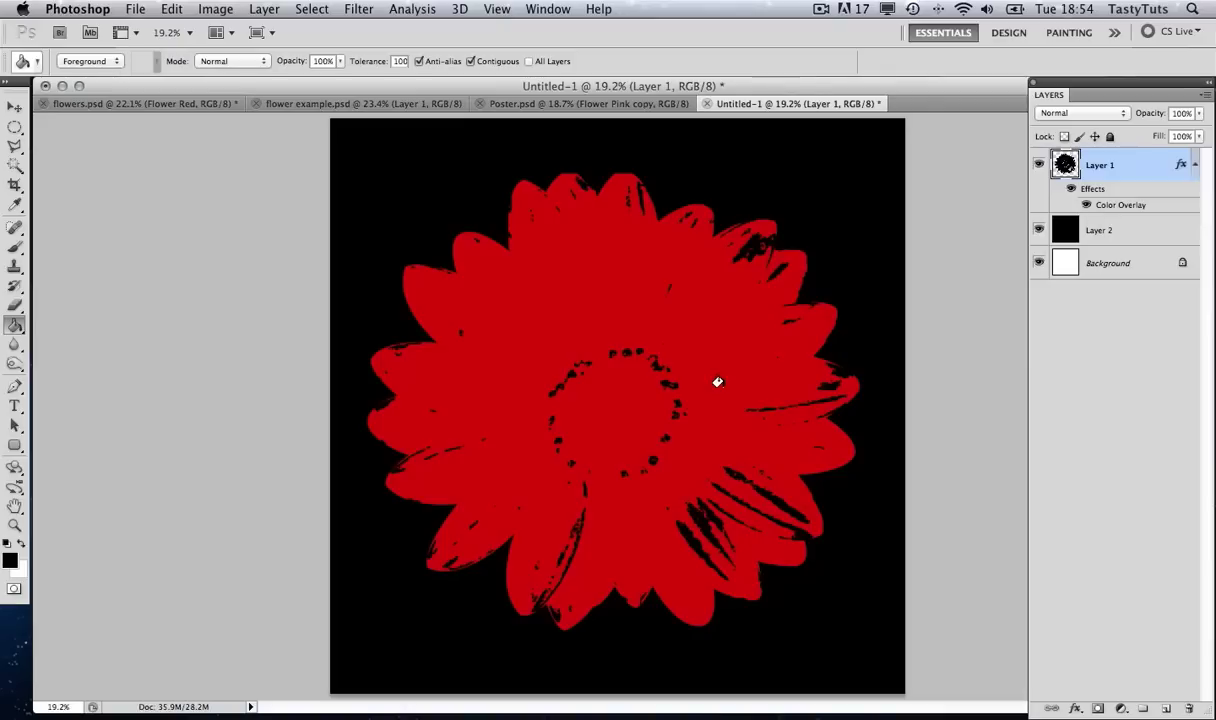
- Create a new layer above the flower and set the Brush tool to a hard round 12 px tip
key(super+shift+n)
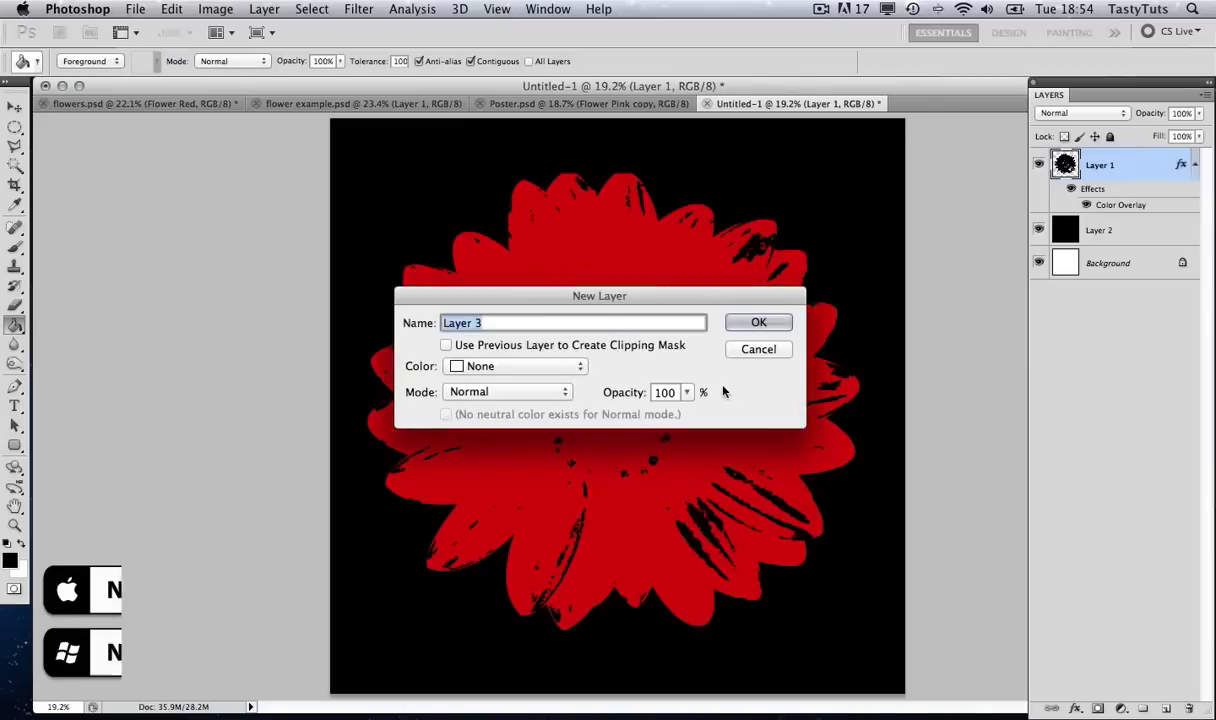
click(741, 330)
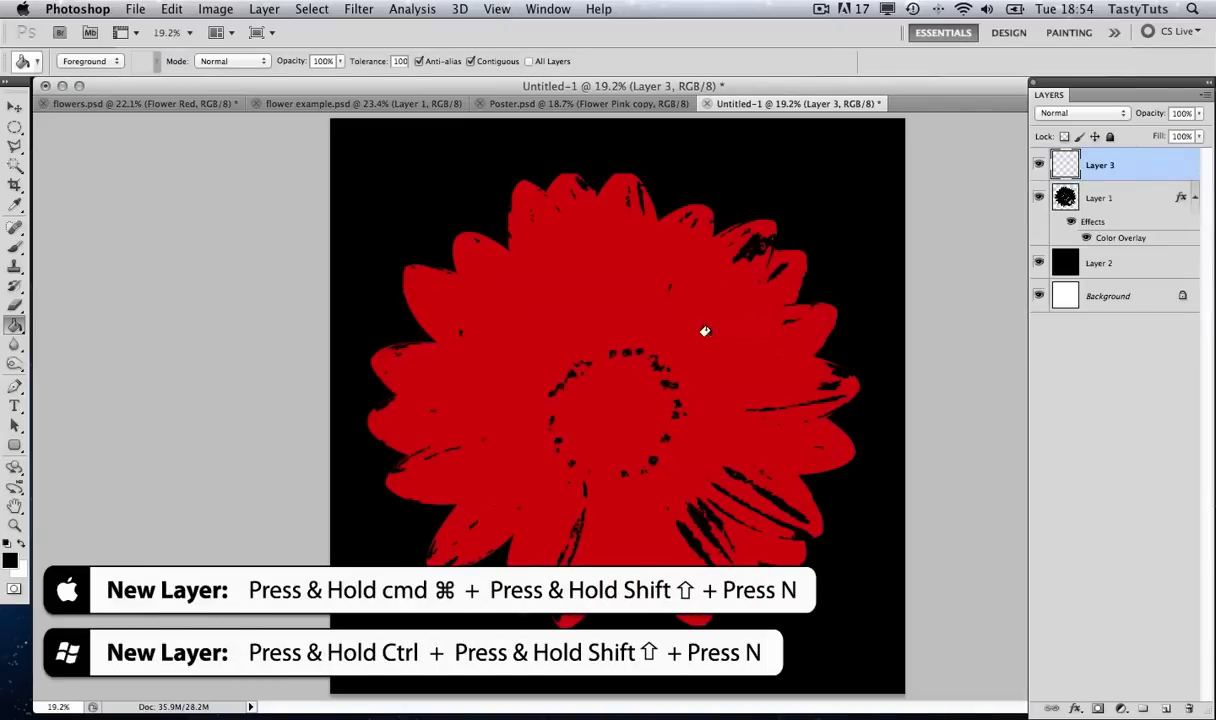
click(16, 247)
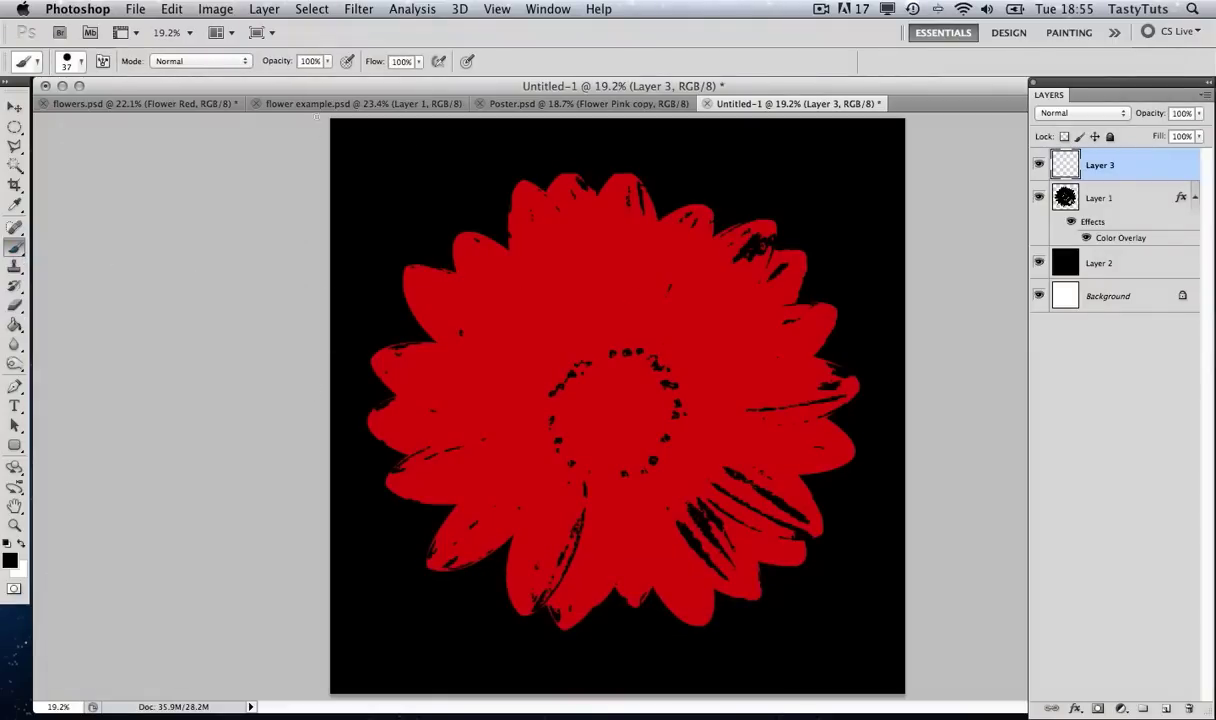
click(80, 62)
double_click(158, 88)
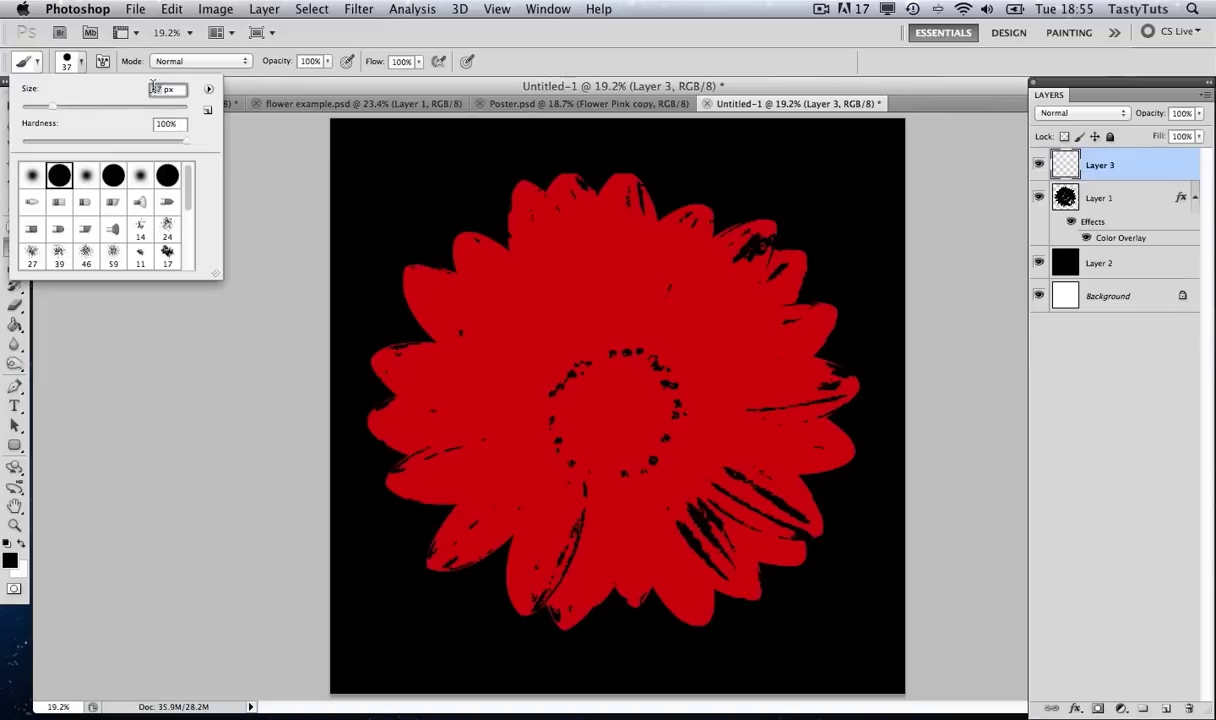
text(12)
click(253, 88)
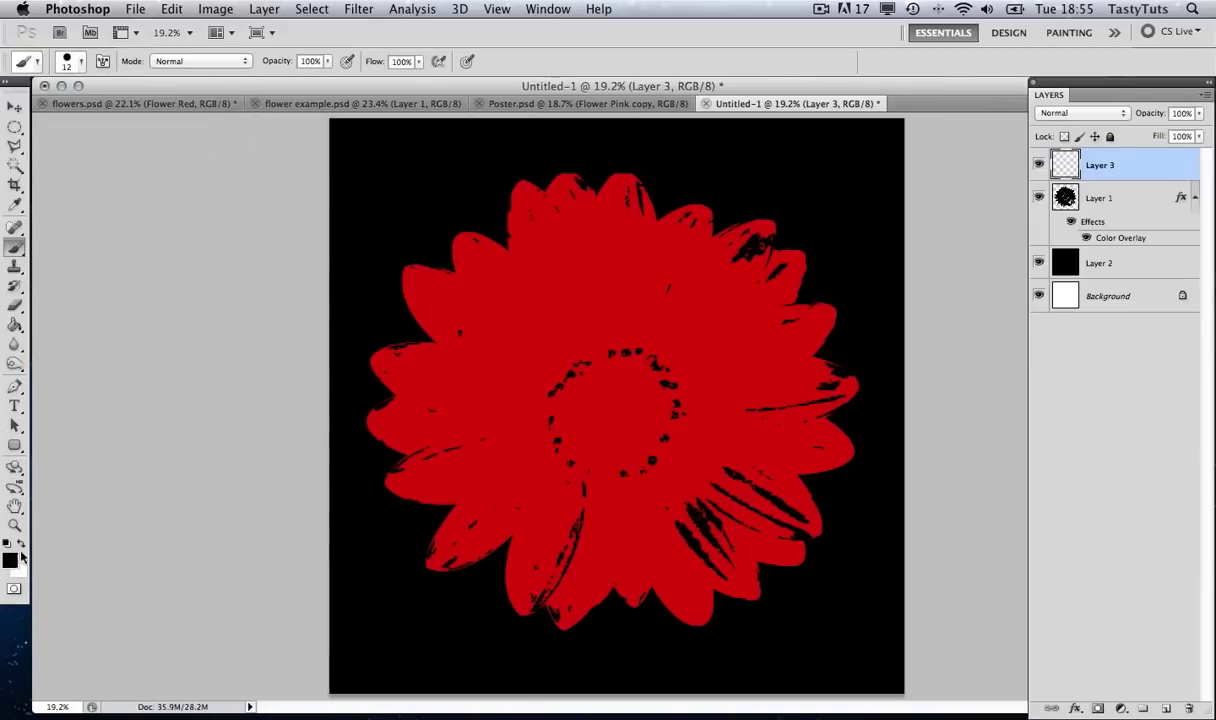
- Make white the foreground colour and brush the first pin-shaped stamens along the upper edge of the flower's centre ring
click(20, 545)
key(z)
mouse_move(654, 423)
mouse_down()
mouse_move(643, 402)
mouse_move(647, 450)
mouse_move(716, 600)
mouse_up()
key(b)
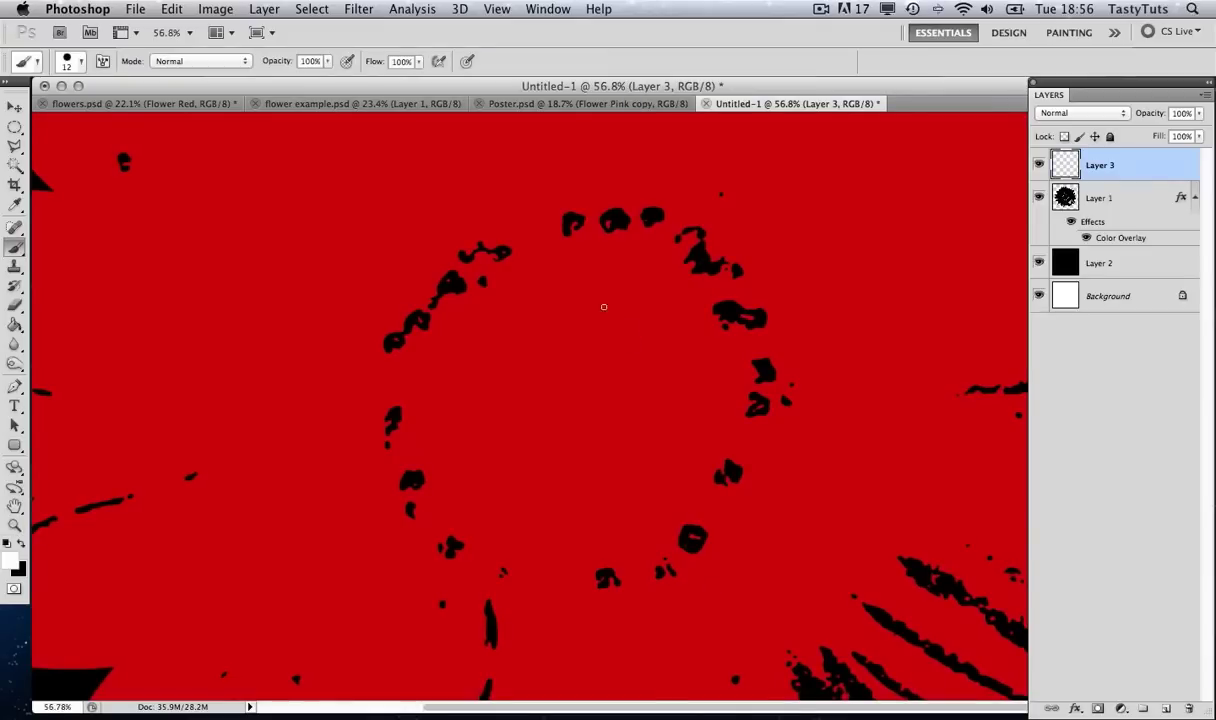
mouse_move(545, 278)
mouse_down()
mouse_move(547, 294)
mouse_move(570, 224)
mouse_move(583, 283)
mouse_up()
mouse_move(604, 233)
mouse_down()
mouse_move(598, 278)
mouse_move(614, 231)
mouse_move(621, 283)
mouse_move(646, 222)
mouse_move(688, 240)
mouse_move(637, 292)
mouse_up()
mouse_move(697, 258)
mouse_down()
mouse_move(655, 303)
mouse_move(664, 319)
mouse_up()
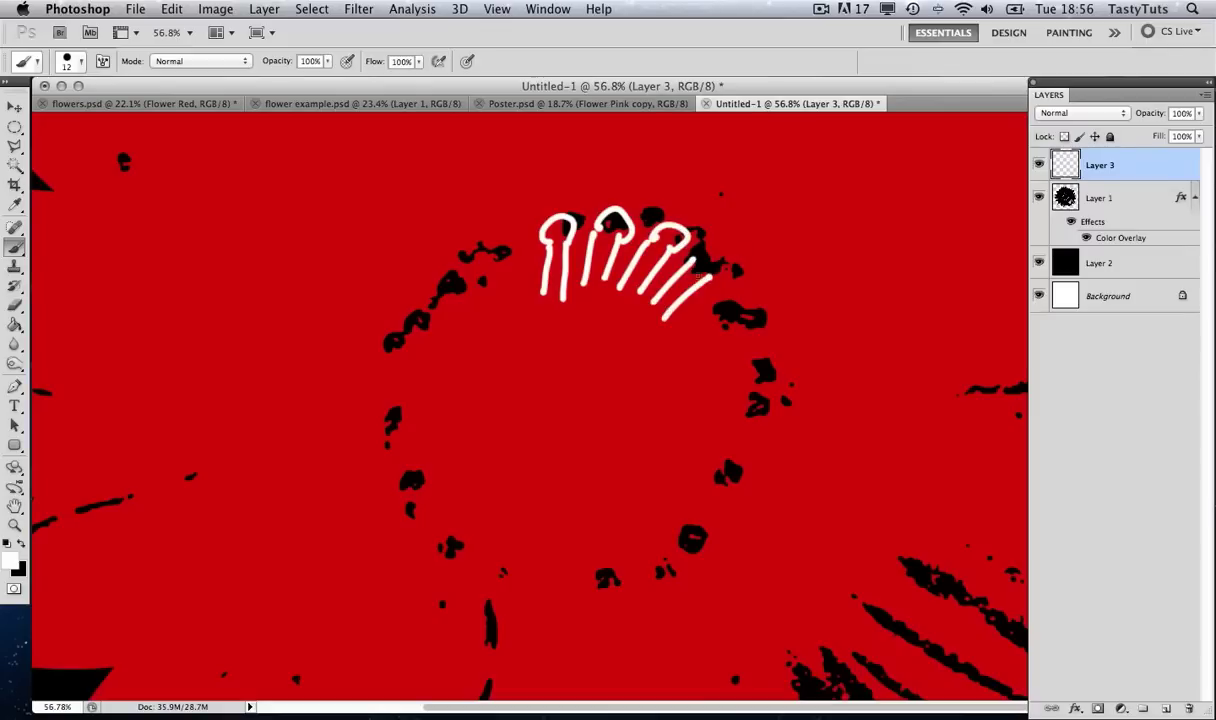
- Continue the hand-brushed white stamens clockwise around the flower's centre until they form a complete ring
mouse_move(700, 250)
mouse_down()
mouse_move(733, 272)
mouse_move(676, 327)
mouse_move(740, 332)
mouse_move(688, 366)
mouse_move(745, 376)
mouse_move(775, 350)
mouse_move(745, 398)
mouse_move(772, 412)
mouse_move(688, 418)
mouse_move(727, 441)
mouse_move(716, 478)
mouse_move(728, 503)
mouse_up()
mouse_move(666, 476)
mouse_down()
mouse_move(705, 497)
mouse_move(690, 540)
mouse_move(652, 551)
mouse_move(686, 575)
mouse_up()
mouse_move(618, 533)
mouse_down()
mouse_move(634, 566)
mouse_move(604, 572)
mouse_move(632, 592)
mouse_up()
mouse_move(579, 531)
mouse_down()
mouse_move(580, 577)
mouse_move(566, 538)
mouse_move(578, 582)
mouse_up()
mouse_move(543, 533)
mouse_down()
mouse_move(540, 575)
mouse_move(509, 580)
mouse_move(524, 596)
mouse_up()
mouse_move(499, 533)
mouse_down()
mouse_move(478, 574)
mouse_move(446, 557)
mouse_move(468, 585)
mouse_up()
mouse_move(460, 514)
mouse_down()
mouse_move(412, 550)
mouse_move(405, 528)
mouse_up()
drag(458, 486, 372, 490)
mouse_move(446, 455)
mouse_down()
mouse_move(378, 462)
mouse_move(398, 500)
mouse_move(430, 437)
mouse_move(335, 420)
mouse_up()
drag(429, 385, 335, 375)
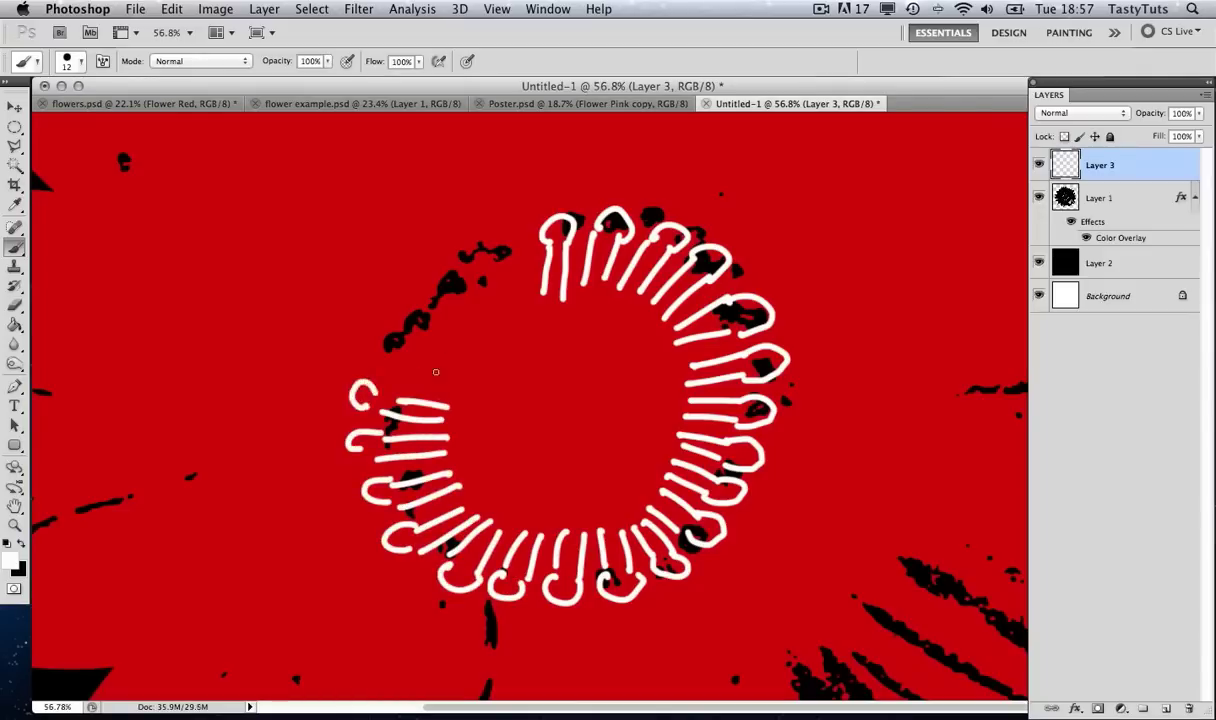
drag(424, 360, 350, 335)
mouse_move(443, 340)
mouse_down()
mouse_move(380, 305)
mouse_move(415, 296)
mouse_up()
drag(482, 318, 440, 270)
mouse_move(500, 300)
mouse_down()
mouse_move(465, 250)
mouse_move(485, 228)
mouse_up()
- Fill the inside of the stamen ring with many small hand-brushed white circles
mouse_move(536, 324)
mouse_down()
mouse_move(548, 332)
mouse_move(584, 316)
mouse_move(582, 342)
mouse_up()
drag(600, 318, 612, 326)
drag(520, 355, 566, 368)
mouse_move(492, 388)
mouse_down()
mouse_move(504, 395)
mouse_move(502, 372)
mouse_up()
drag(520, 392, 540, 388)
mouse_move(552, 400)
mouse_down()
mouse_move(568, 406)
mouse_move(630, 378)
mouse_up()
drag(590, 356, 650, 356)
mouse_move(606, 312)
mouse_down()
mouse_move(618, 318)
mouse_move(594, 294)
mouse_up()
mouse_move(498, 292)
mouse_down()
mouse_move(512, 302)
mouse_move(490, 334)
mouse_up()
drag(446, 354, 458, 372)
mouse_move(462, 392)
mouse_down()
mouse_move(526, 419)
mouse_move(488, 434)
mouse_up()
drag(446, 450, 464, 462)
drag(518, 468, 532, 472)
mouse_move(552, 410)
mouse_down()
mouse_move(606, 400)
mouse_move(650, 345)
mouse_move(578, 327)
mouse_up()
mouse_move(600, 435)
mouse_down()
mouse_move(591, 486)
mouse_move(562, 456)
mouse_up()
mouse_move(495, 476)
mouse_down()
mouse_move(548, 502)
mouse_move(616, 490)
mouse_up()
drag(575, 455, 622, 466)
drag(622, 422, 638, 436)
drag(612, 452, 624, 465)
drag(488, 413, 528, 405)
mouse_move(547, 376)
mouse_down()
mouse_move(576, 398)
mouse_move(548, 376)
mouse_up()
drag(614, 398, 632, 418)
drag(476, 488, 492, 504)
drag(444, 474, 462, 490)
drag(508, 330, 530, 344)
drag(636, 392, 652, 408)
drag(580, 422, 588, 430)
drag(494, 460, 506, 474)
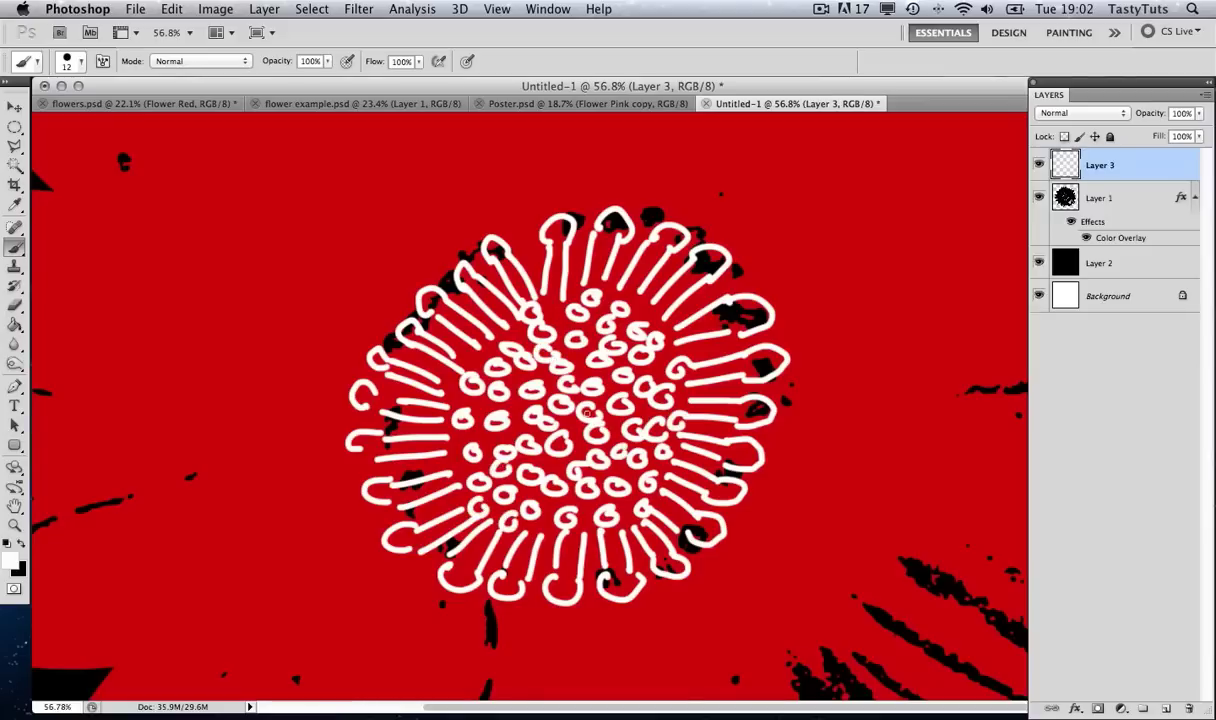
- Brush white outlines along two upper-right petals, from the stamen ring out to the petal tips
key(z)
drag(566, 377, 700, 310)
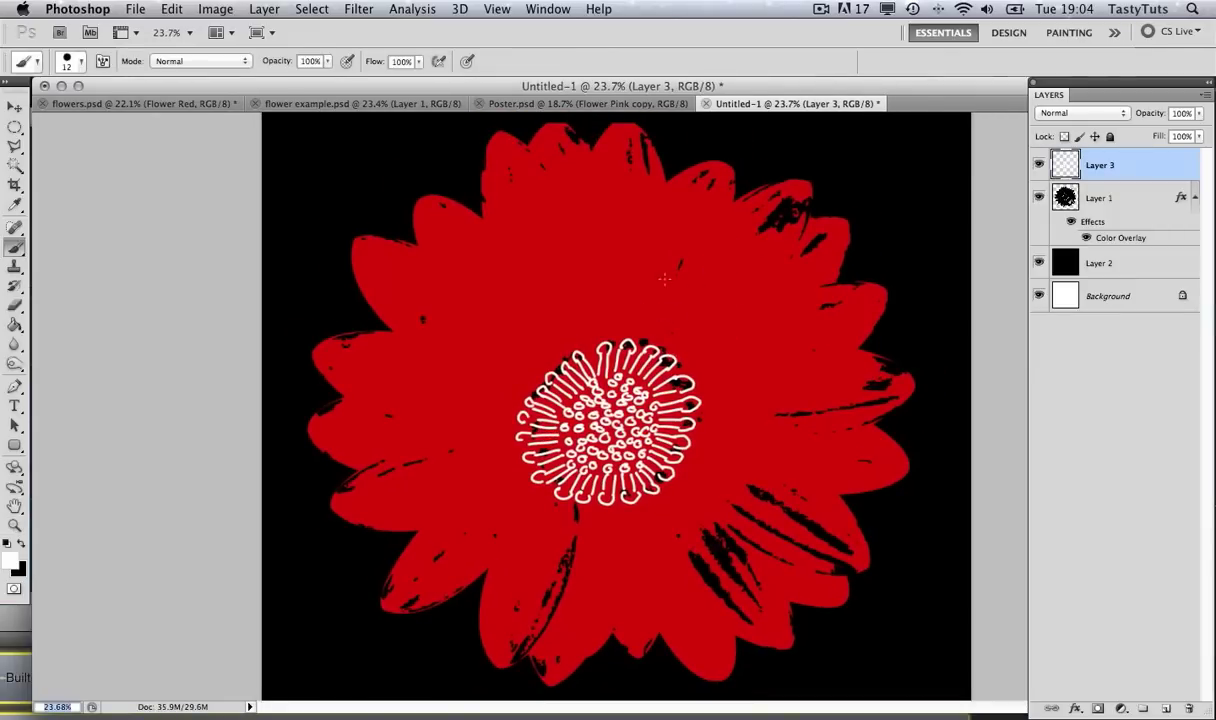
mouse_move(662, 340)
mouse_down()
mouse_move(757, 210)
mouse_move(806, 187)
mouse_move(798, 230)
mouse_up()
mouse_move(727, 345)
mouse_down()
mouse_move(640, 337)
mouse_move(713, 418)
mouse_move(952, 318)
mouse_move(1002, 328)
mouse_move(957, 398)
mouse_up()
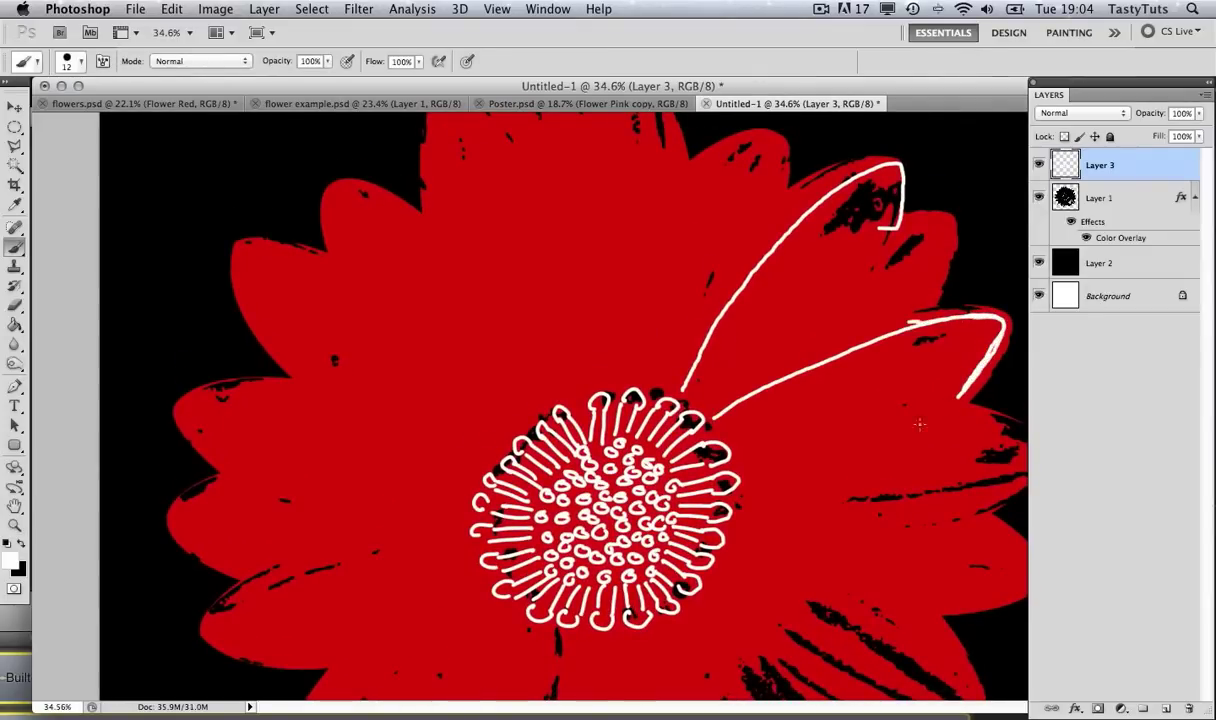
- Outline the lower-left petals in white, following the edges of the red flower shape
scroll(803, 404, down, 5)
drag(200, 445, 447, 337)
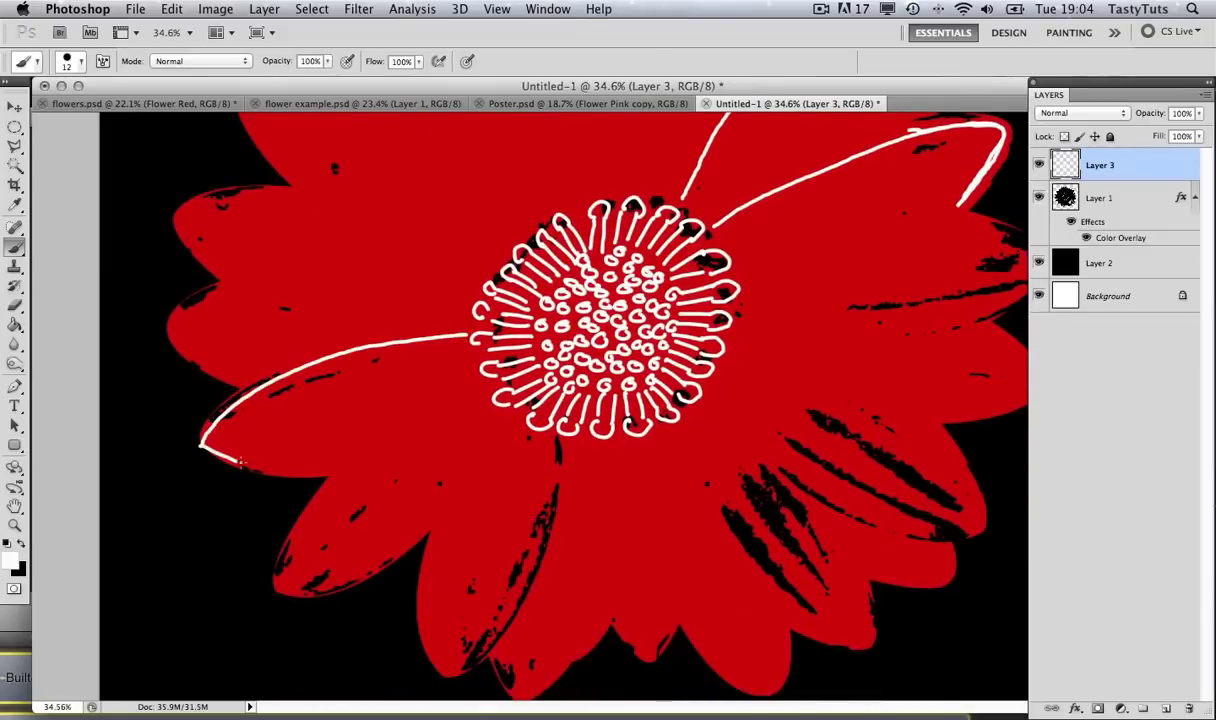
drag(226, 457, 464, 413)
mouse_move(271, 580)
mouse_down()
mouse_move(335, 482)
mouse_move(410, 546)
mouse_move(418, 590)
mouse_move(496, 647)
mouse_move(552, 466)
mouse_up()
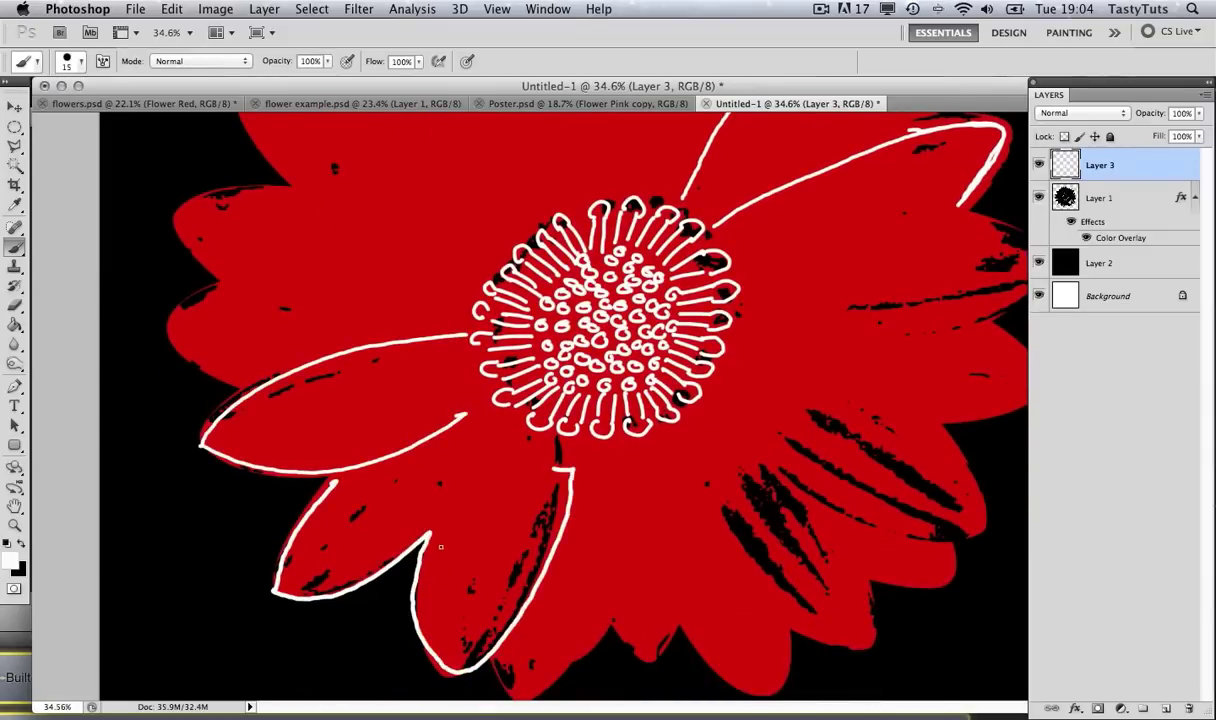
- Outline the flower's upper and left petals in white with the 15 px brush
scroll(533, 258, up, 5)
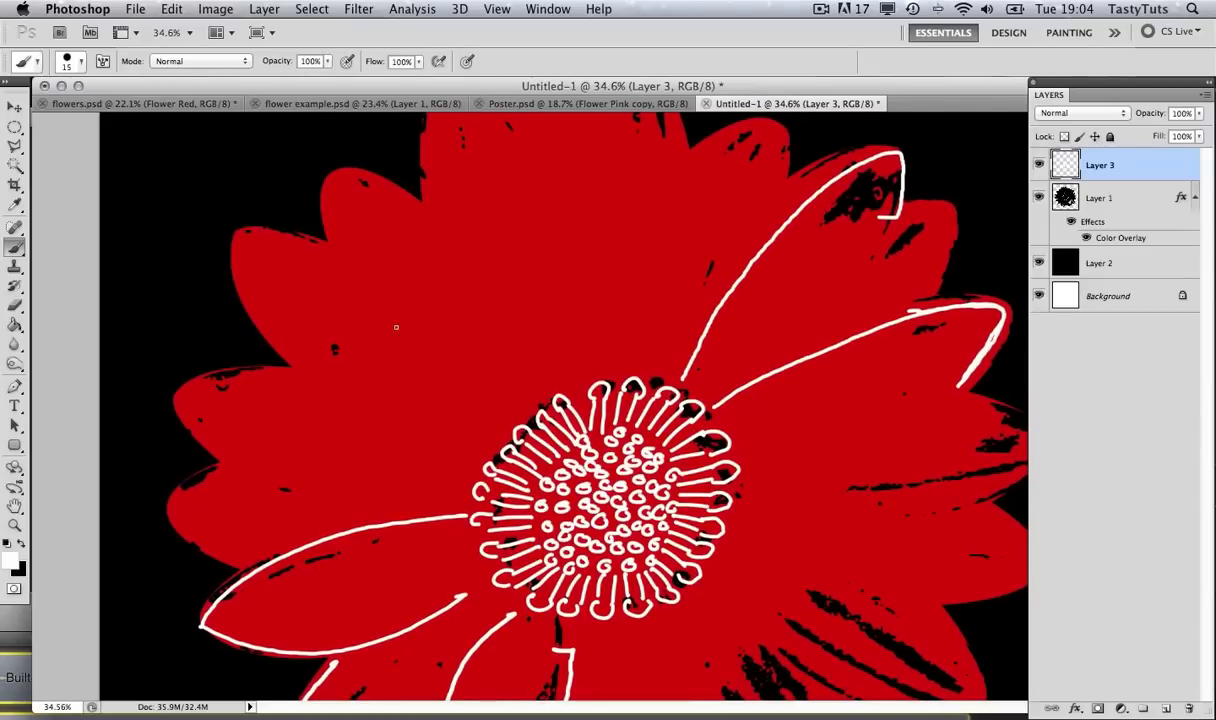
scroll(516, 345, up, 3)
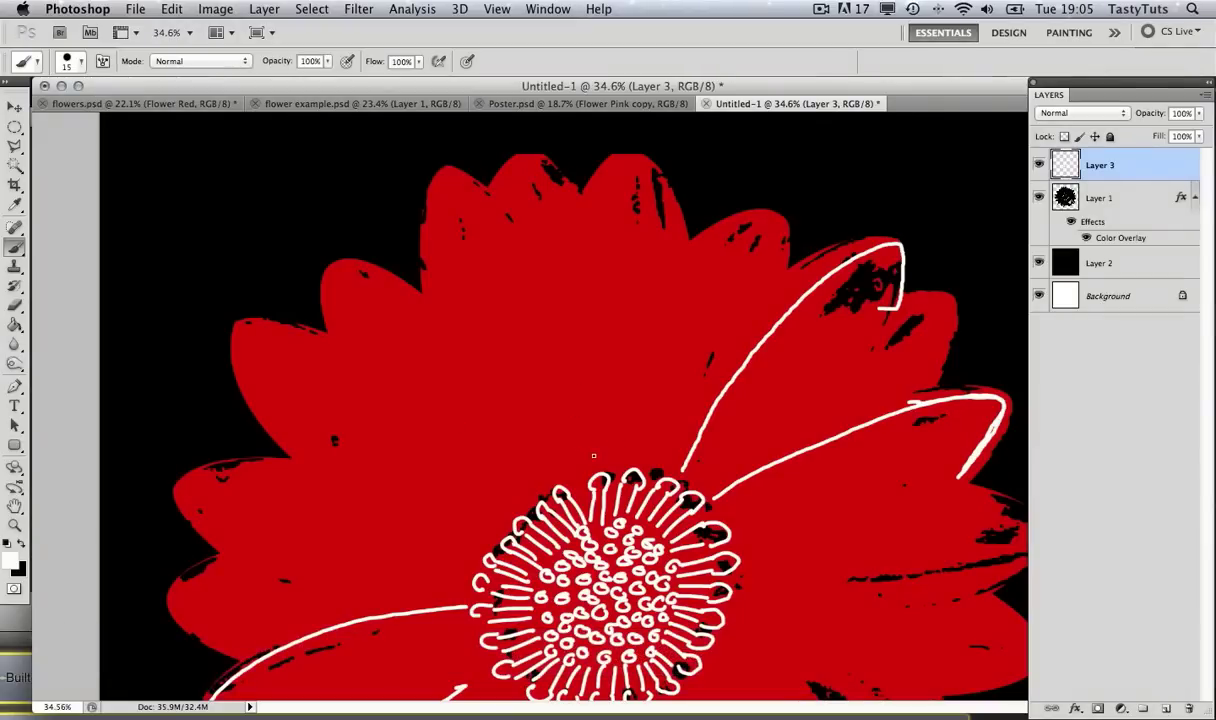
mouse_move(596, 458)
mouse_down()
mouse_move(575, 162)
mouse_move(642, 238)
mouse_move(745, 210)
mouse_move(775, 262)
mouse_up()
drag(516, 503, 516, 408)
mouse_move(250, 565)
mouse_down()
mouse_move(185, 525)
mouse_move(225, 458)
mouse_move(441, 457)
mouse_up()
mouse_move(200, 430)
mouse_down()
mouse_move(272, 355)
mouse_move(232, 218)
mouse_move(322, 228)
mouse_up()
scroll(436, 141, up, 2)
mouse_move(436, 141)
mouse_down()
mouse_move(410, 332)
mouse_move(502, 448)
mouse_up()
drag(318, 268, 440, 358)
mouse_move(322, 265)
mouse_down()
mouse_move(344, 210)
mouse_move(398, 222)
mouse_up()
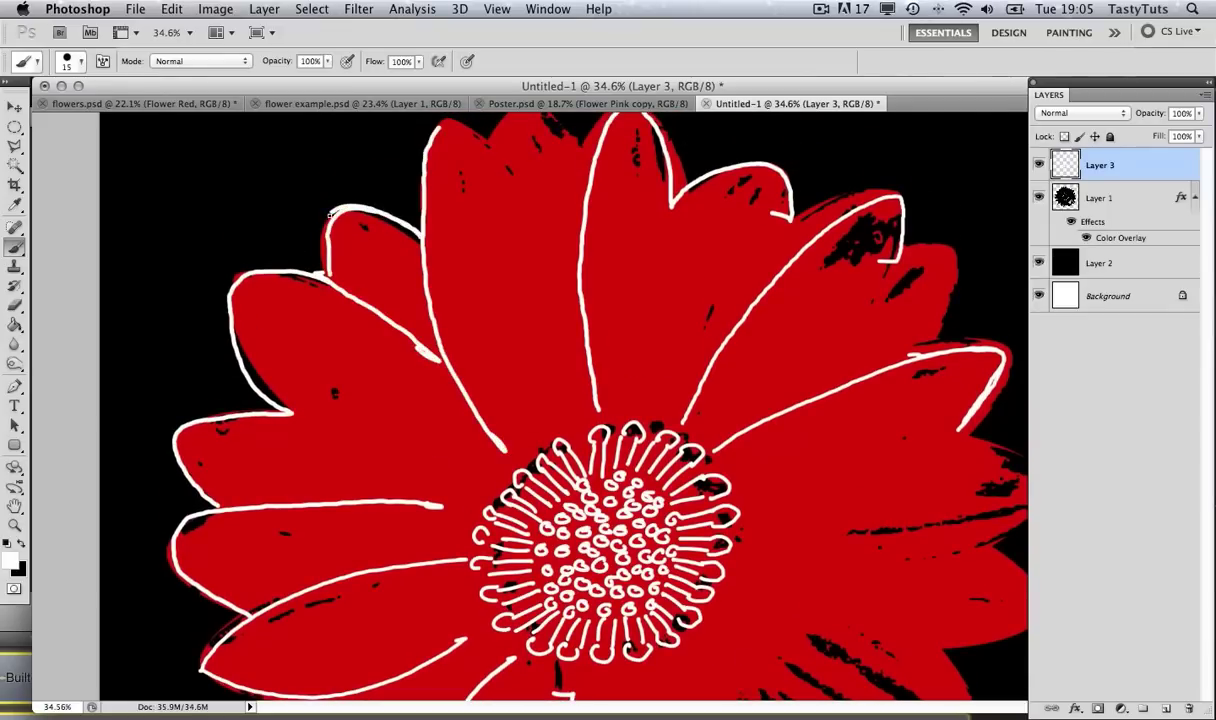
- Add finer white crease lines inside the right and upper-left petals with a 10 px brush
key(z)
drag(600, 312, 540, 312)
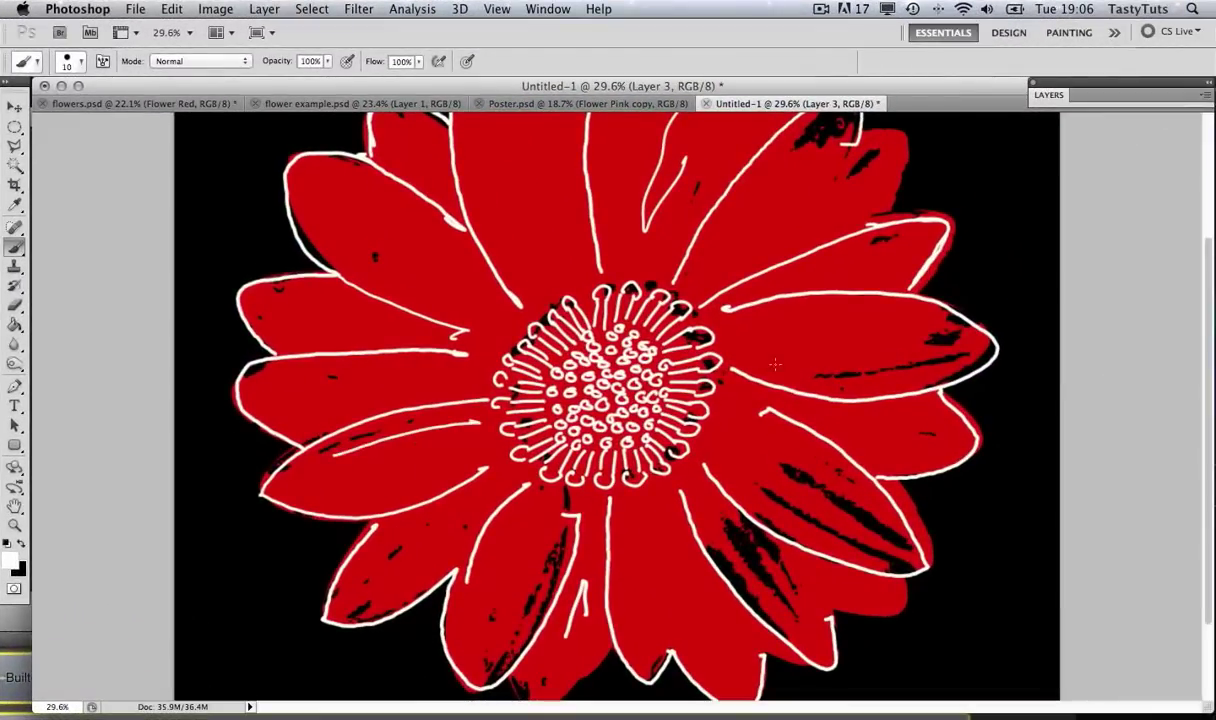
drag(775, 364, 935, 362)
scroll(600, 400, up, 5)
drag(318, 365, 362, 398)
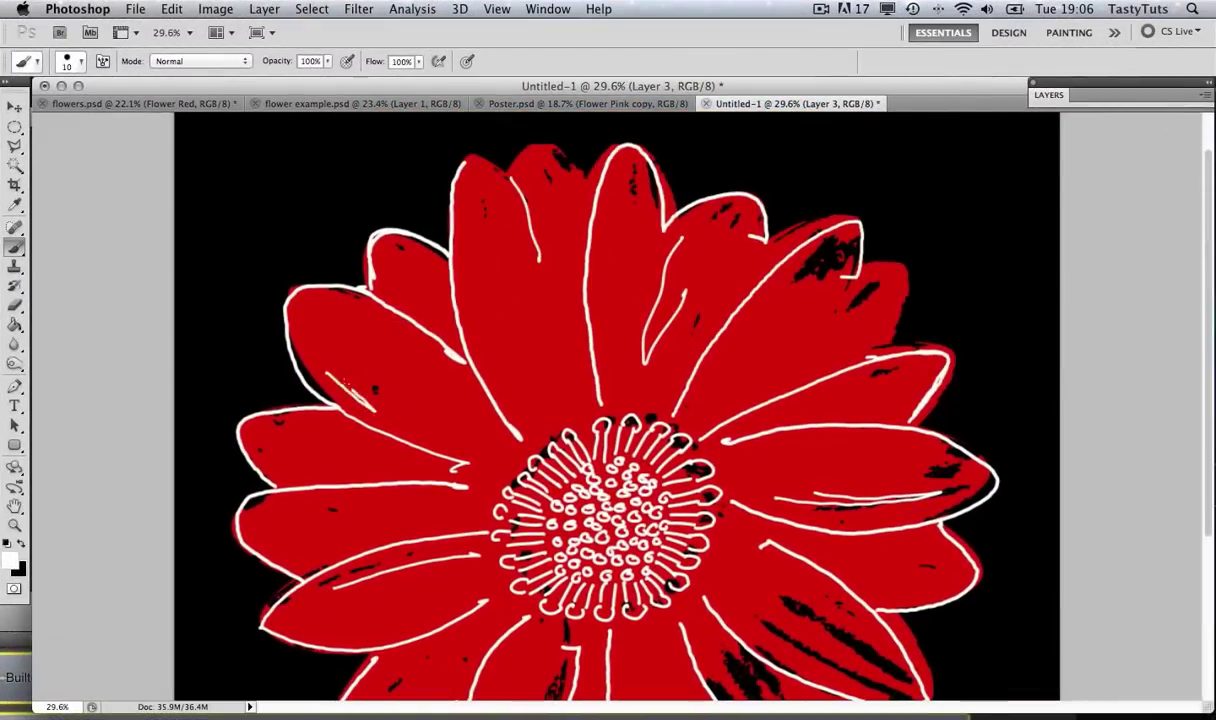
scroll(430, 388, down, 3)
scroll(669, 563, down, 2)
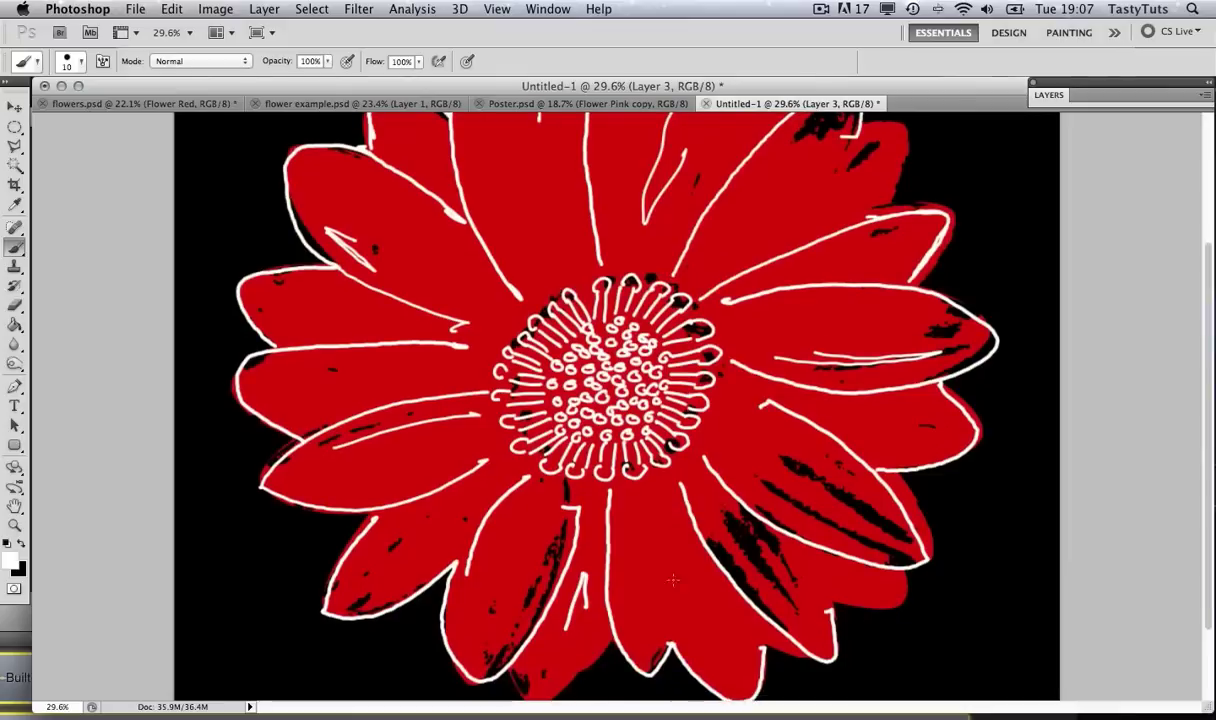
- Set the Eraser to a much smaller hard round tip and erase the stray hook ending a left petal's outline
scroll(617, 430, up, 2)
key(z)
alt+click(617, 415)
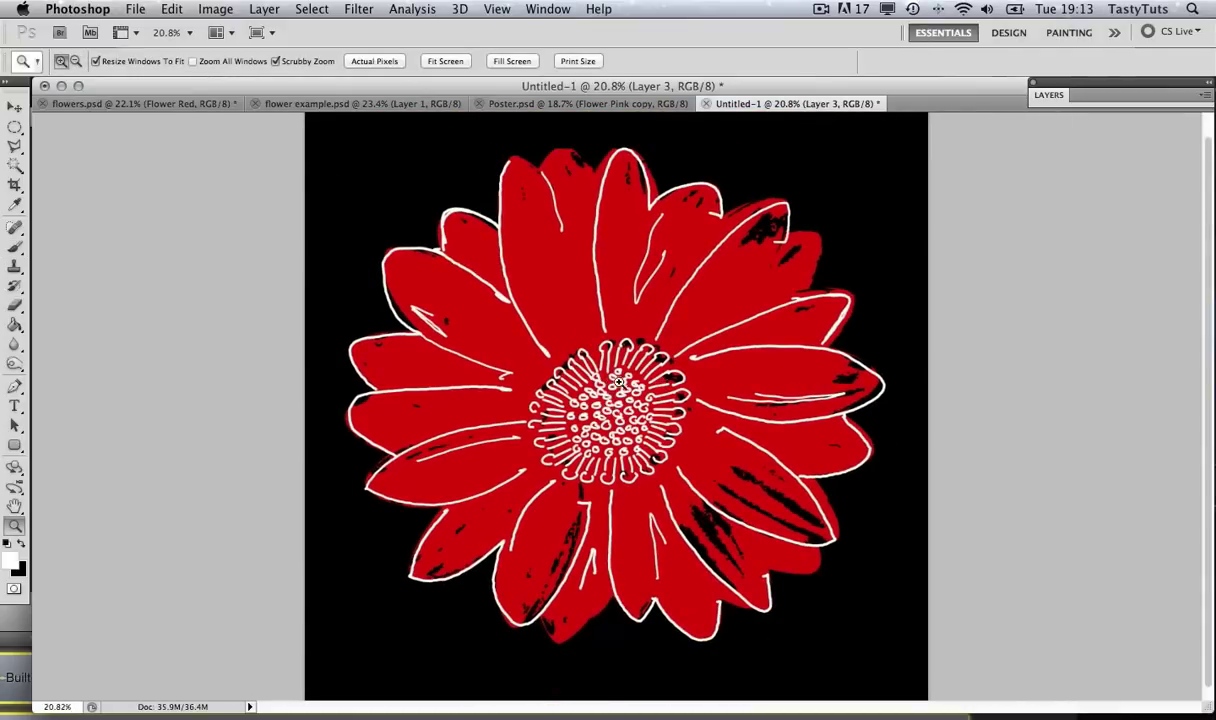
drag(596, 346, 641, 380)
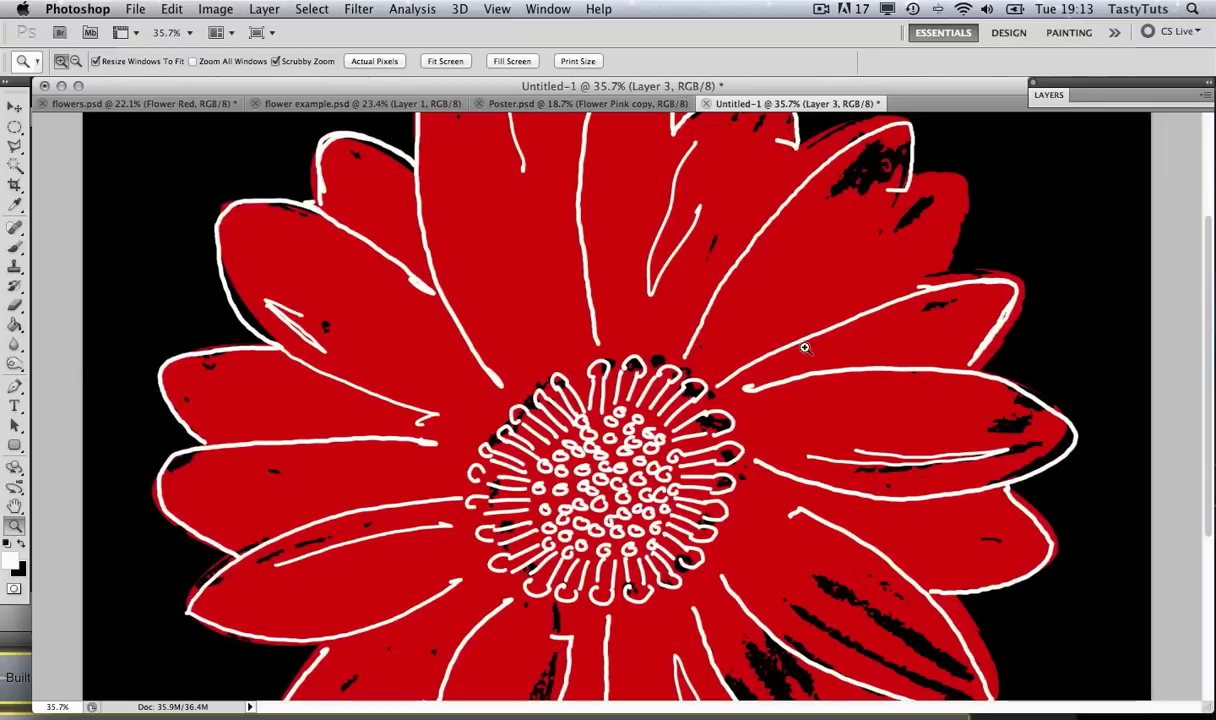
key(e)
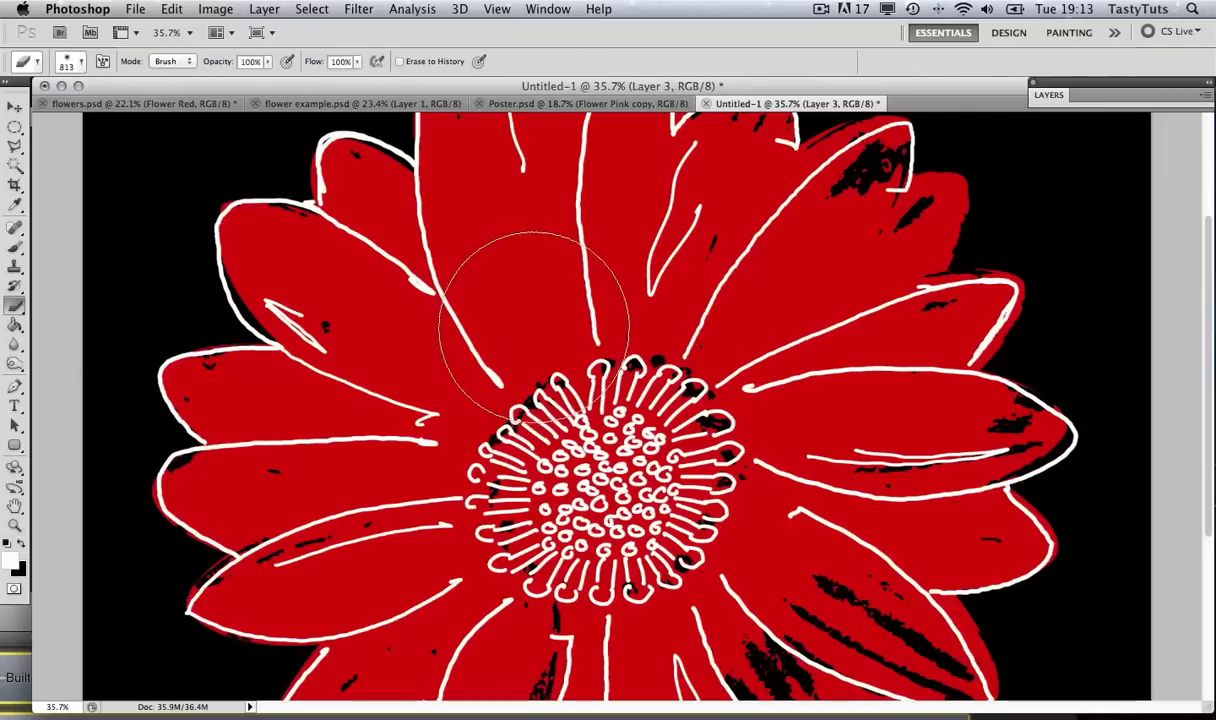
click(80, 61)
click(59, 176)
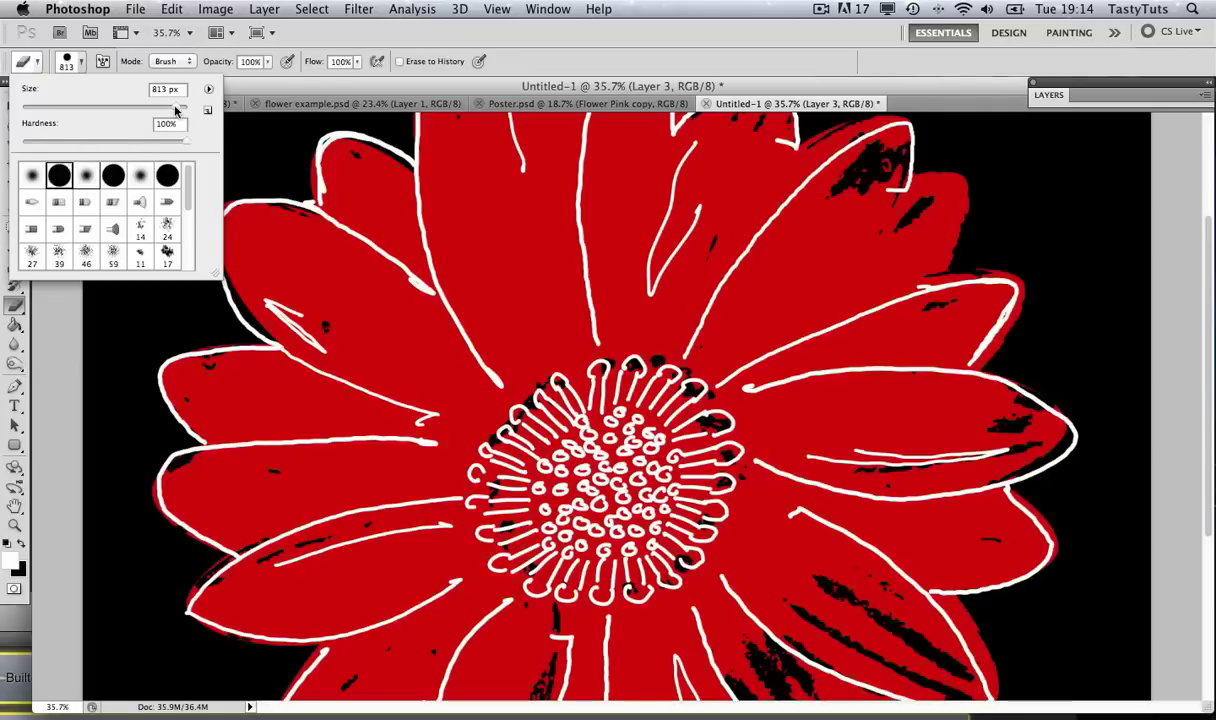
drag(79, 112, 51, 110)
click(416, 423)
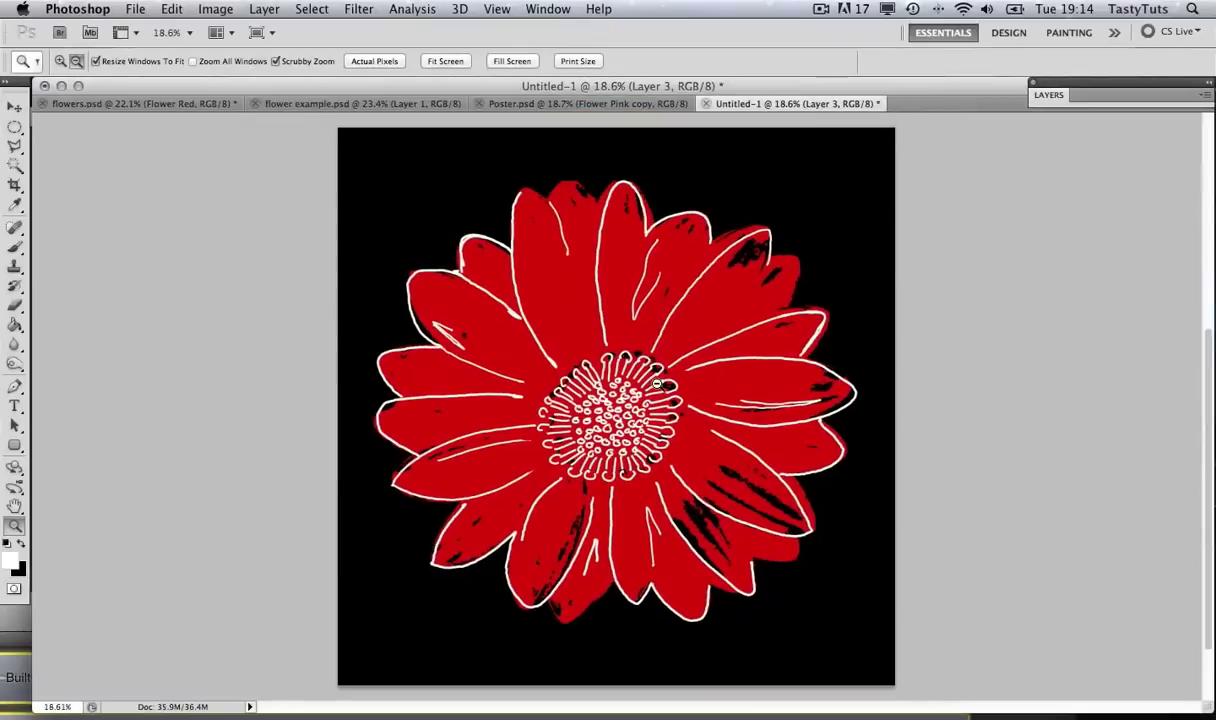
- Toggle the visibility of the white brushwork layer to compare the flower with and without its details
drag(620, 368, 718, 356)
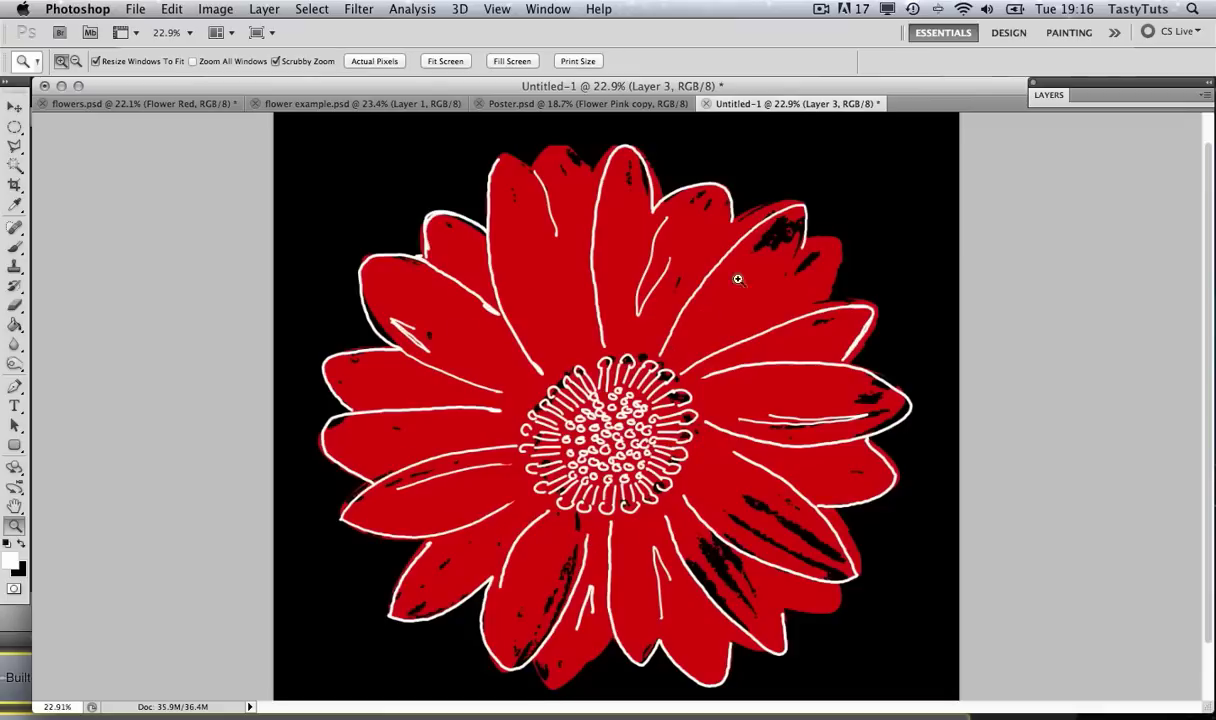
click(1050, 95)
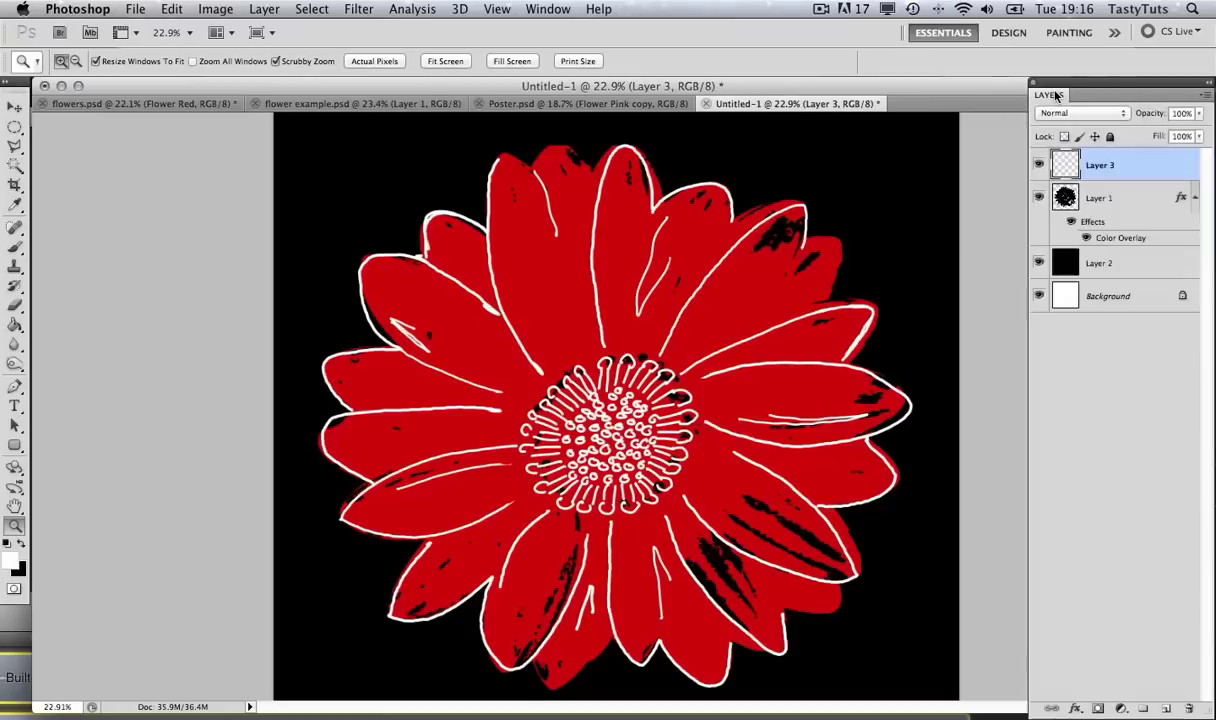
click(1038, 164)
click(1038, 164)
click(1037, 166)
click(1037, 166)
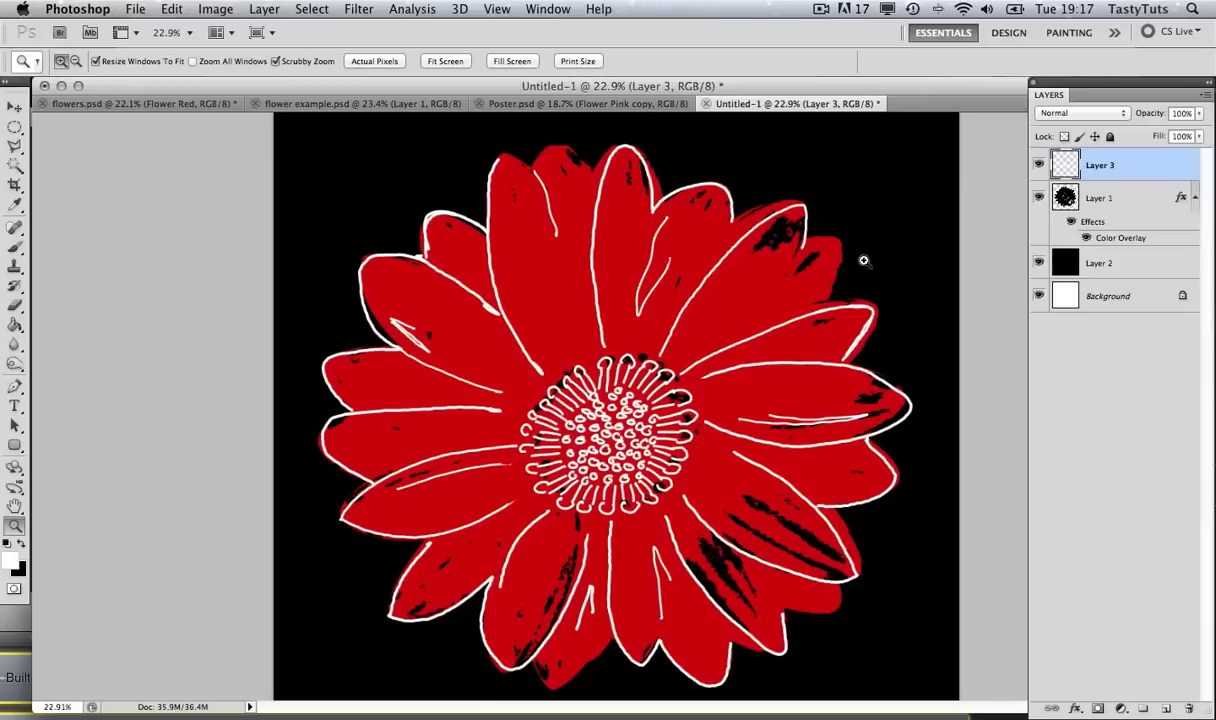
- Add a Gradient Overlay layer style to the white brushwork layer
double_click(1135, 170)
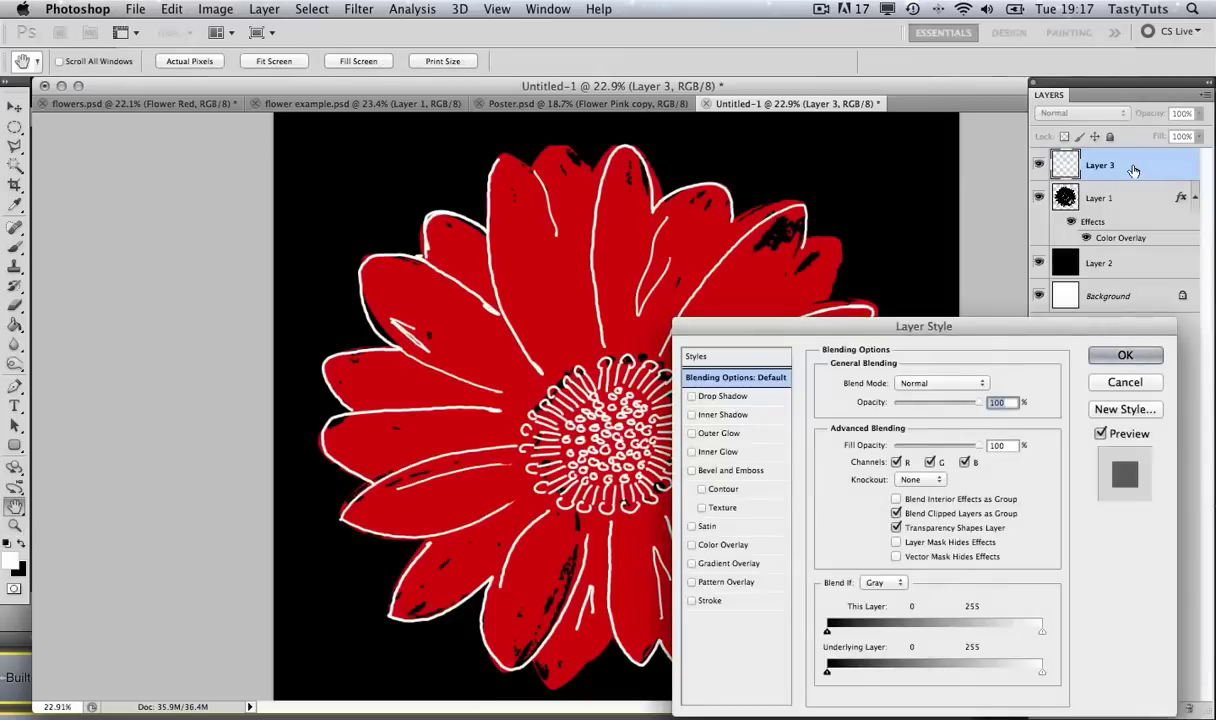
drag(902, 317, 951, 233)
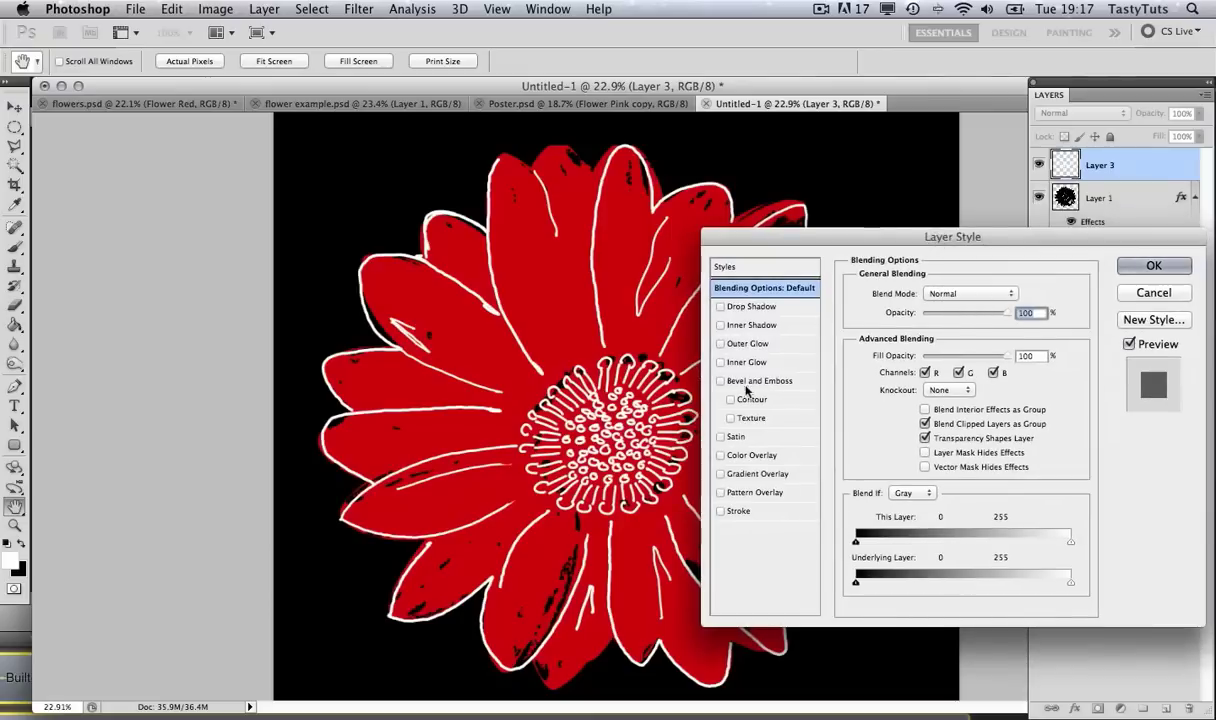
click(776, 478)
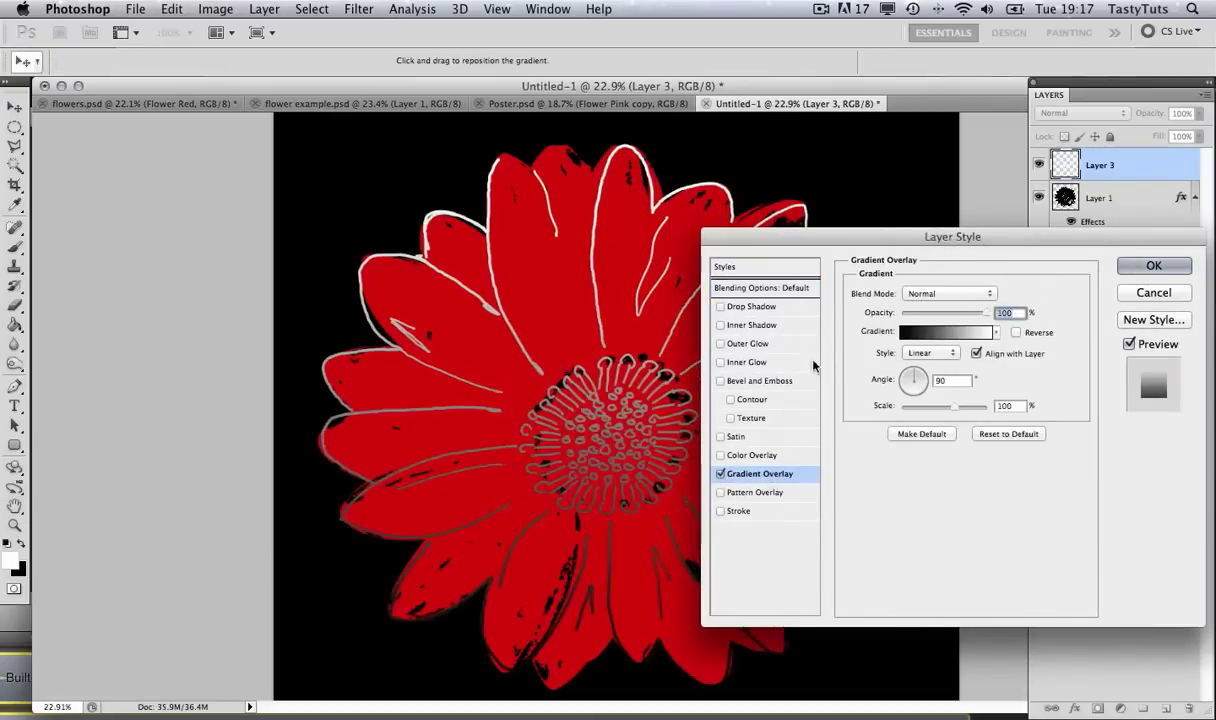
drag(926, 244, 927, 233)
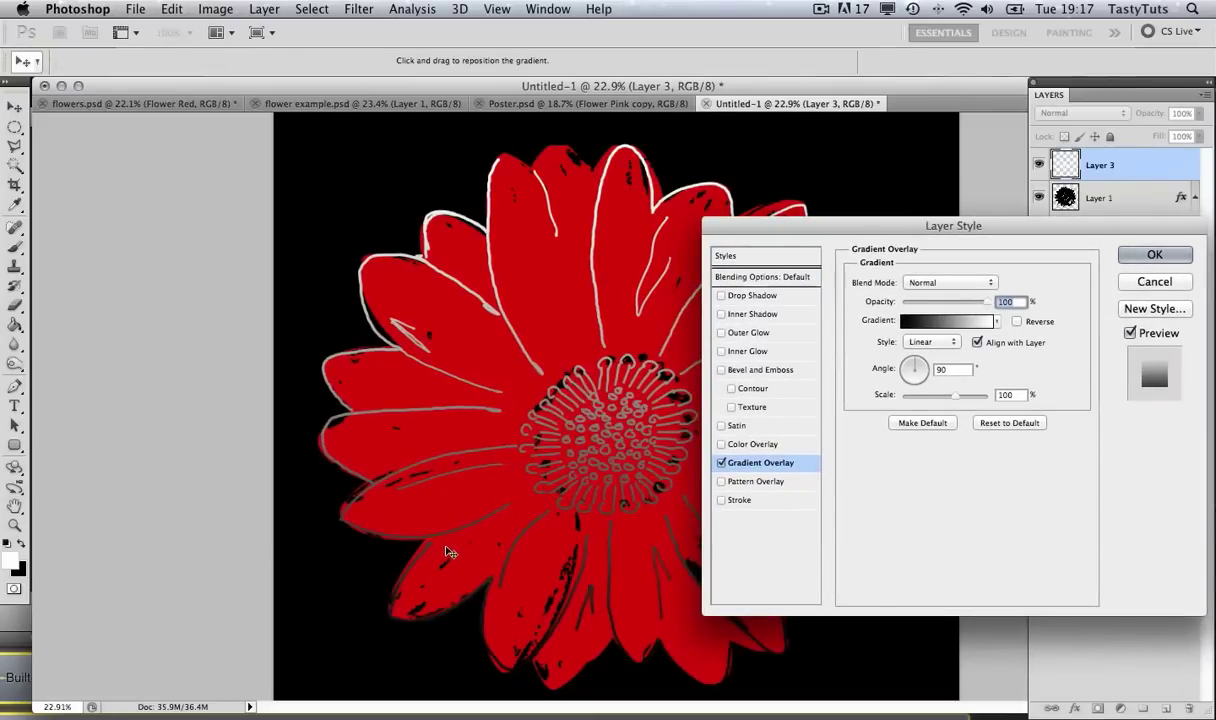
- Edit the overlay's gradient and add a white colour stop at 49%
click(920, 322)
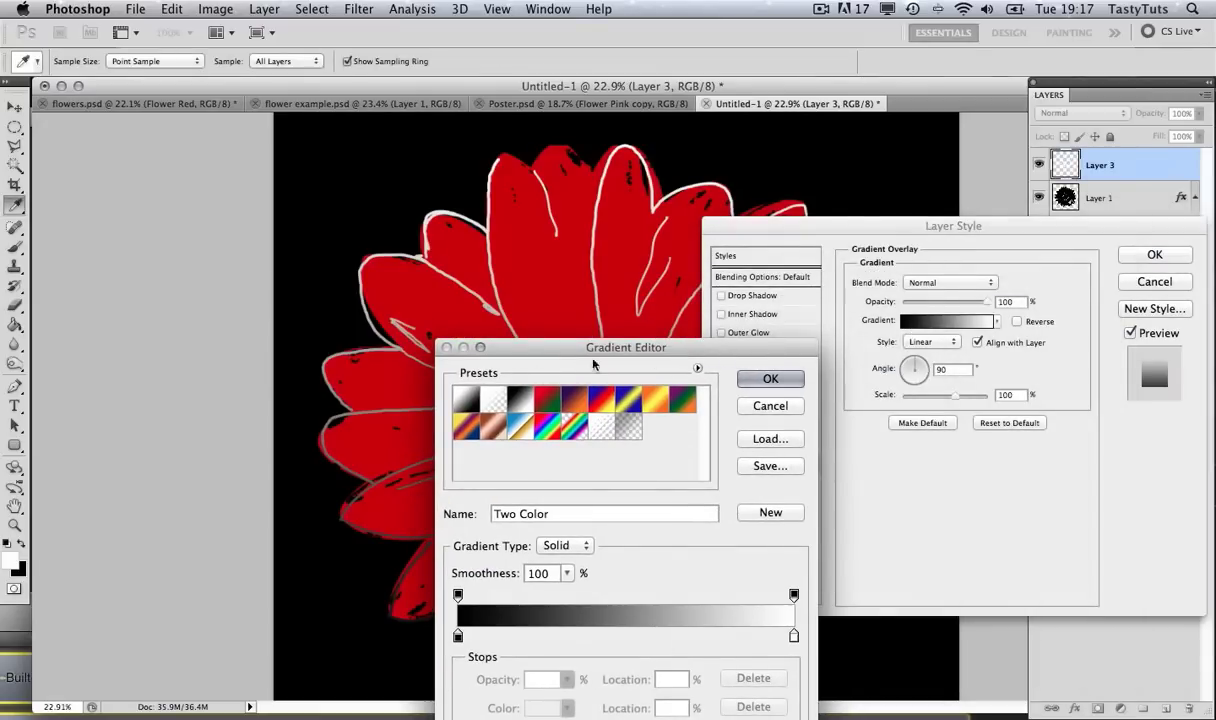
drag(621, 350, 775, 248)
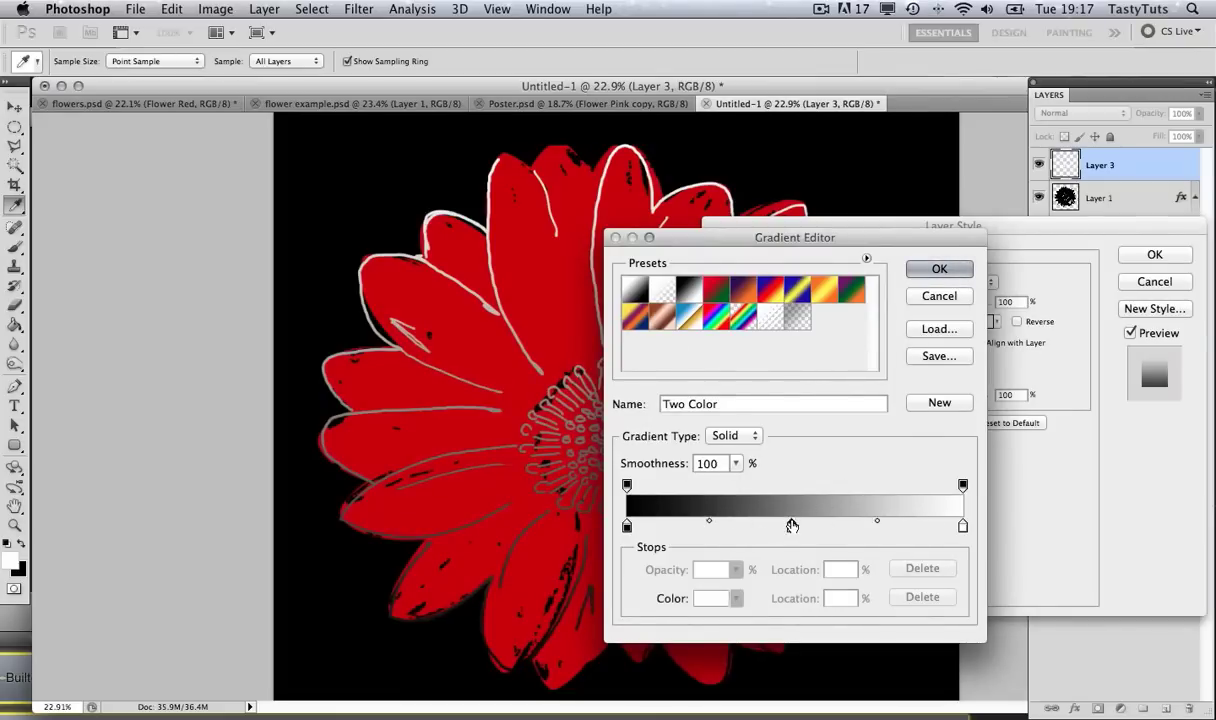
click(792, 526)
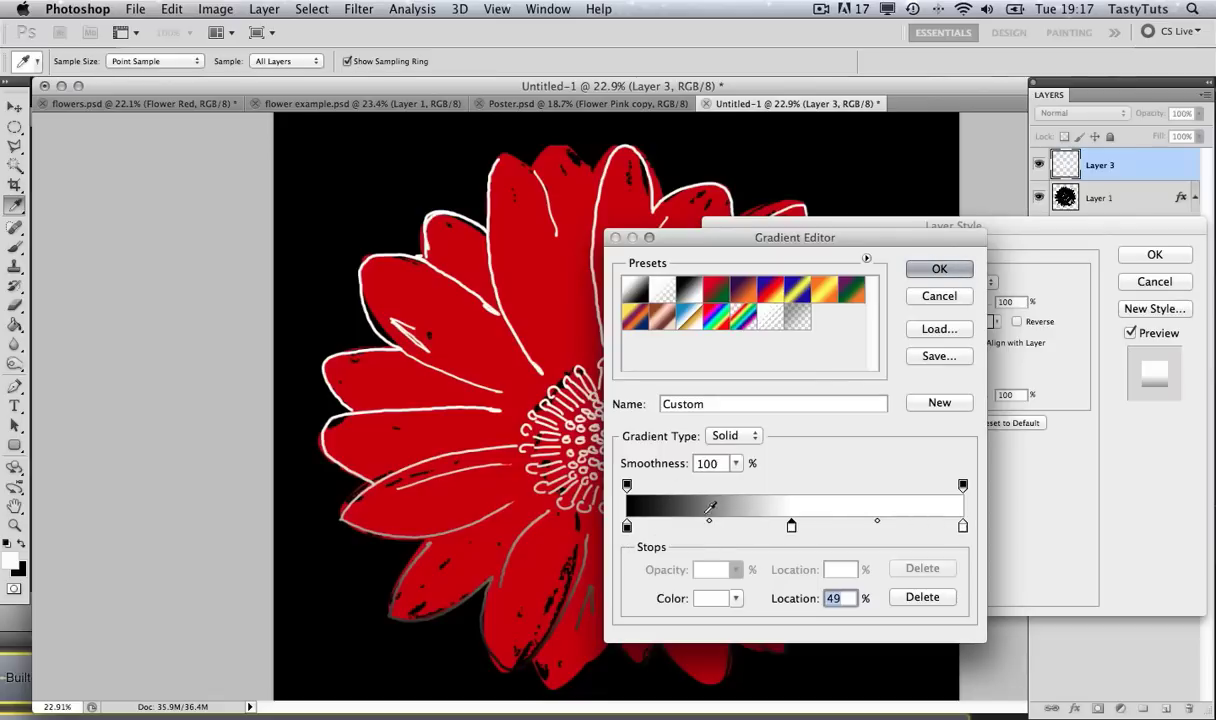
- Change the gradient's black stop at 0% to a vivid purple
click(627, 526)
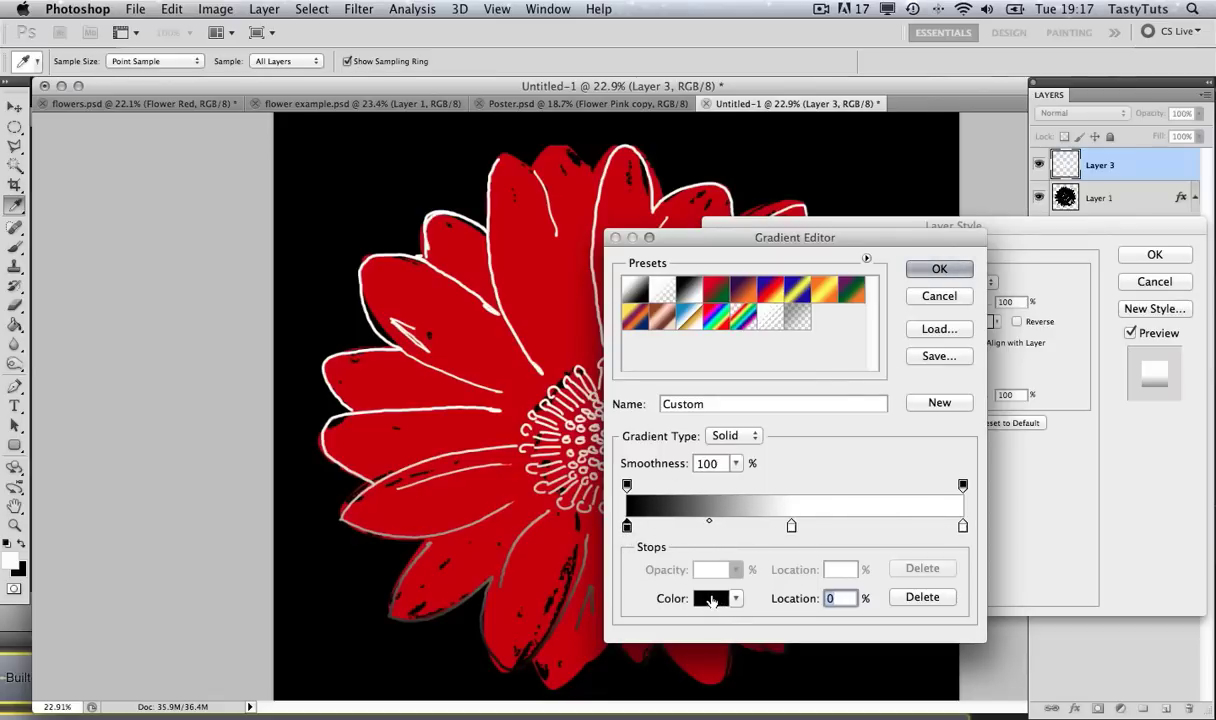
click(710, 598)
click(929, 210)
click(887, 195)
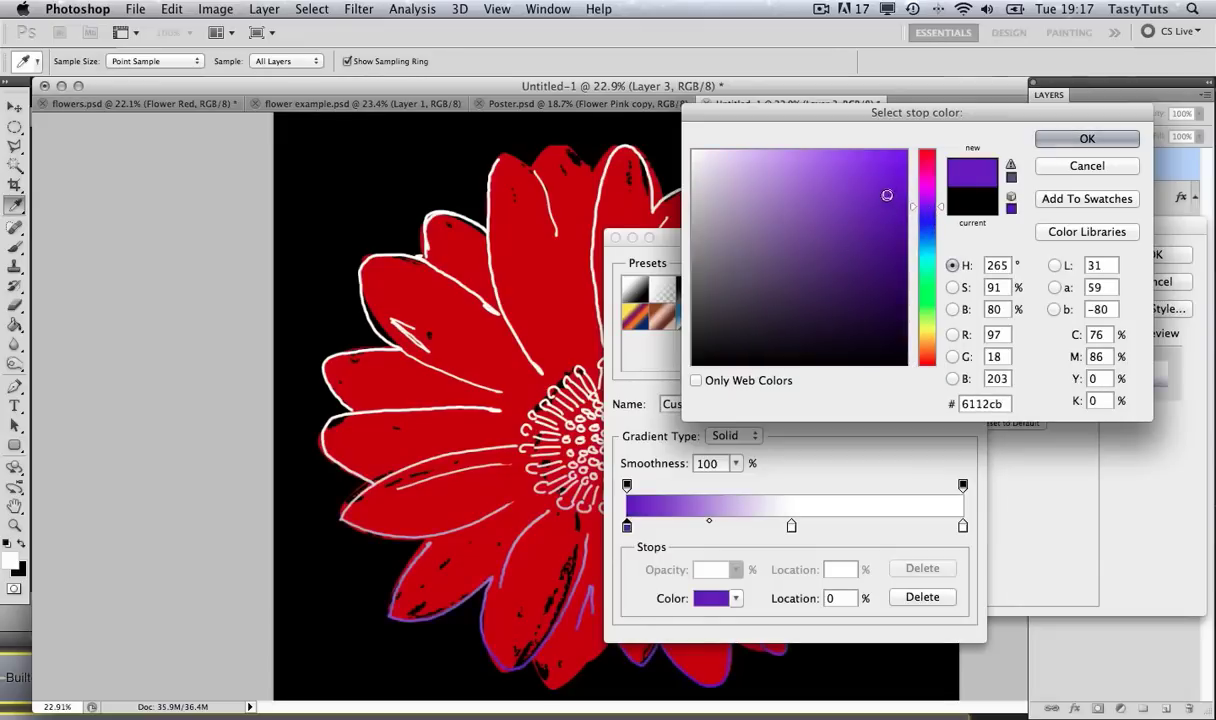
click(883, 207)
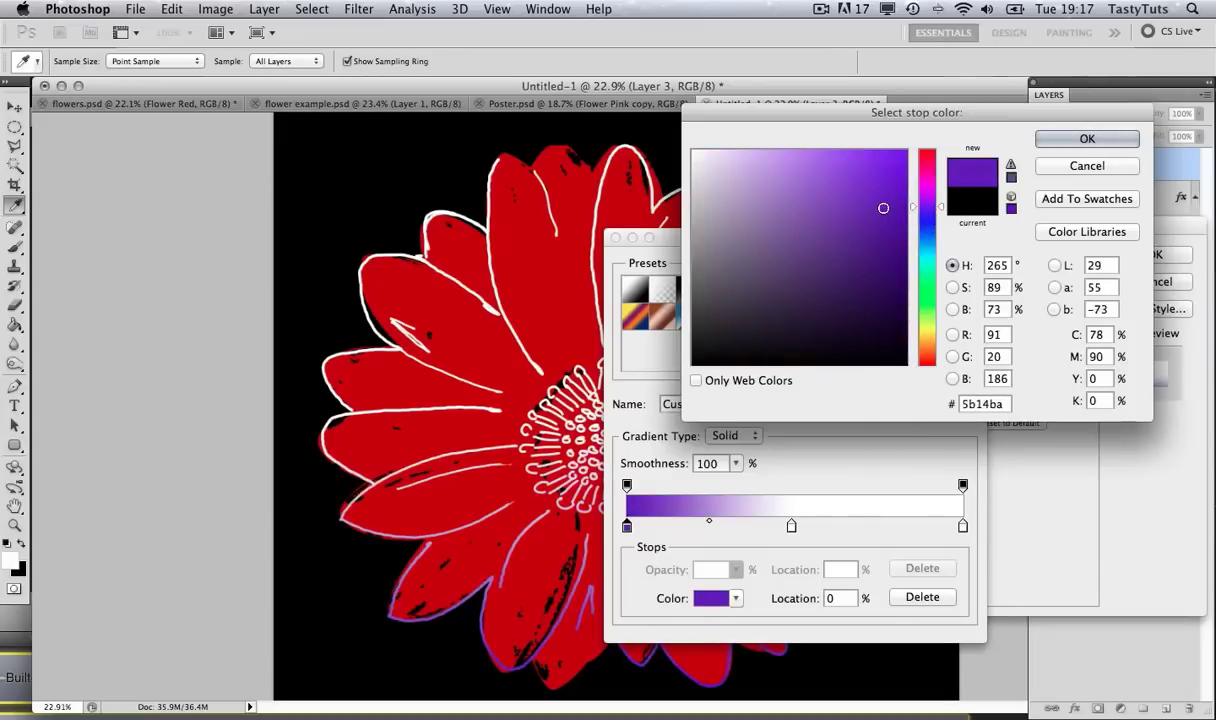
click(877, 189)
click(878, 197)
click(1084, 140)
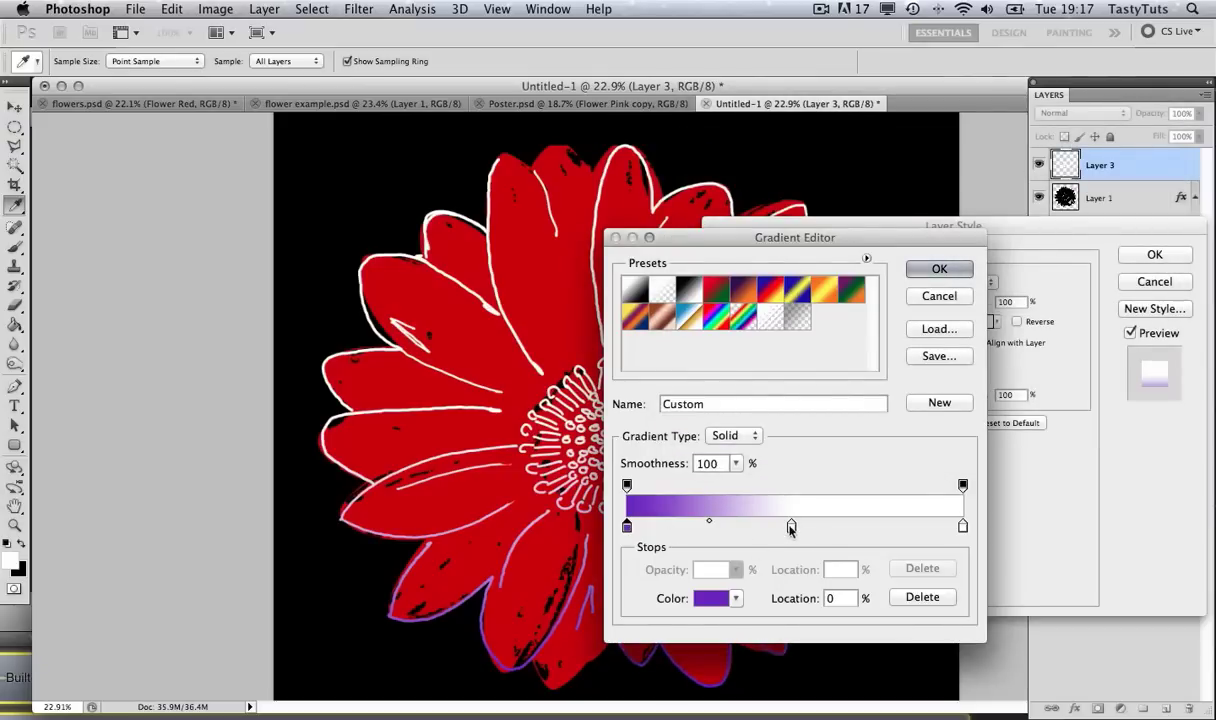
- Change the gradient's white stop at 100% to a dark green
click(961, 527)
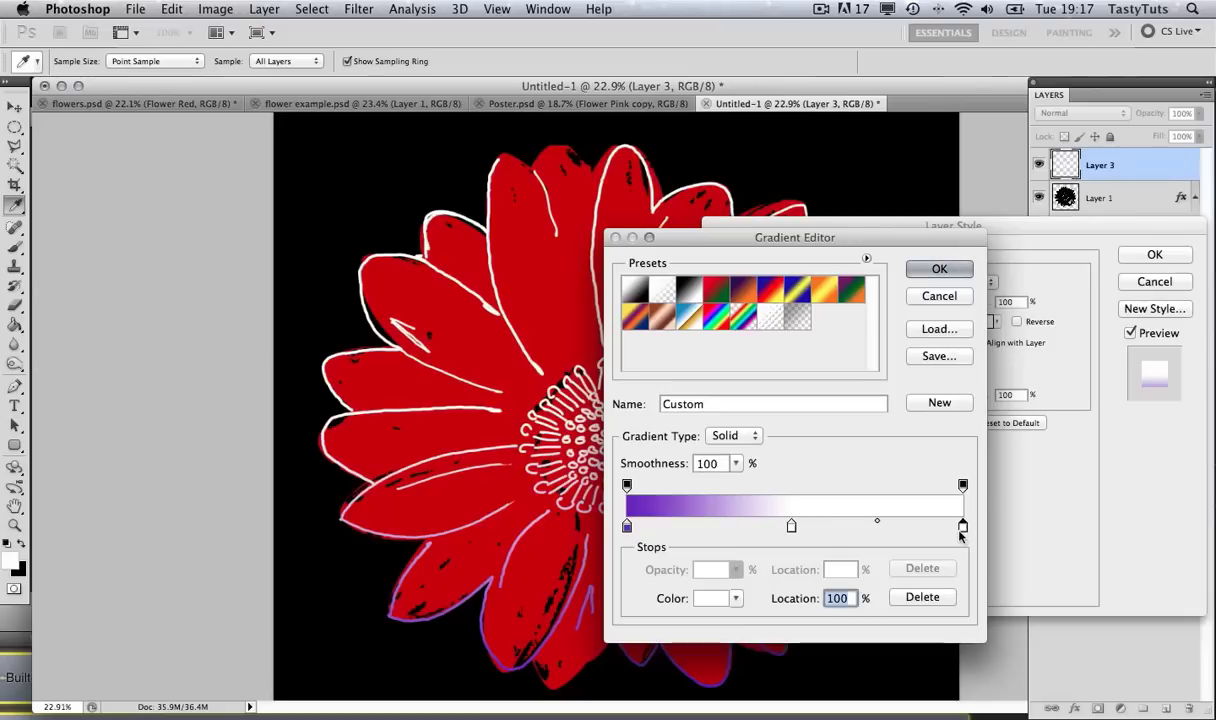
click(712, 598)
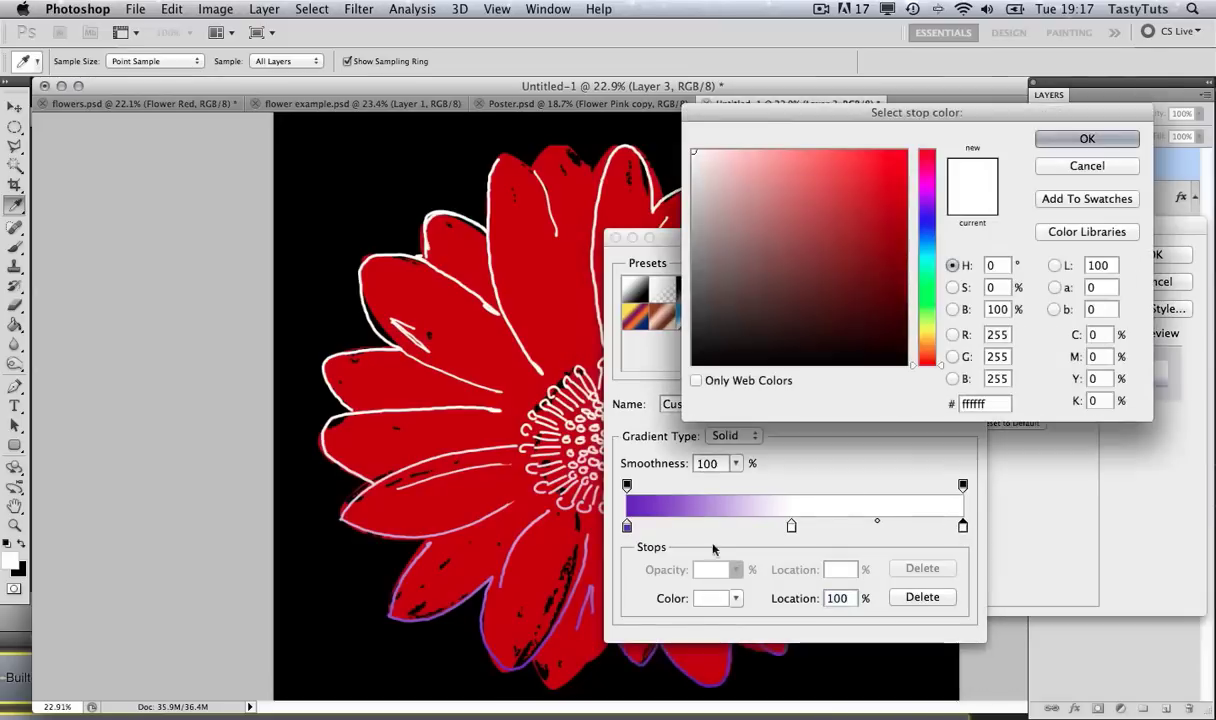
click(929, 294)
click(887, 248)
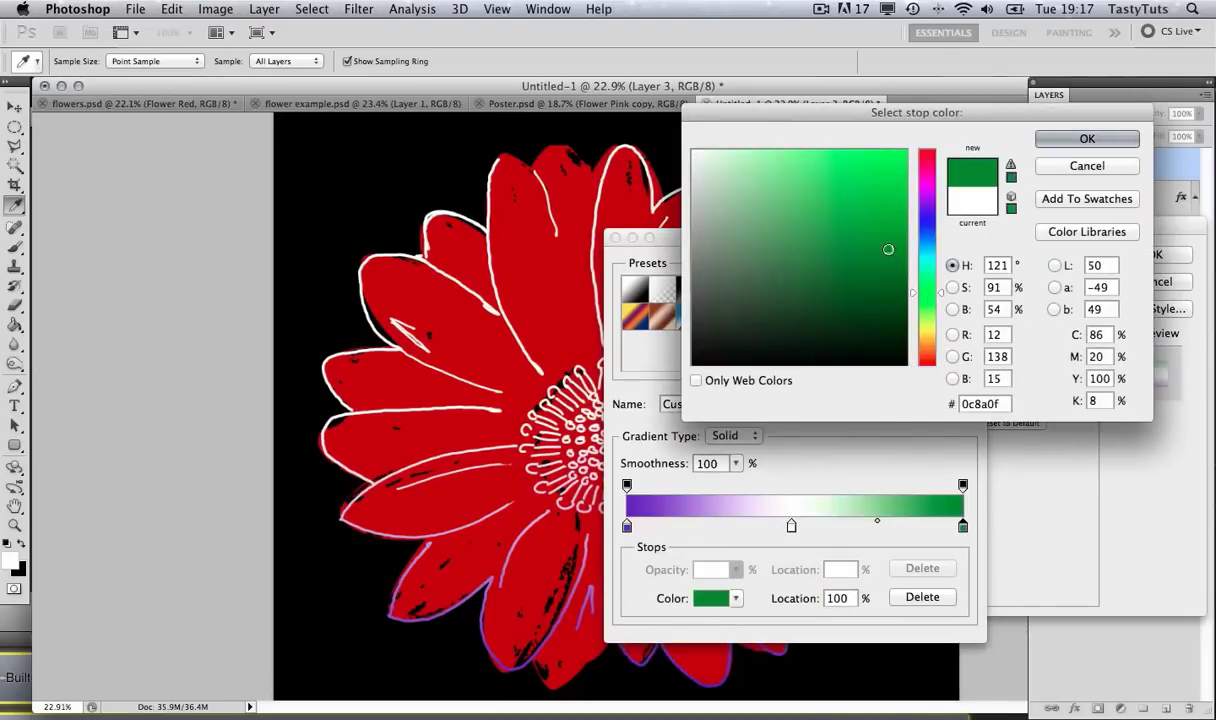
mouse_move(884, 294)
mouse_down()
mouse_move(880, 256)
mouse_move(870, 289)
mouse_up()
click(1071, 140)
- Fine-tune the gradient's colour transitions, with the white-green midpoint at 33% and the white stop at 52%, and accept the gradient
drag(758, 241, 941, 167)
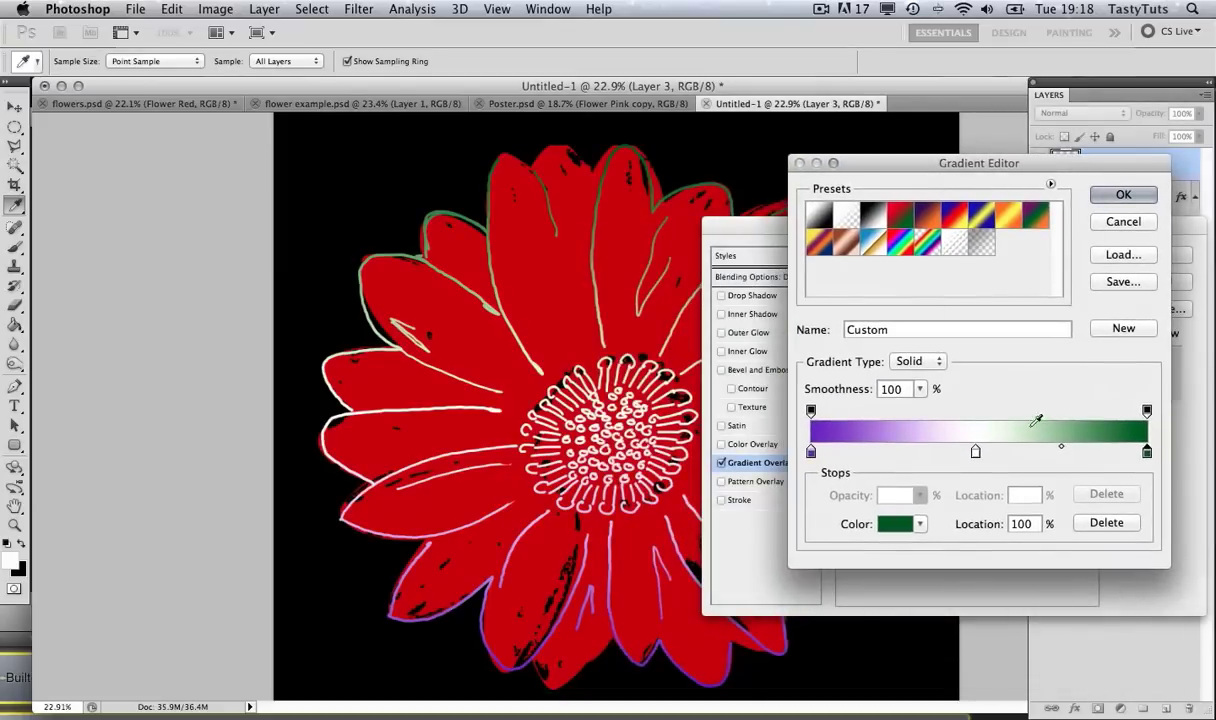
drag(1062, 452, 1034, 452)
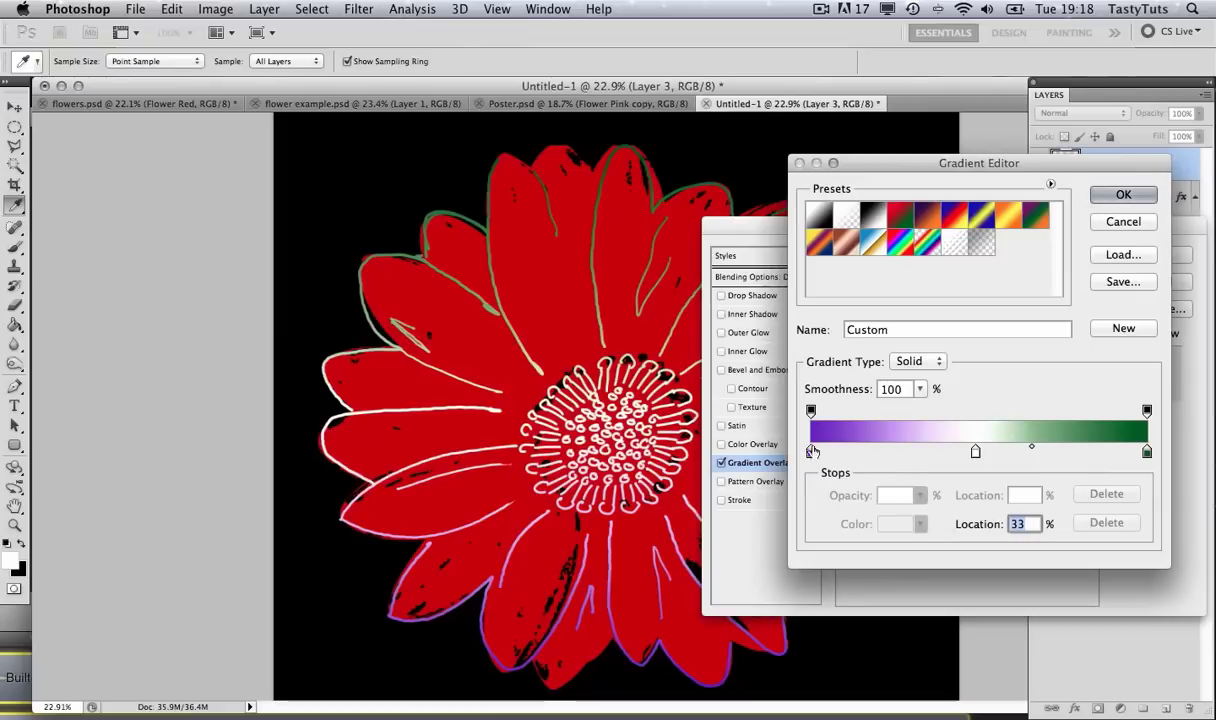
click(812, 452)
mouse_move(894, 449)
mouse_down()
mouse_move(911, 453)
mouse_move(885, 450)
mouse_up()
drag(977, 456, 985, 455)
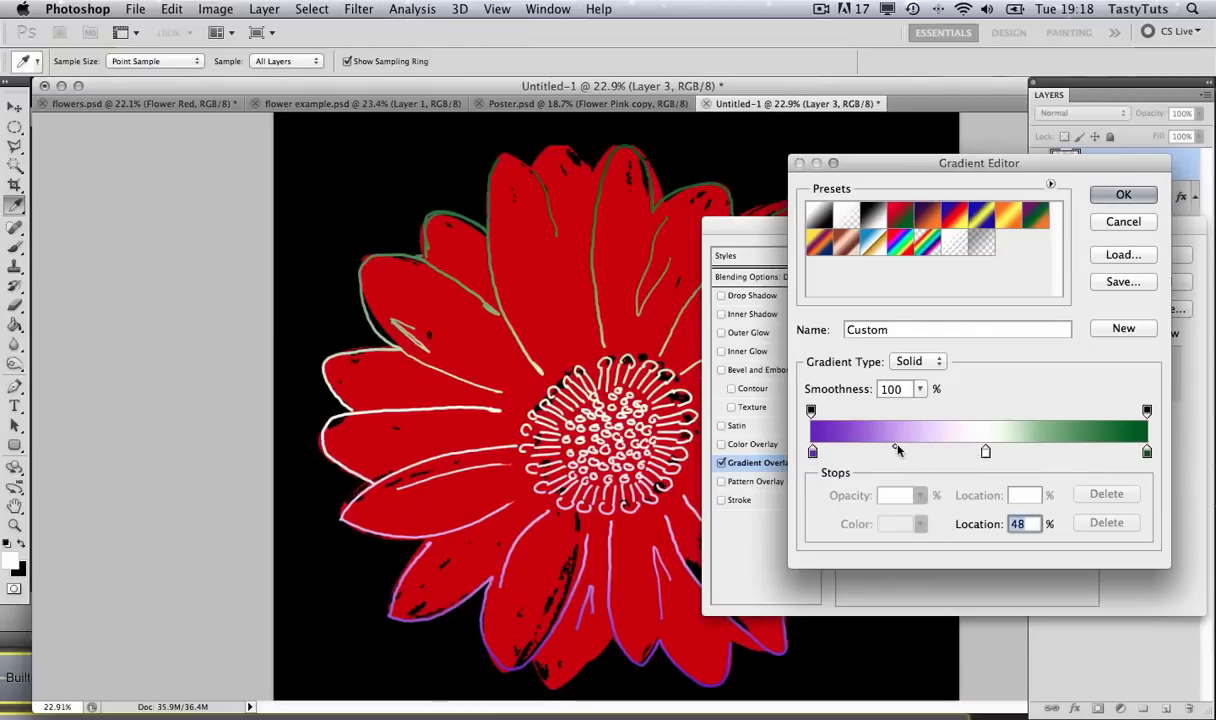
drag(890, 446, 902, 449)
click(1123, 195)
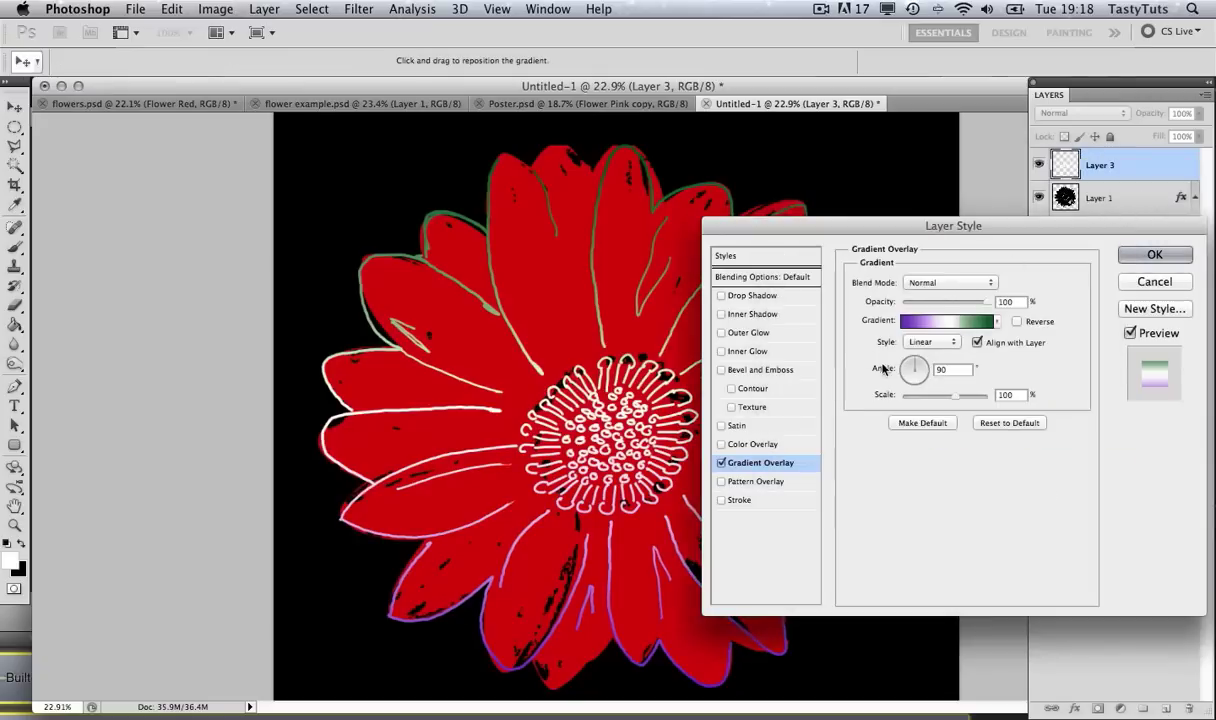
- Set the gradient overlay's angle to 72° and scale to 77%, apply the style, and toggle the brushwork layer's visibility to compare
drag(918, 366, 939, 397)
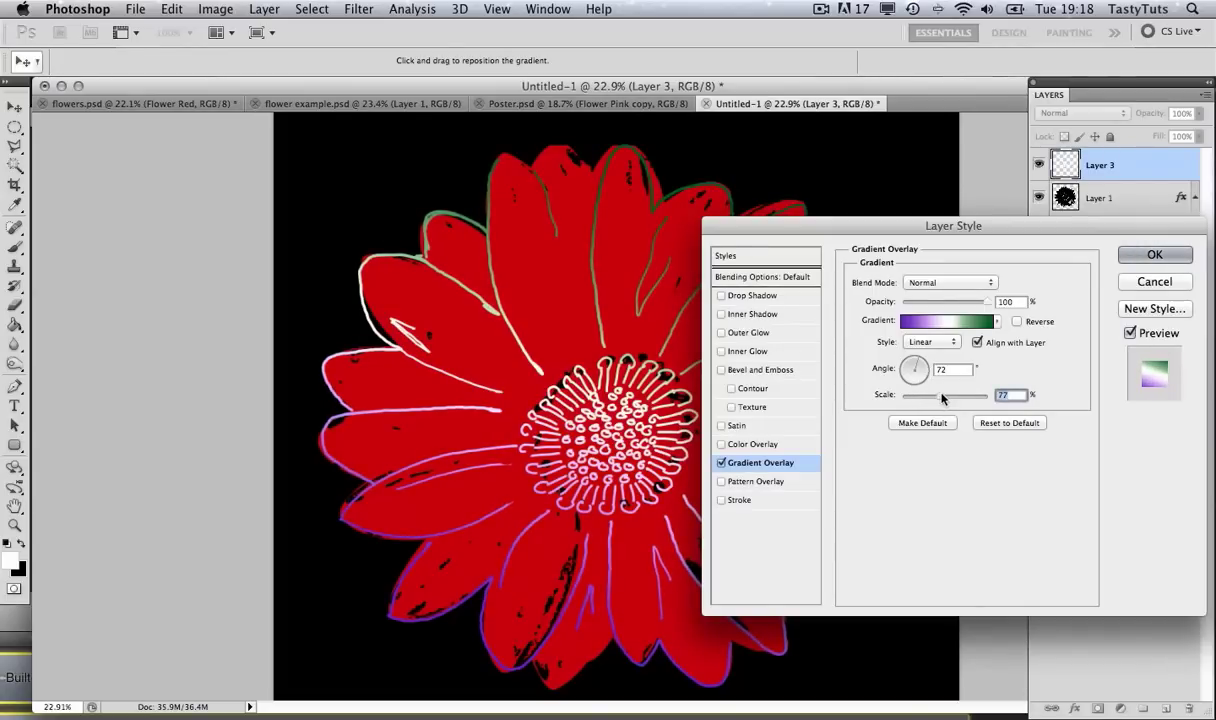
click(1155, 256)
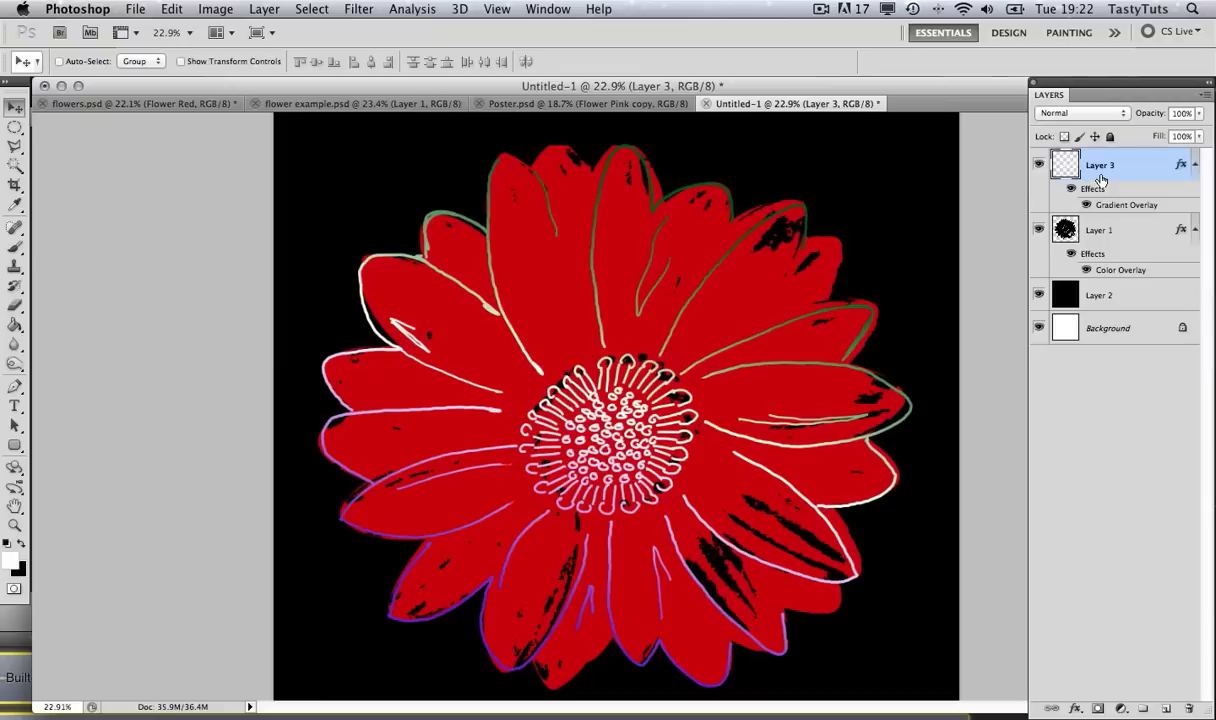
click(1038, 164)
click(1038, 164)
- Group the brushwork, flower and black background layers and name the group "Red Flower"
shift+click(1125, 296)
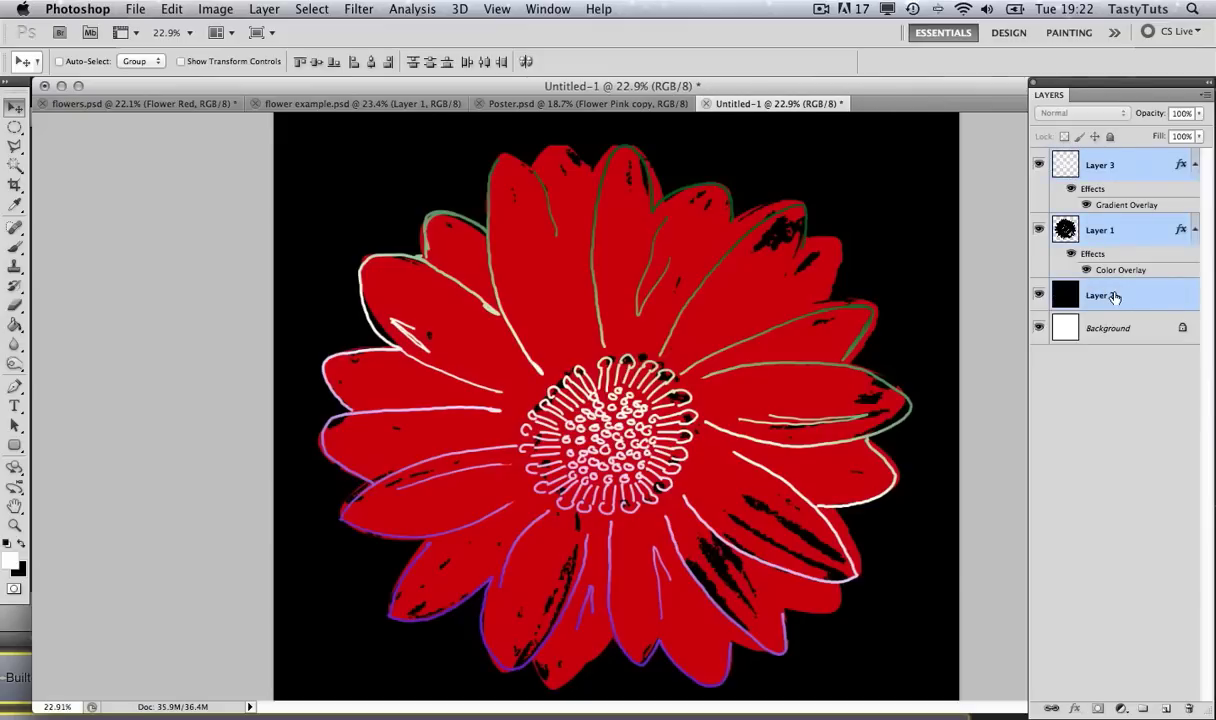
key(super+g)
click(1041, 158)
click(1041, 158)
double_click(1103, 160)
text(Red)
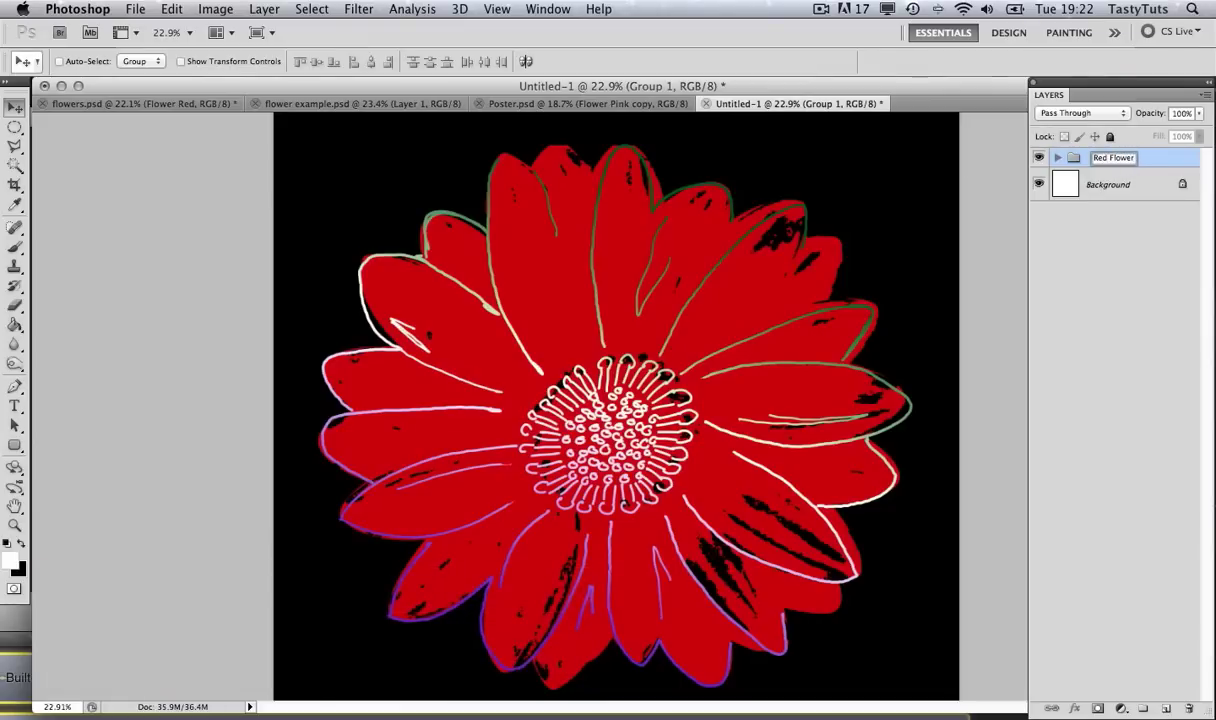
text( Flower)
key(Return)
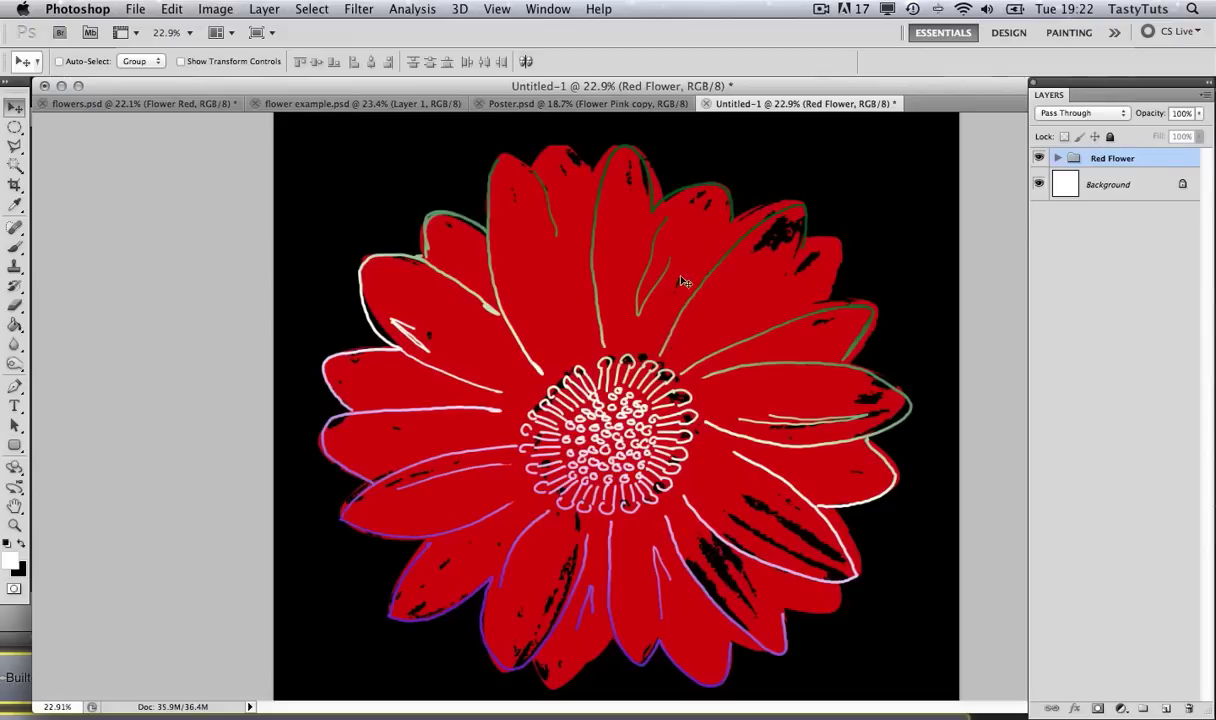
- Duplicate the Red Flower group as "White" and hide the original group
right_click(1118, 161)
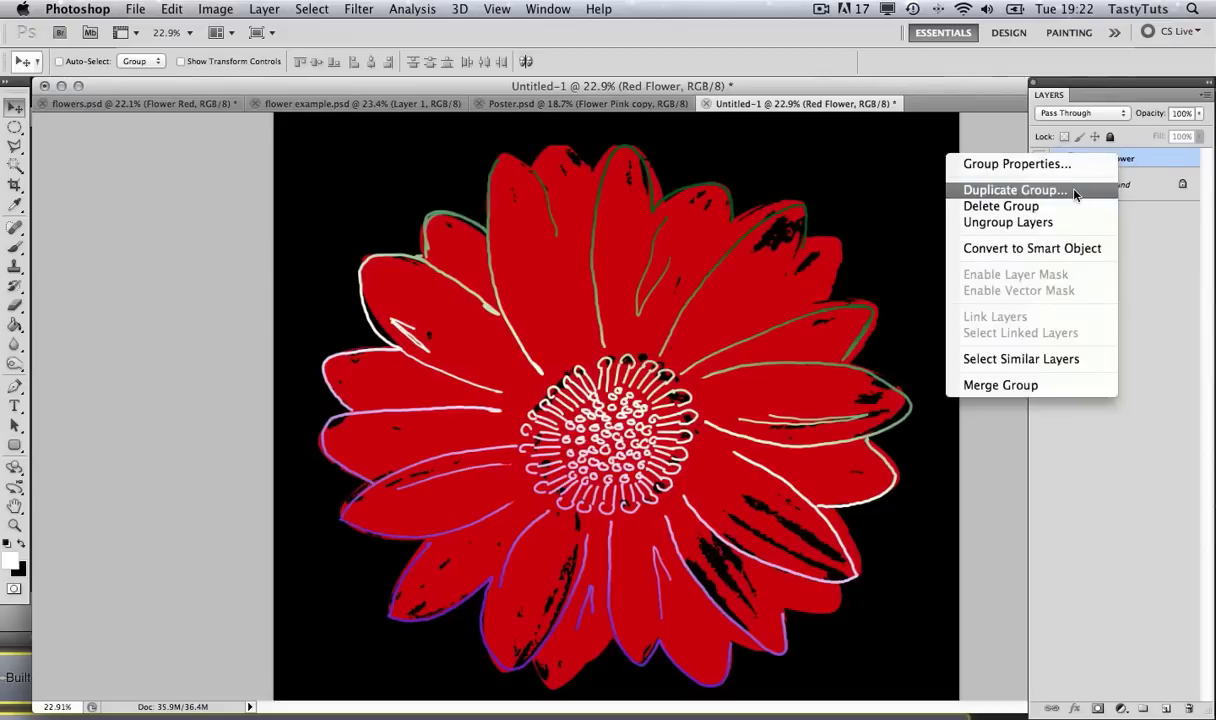
click(1019, 188)
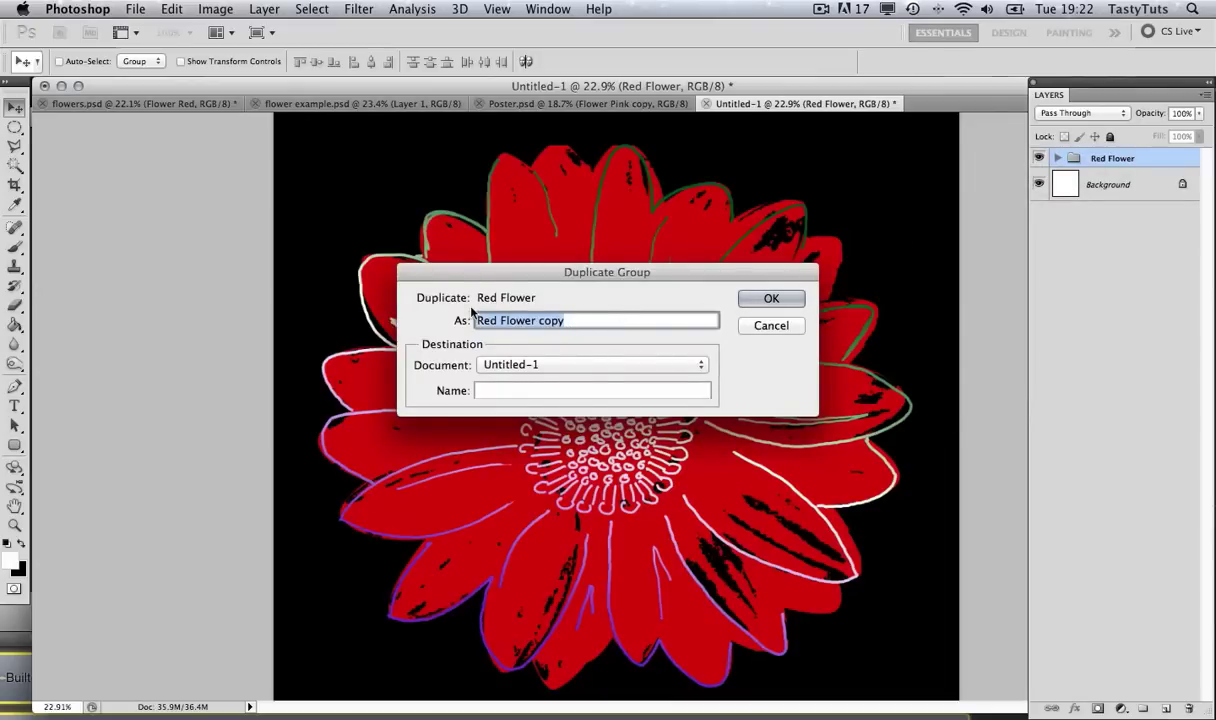
text(White)
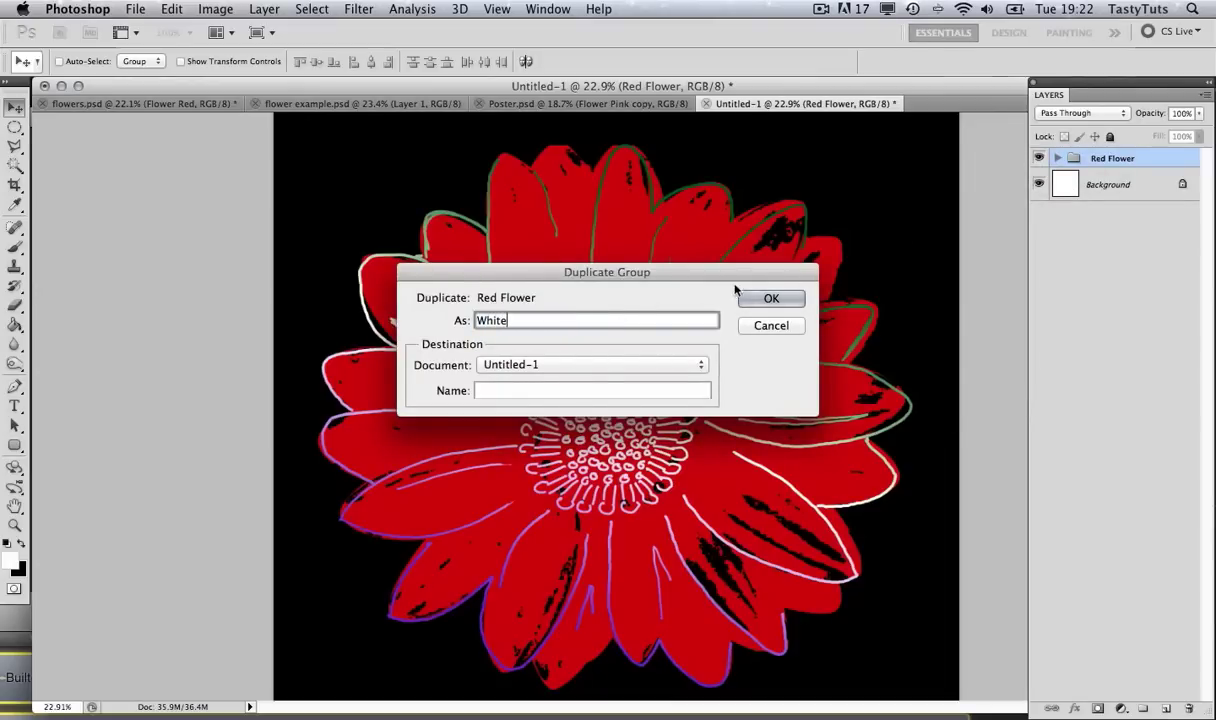
click(752, 296)
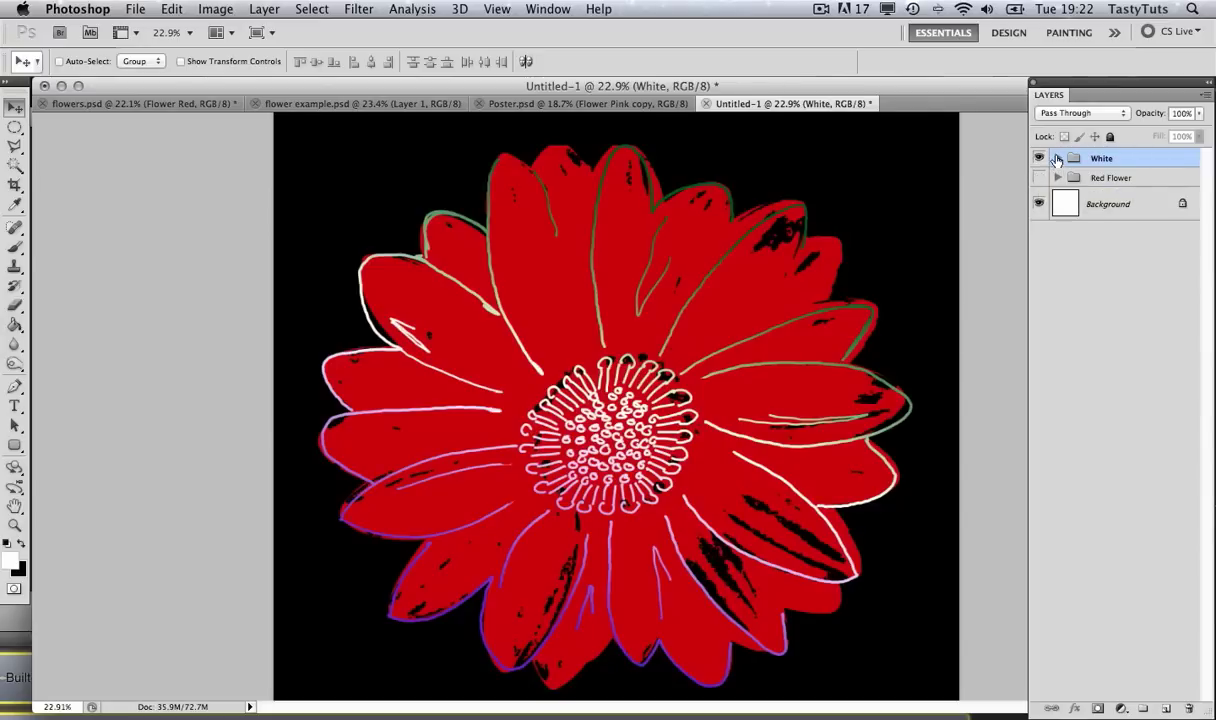
- Change the Color Overlay of the flower layer in the White group to white
click(1057, 158)
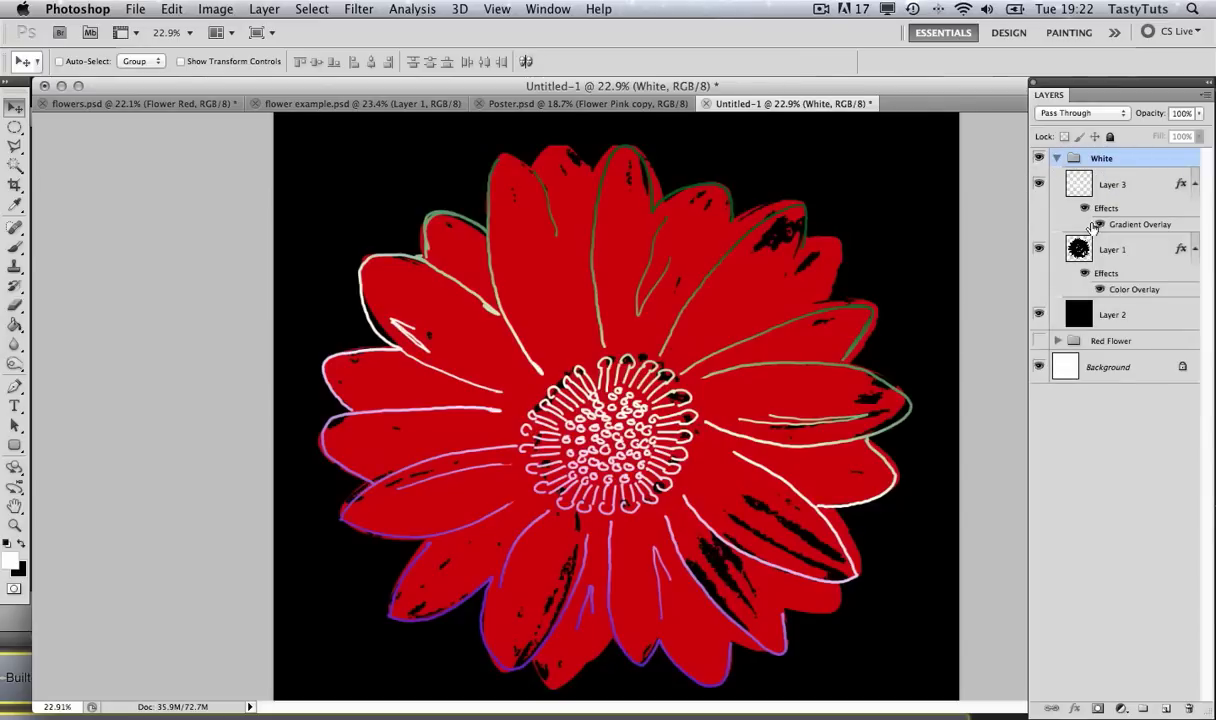
double_click(1146, 253)
drag(1082, 245, 1008, 335)
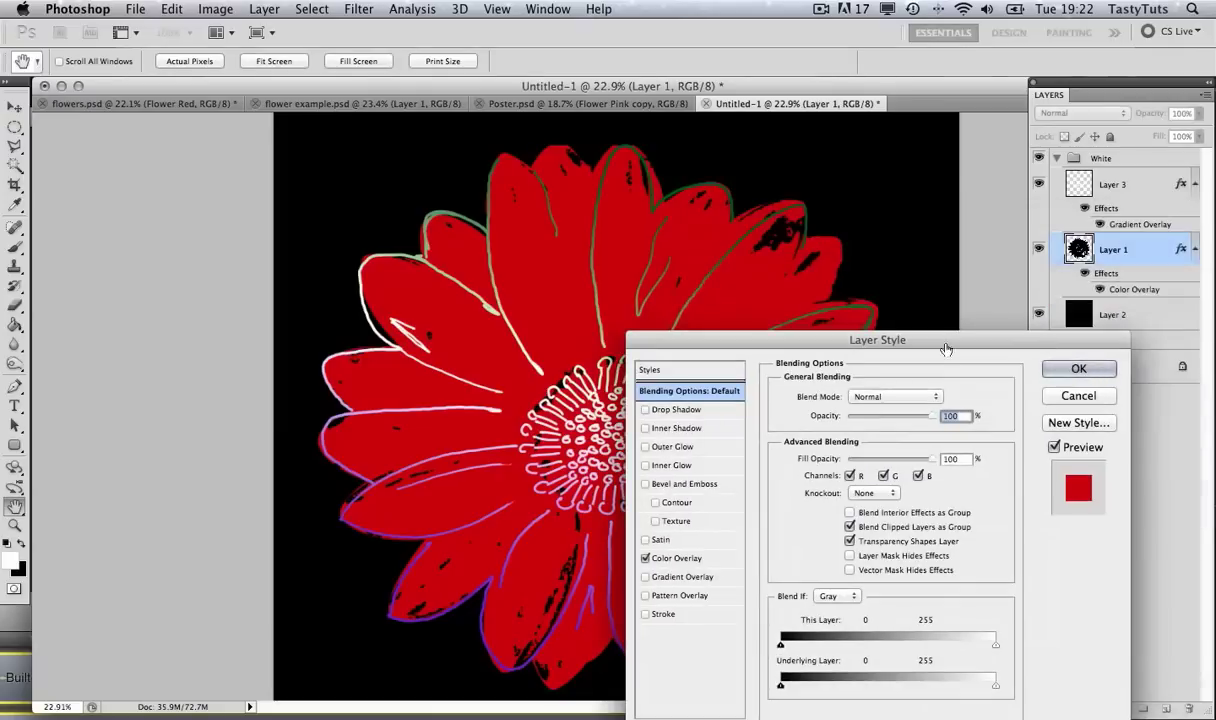
click(672, 558)
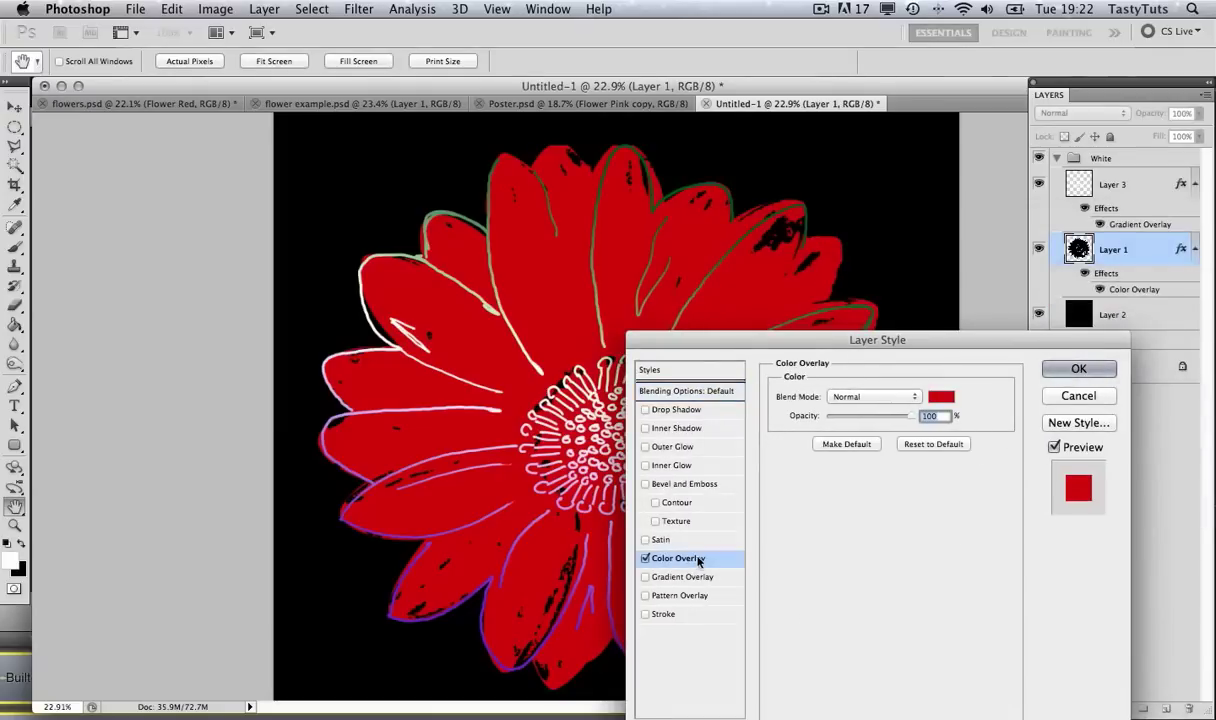
click(941, 397)
drag(740, 170, 694, 150)
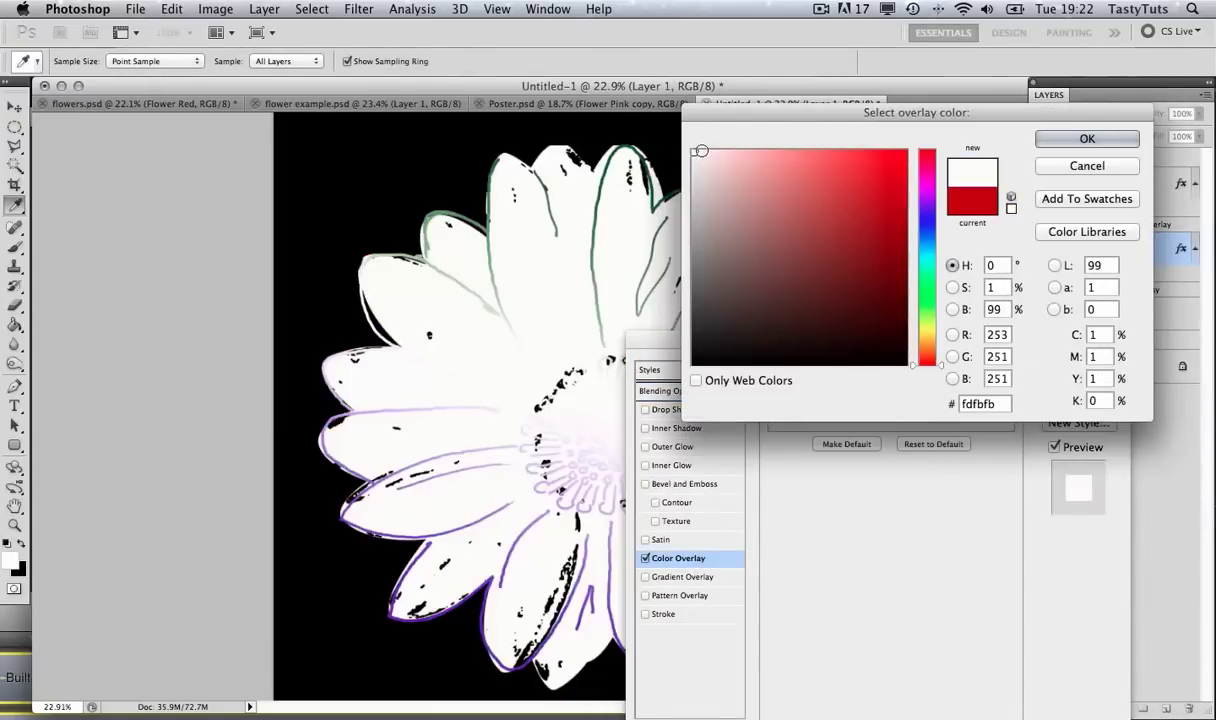
click(1087, 138)
click(1076, 366)
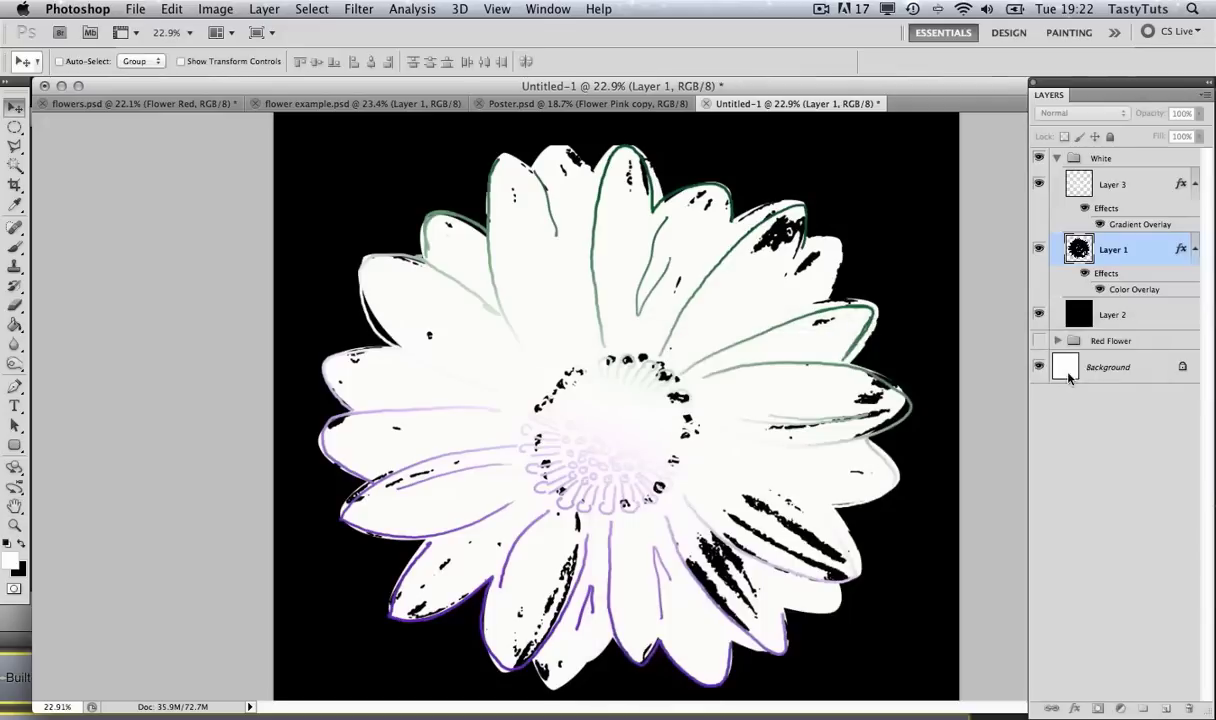
- Fill the black background layer in the White group with blue #00639c using the Paint Bucket
click(1144, 316)
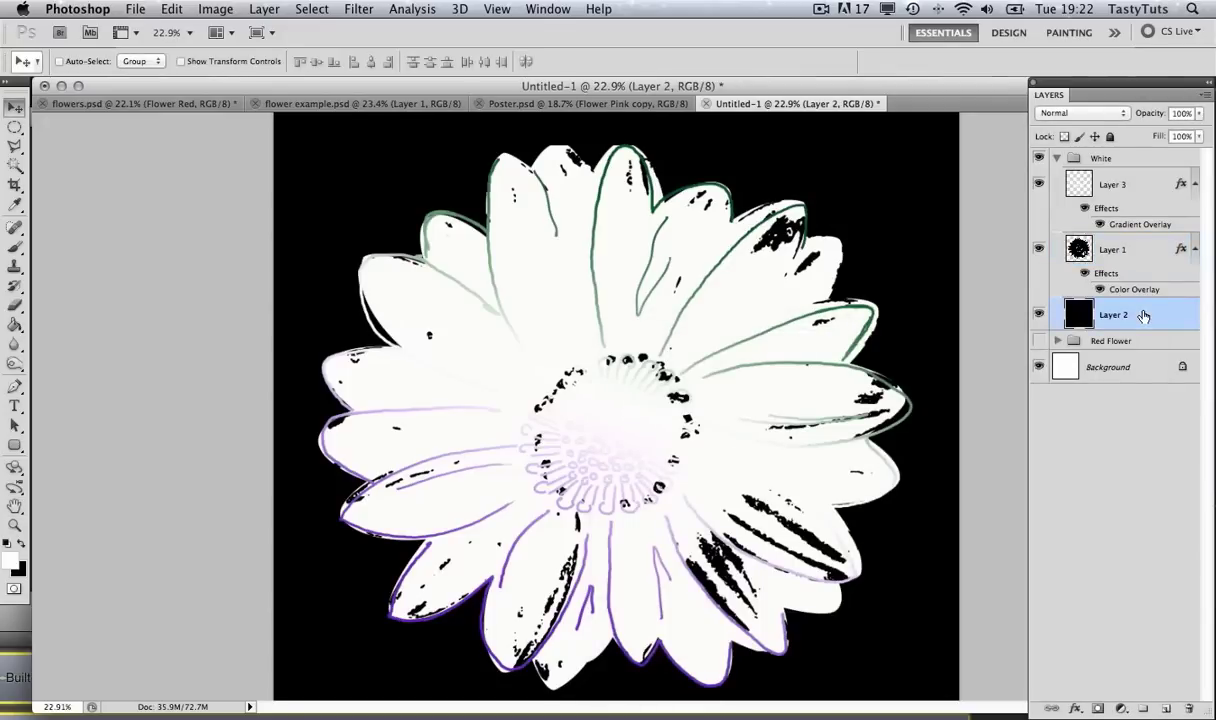
click(12, 561)
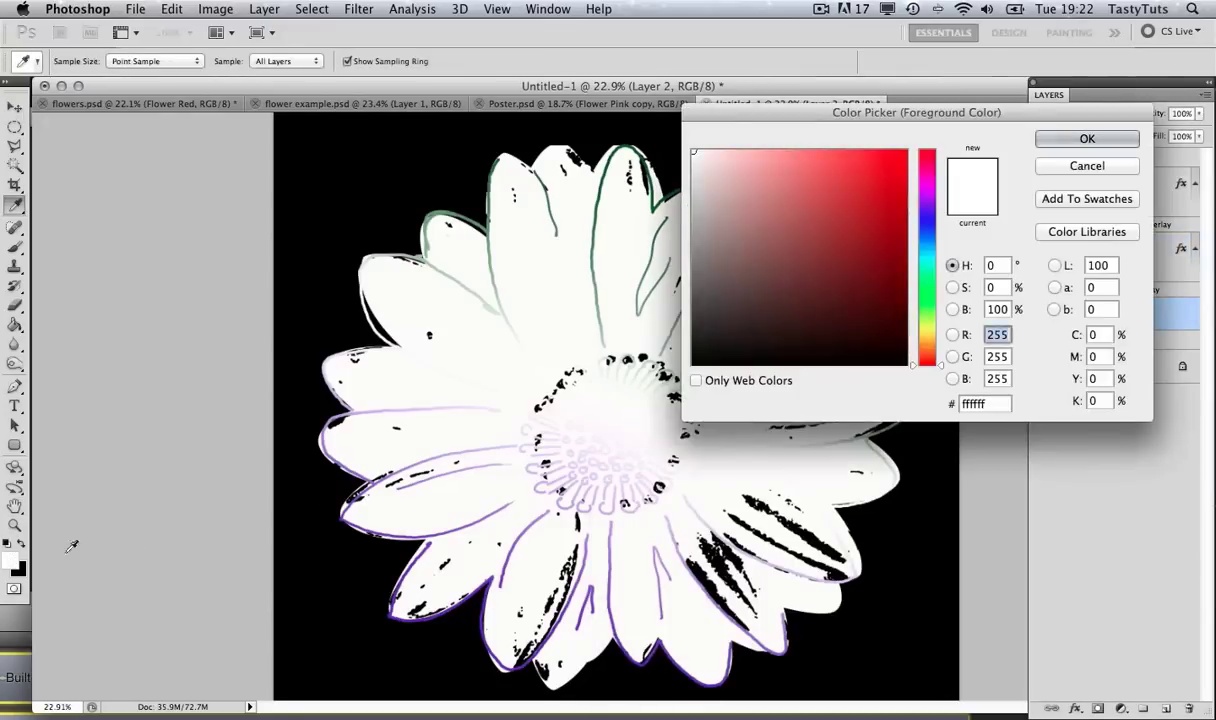
click(927, 234)
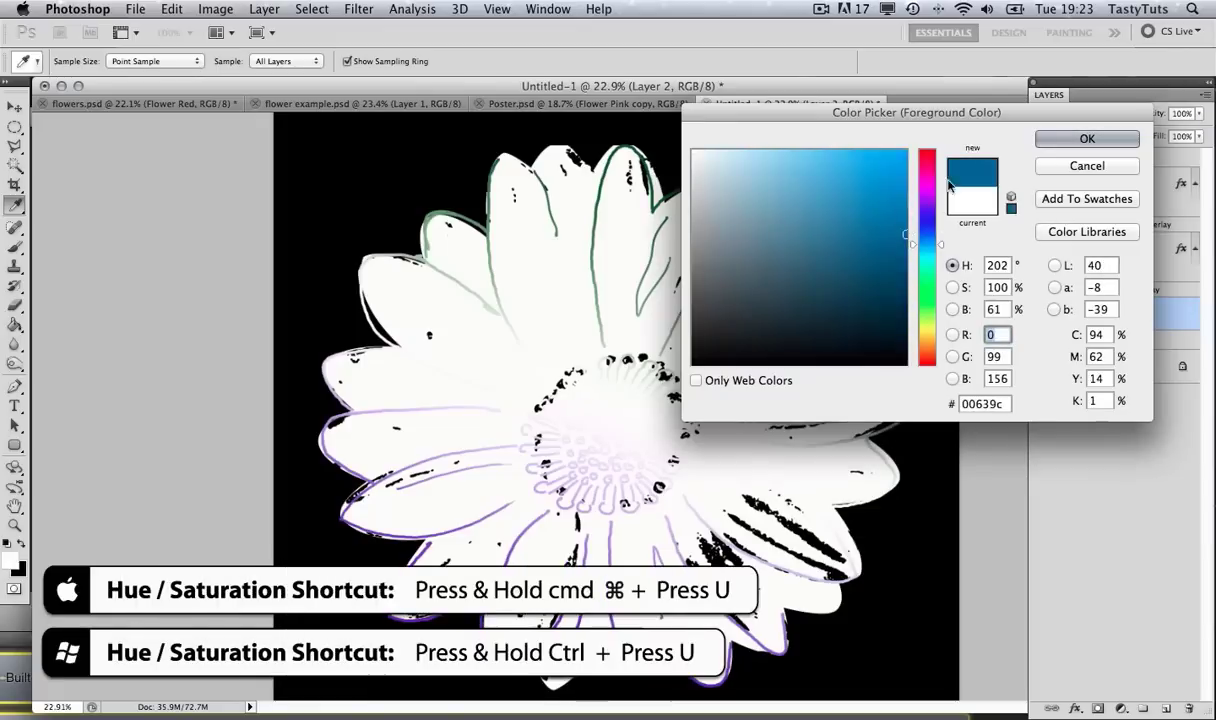
click(1058, 135)
click(12, 325)
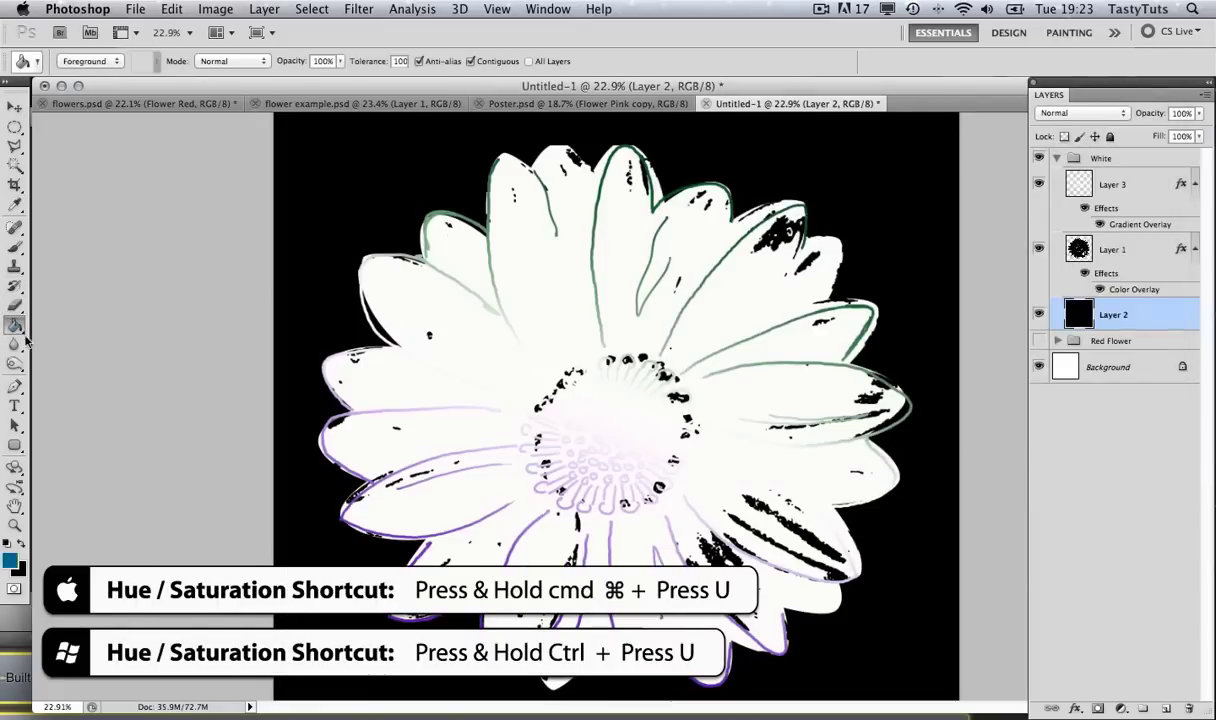
click(406, 149)
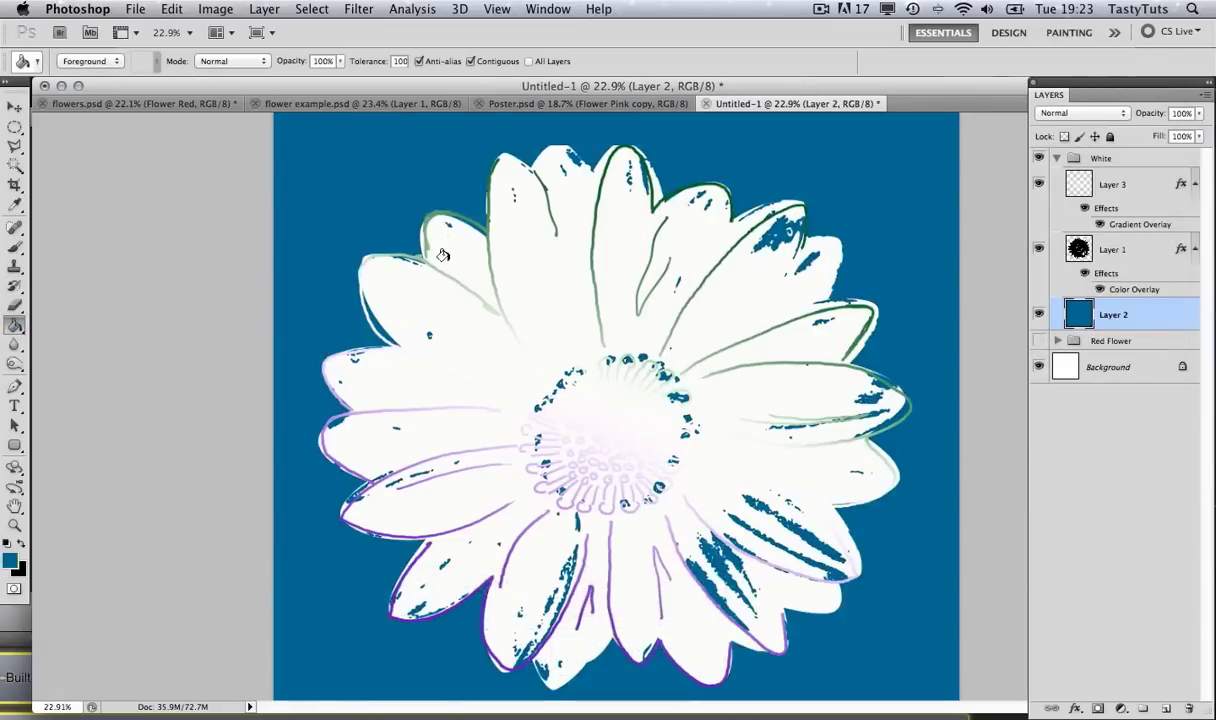
- In the White group's brushwork layer, change the Gradient Overlay's purple stop at 1% to a dark navy blue
click(1100, 186)
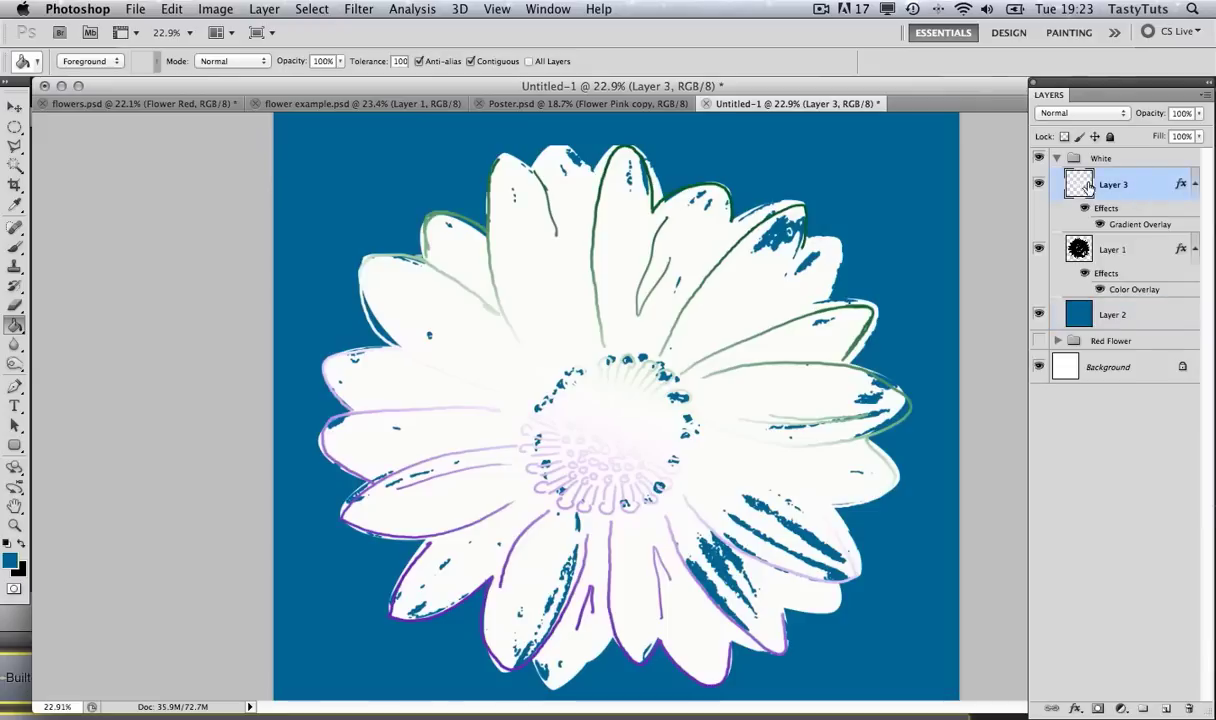
double_click(1141, 184)
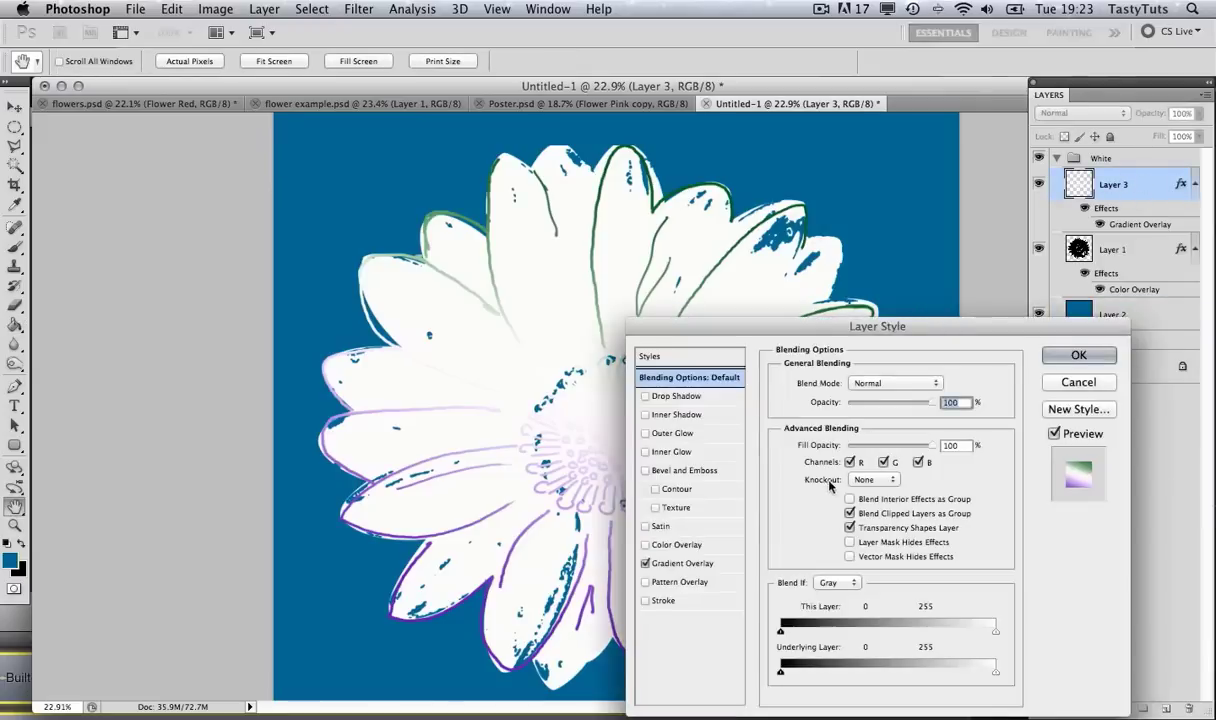
click(683, 566)
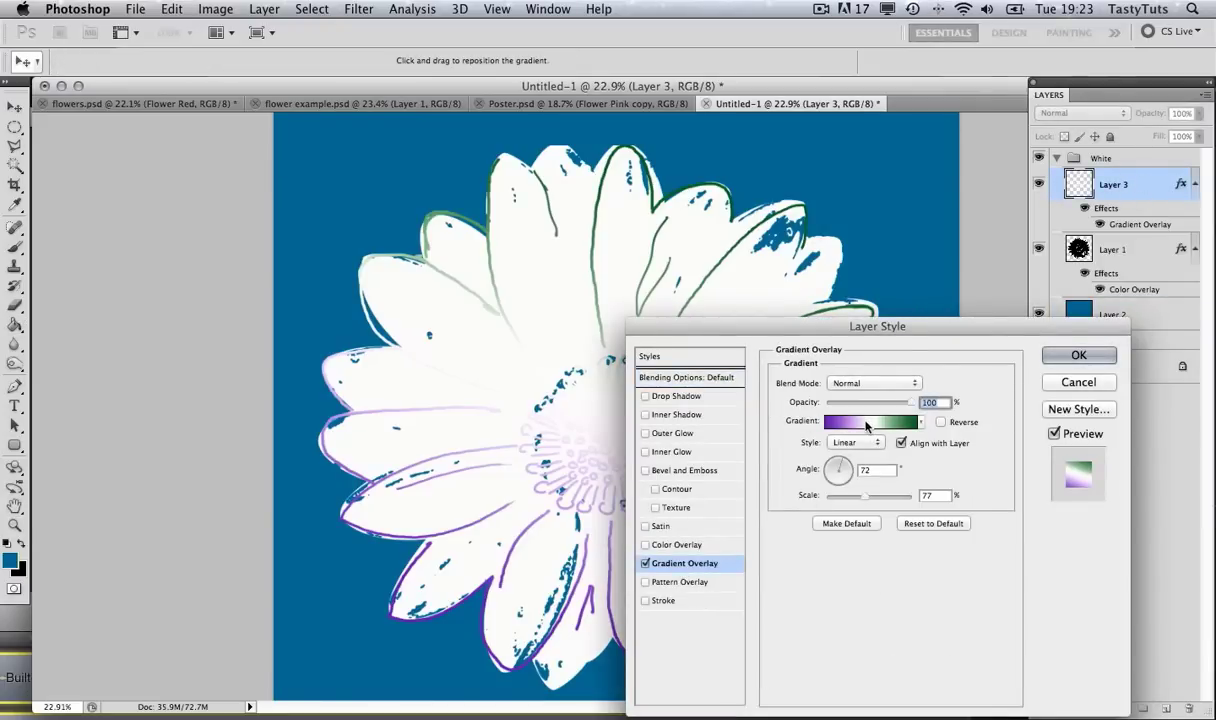
click(835, 421)
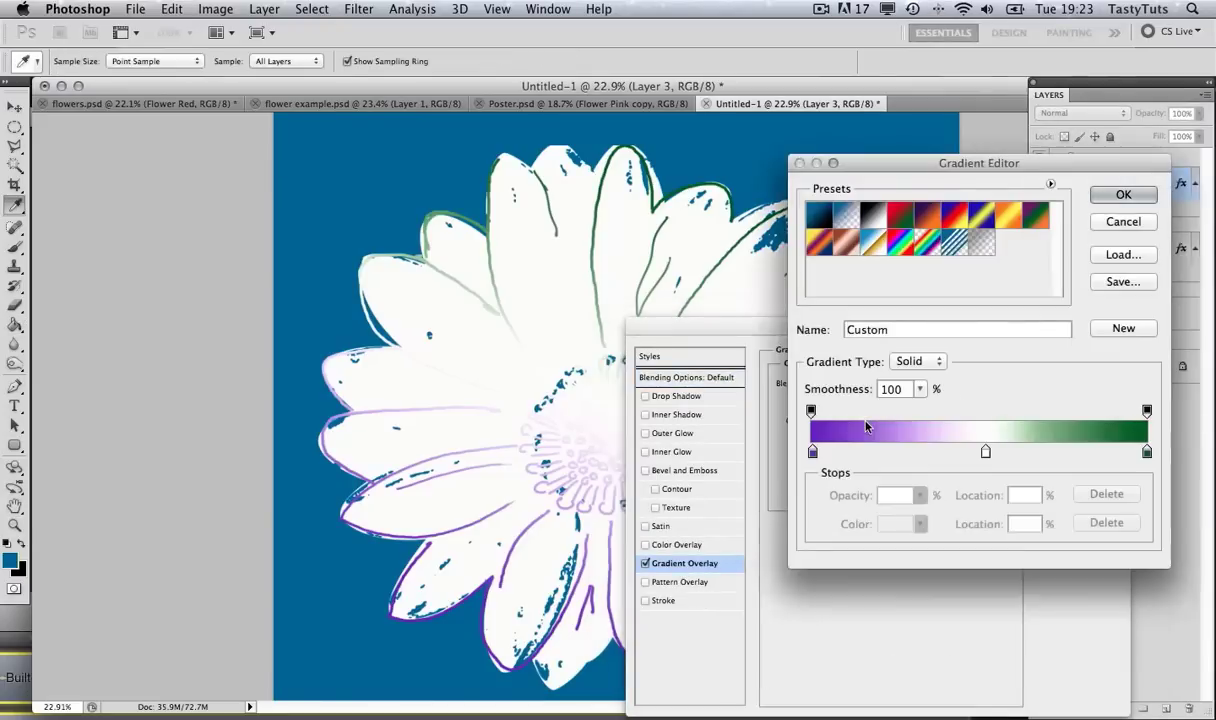
click(812, 452)
click(880, 525)
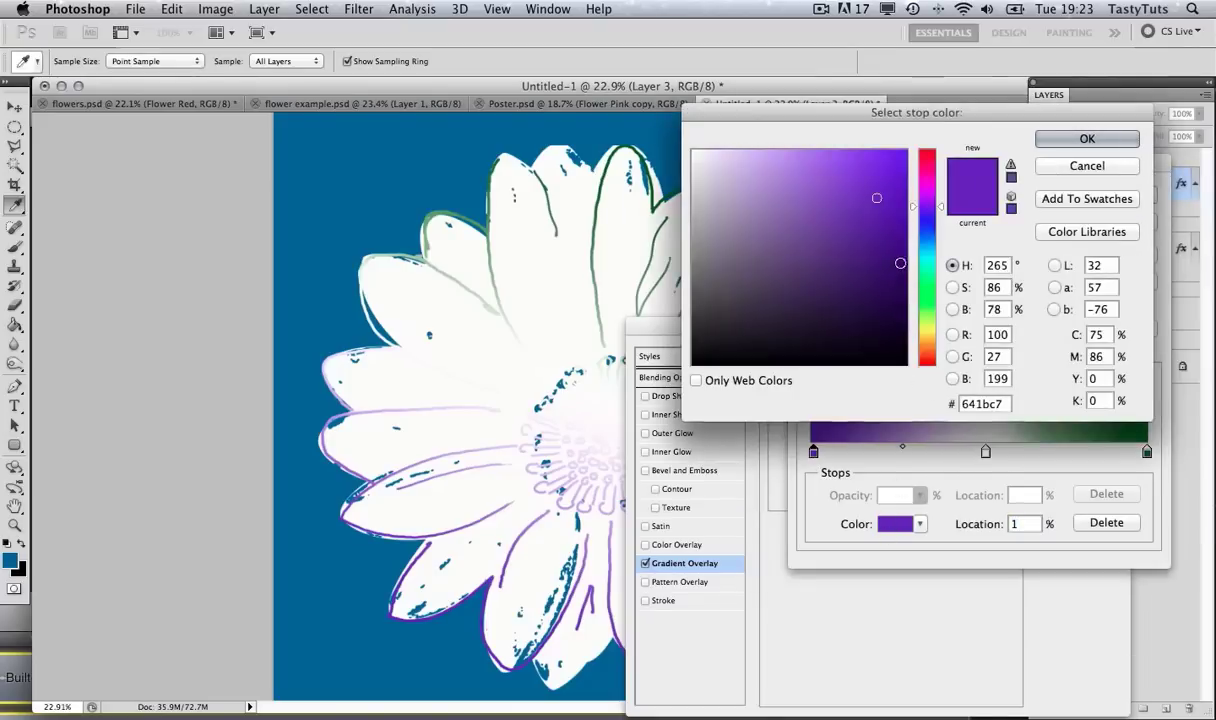
click(927, 230)
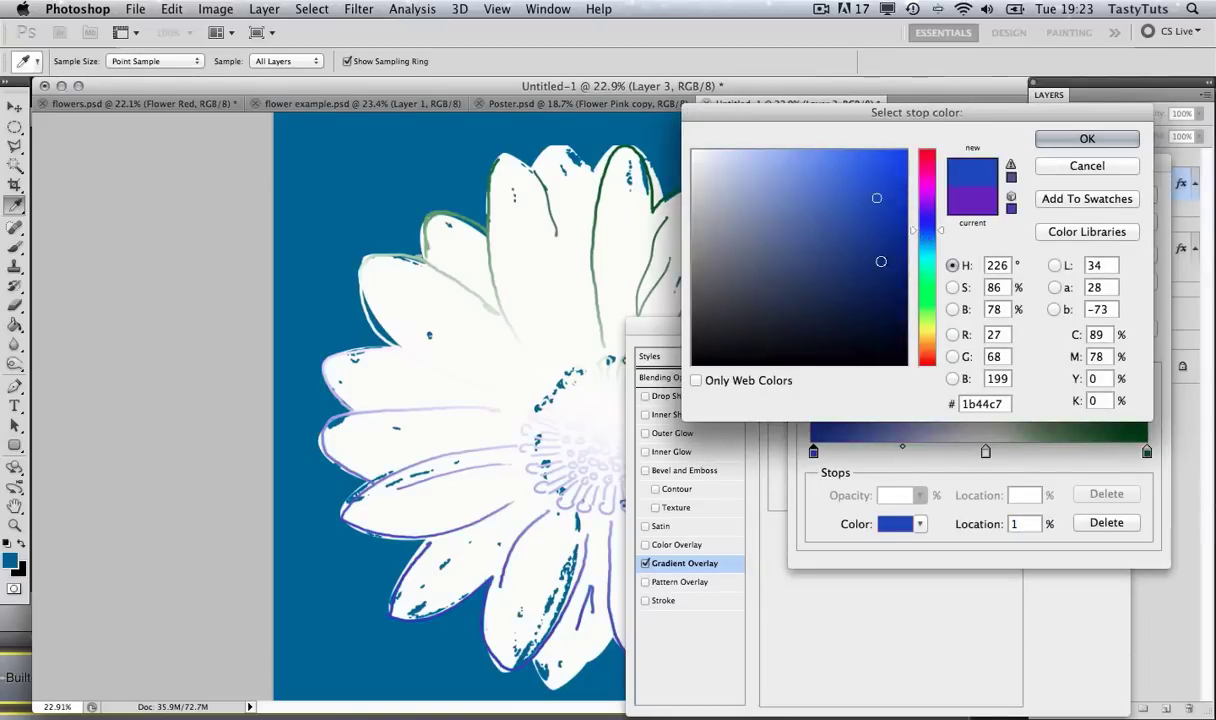
click(864, 285)
click(1087, 138)
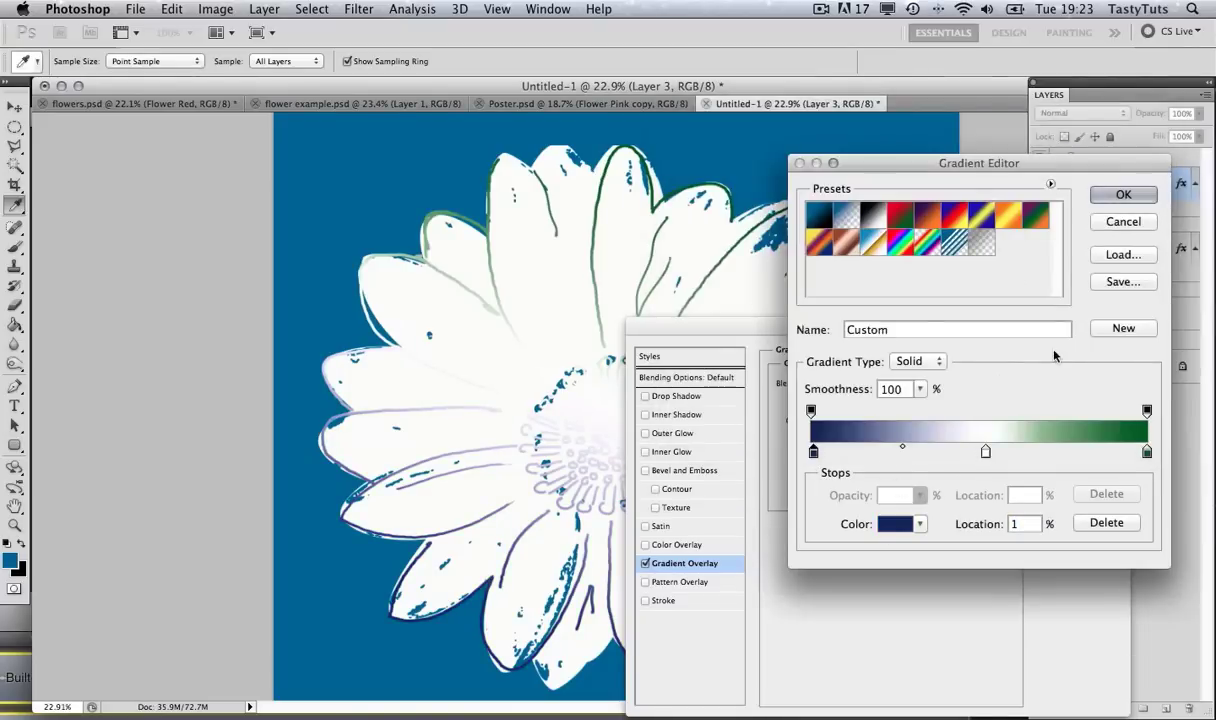
- Change the white stop at 52% of the brushwork layer's Gradient Overlay to golden yellow
click(986, 451)
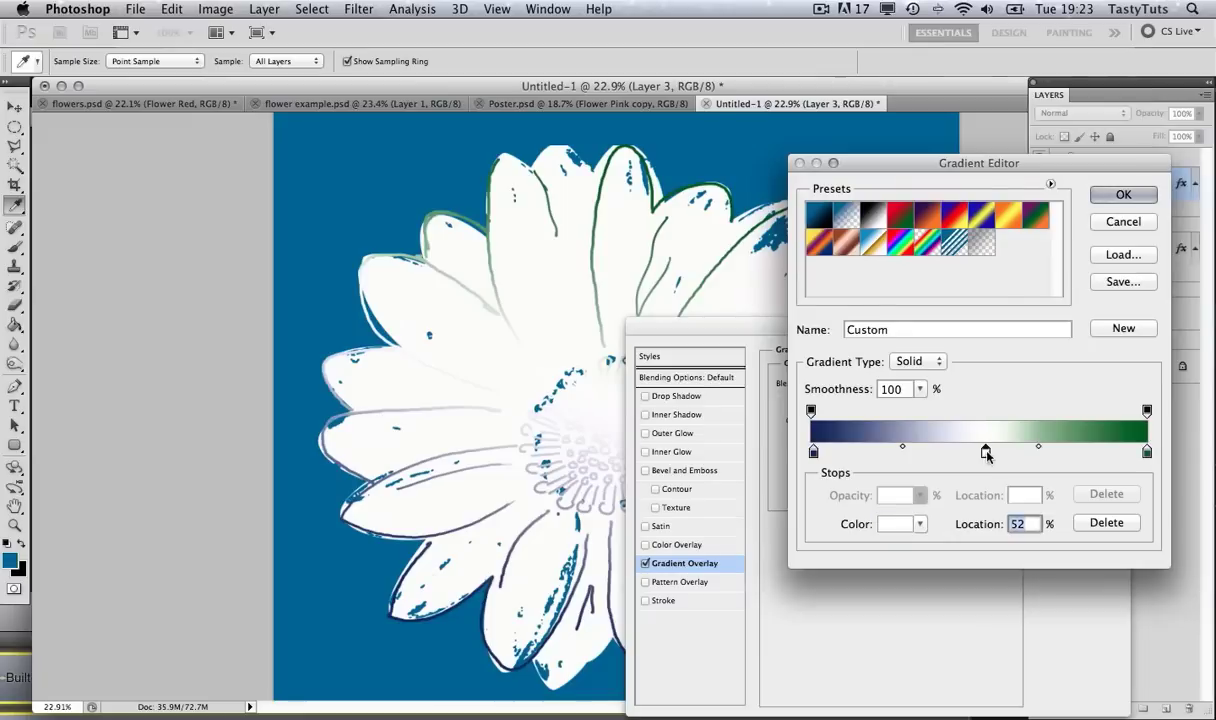
click(905, 522)
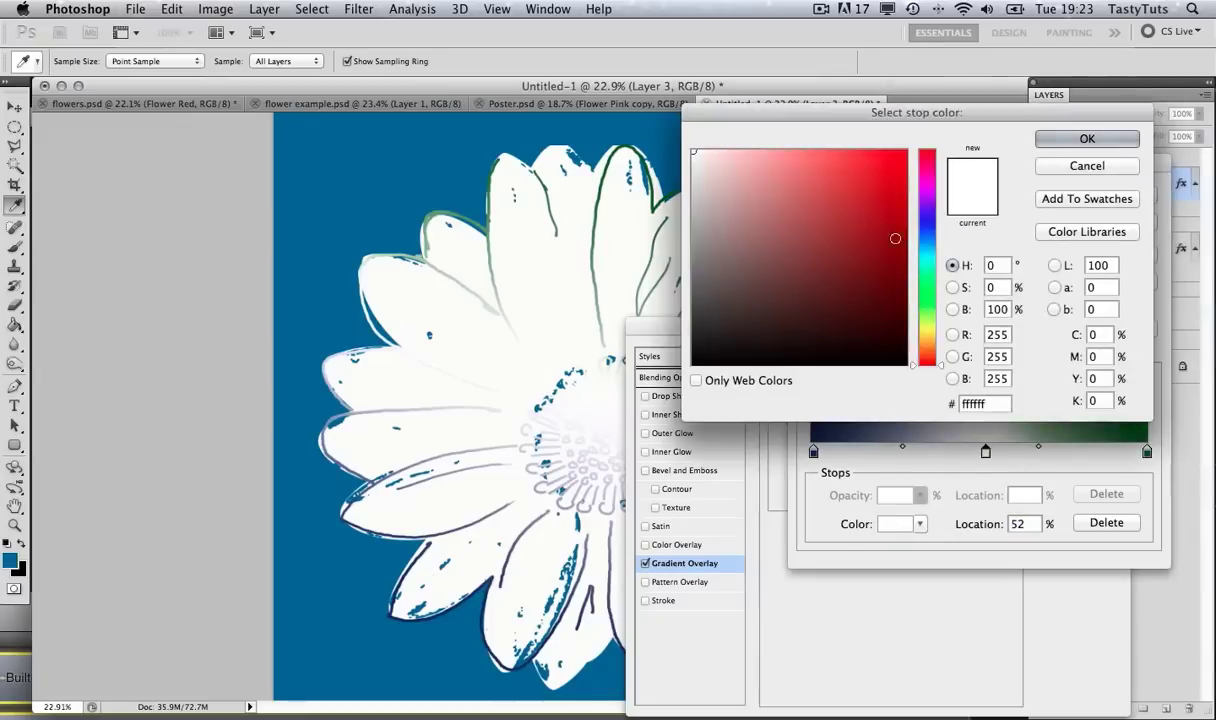
click(927, 338)
click(903, 182)
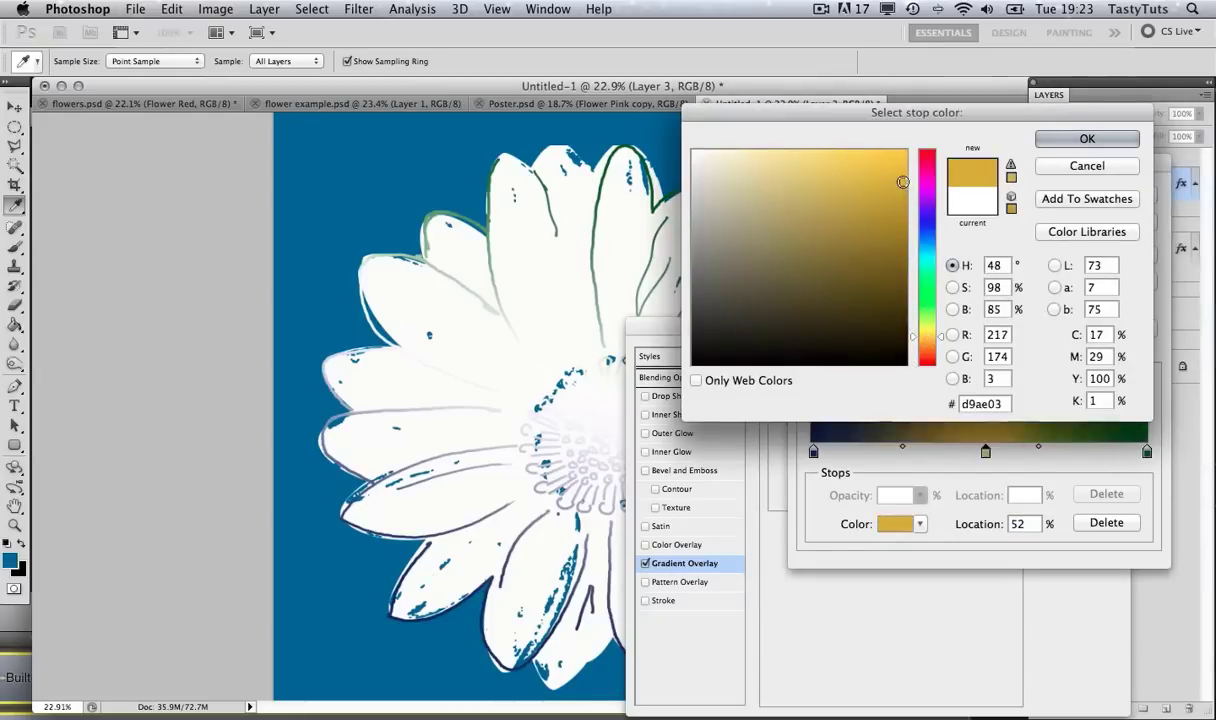
click(1062, 139)
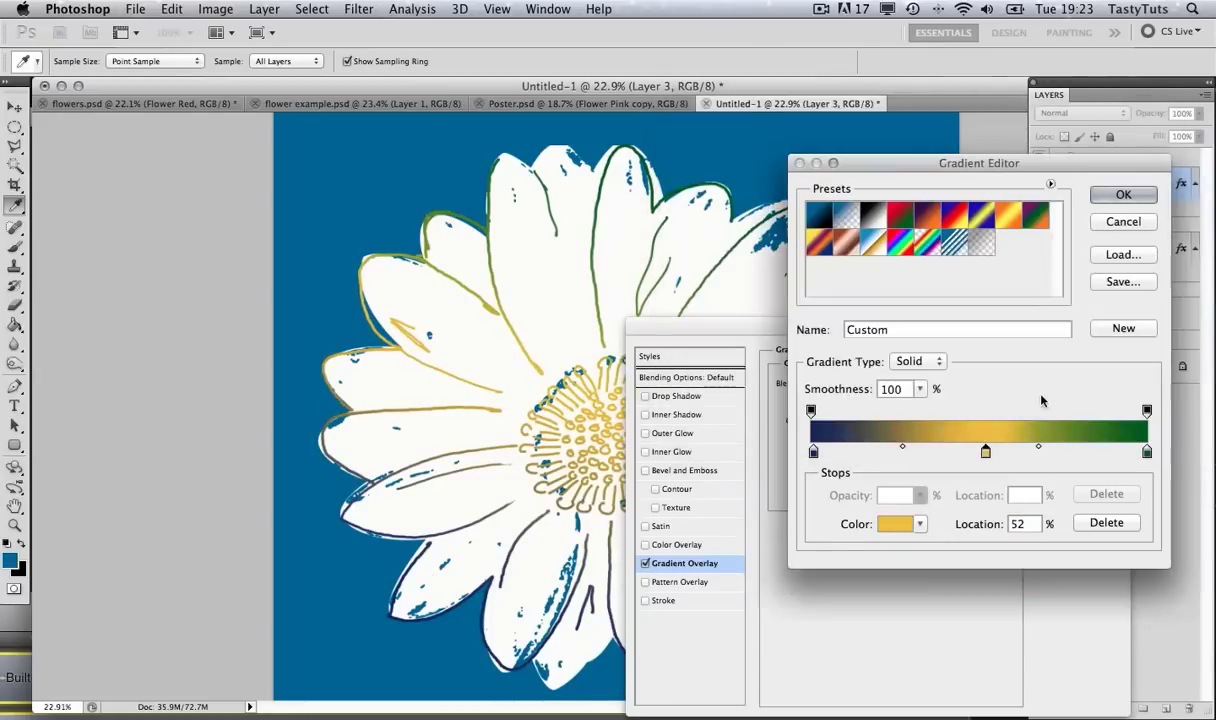
- Change the green stop at 100% of the brushwork gradient to a bright crimson pink
click(1147, 451)
click(897, 523)
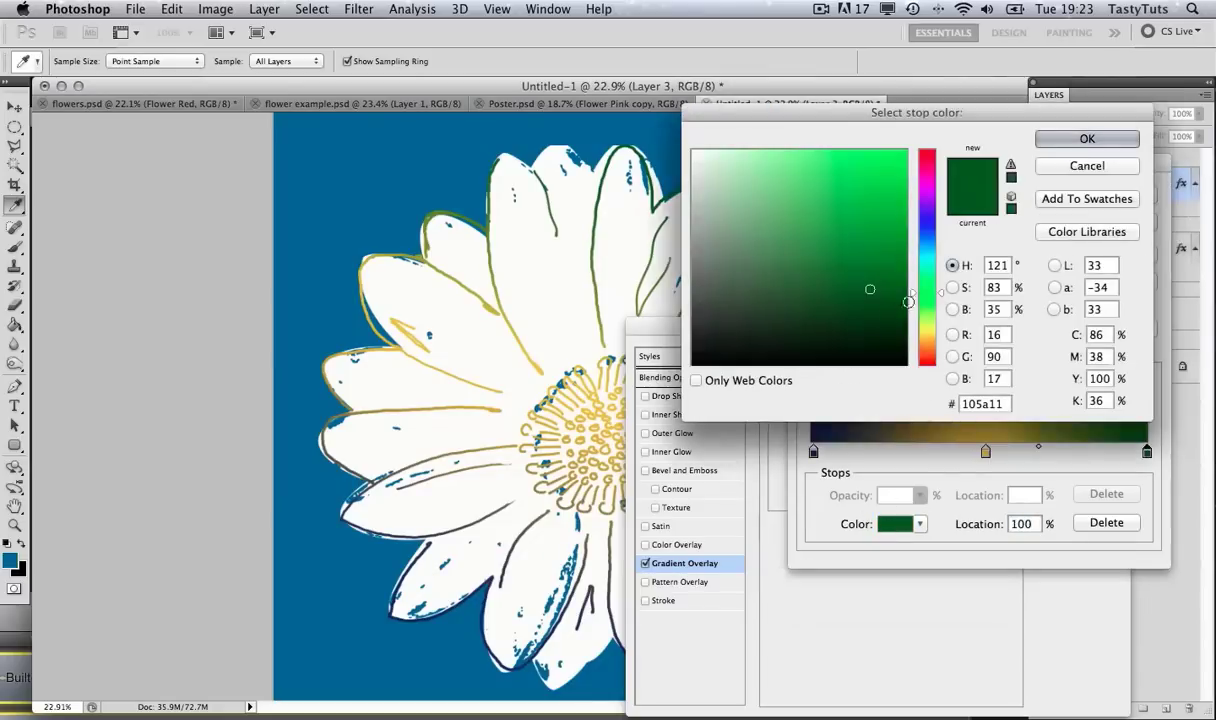
click(922, 353)
click(922, 163)
click(893, 207)
click(1068, 139)
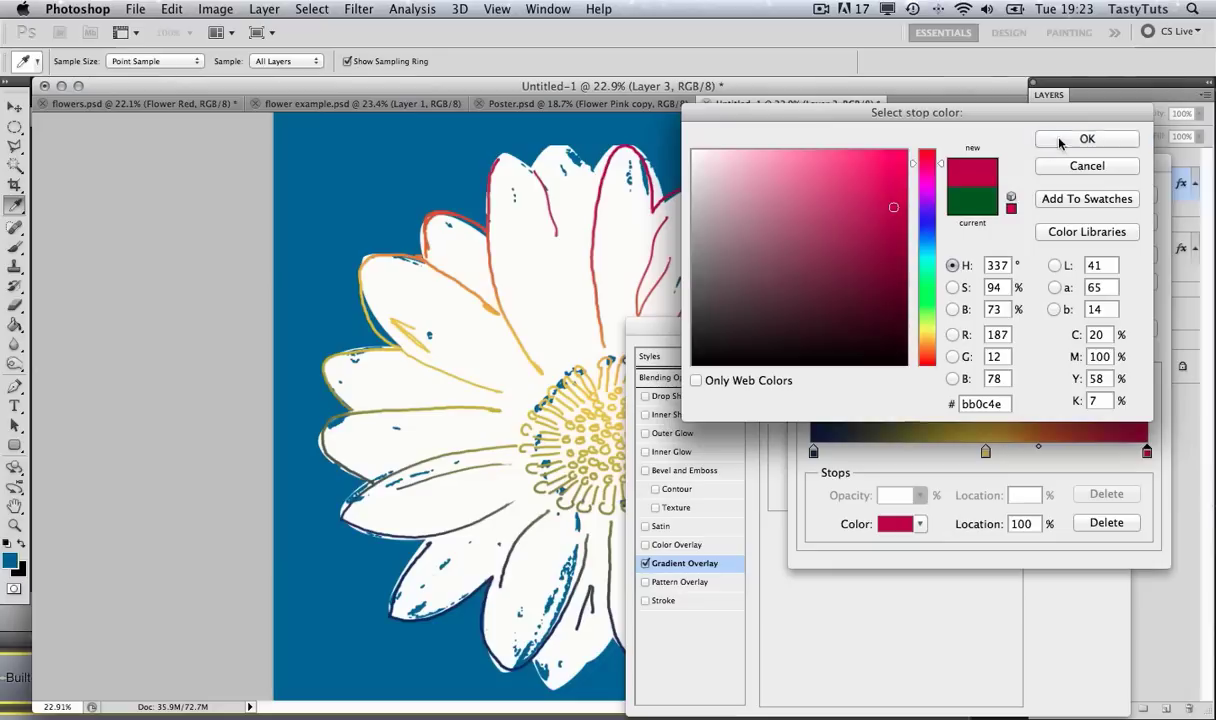
click(897, 523)
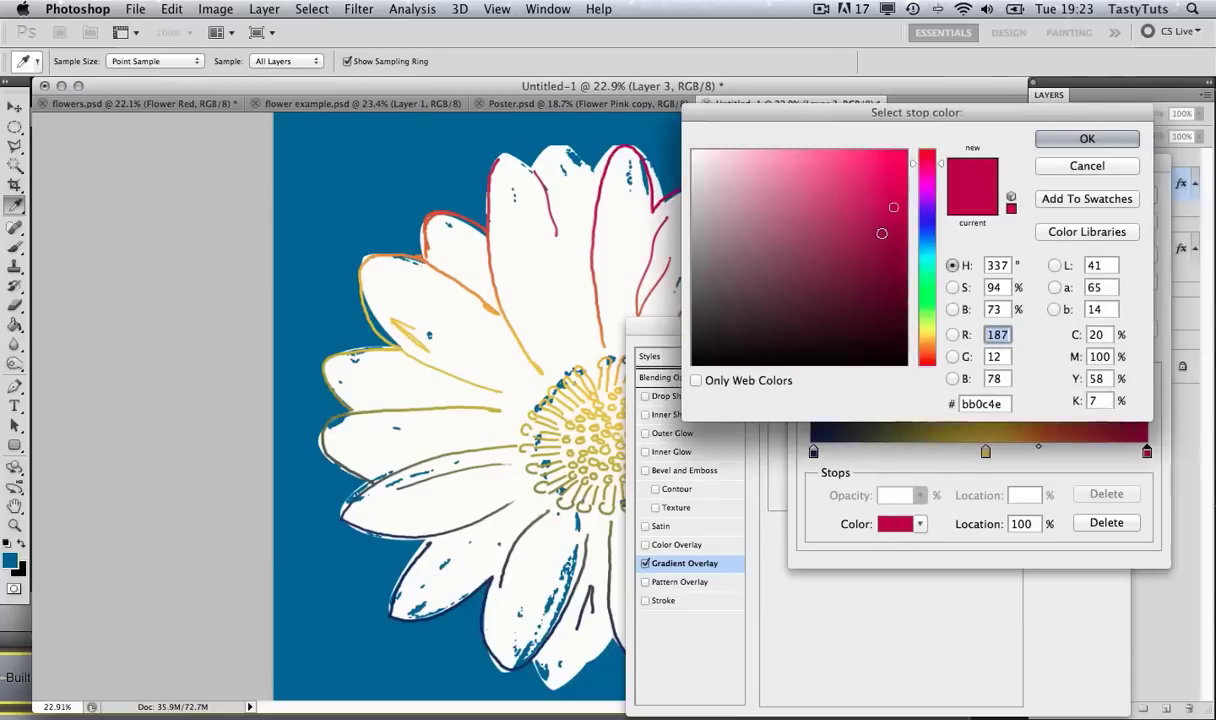
click(903, 190)
click(1087, 139)
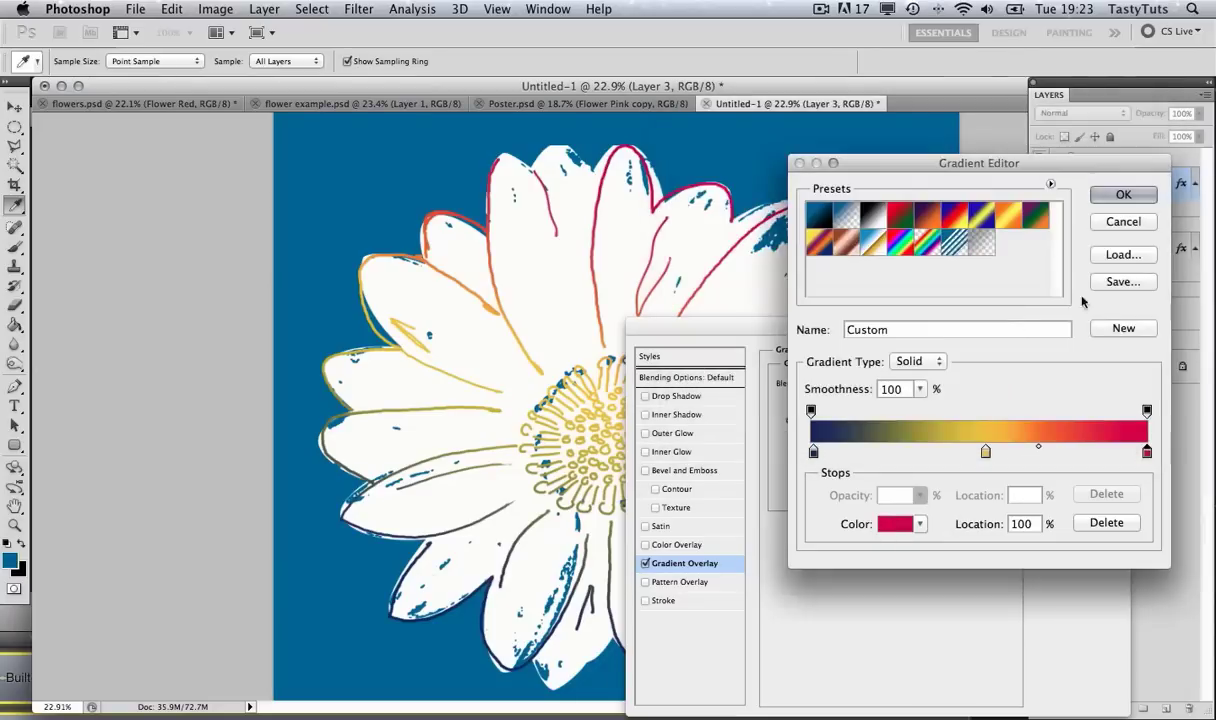
- Accept the edited gradient and set the Gradient Overlay's angle to 7°
click(1110, 194)
click(853, 472)
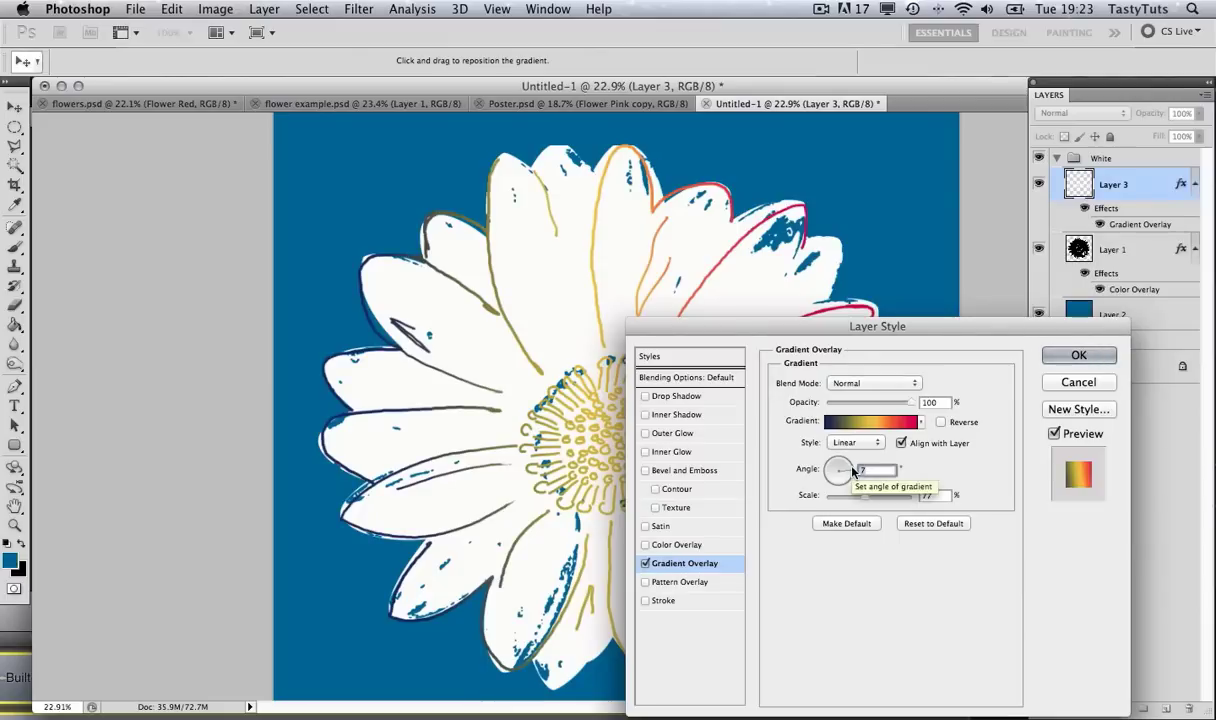
click(1075, 356)
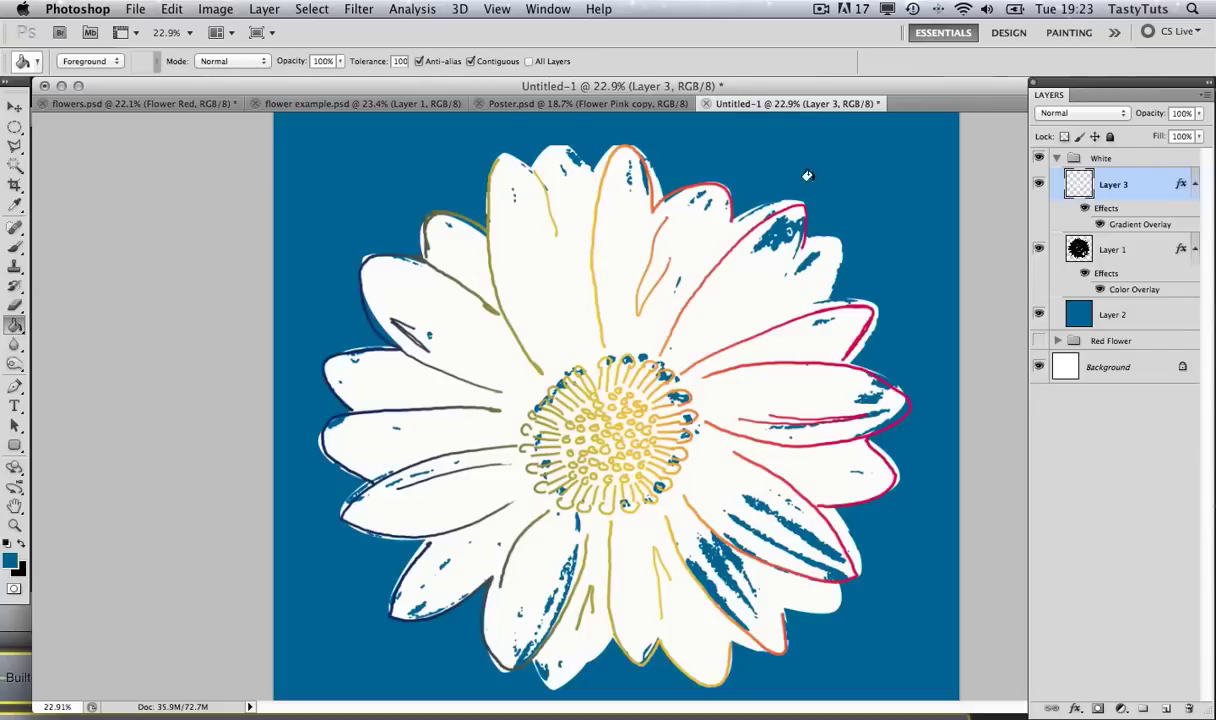
- Paint extra size 20 brush strokes on the brushwork layer along the petal outlines and around the flower's centre
click(15, 250)
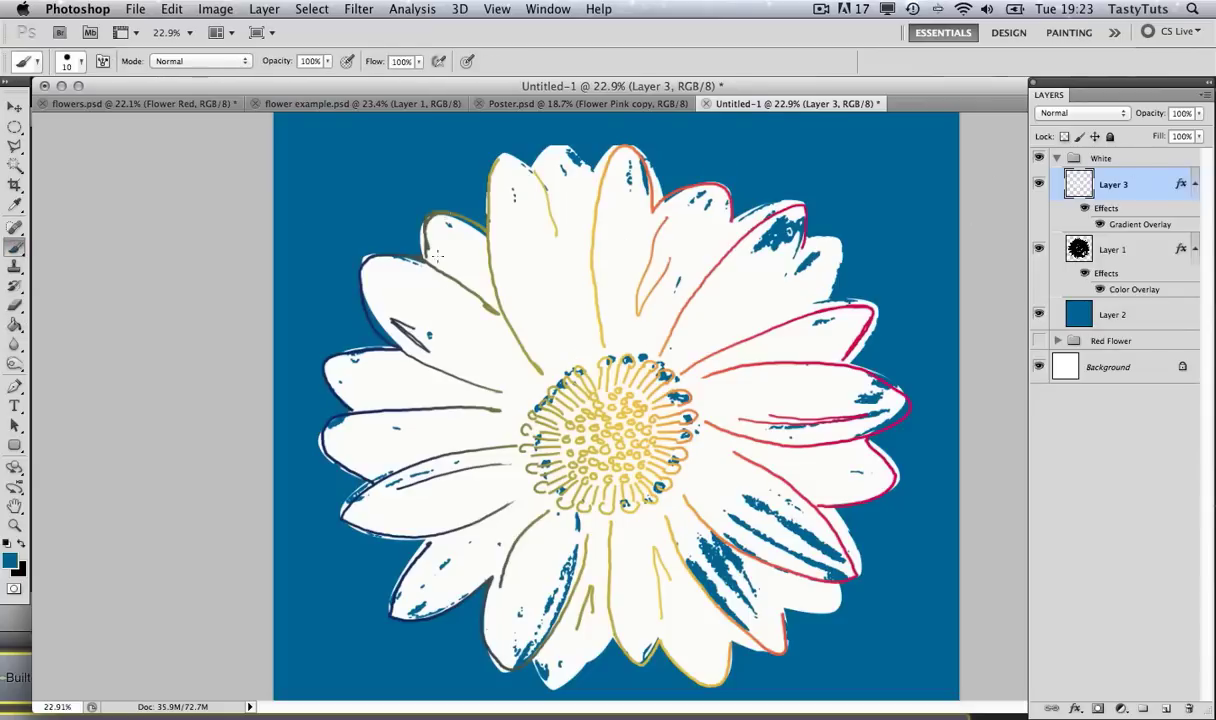
drag(549, 363, 558, 360)
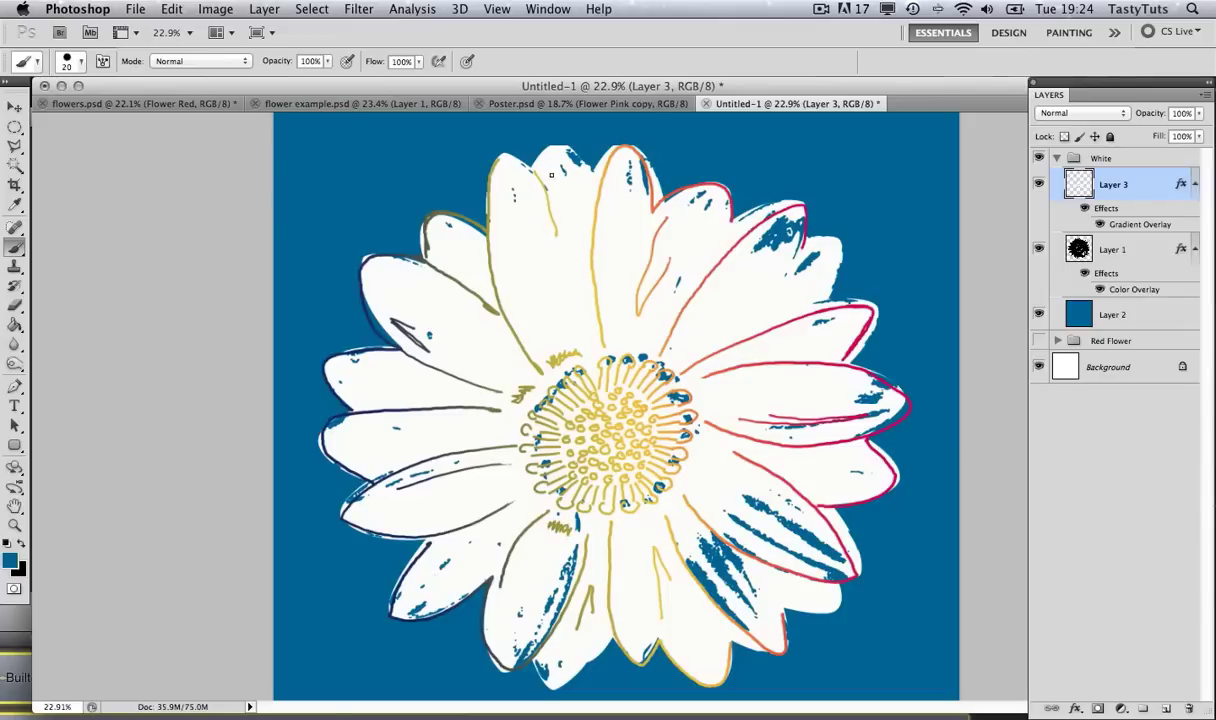
drag(505, 160, 560, 150)
drag(580, 615, 535, 652)
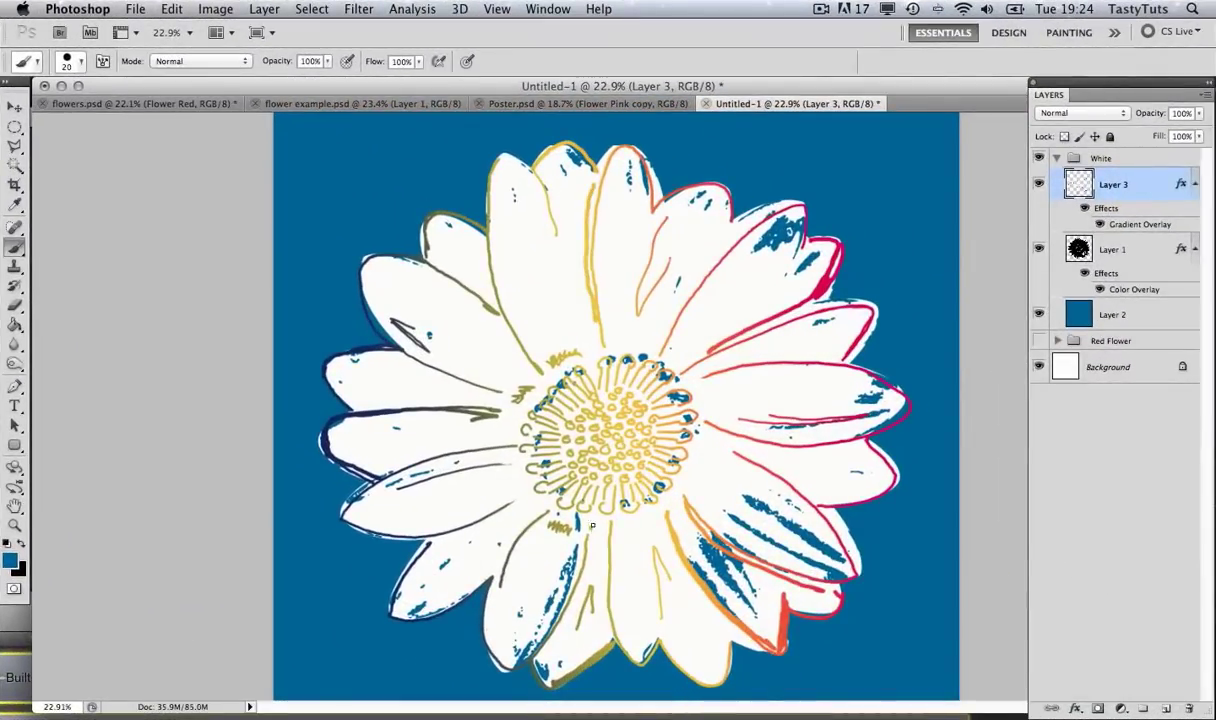
drag(506, 464, 520, 490)
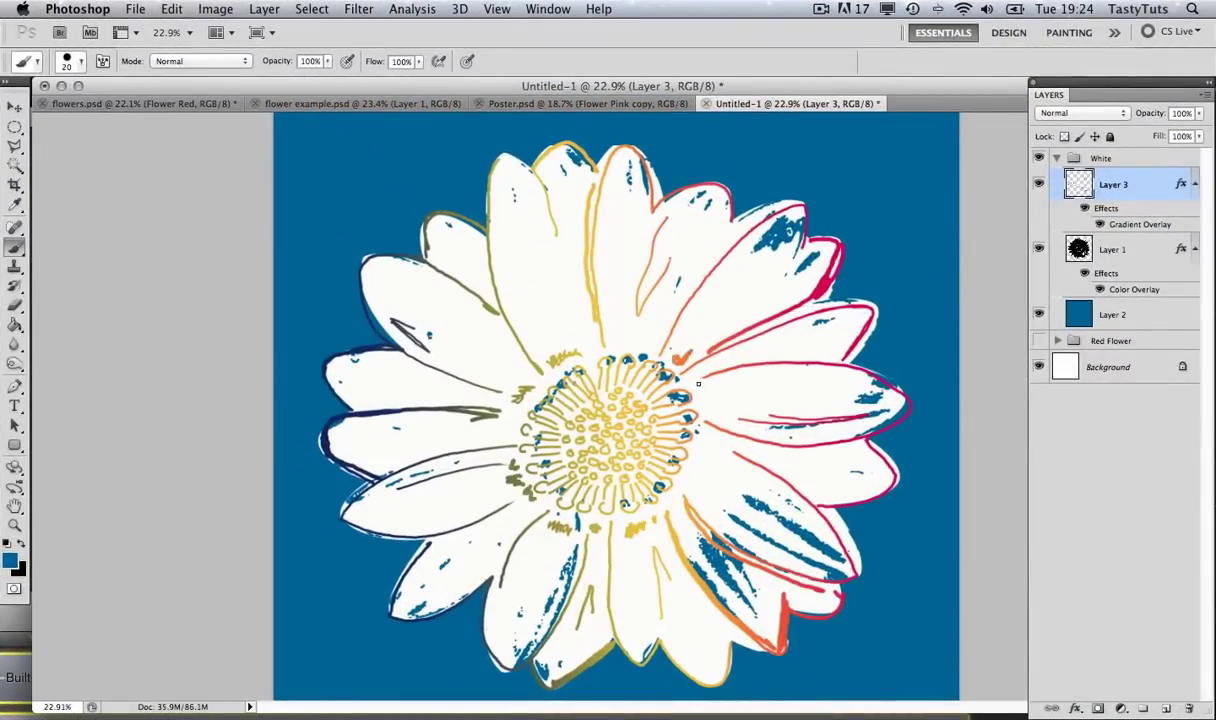
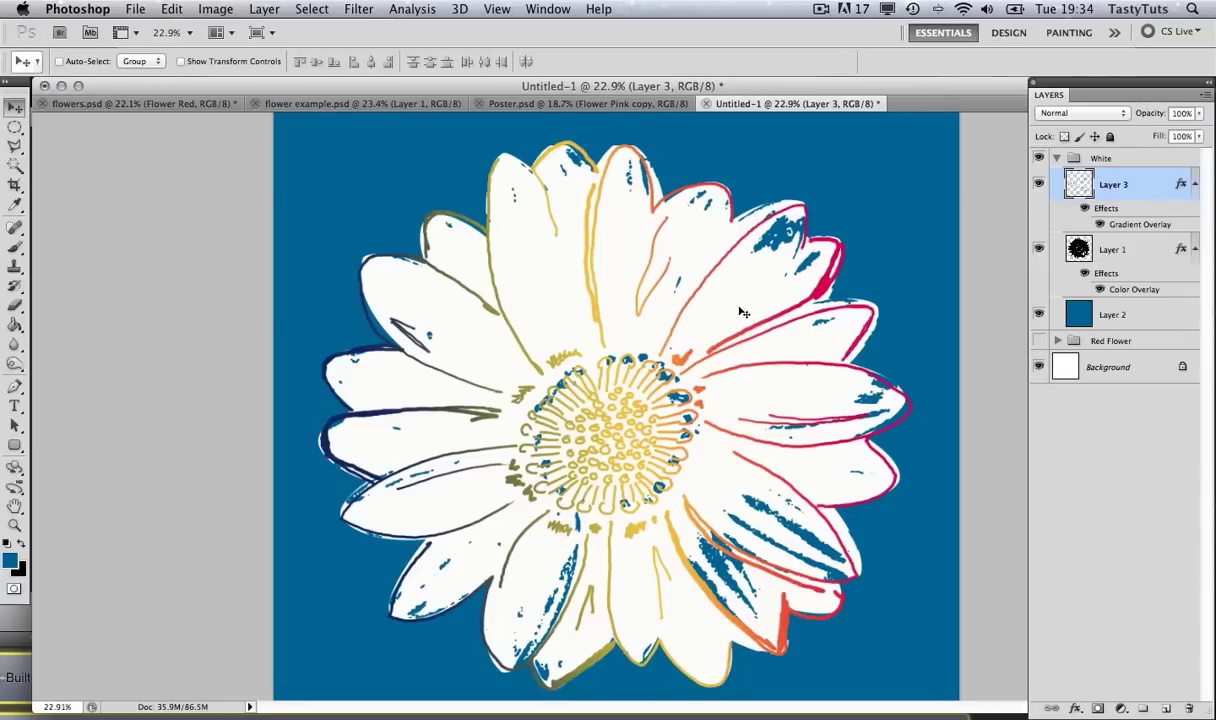
- Nudge the White group's brushwork layer left and slightly down so its lines sit offset from the white flower
key(Left)
key(Left)
key(Left)
key(Left)
key(Left)
key(Left)
key(Left)
key(Left)
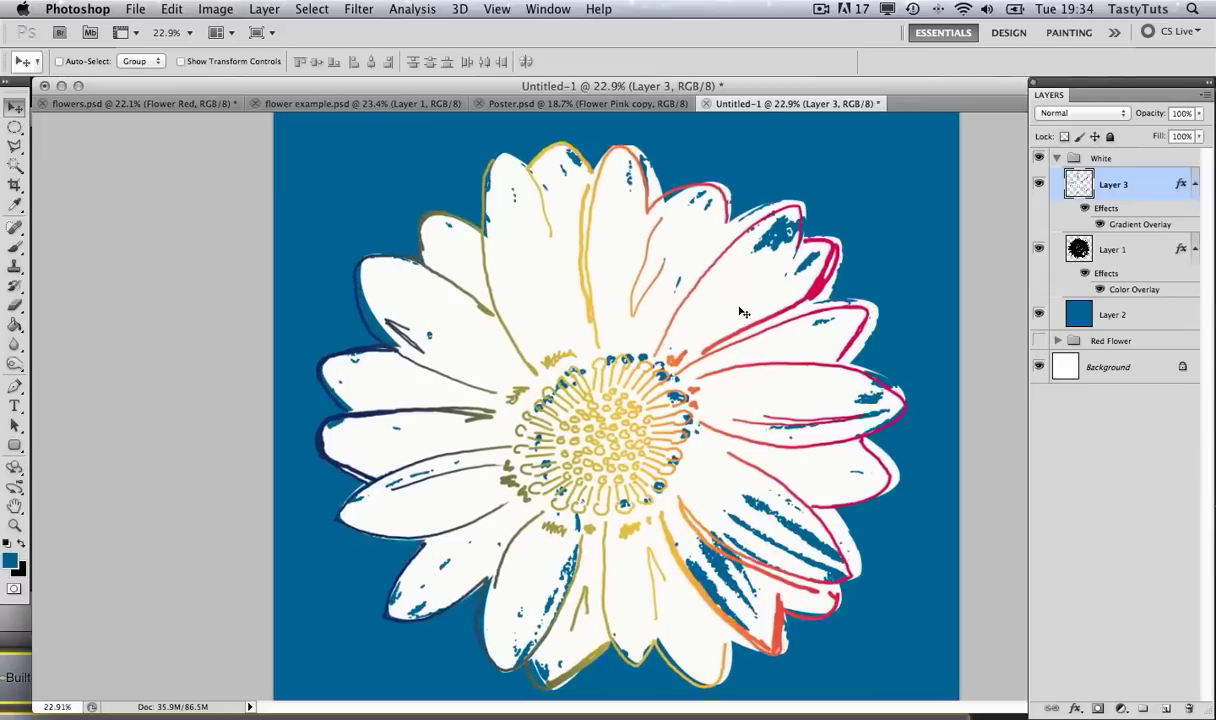
key(Down)
key(Down)
key(Down)
key(Down)
key(Down)
key(Down)
key(Down)
key(Down)
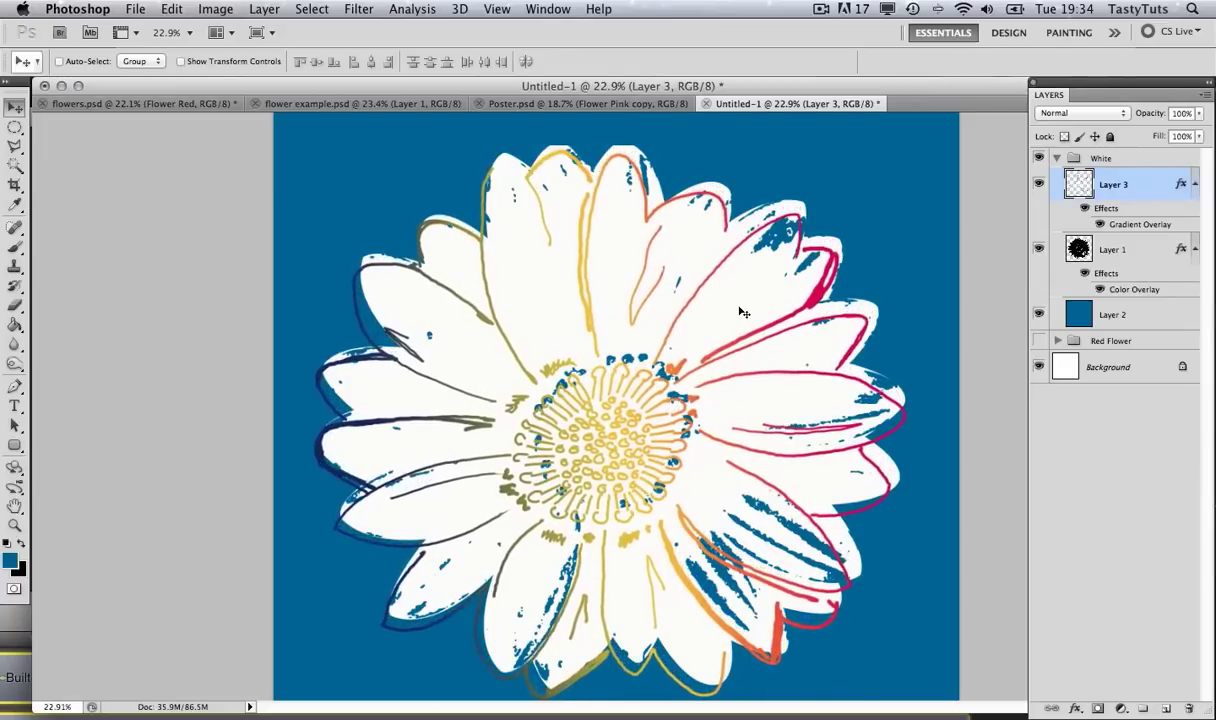
key(Up)
key(Up)
key(Up)
key(Up)
key(Up)
key(Up)
key(Up)
key(Up)
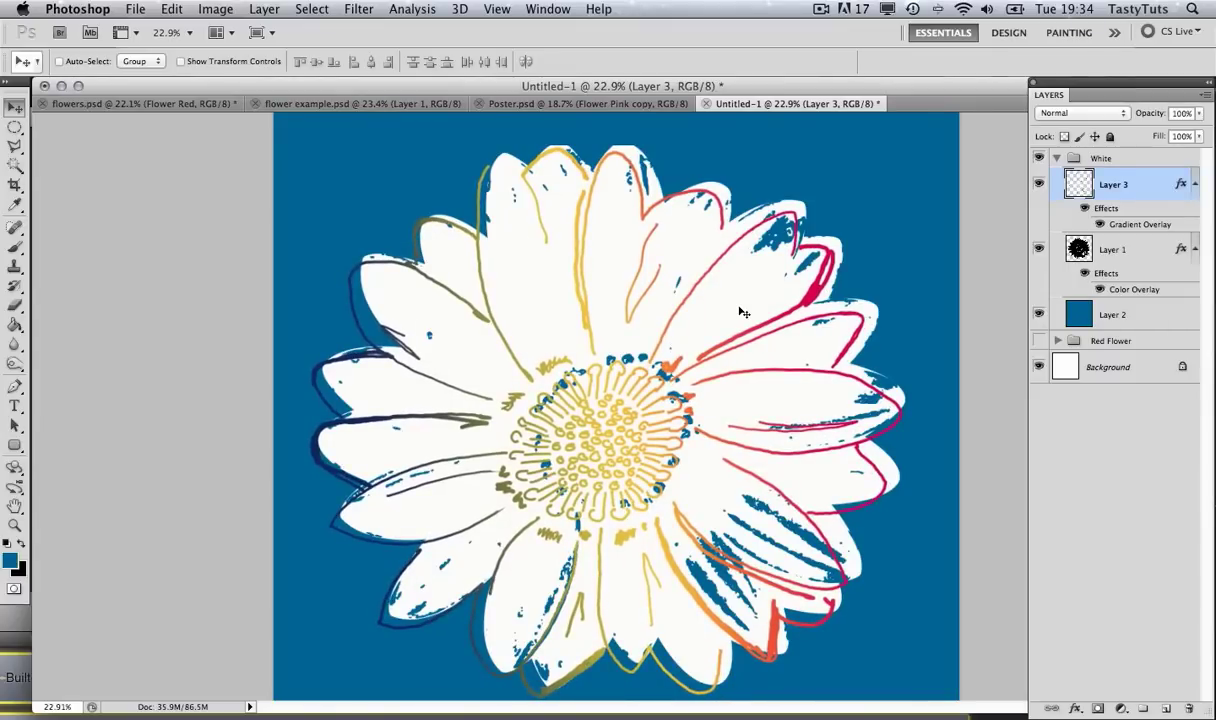
key(Up)
key(Up)
key(Up)
key(Up)
key(Up)
key(Up)
key(Up)
key(Up)
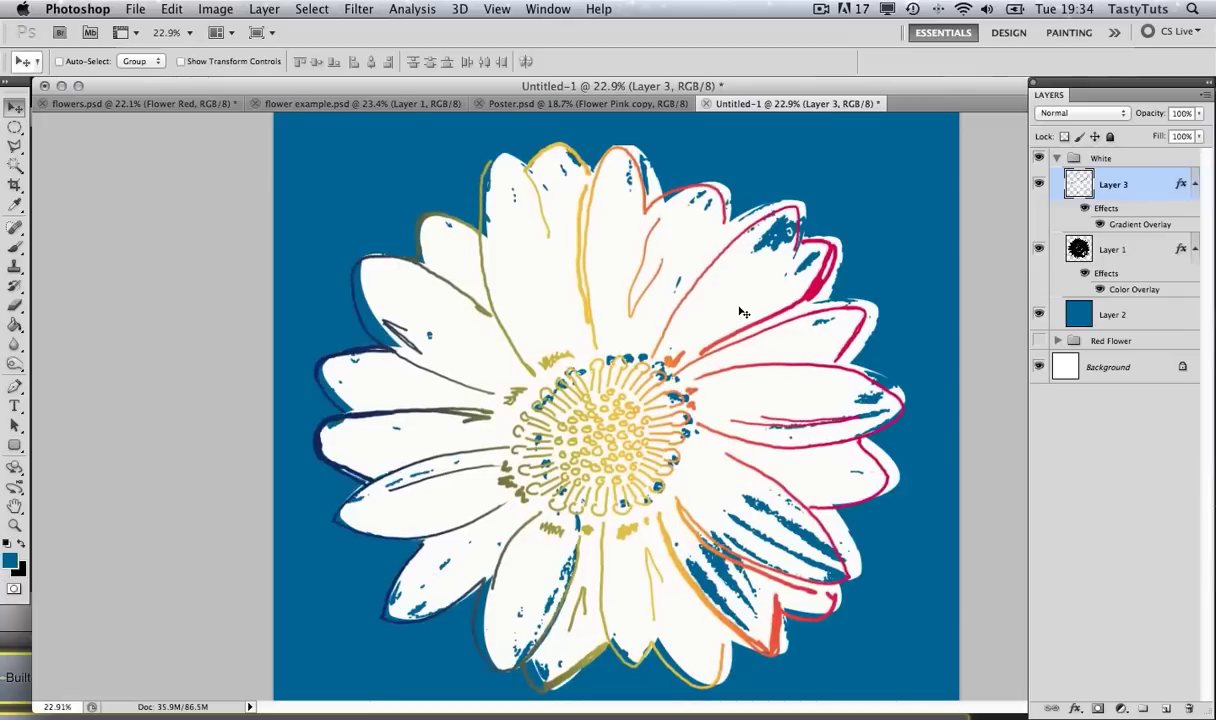
key(Left)
key(Left)
key(Left)
key(Left)
key(Left)
key(Left)
key(Left)
key(Left)
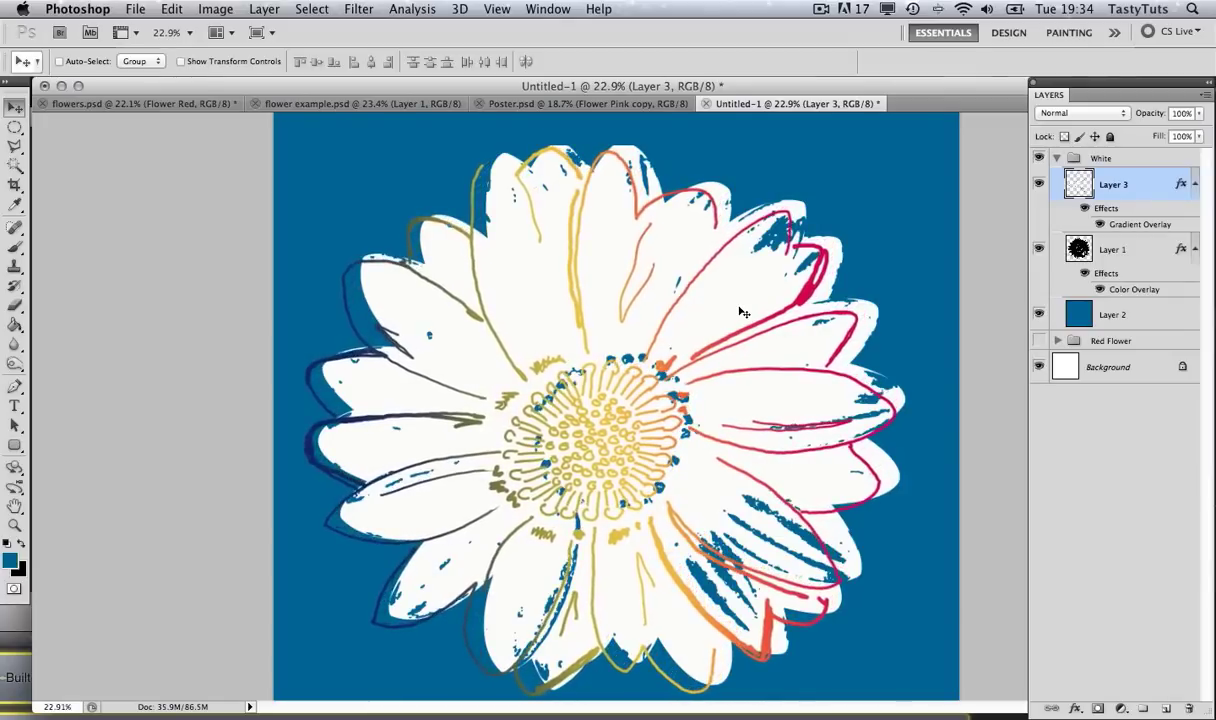
key(Left)
key(Left)
key(Left)
key(Left)
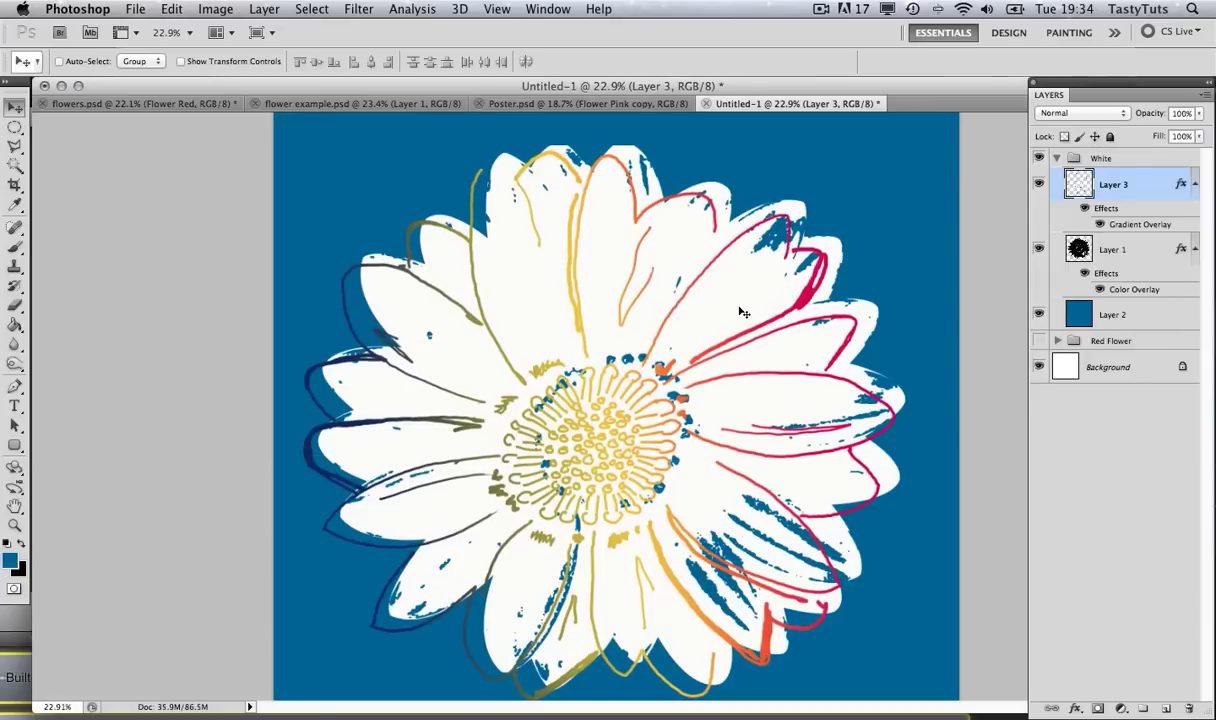
key(Right)
key(Right)
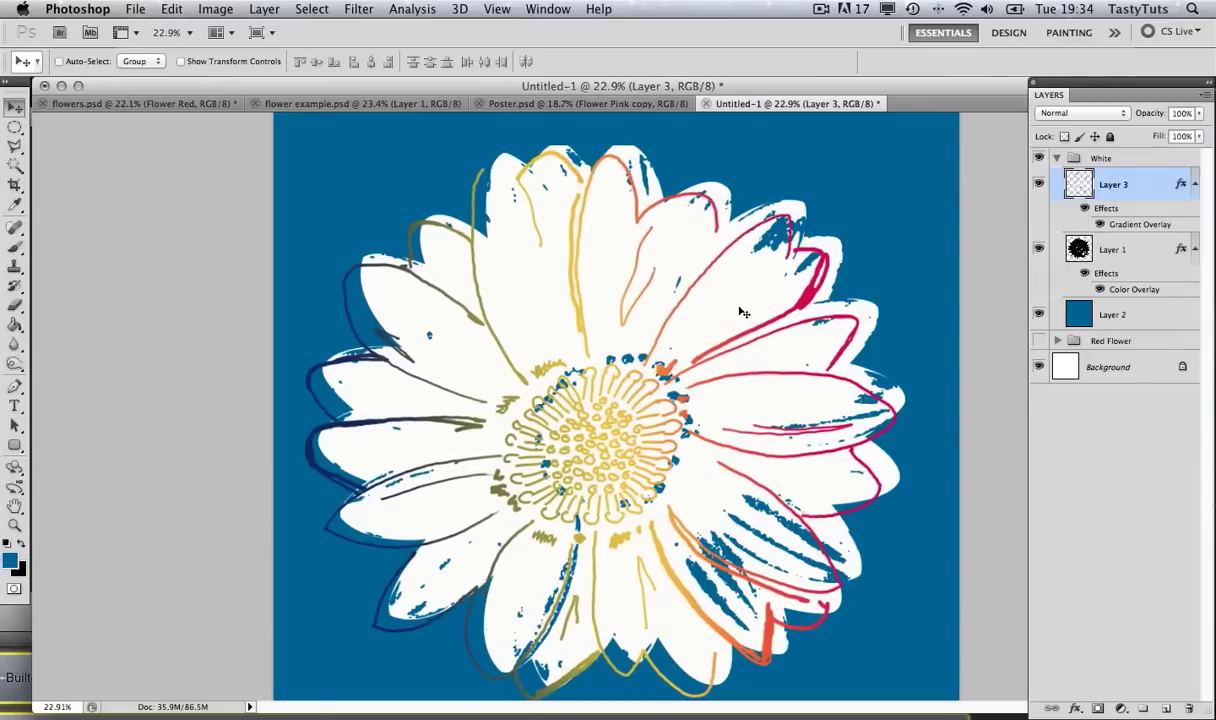
key(Up)
key(Up)
key(Up)
key(Up)
key(Up)
key(Up)
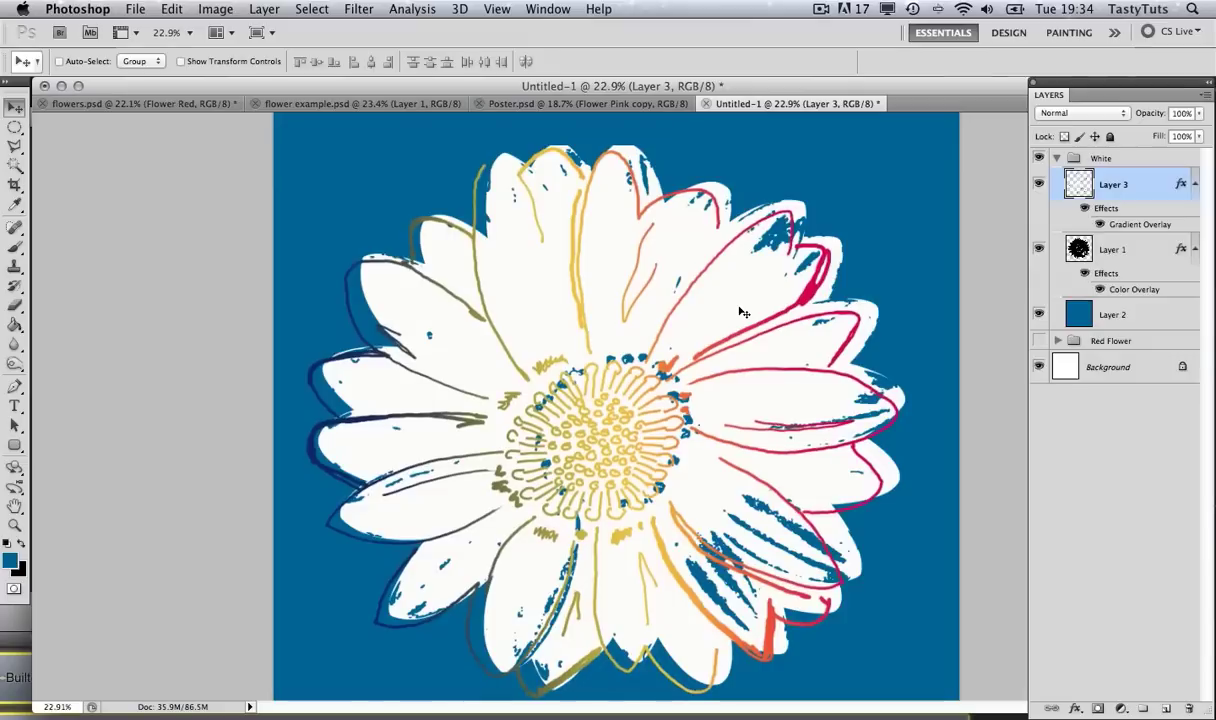
key(Left)
key(Left)
key(Left)
key(Left)
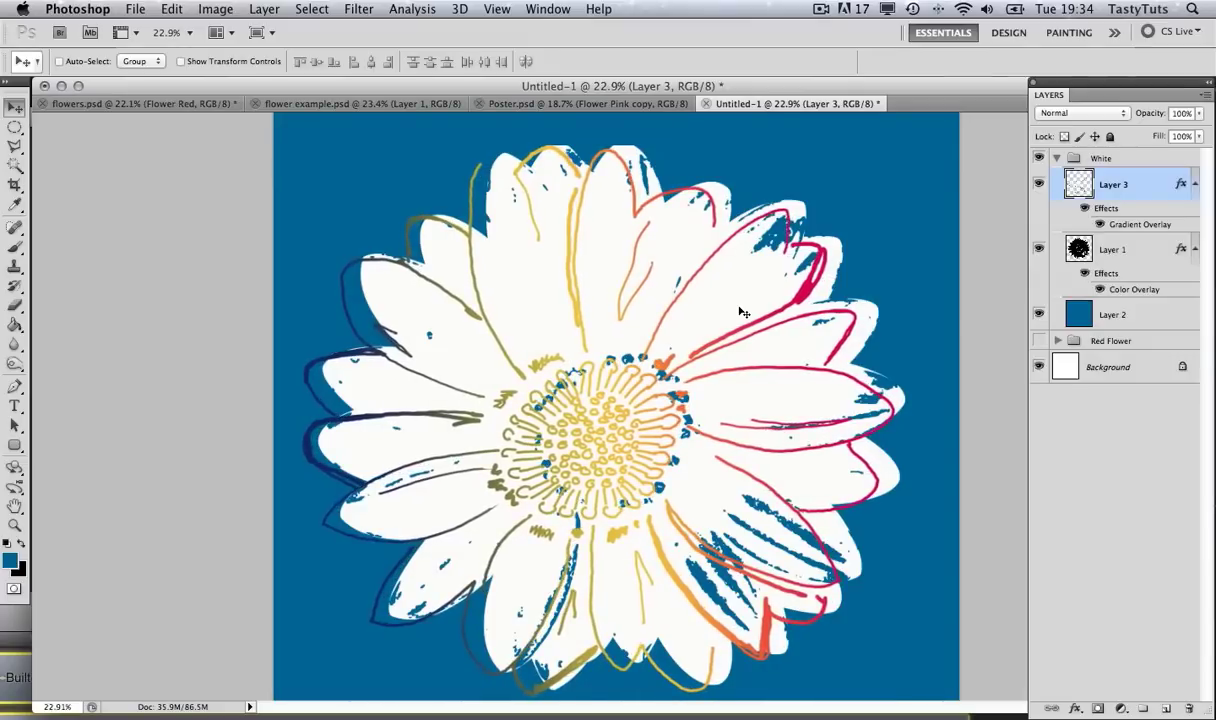
key(Right)
key(Right)
key(Right)
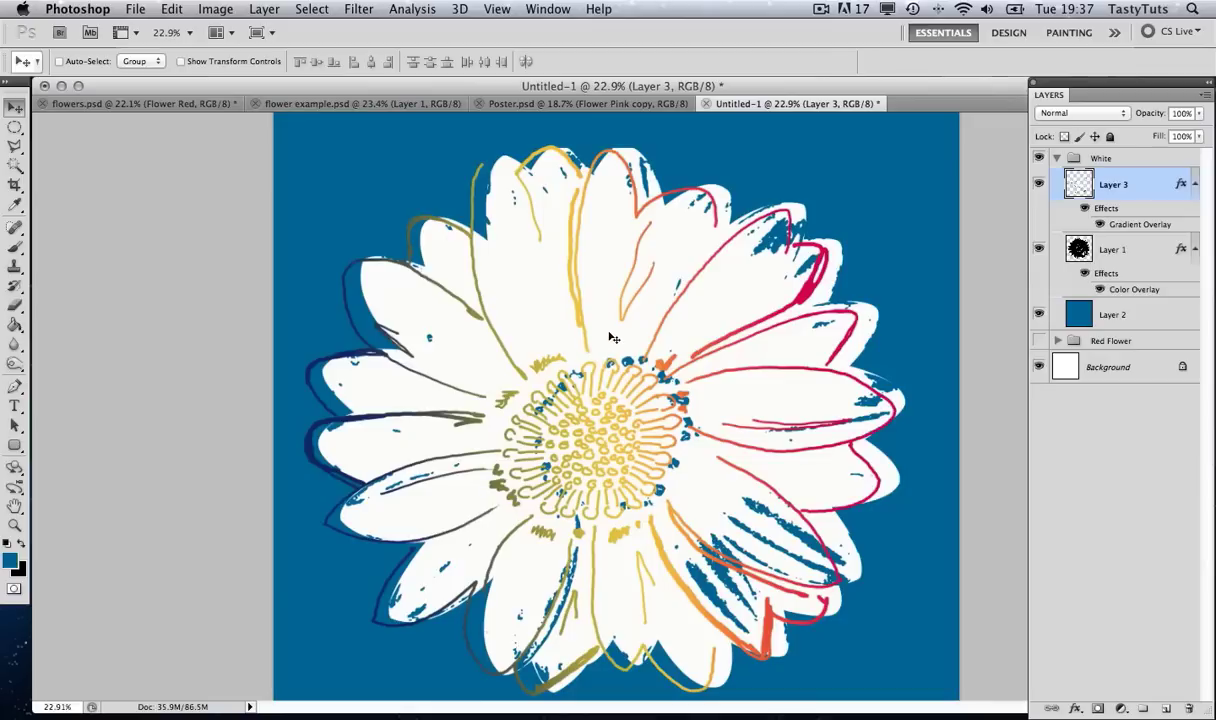
- Duplicate the White group, hide the original and rename the copy as "Black"
click(1058, 159)
right_click(1060, 162)
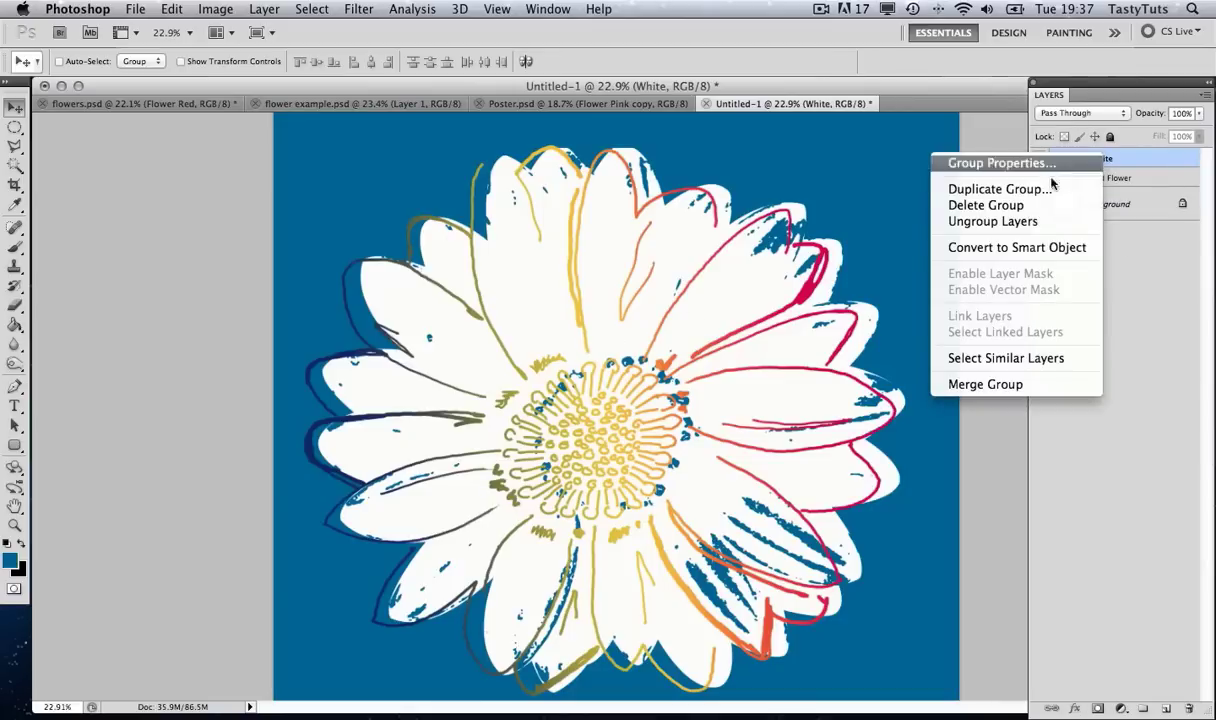
click(1000, 189)
click(773, 297)
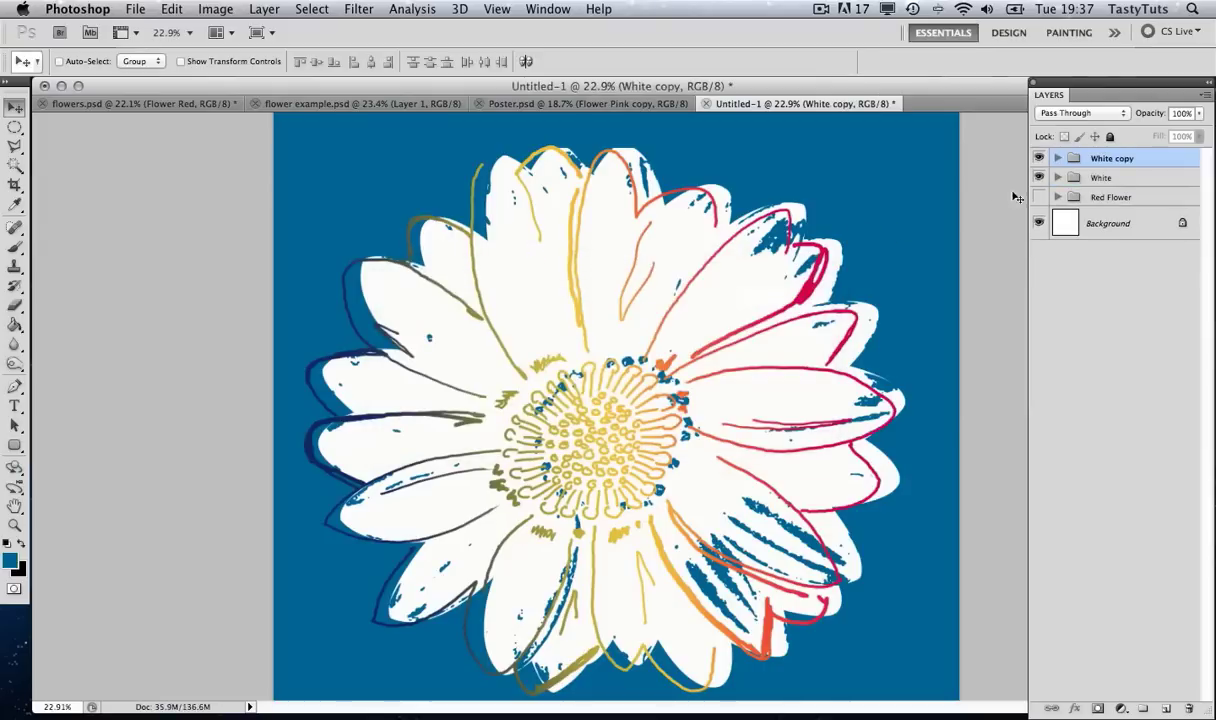
click(1038, 177)
double_click(1101, 159)
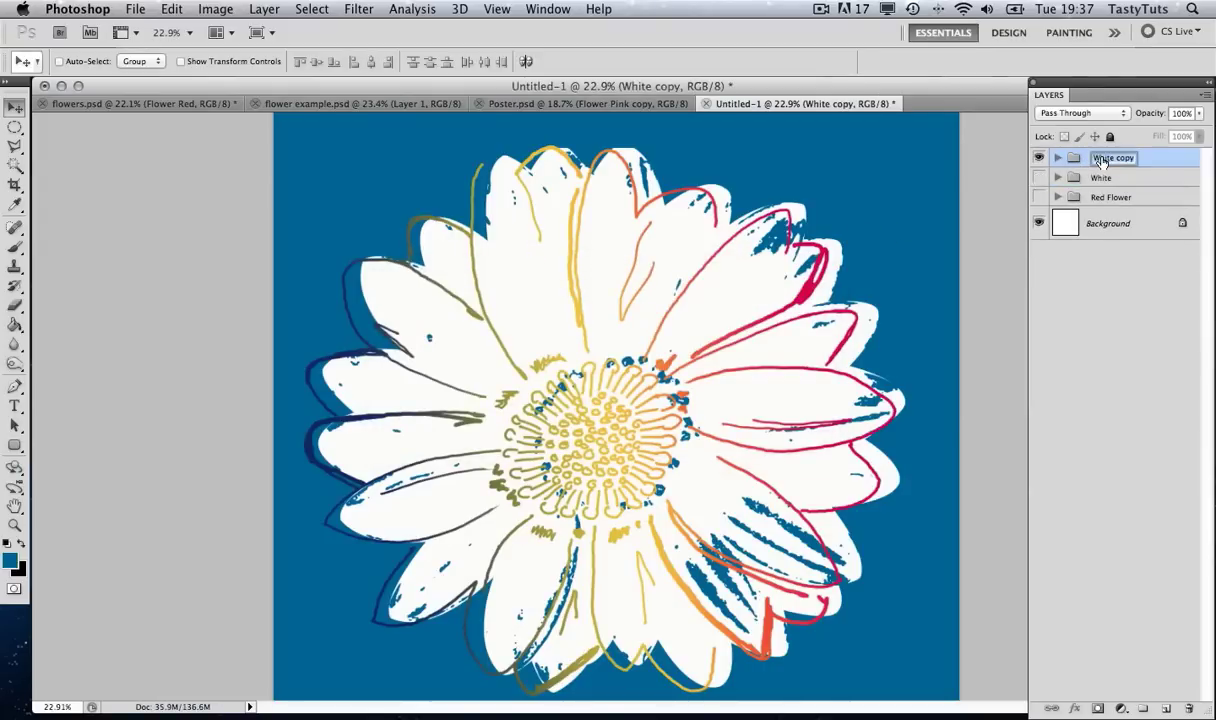
text(B)
click(1129, 177)
- Change the Color Overlay of the flower layer in the Black group to black #000000
click(1057, 158)
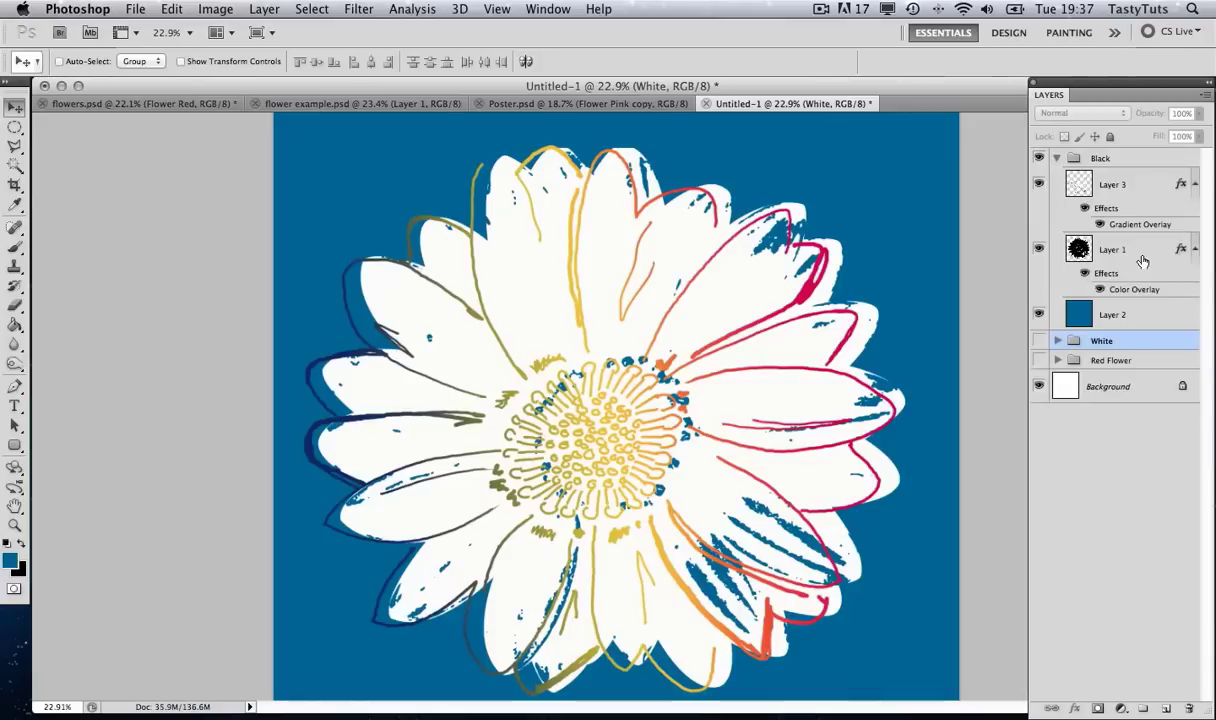
click(1148, 251)
double_click(1148, 251)
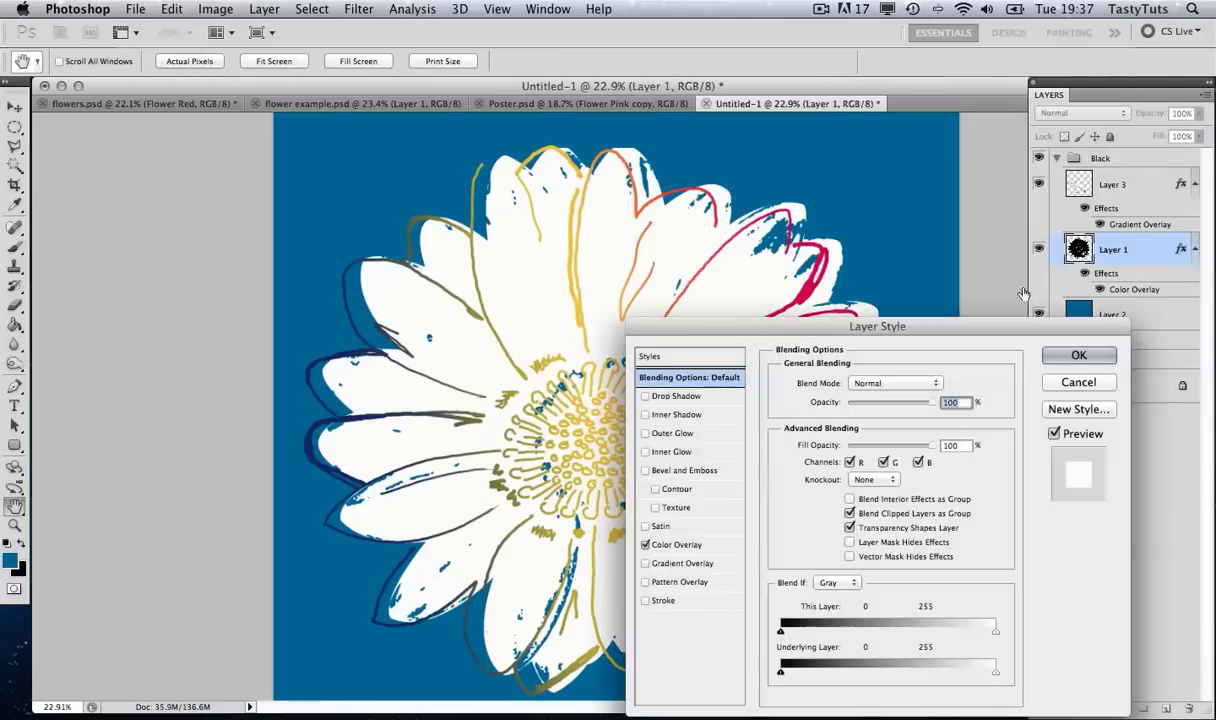
click(672, 544)
click(941, 383)
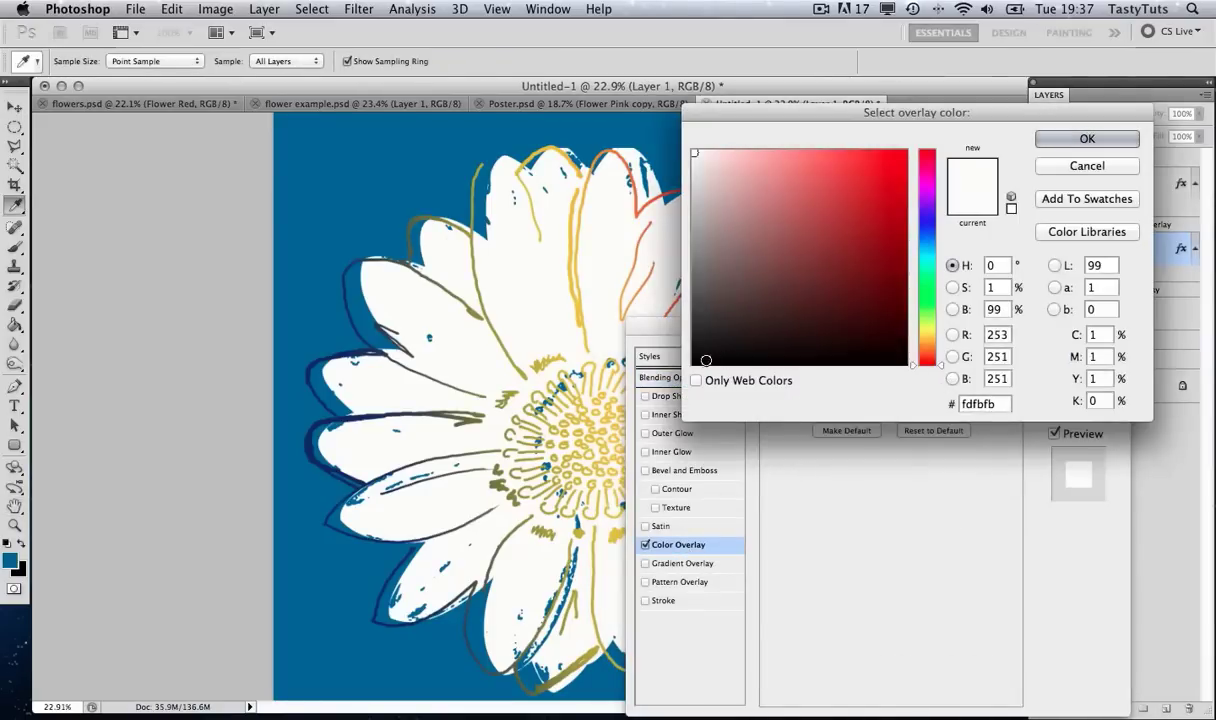
click(697, 364)
click(1055, 140)
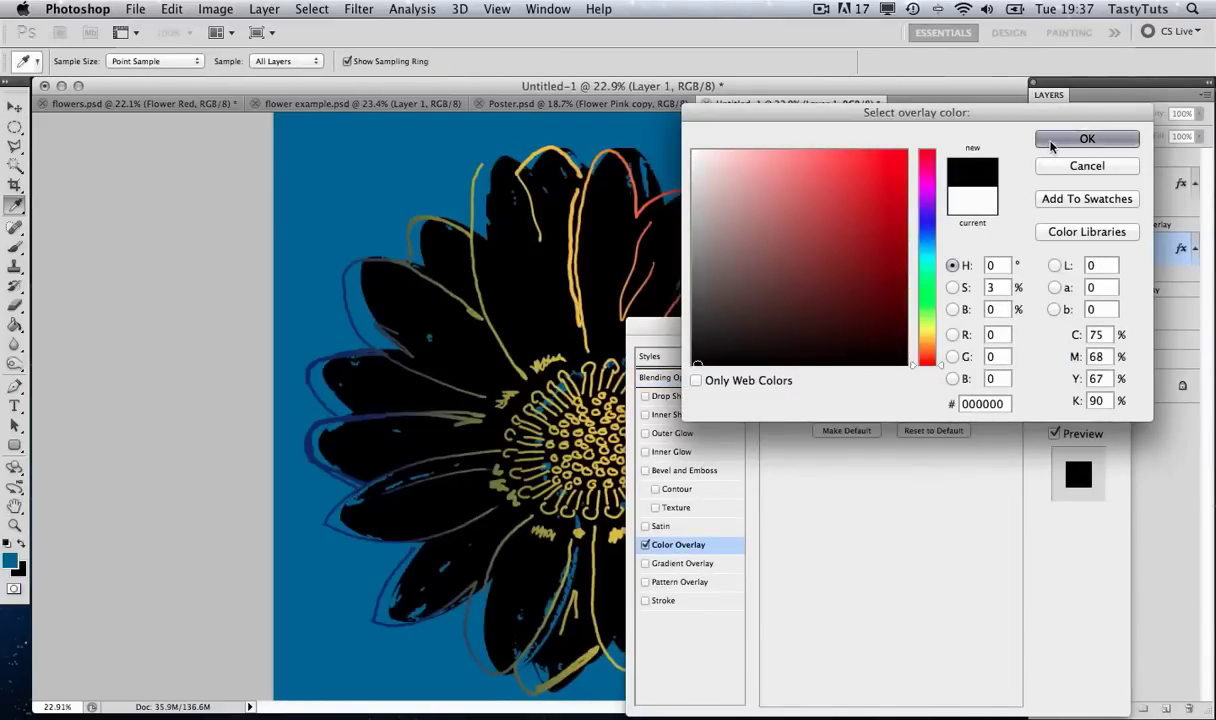
click(1075, 355)
- Fill the blue background layer in the Black group with a crimson red of hue 347°
click(1148, 313)
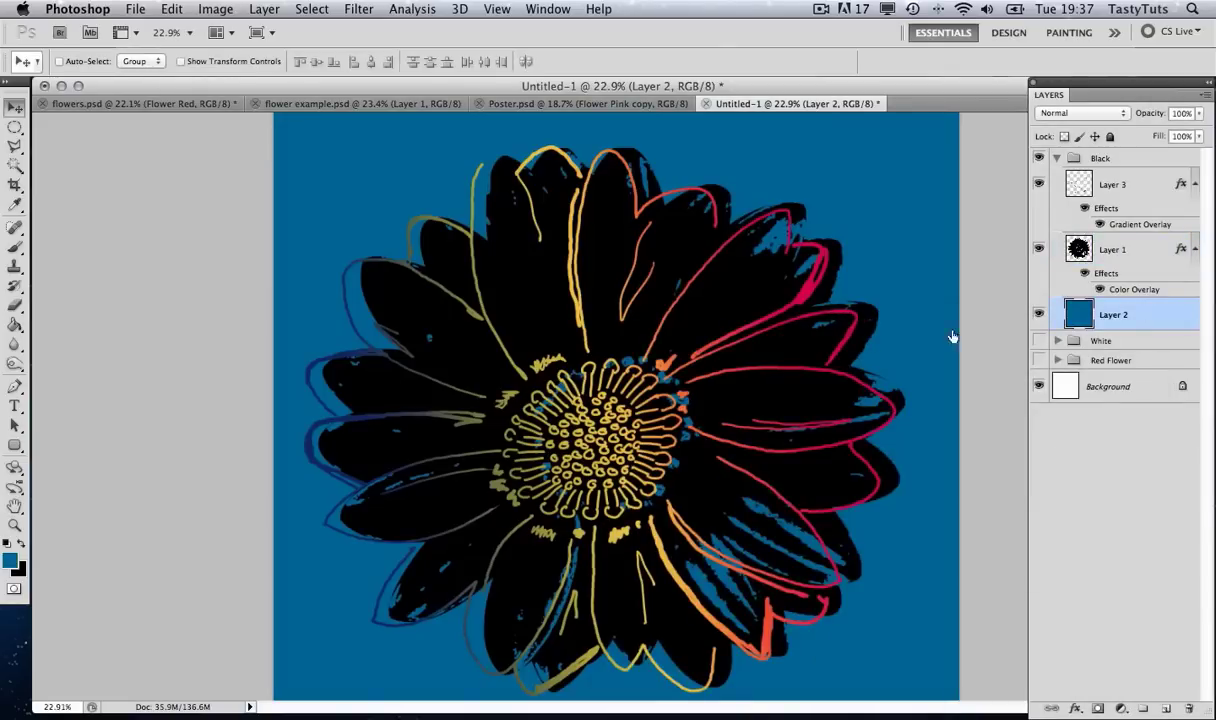
click(10, 563)
click(930, 160)
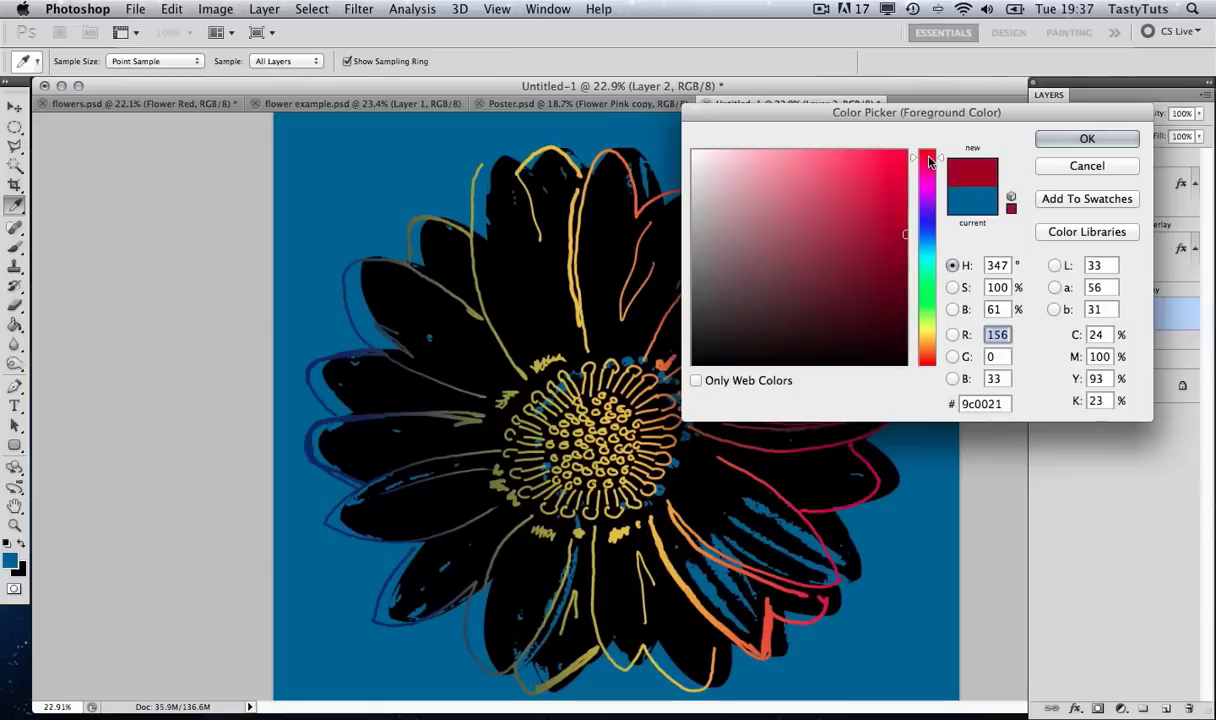
click(900, 197)
click(1050, 140)
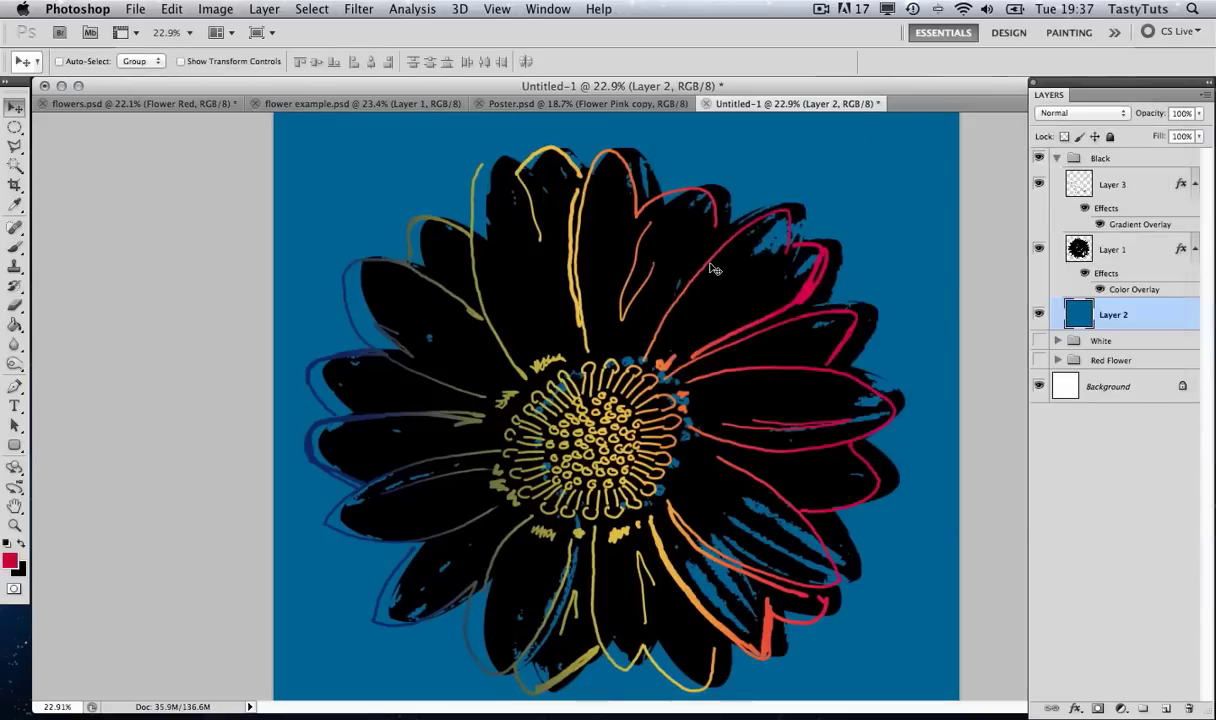
click(15, 320)
click(438, 220)
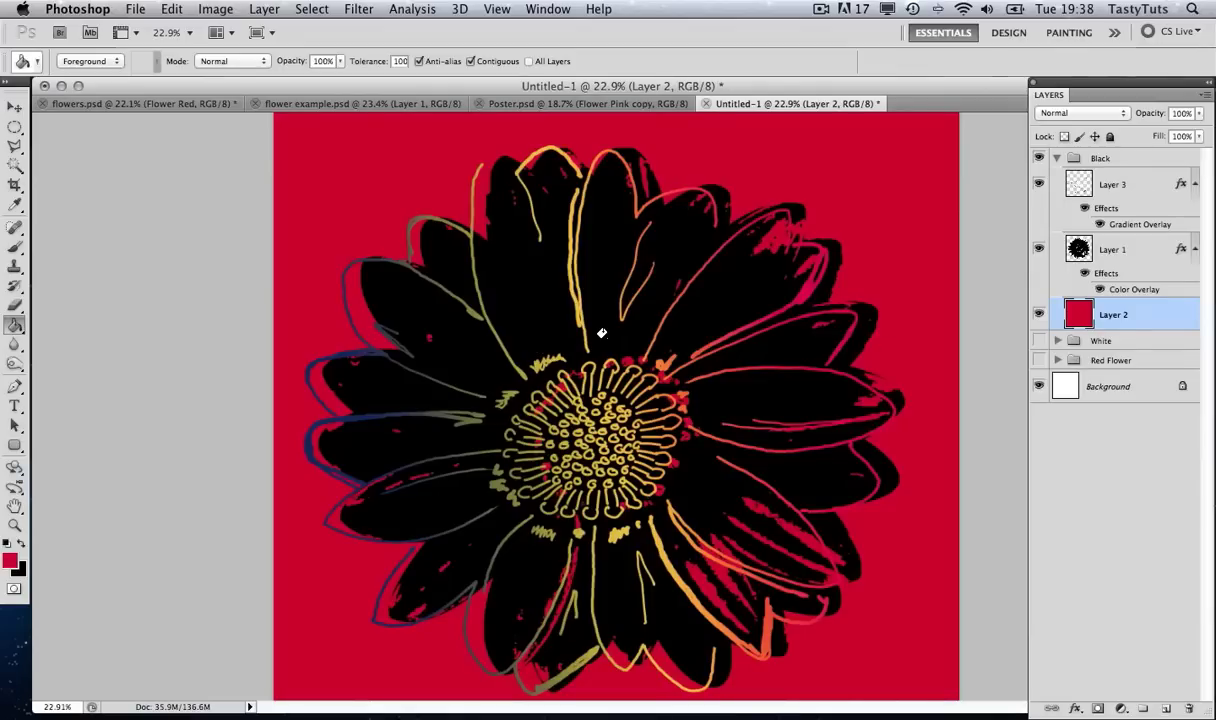
- Collapse the Black group and set group visibility so only the Red Flower group and the Background layer show
key(z)
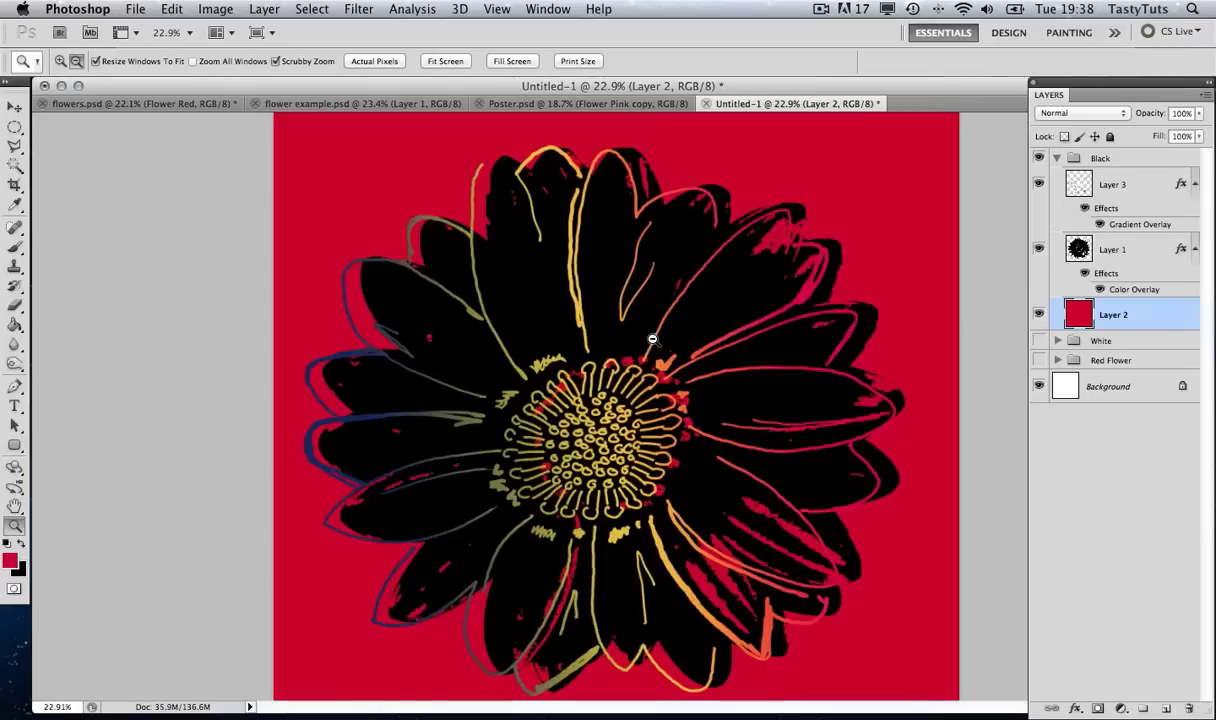
alt+click(652, 340)
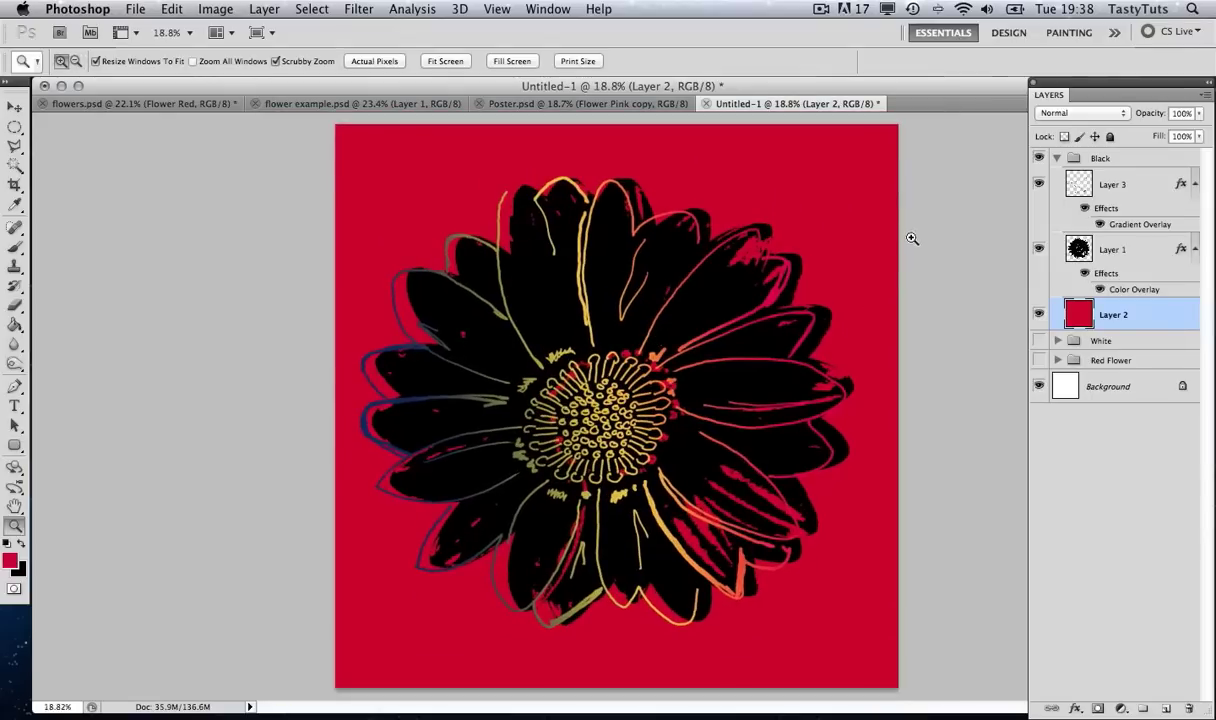
click(1058, 161)
drag(1040, 177, 1040, 197)
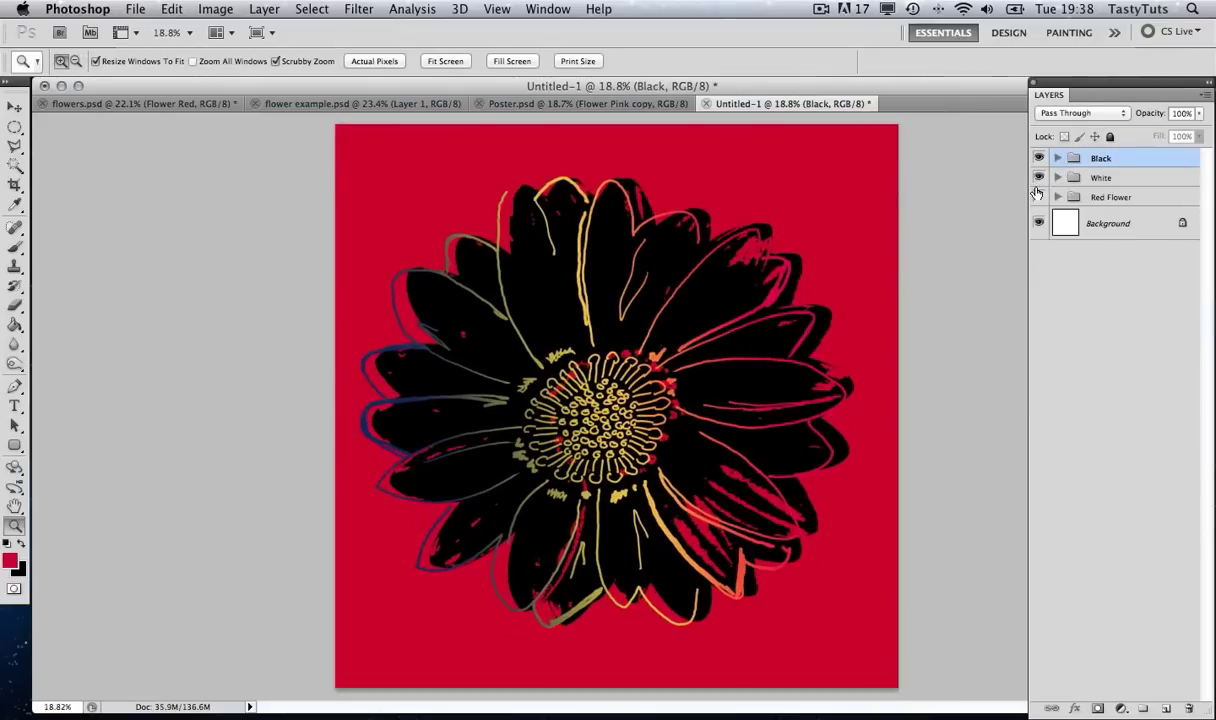
click(1040, 160)
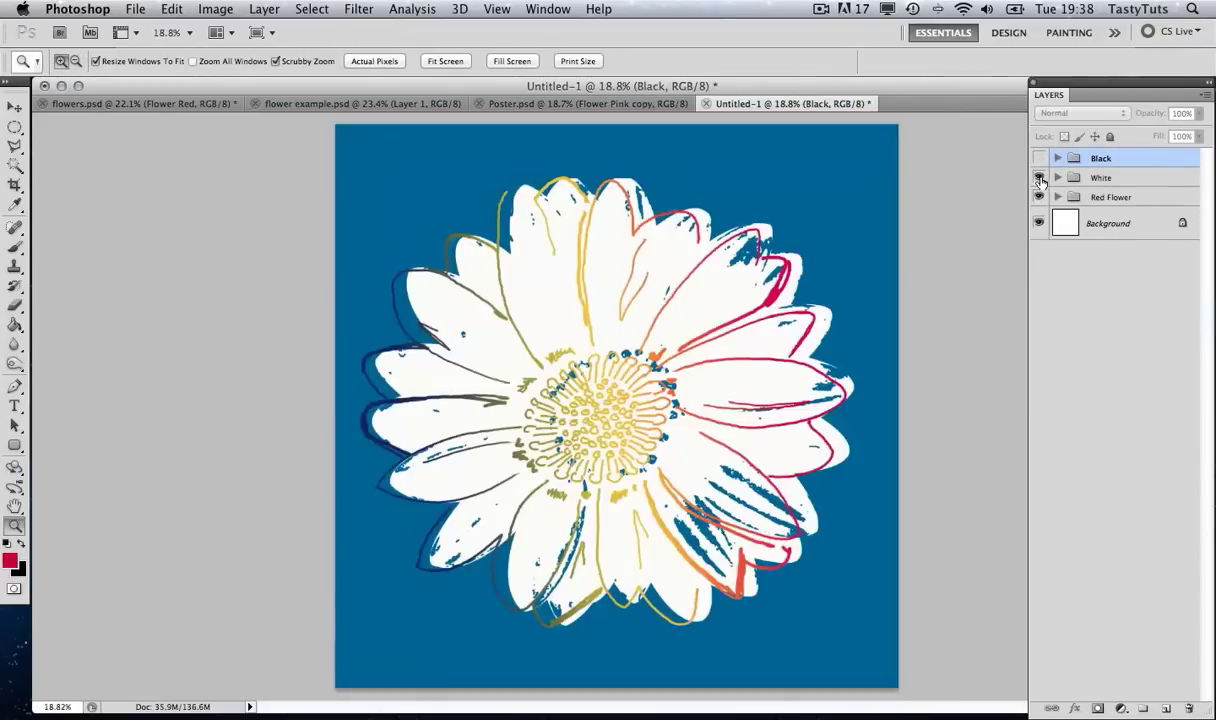
click(1040, 178)
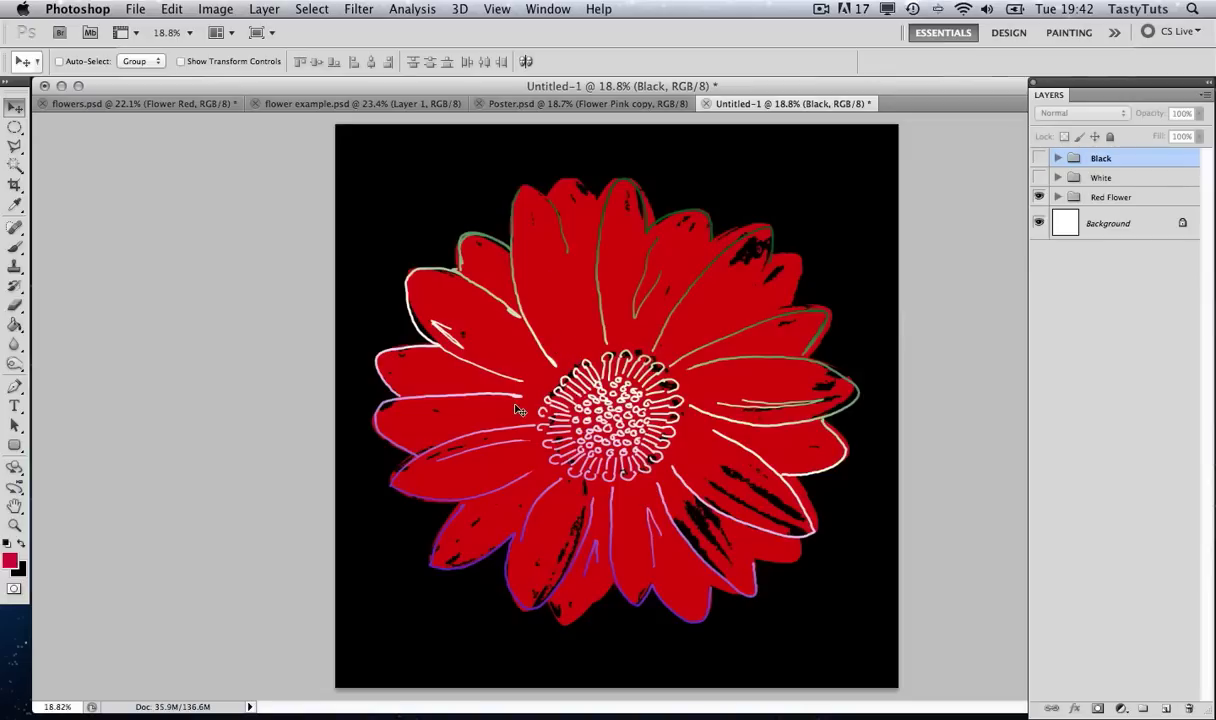
- Create a new RGB document 120 cm wide and 90 cm high at 300 pixels/inch with a white background
click(134, 9)
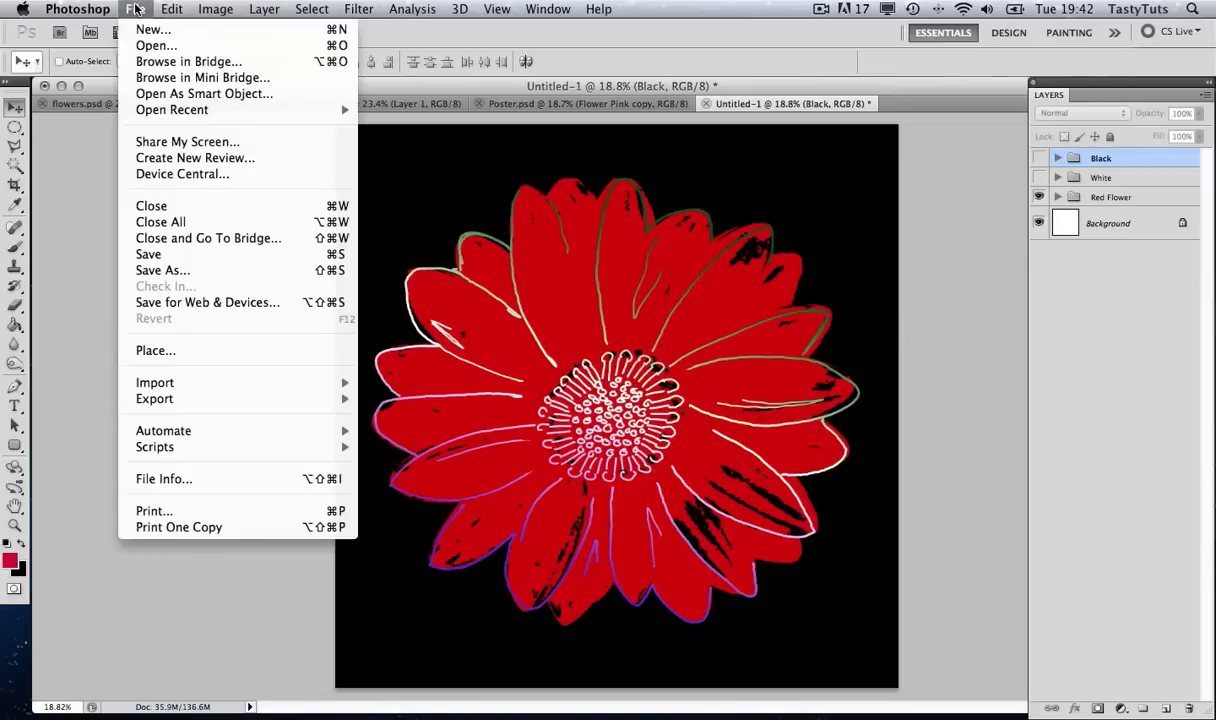
click(160, 30)
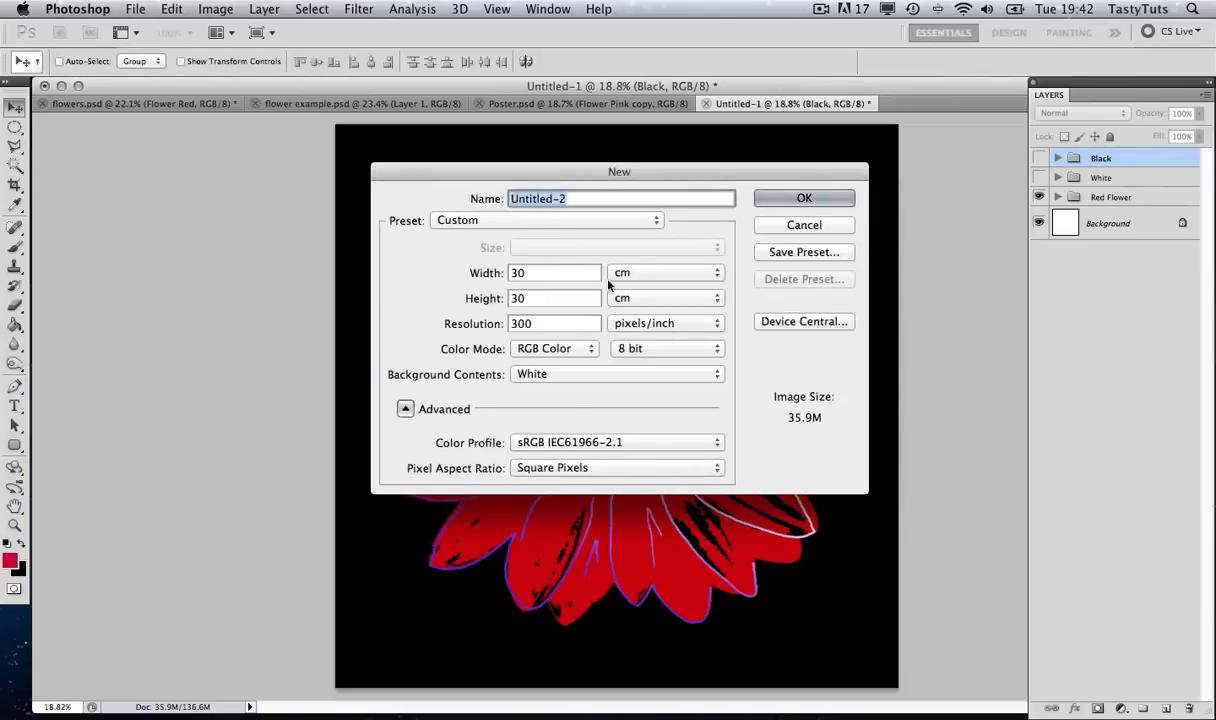
drag(567, 273, 497, 273)
text(120)
key(Tab)
text(90)
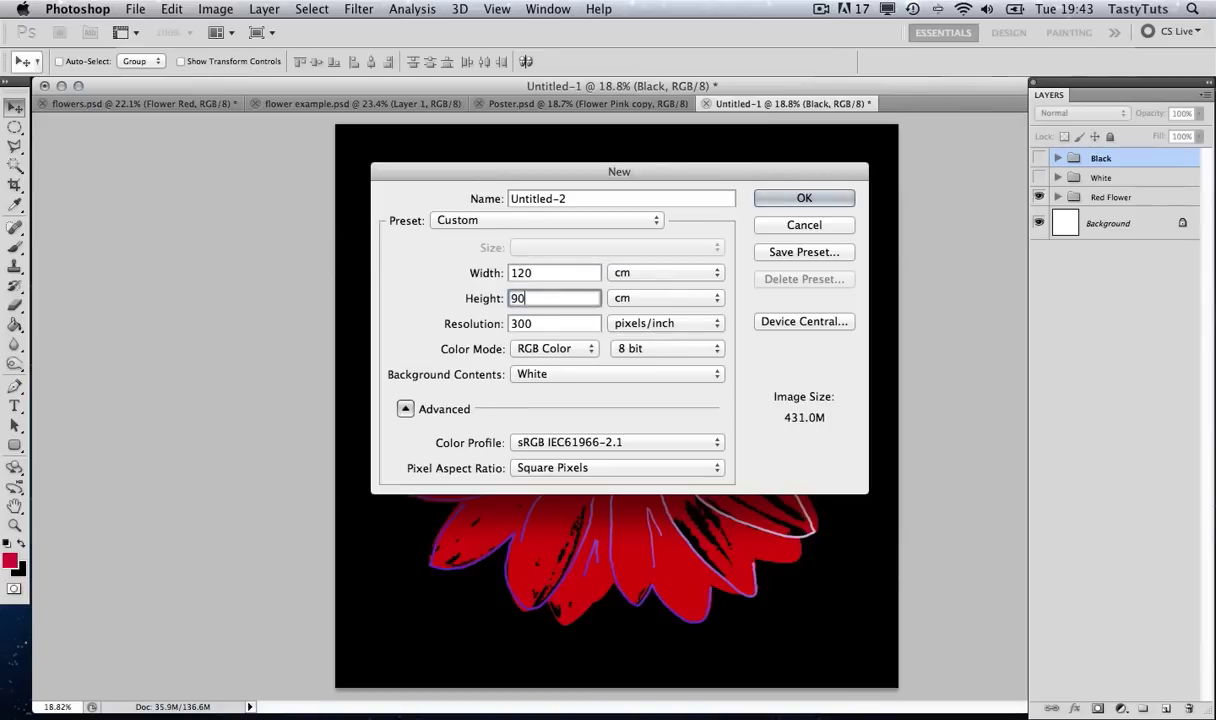
click(805, 197)
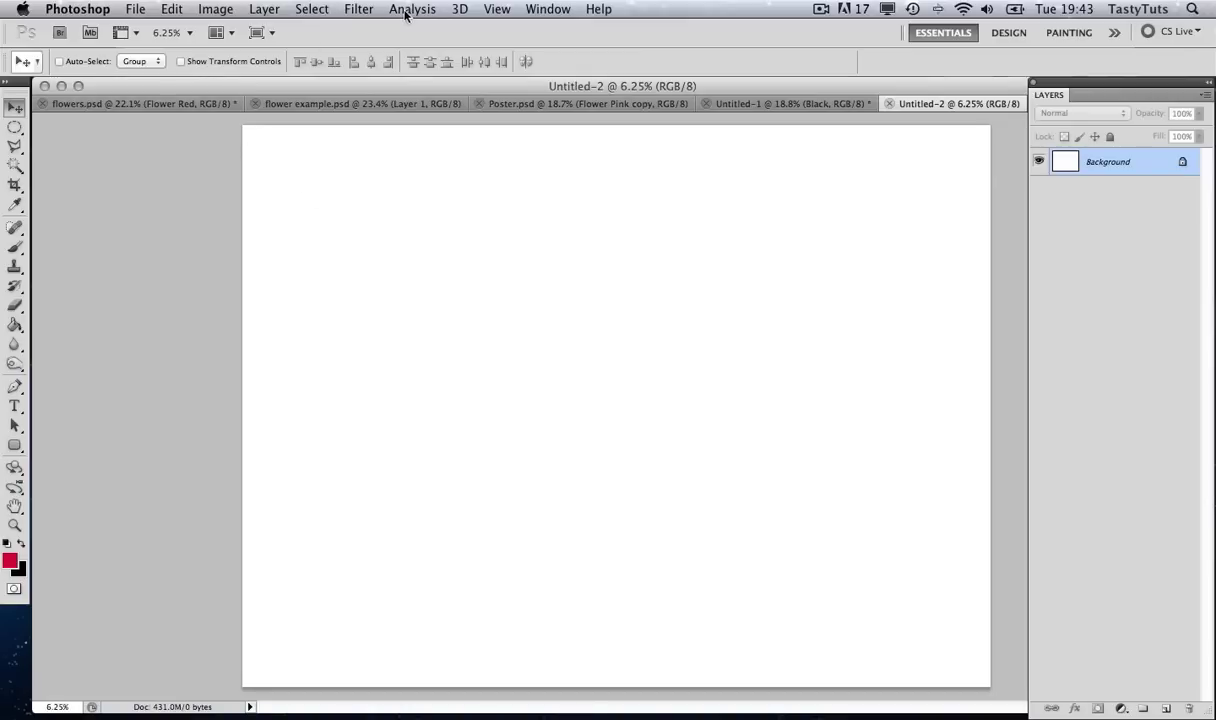
- Display the grid over the blank document
click(499, 9)
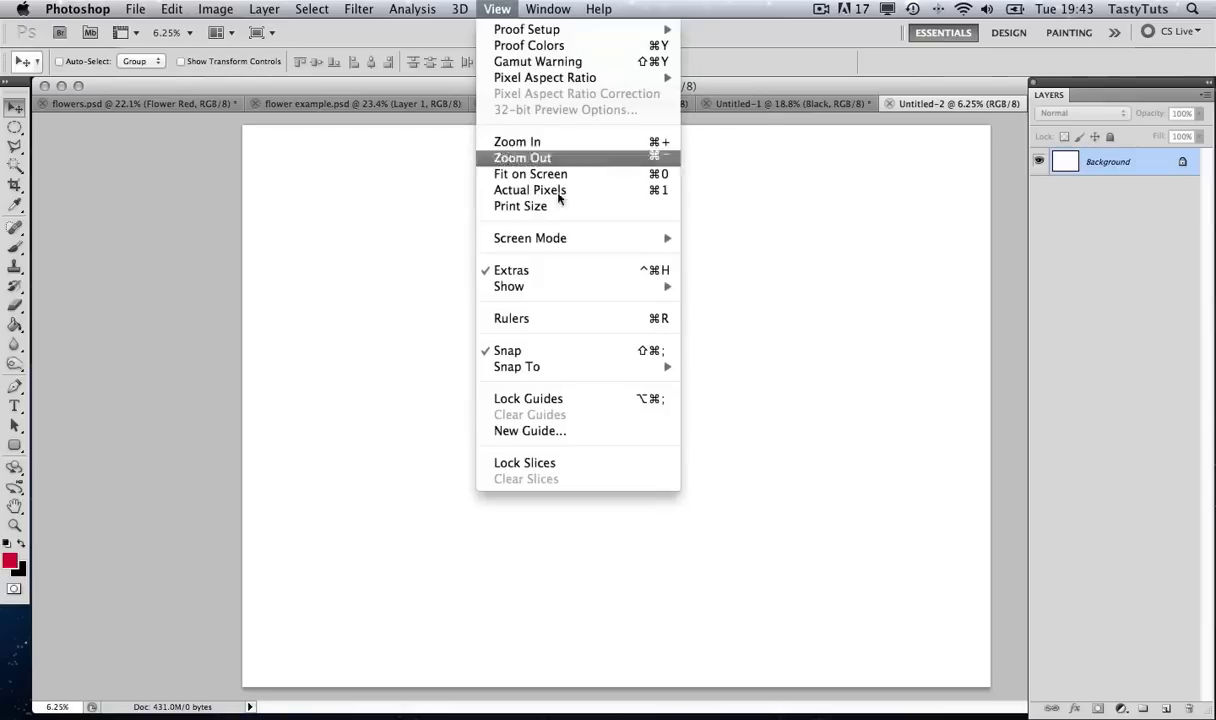
mouse_move(599, 290)
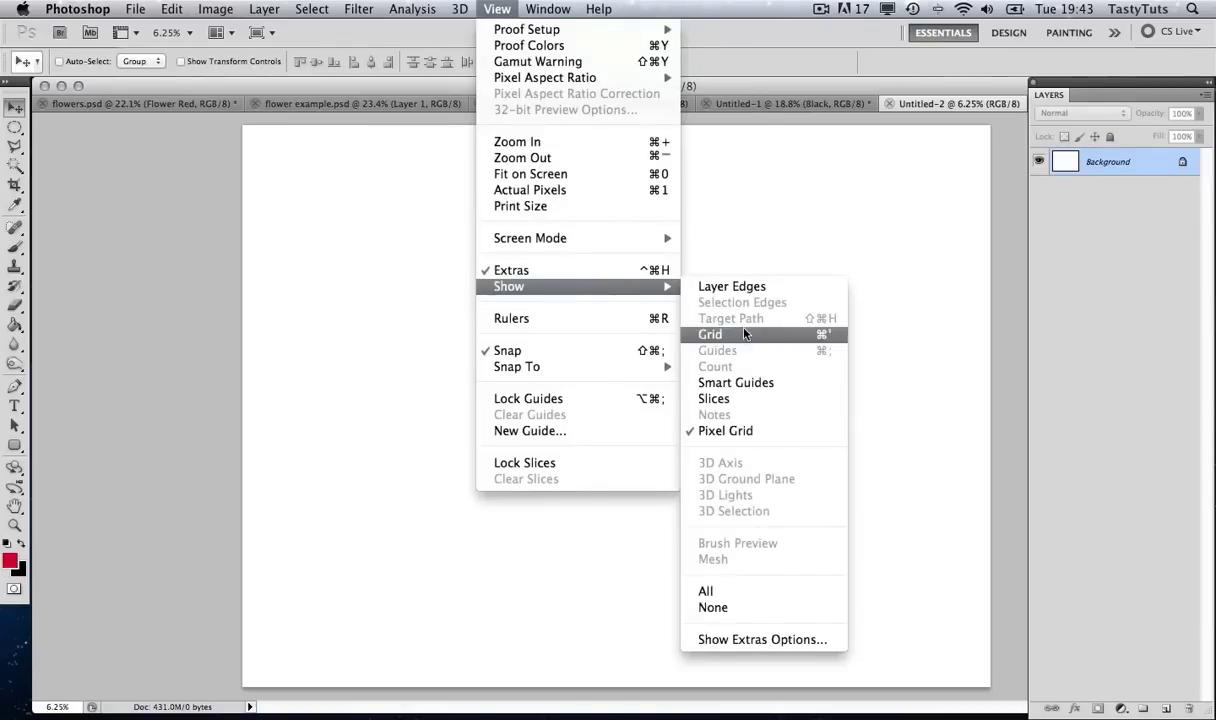
click(712, 334)
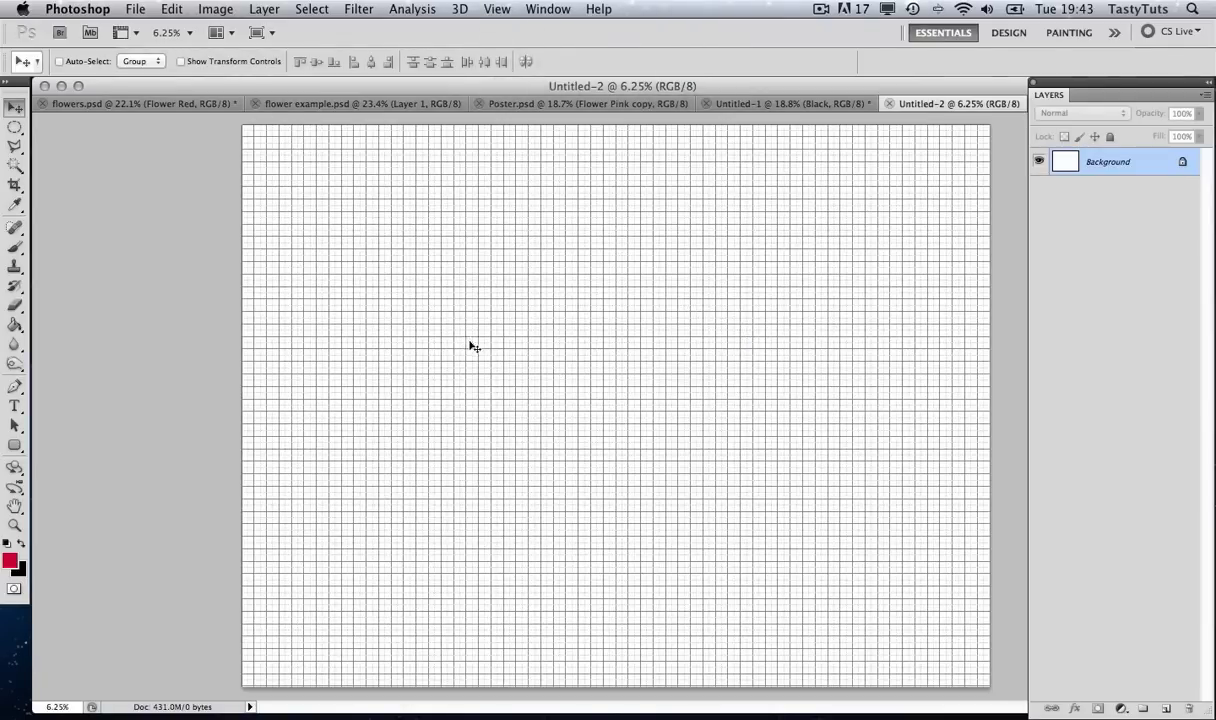
- Set the grid preferences to a gridline every 30 cm
click(94, 12)
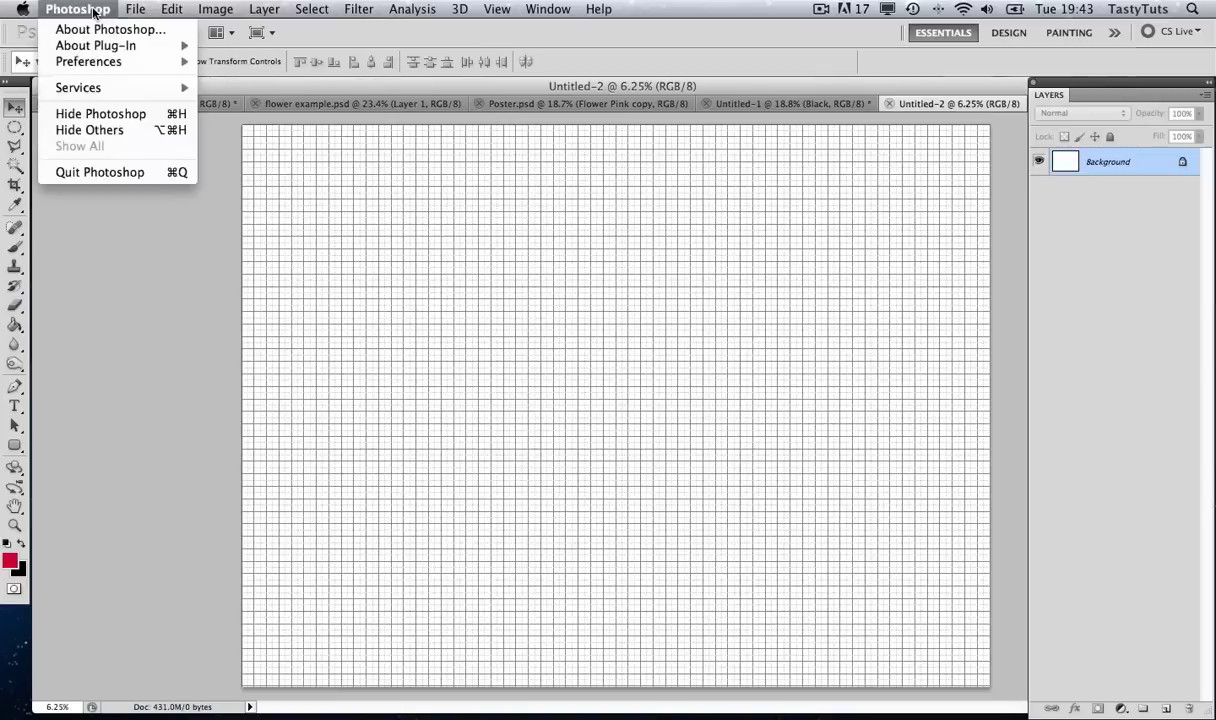
mouse_move(108, 61)
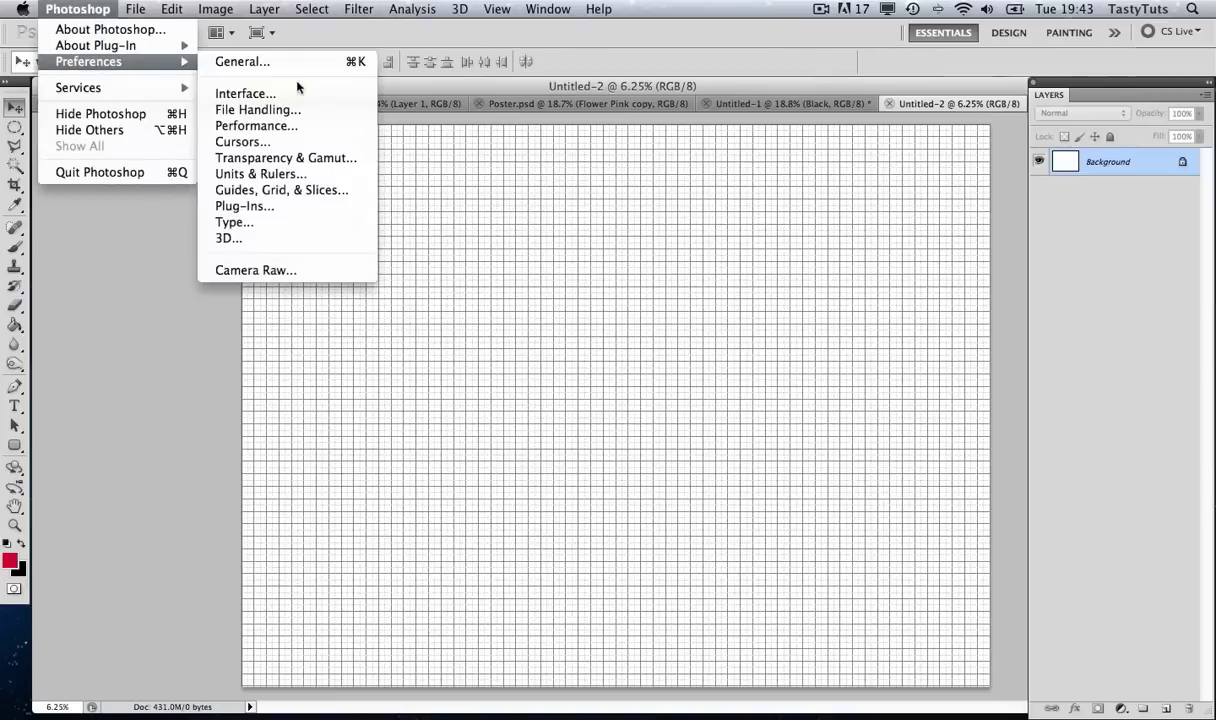
click(284, 190)
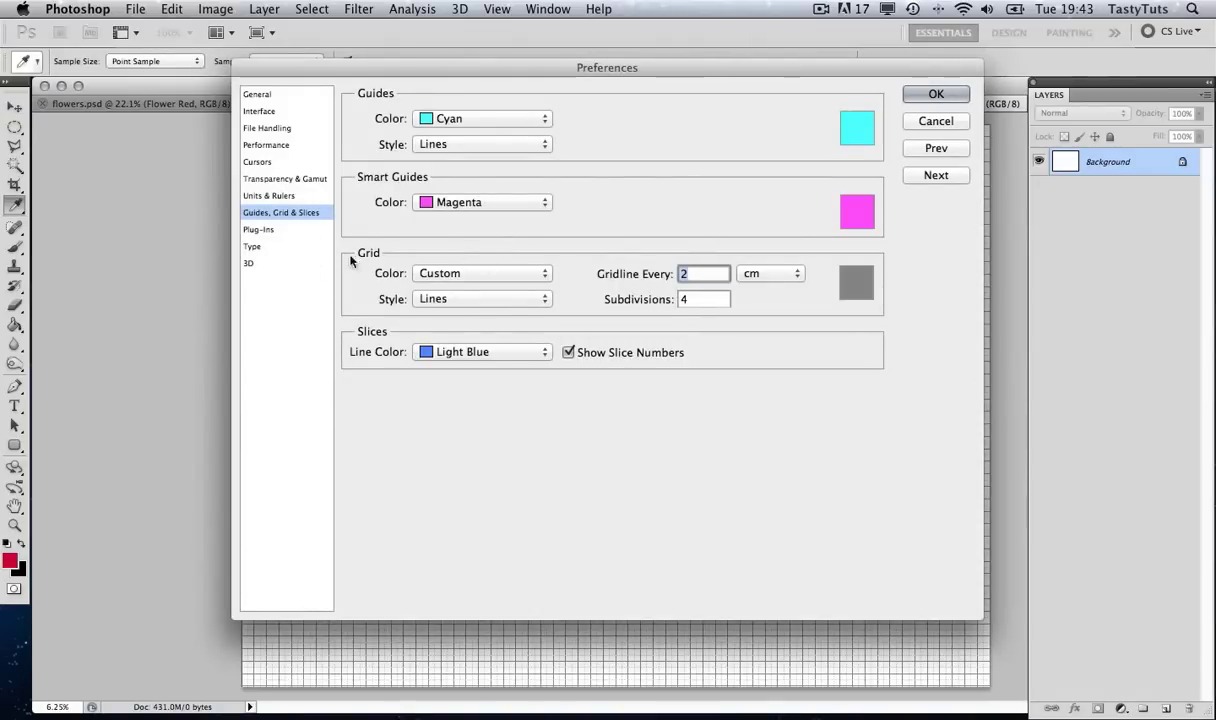
double_click(697, 270)
text(3)
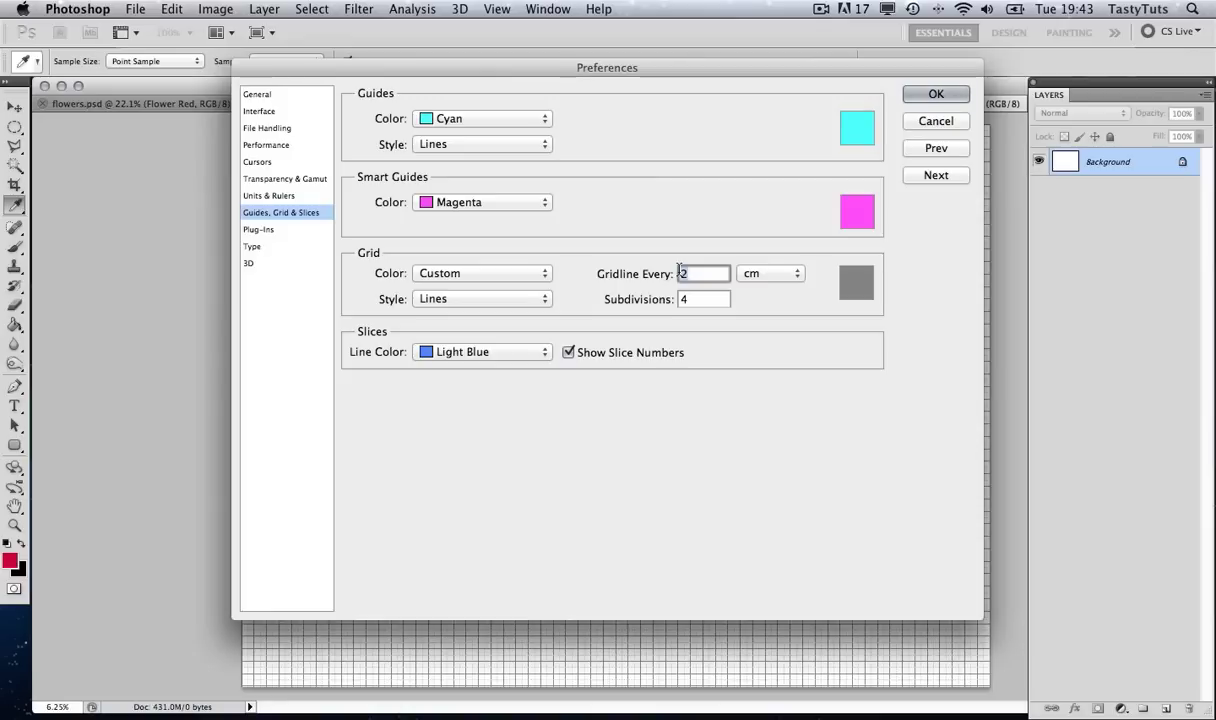
text(0)
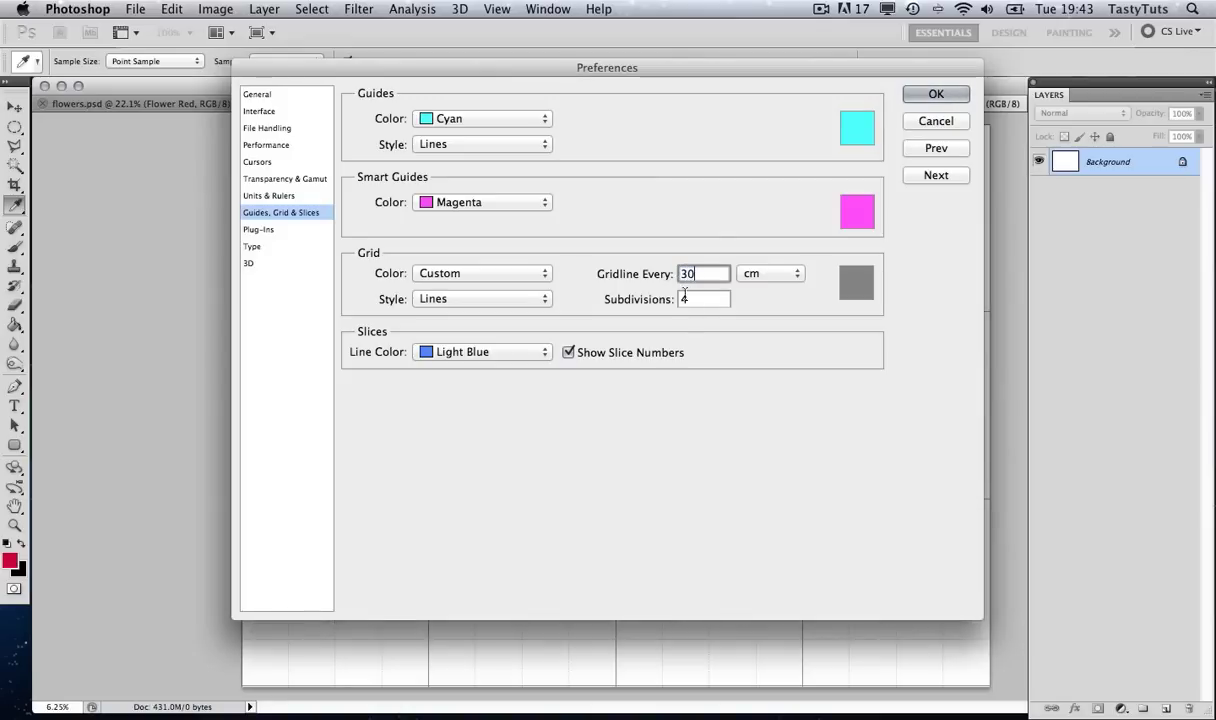
drag(657, 67, 502, 527)
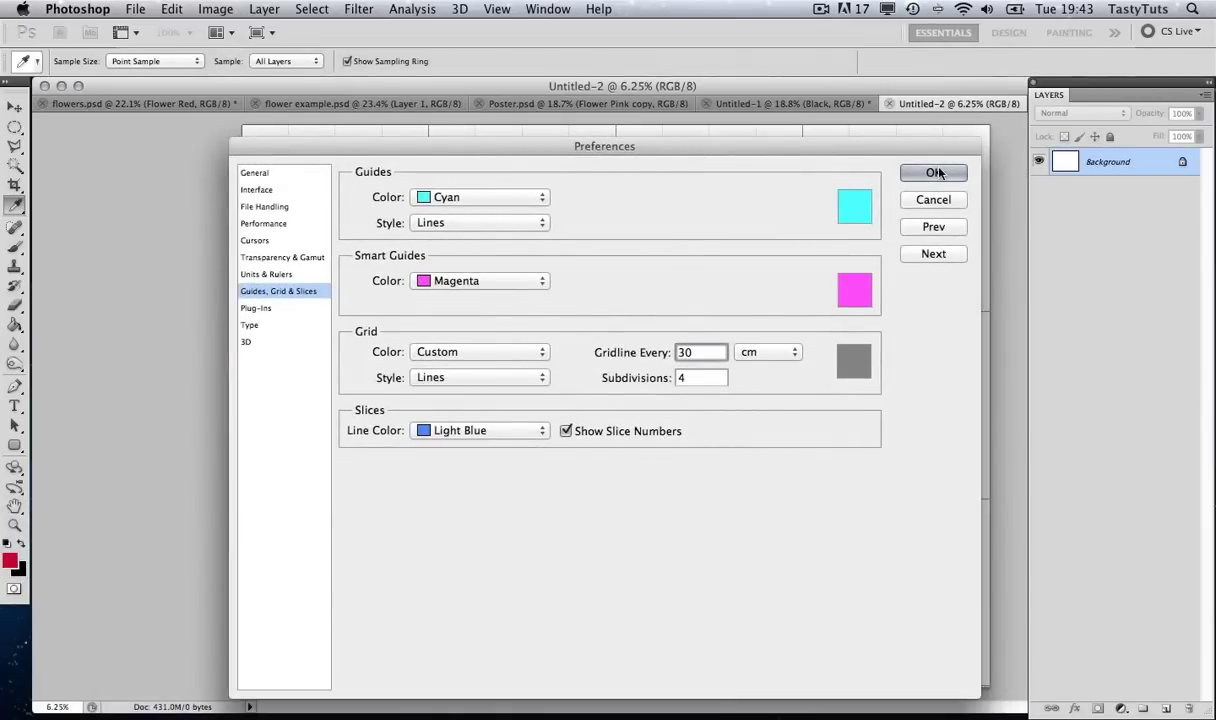
click(938, 172)
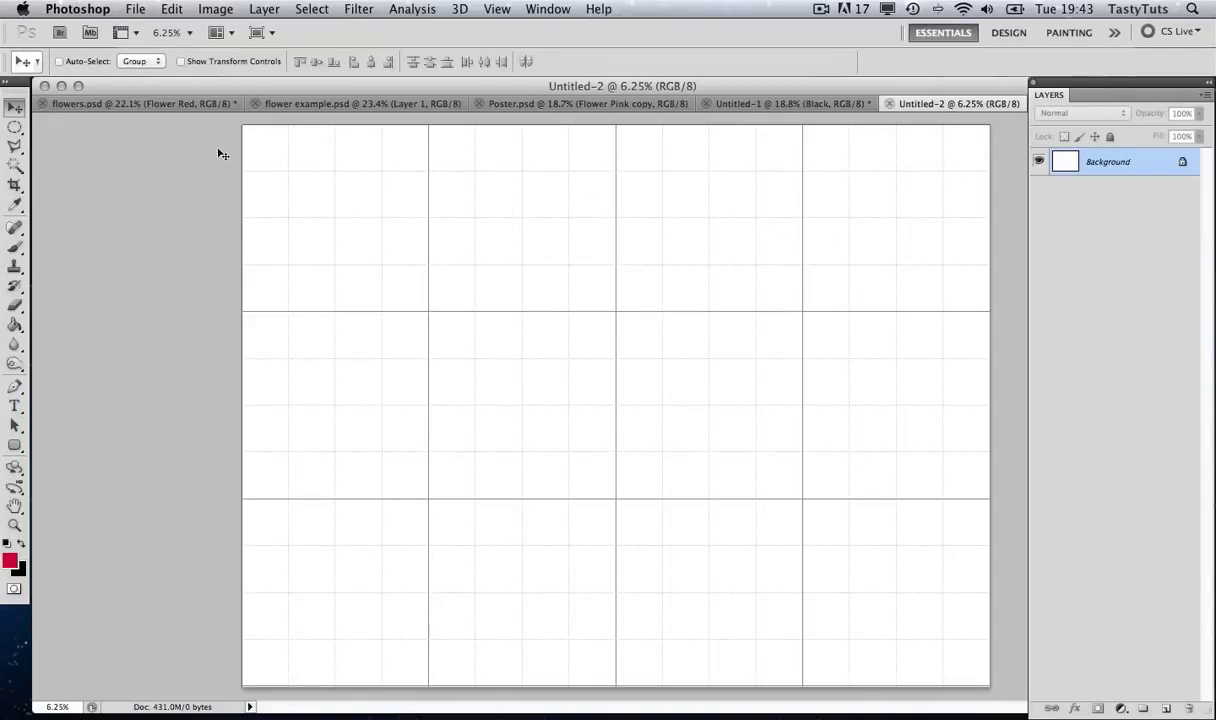
- Copy the Red Flower group from Untitled-1 into Untitled-2 and fit it in the poster's bottom-right grid square
click(760, 103)
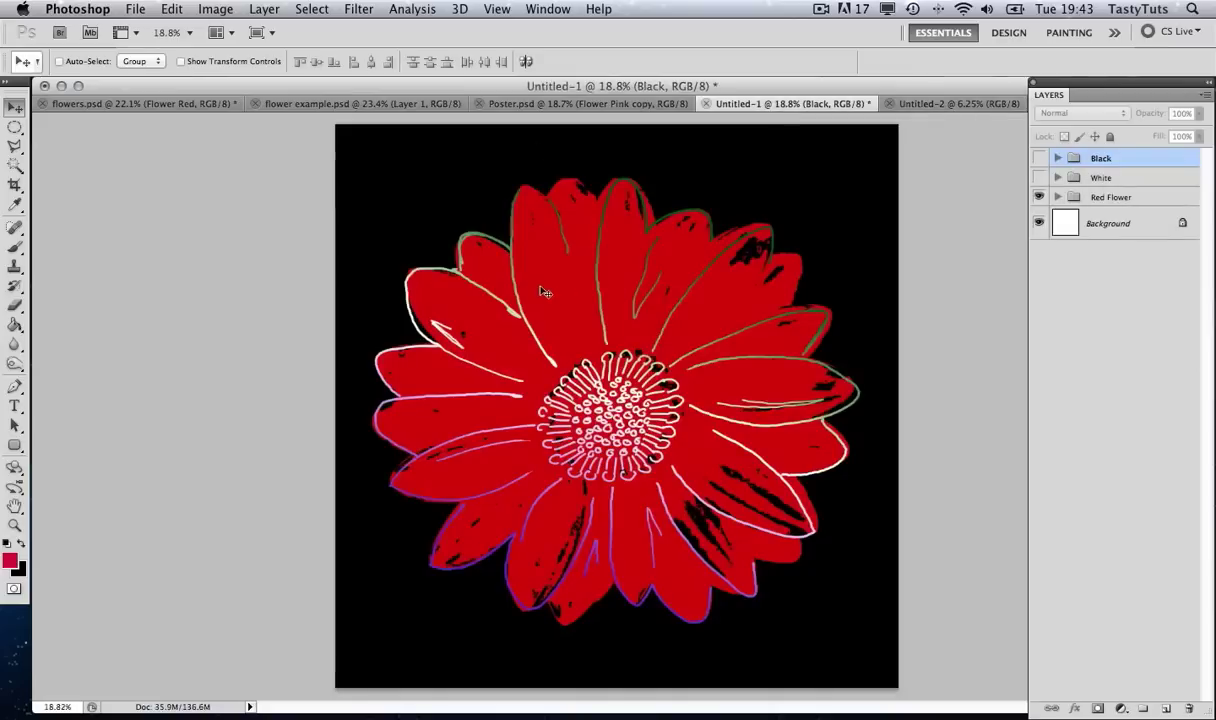
click(1095, 205)
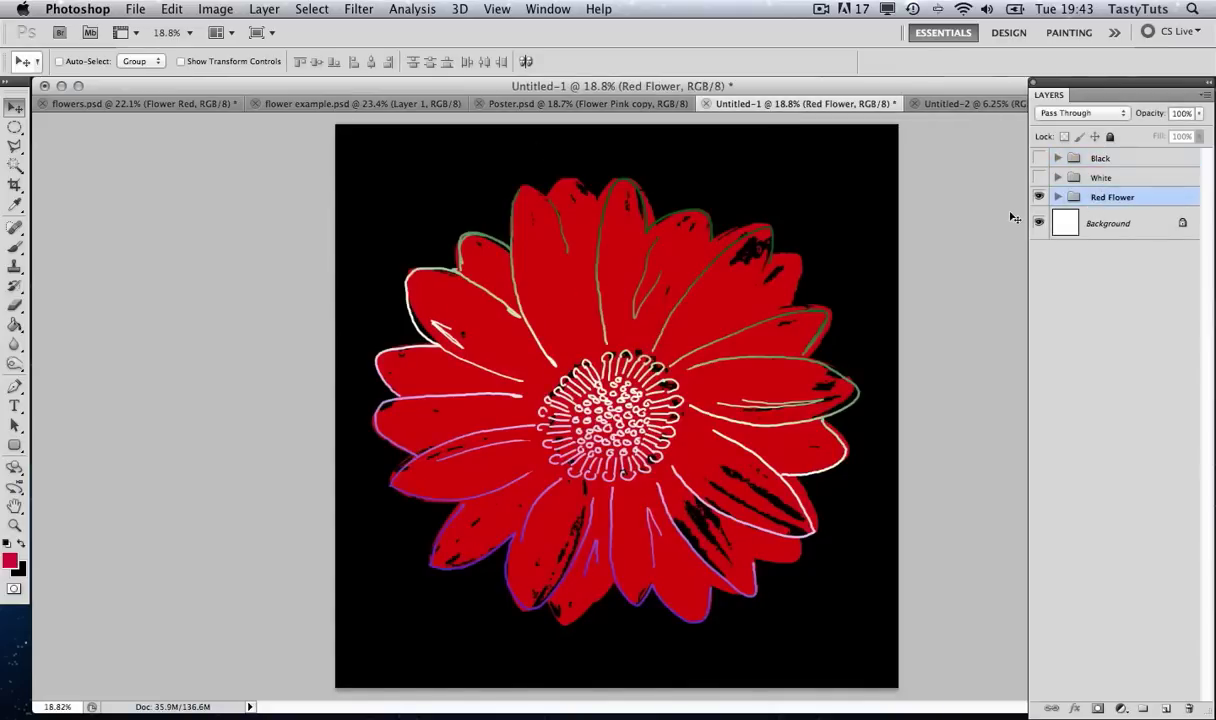
drag(572, 320, 925, 553)
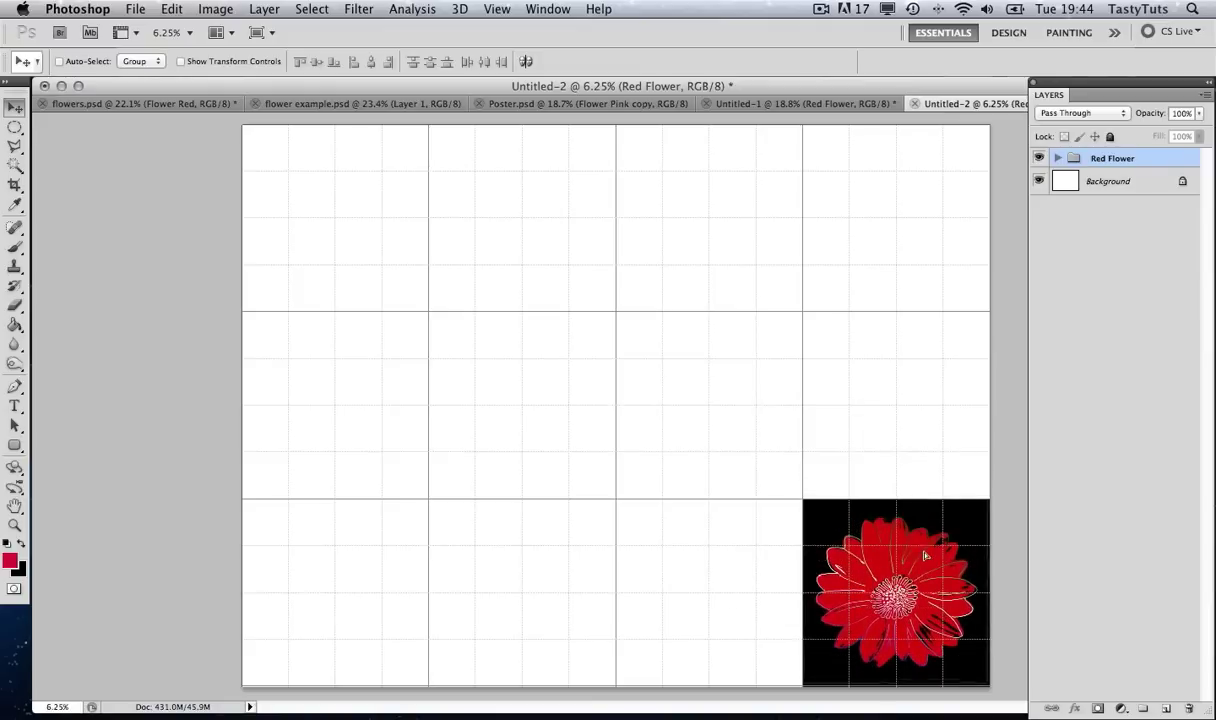
- Show the White group in Untitled-1 and copy it into the second grid square of Untitled-2's top row
click(830, 101)
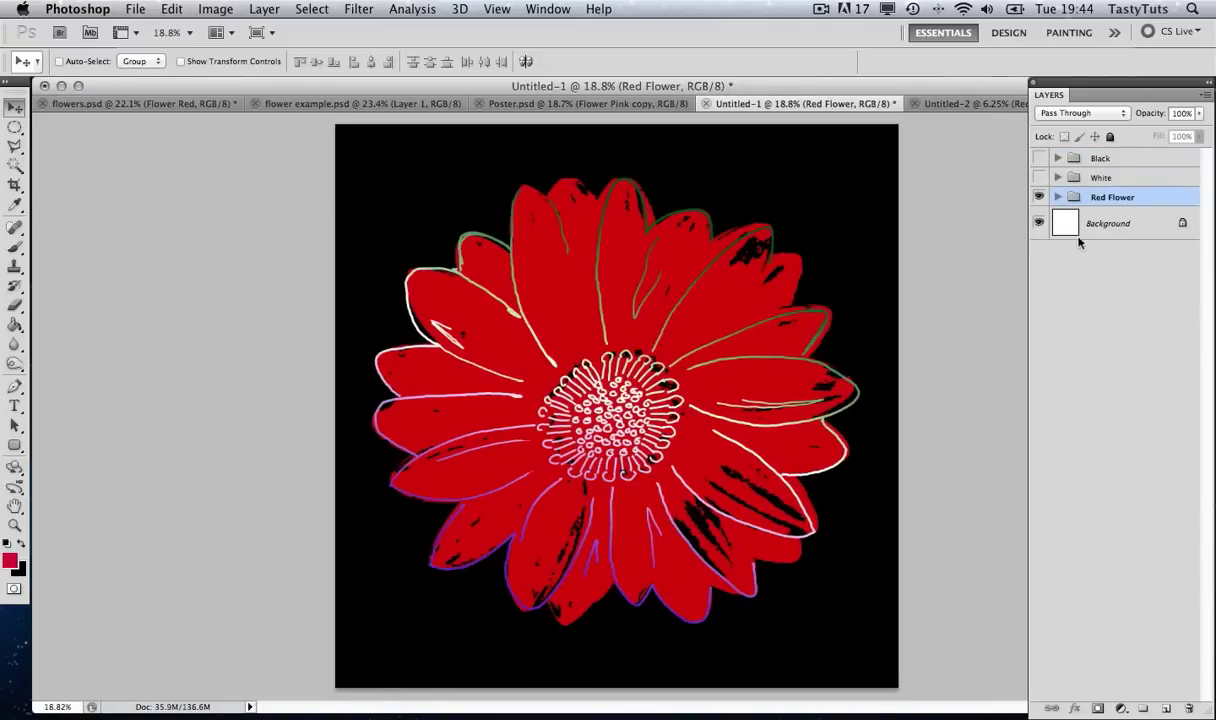
click(1039, 177)
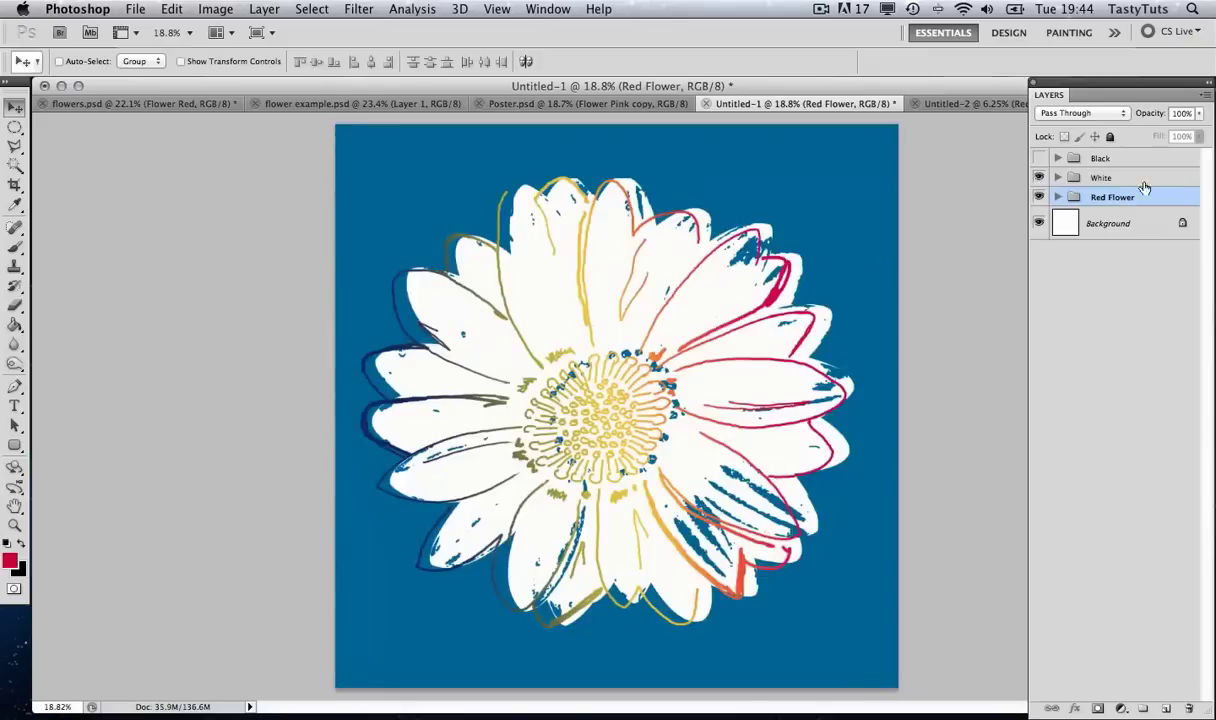
click(1106, 177)
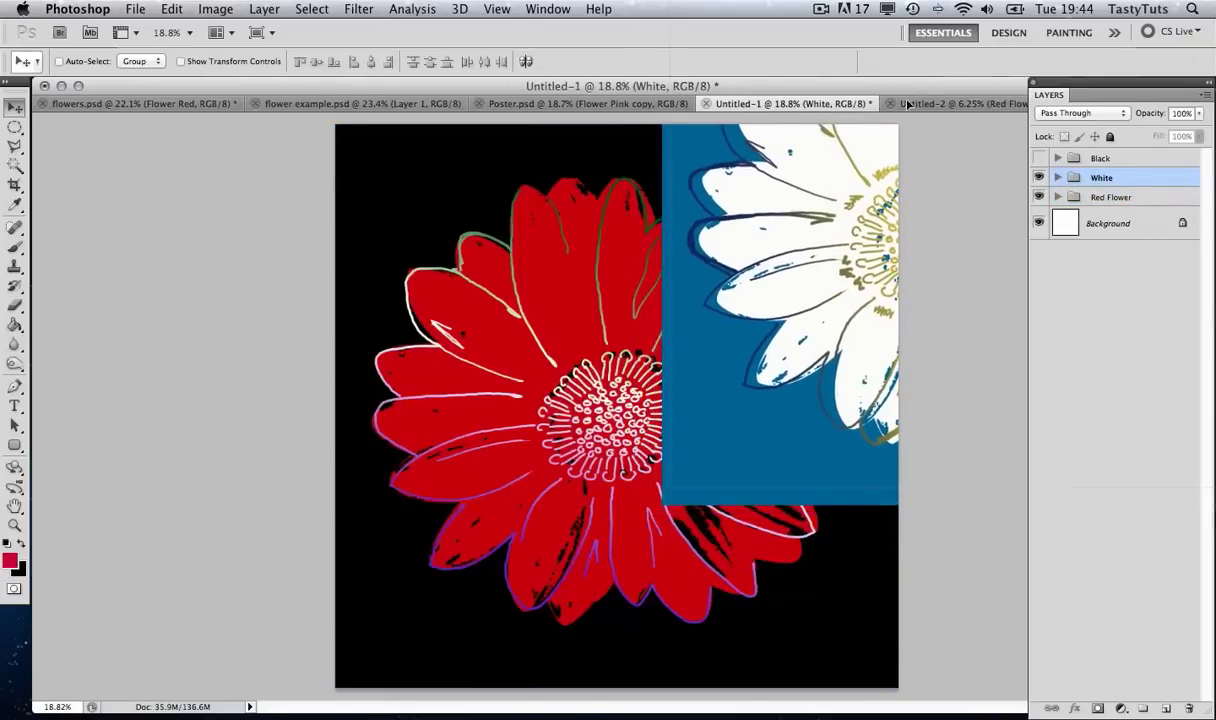
drag(907, 103, 548, 209)
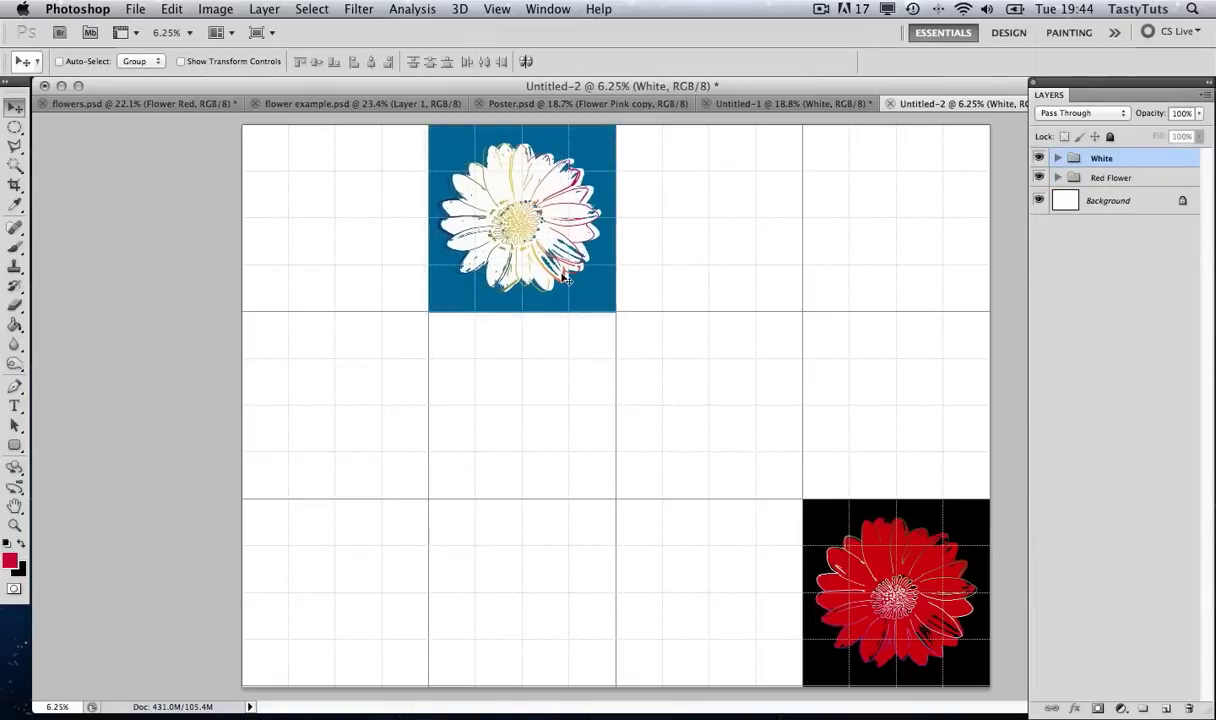
- Show the Black group in Untitled-1 and copy it into the third grid square of Untitled-2's middle row
click(766, 100)
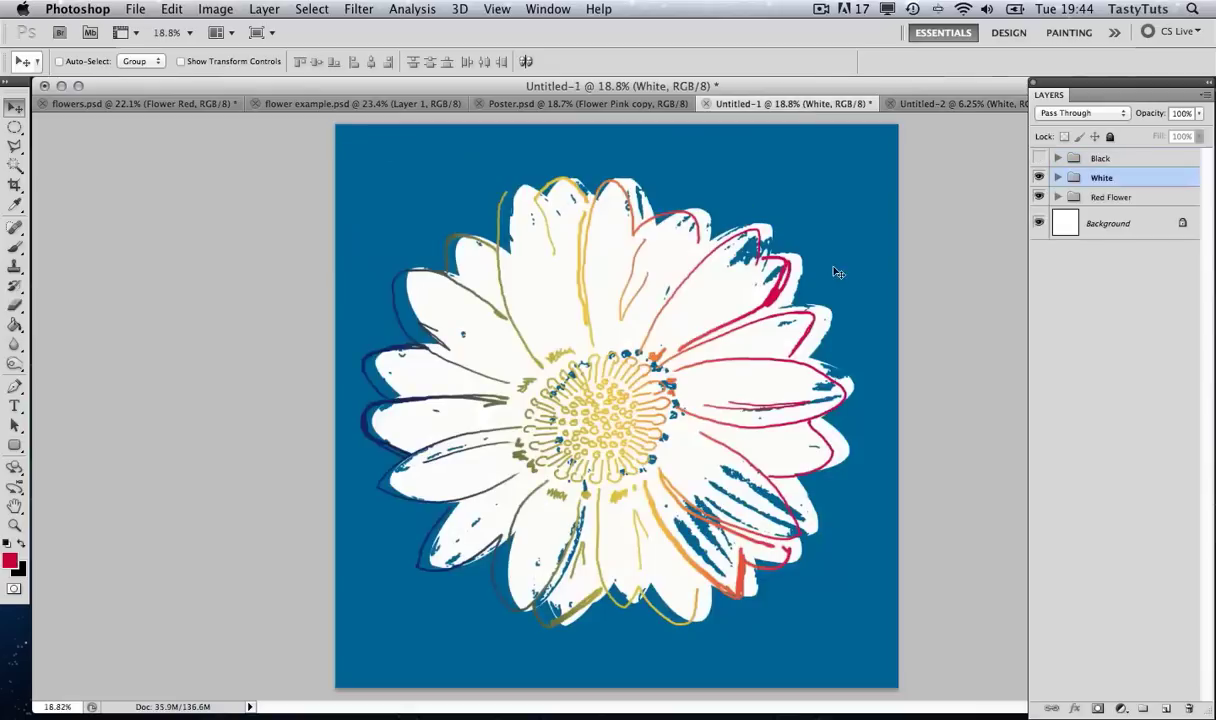
click(1039, 158)
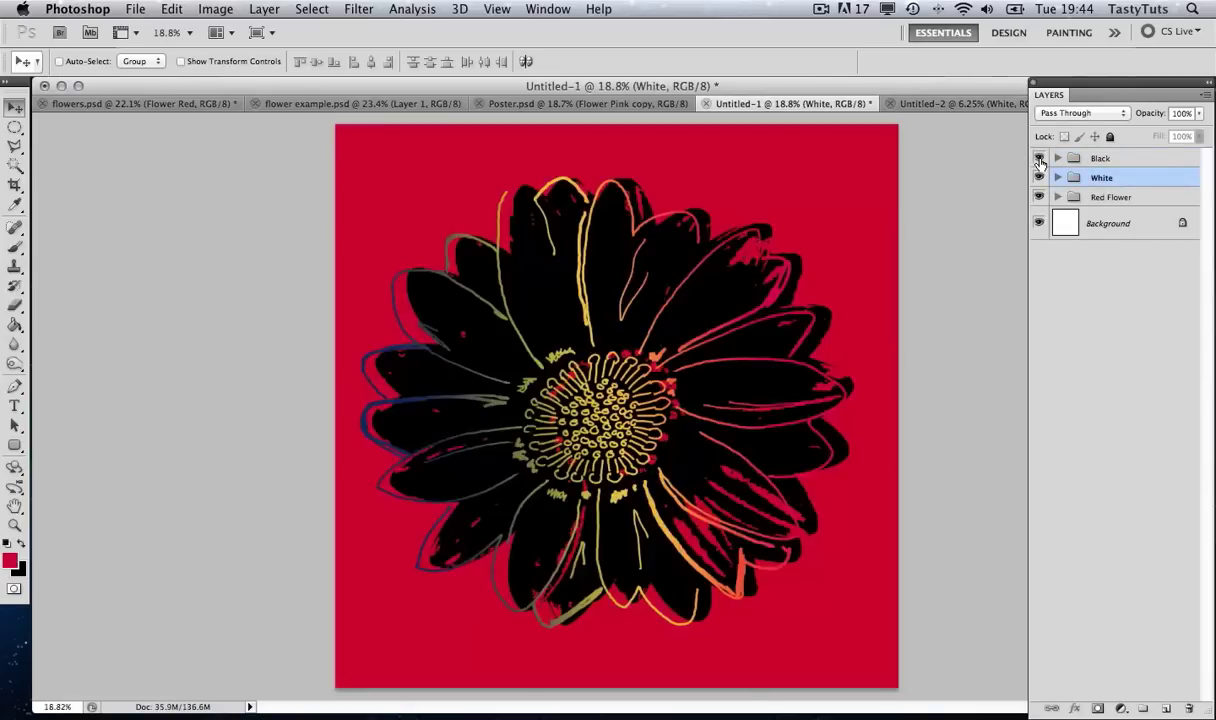
click(1050, 157)
drag(617, 309, 766, 240)
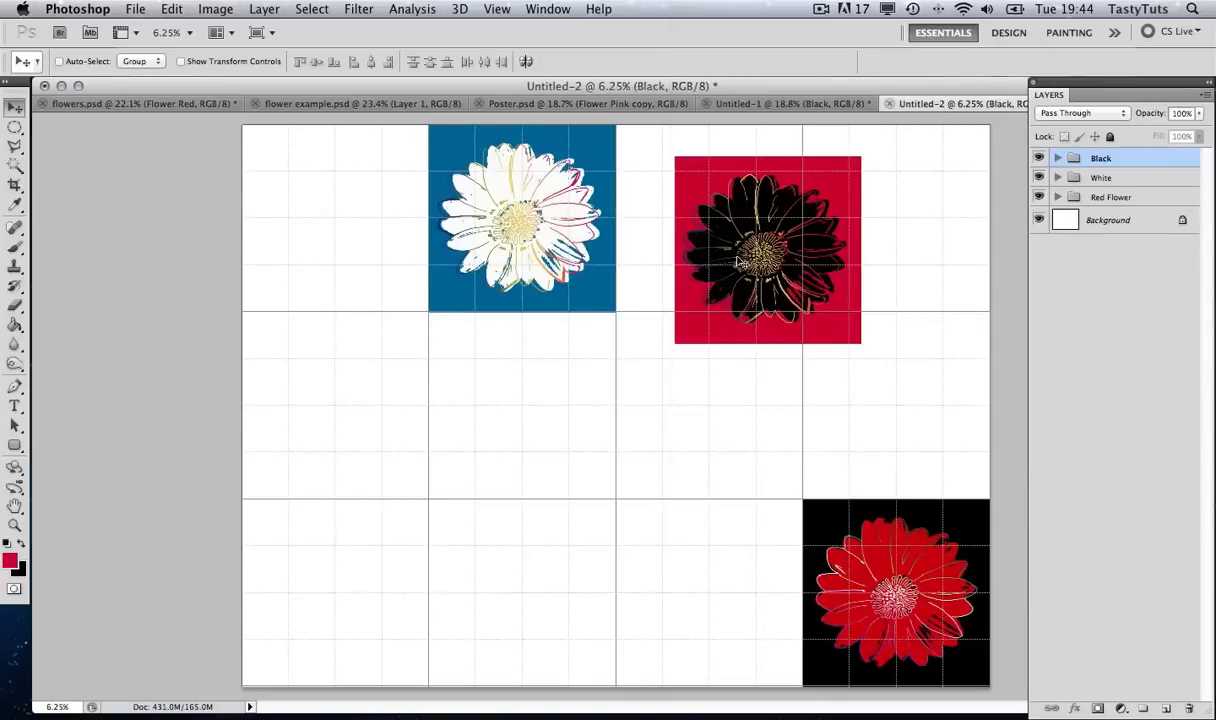
drag(736, 280, 680, 435)
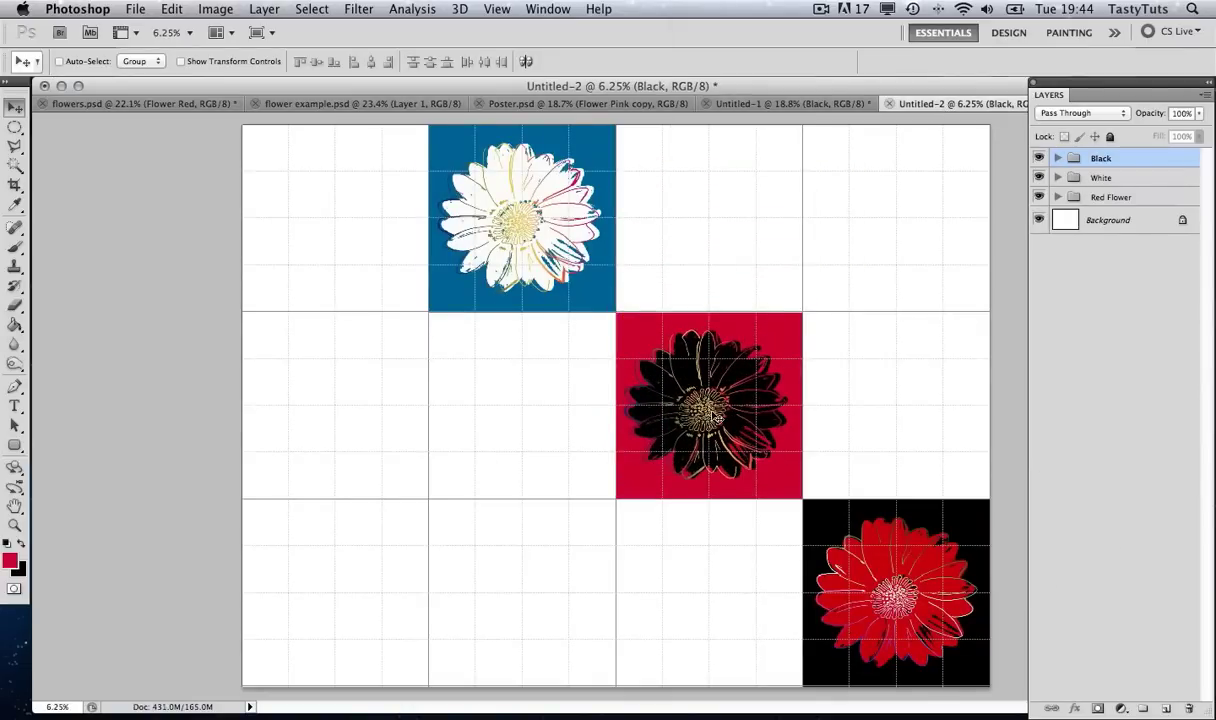
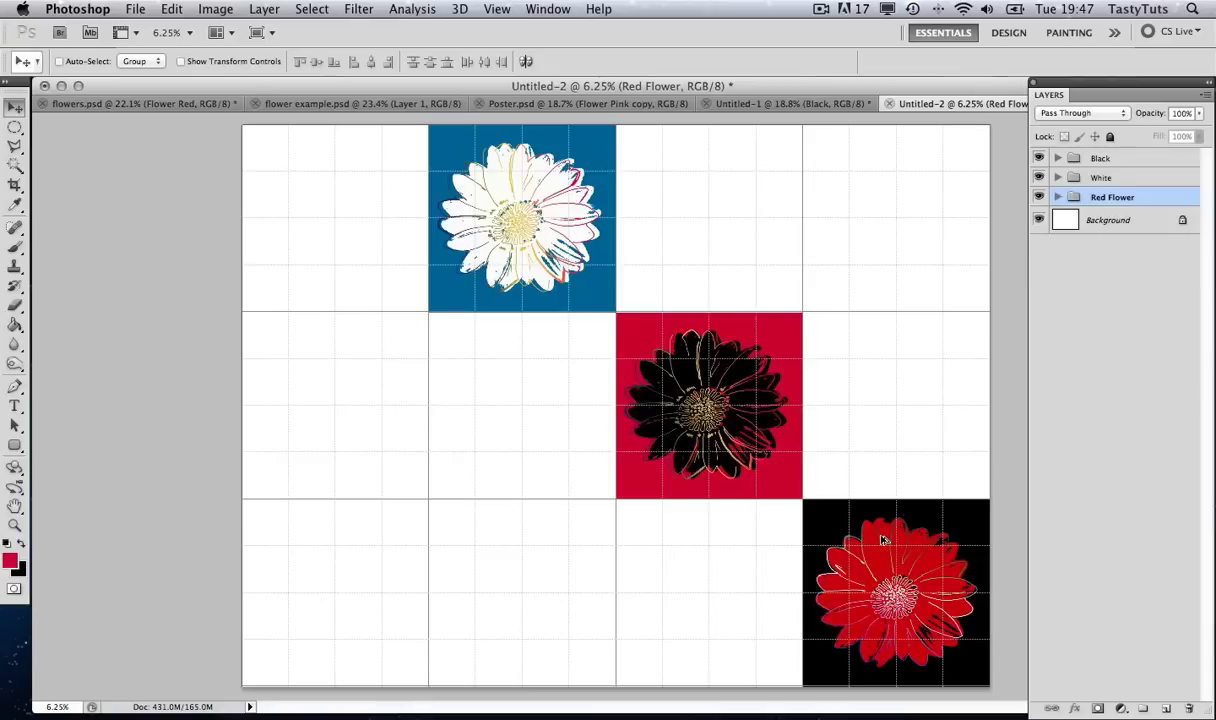
- Duplicate the Red Flower group into the poster's top-left grid square and merge the copy into a single layer
drag(893, 541, 360, 188)
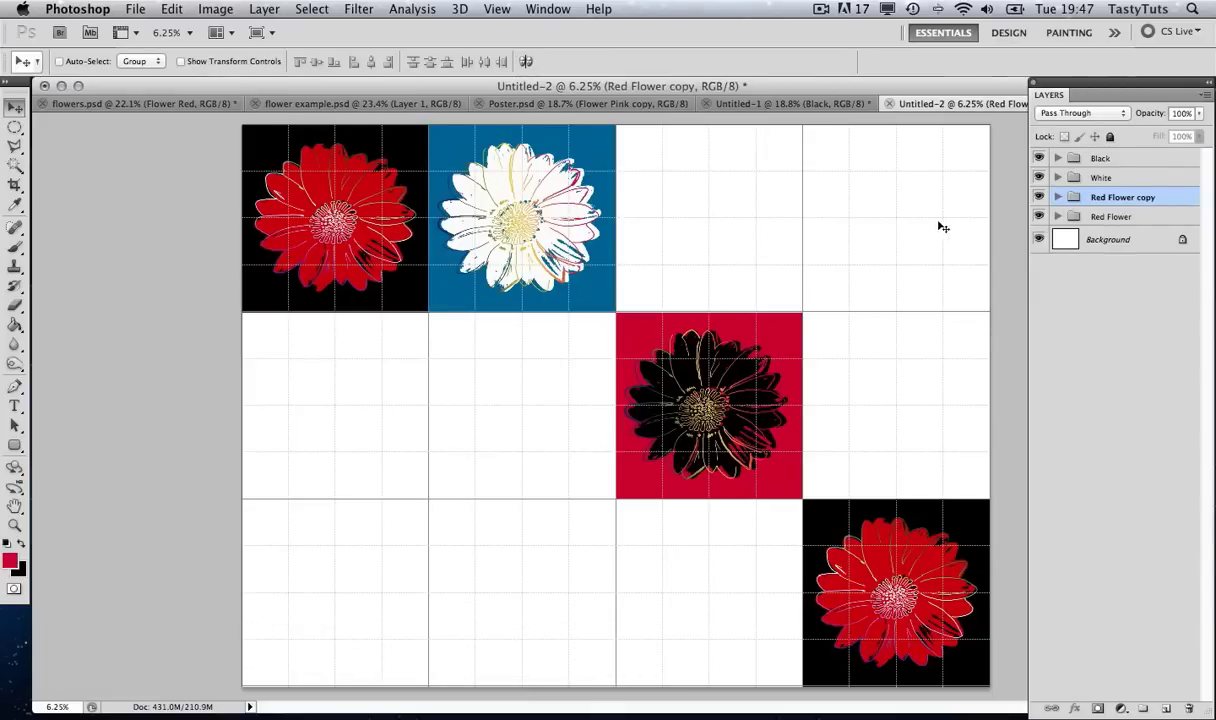
key(super+z)
key(super+z)
click(1039, 199)
click(1039, 199)
key(super+e)
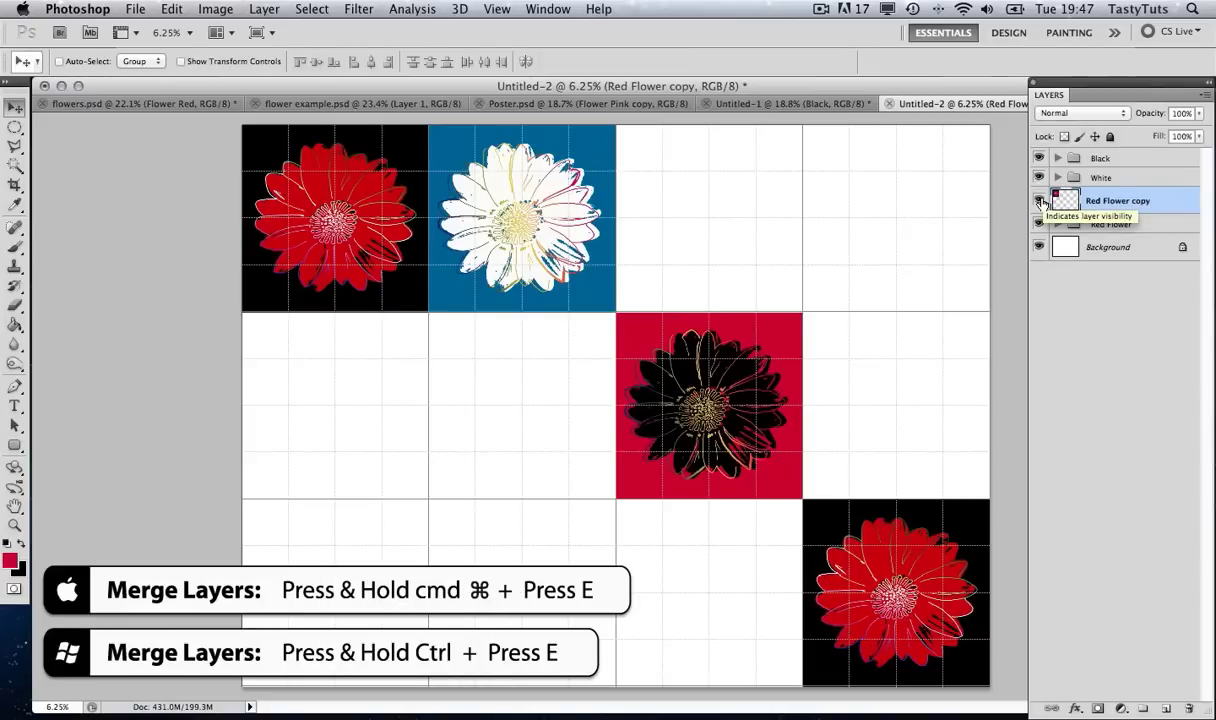
- Shift the Red Flower copy's hue to -109 with Hue/Saturation so its petals turn blue
key(super+u)
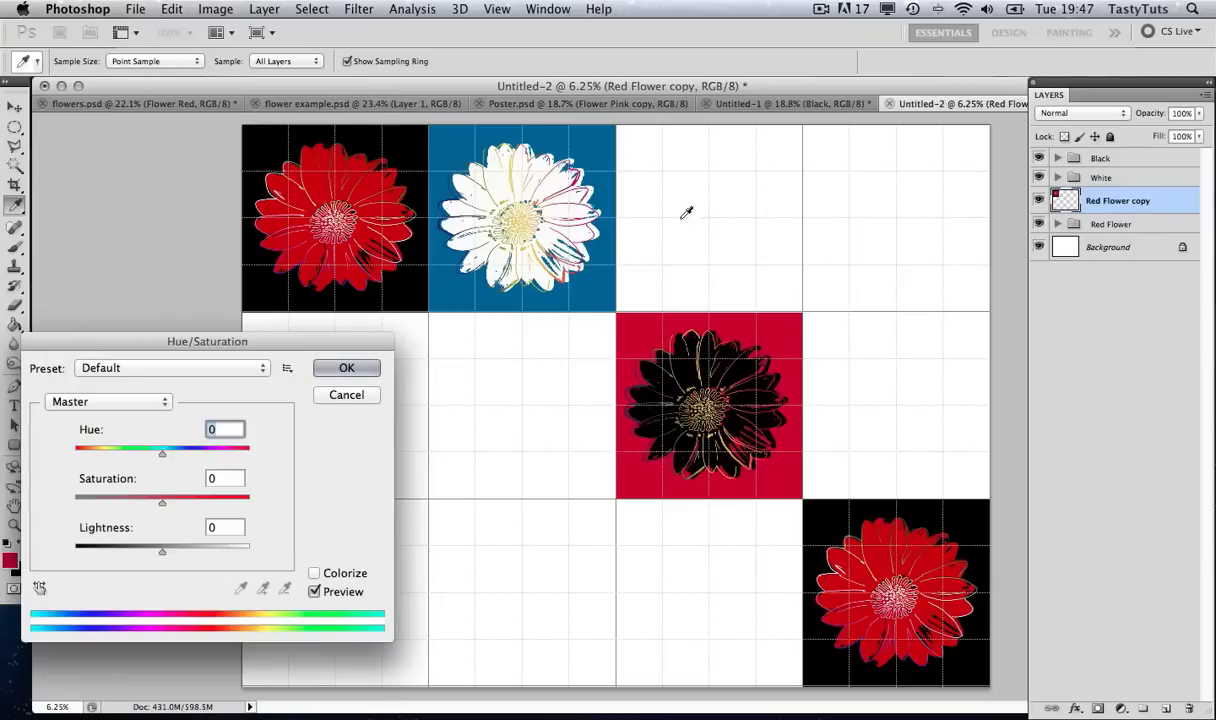
drag(200, 341, 317, 361)
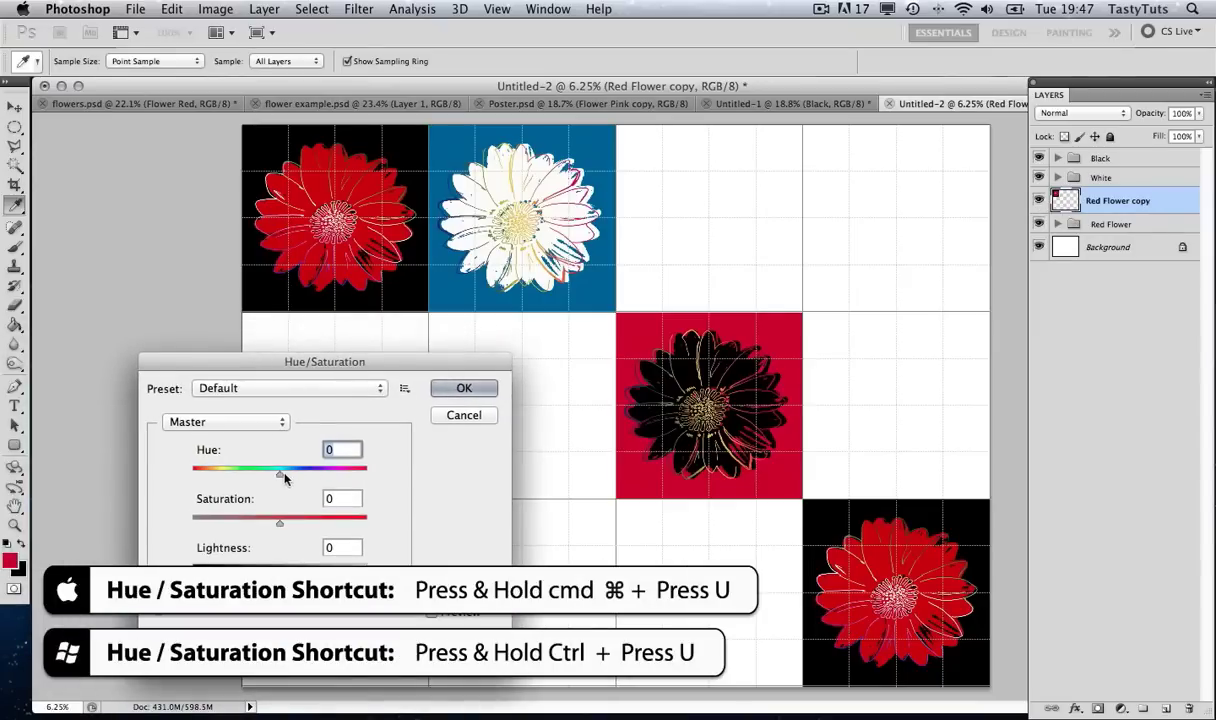
drag(280, 472, 218, 477)
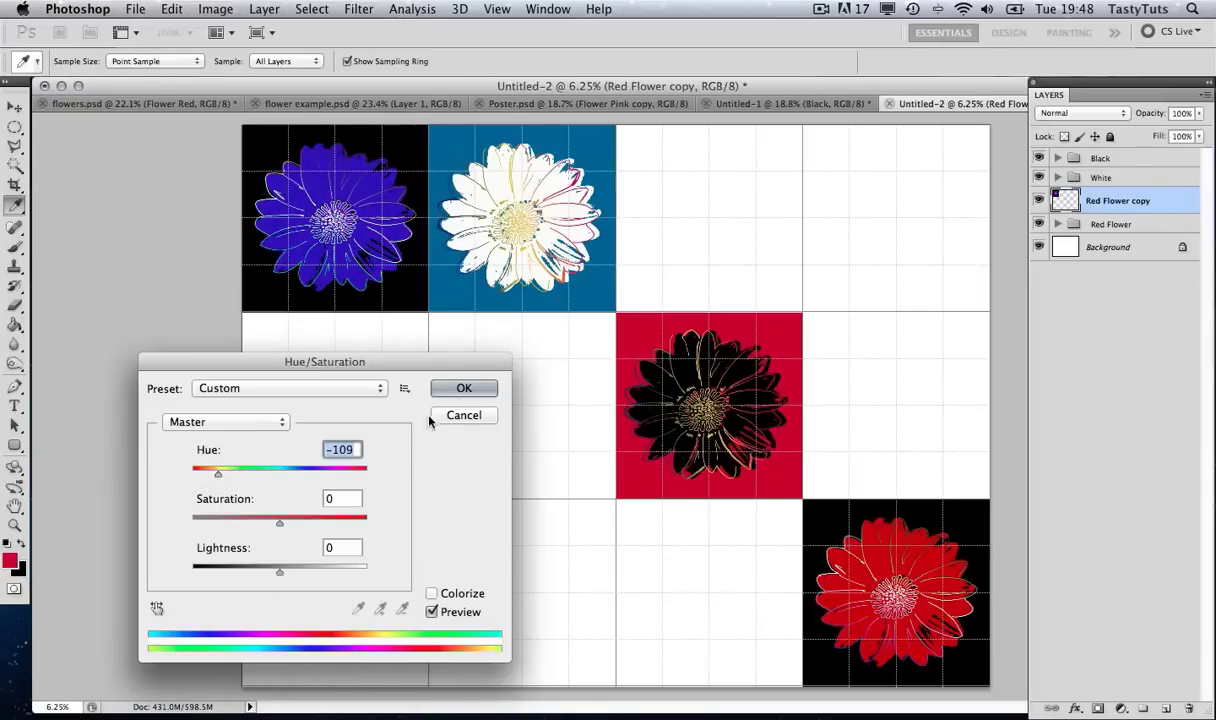
click(463, 388)
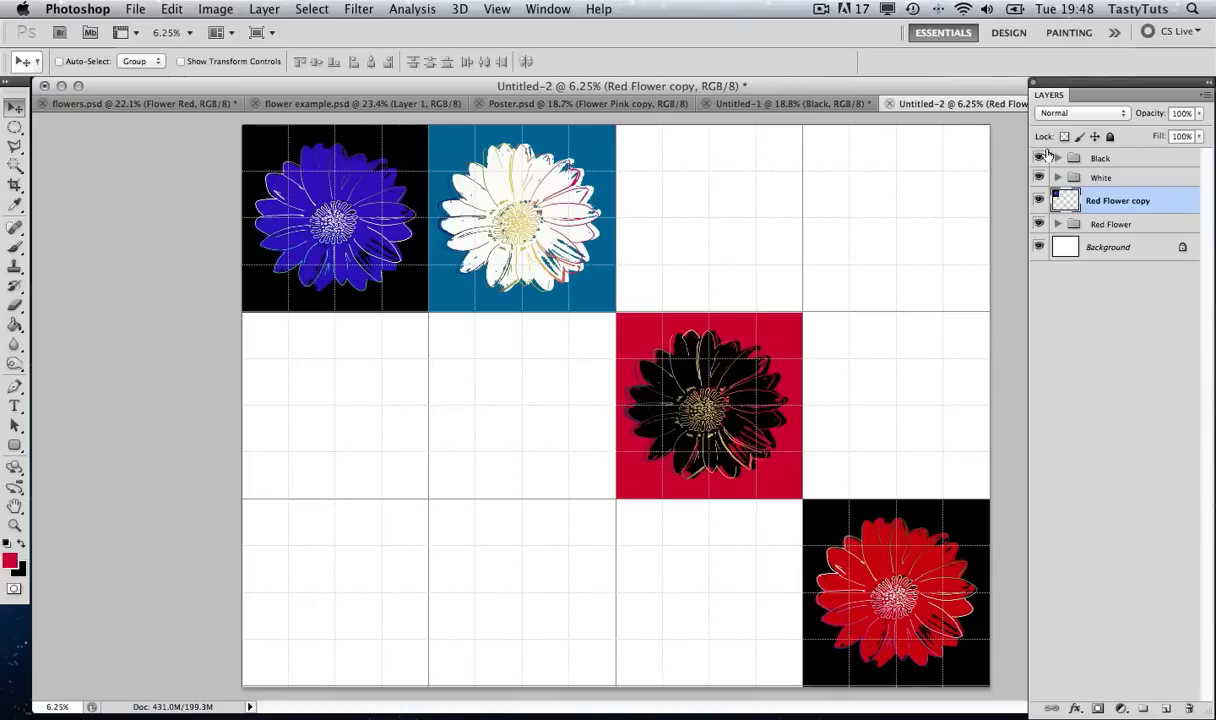
- Duplicate the White group into the first grid square of the middle row and merge the copy into a single layer
click(1102, 178)
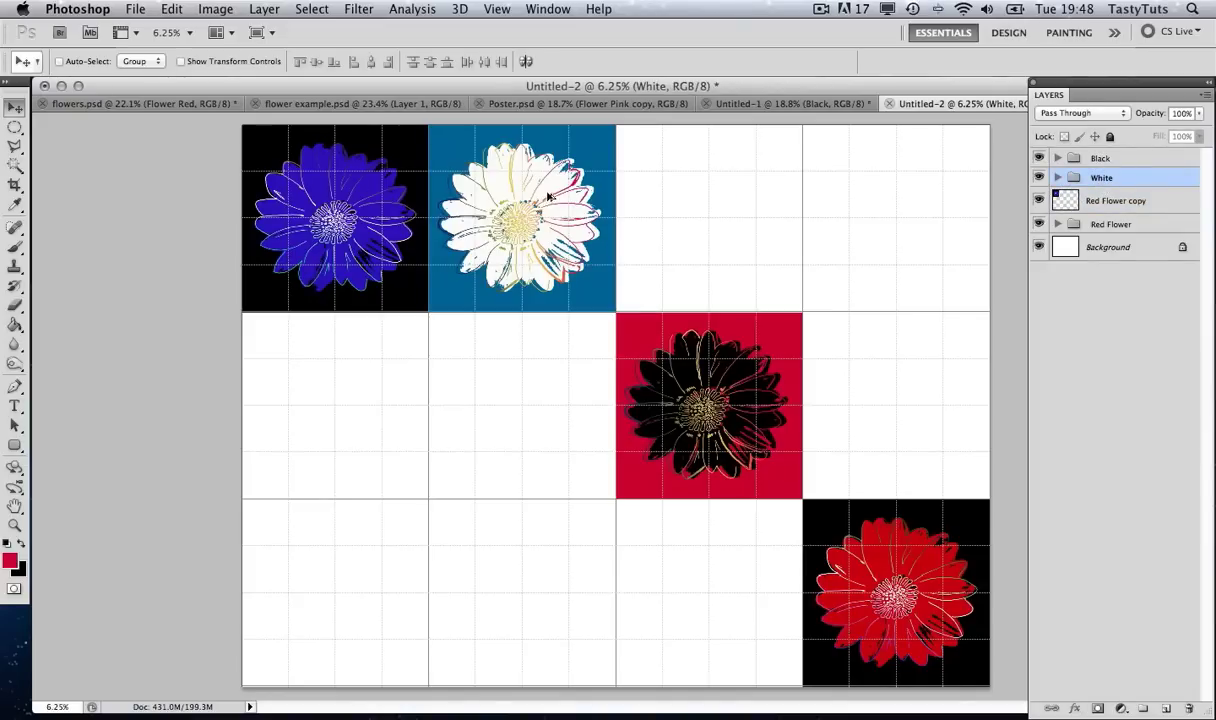
drag(549, 193, 377, 387)
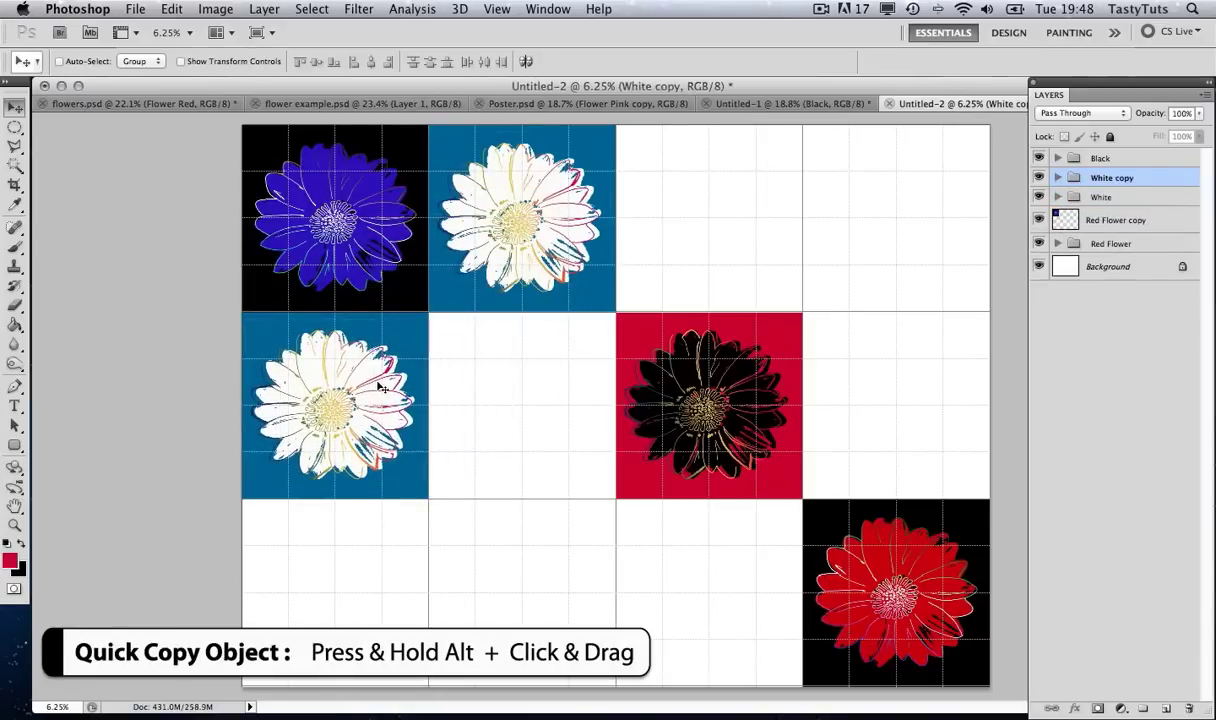
key(super+g)
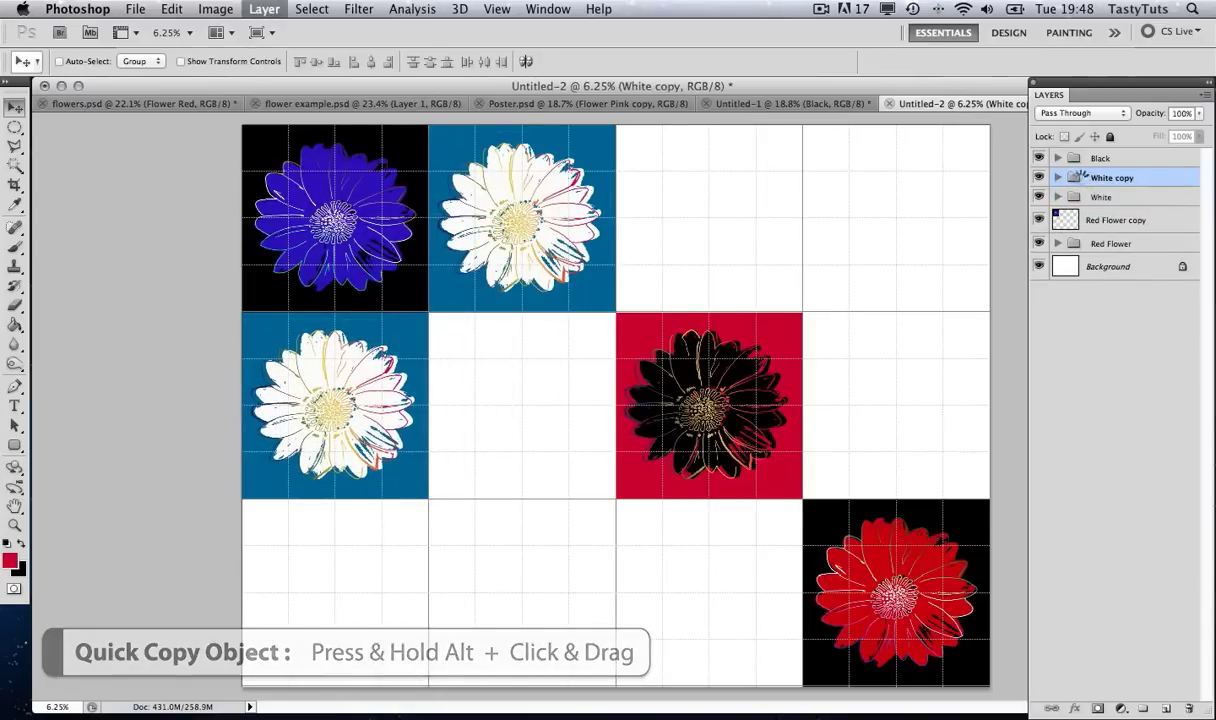
key(super+e)
click(1039, 181)
click(1039, 181)
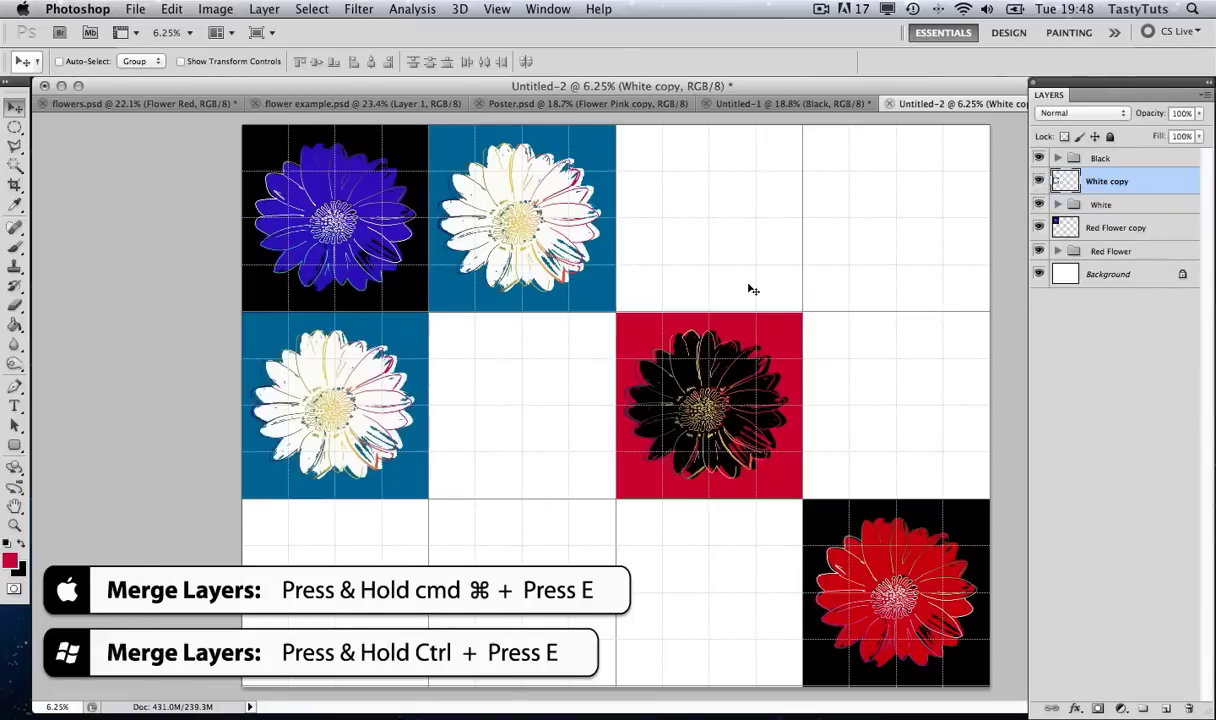
- Recolour the White copy with Hue/Saturation, setting hue to -132 and saturation to -8
key(super+u)
drag(388, 286, 770, 297)
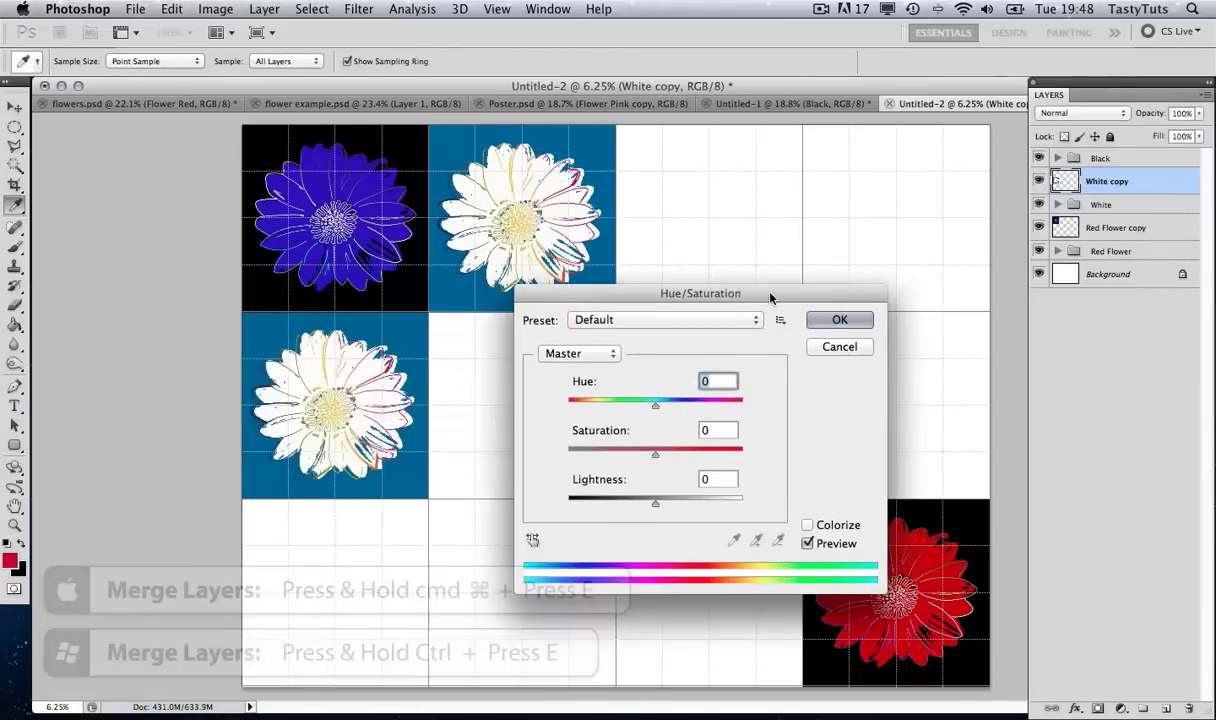
drag(655, 405, 586, 409)
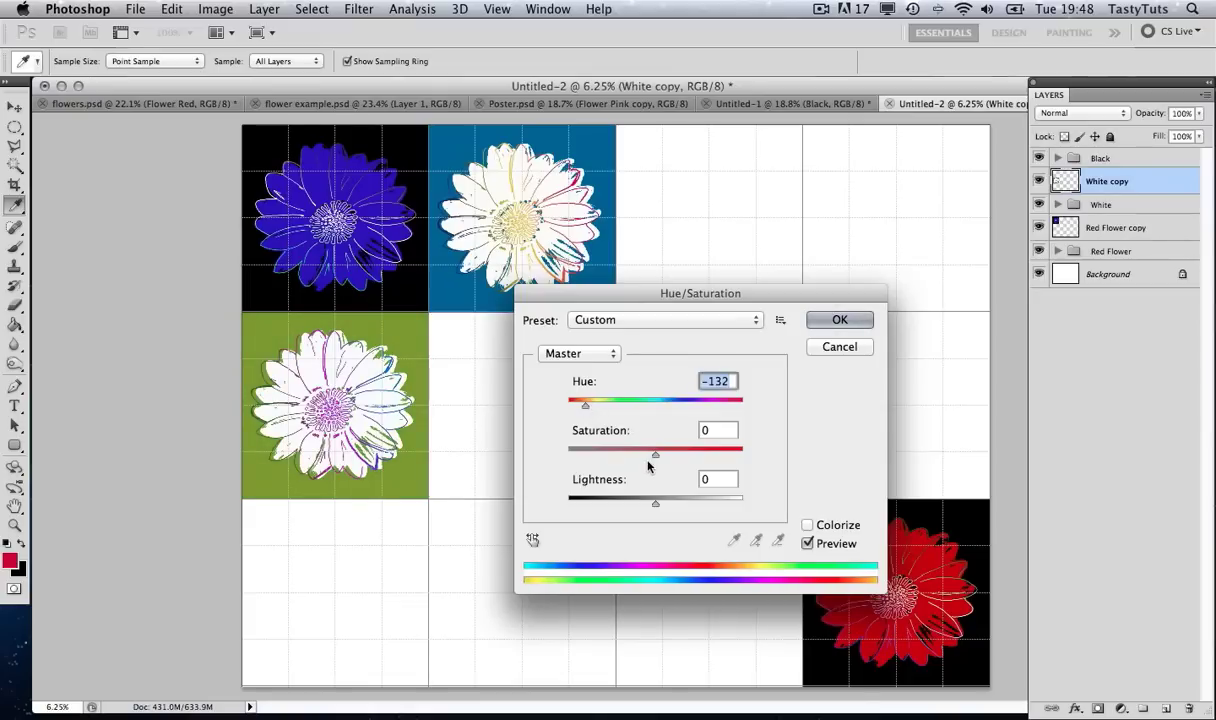
mouse_move(655, 461)
mouse_down()
mouse_move(632, 461)
mouse_move(700, 461)
mouse_move(632, 461)
mouse_move(652, 461)
mouse_up()
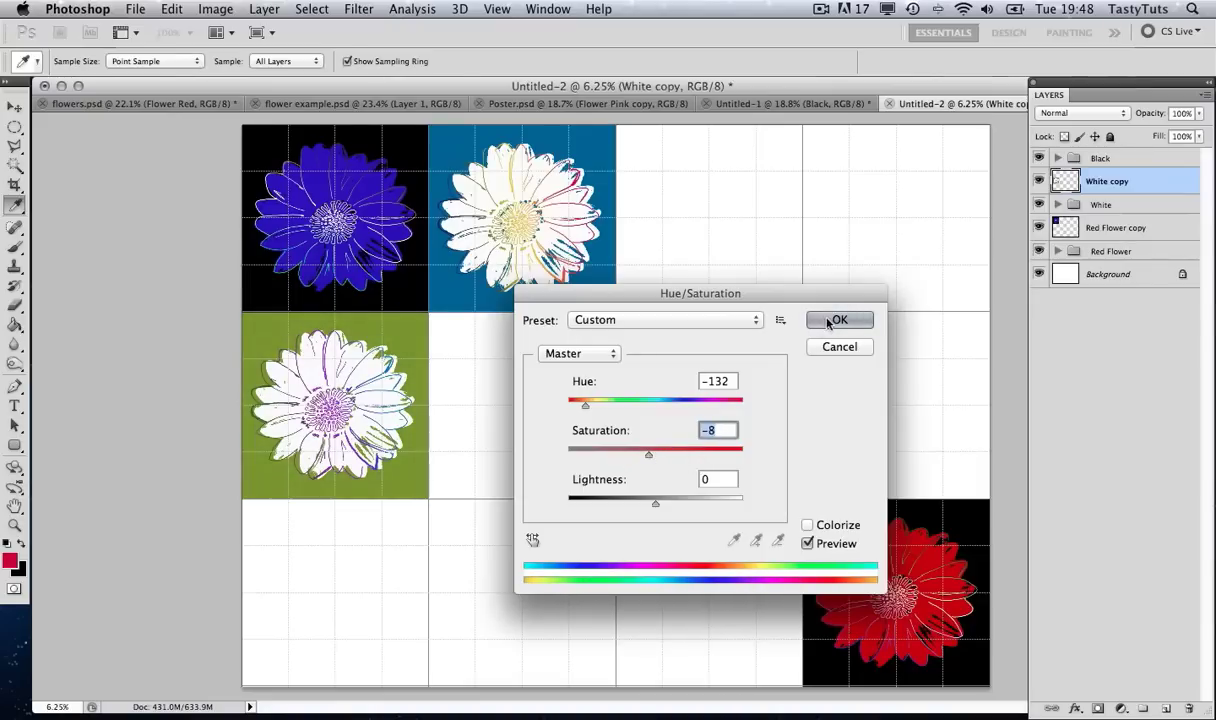
click(826, 320)
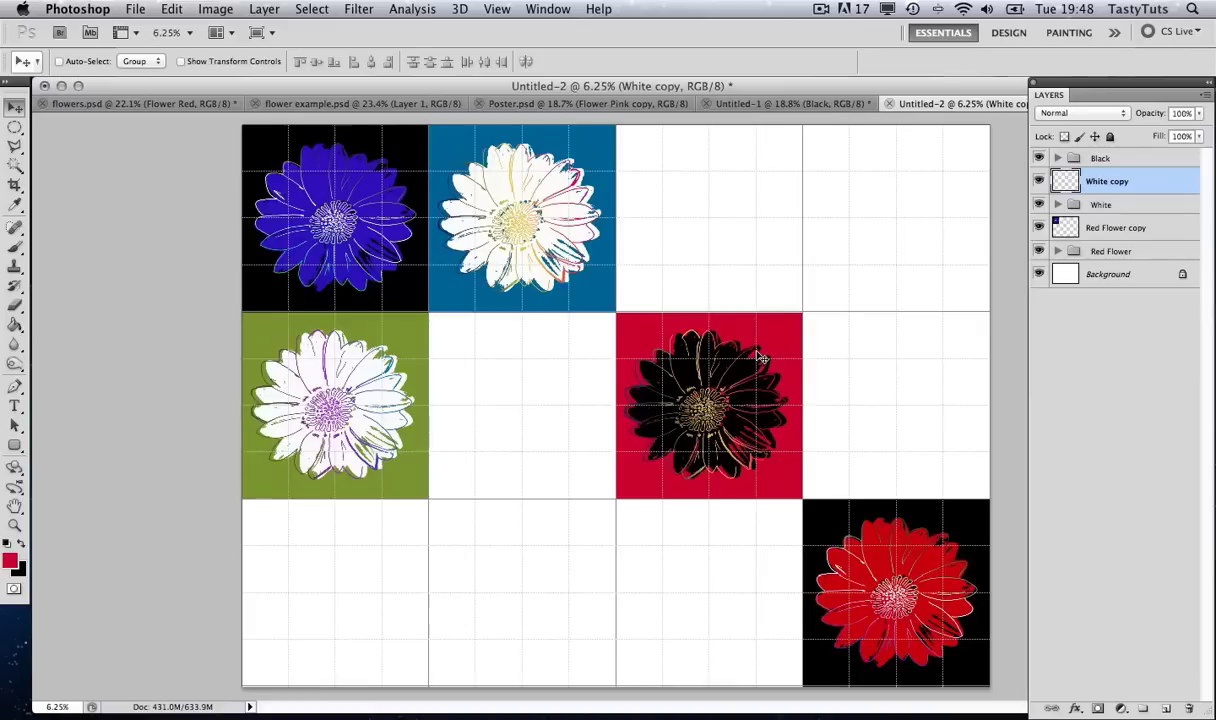
- Duplicate the Black group into the poster's bottom-left grid square and merge the copy into a single layer
click(1090, 158)
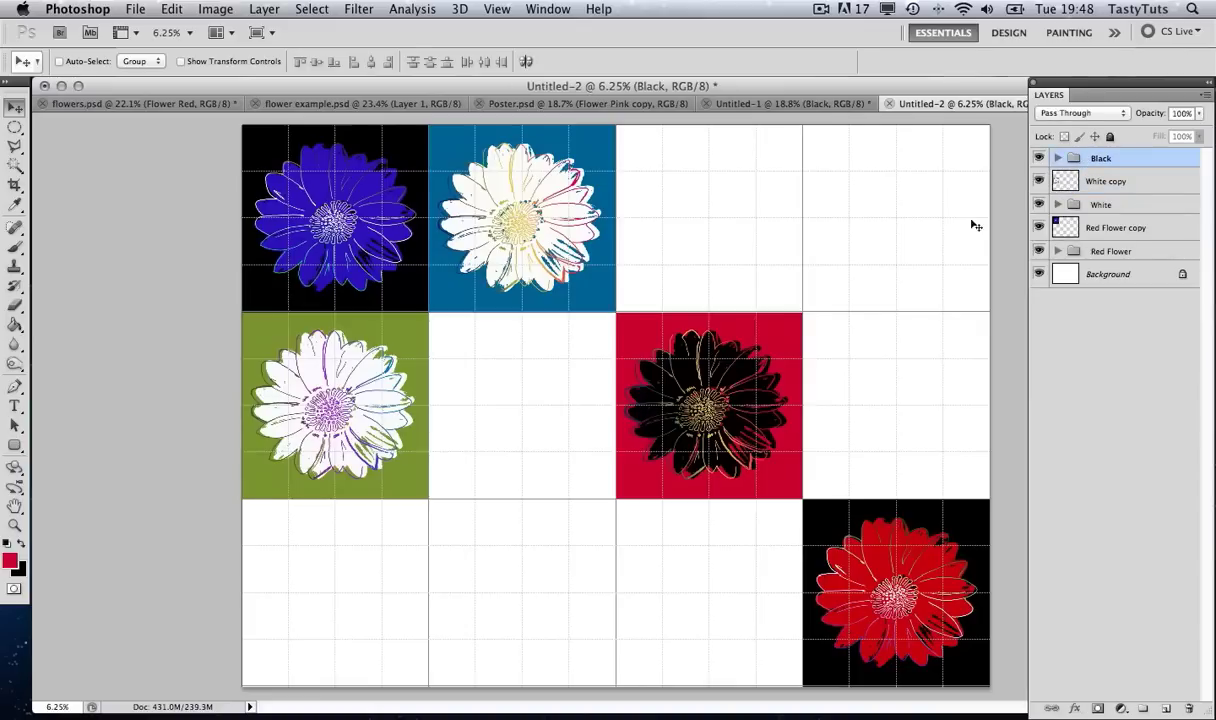
drag(722, 373, 368, 532)
key(super+j)
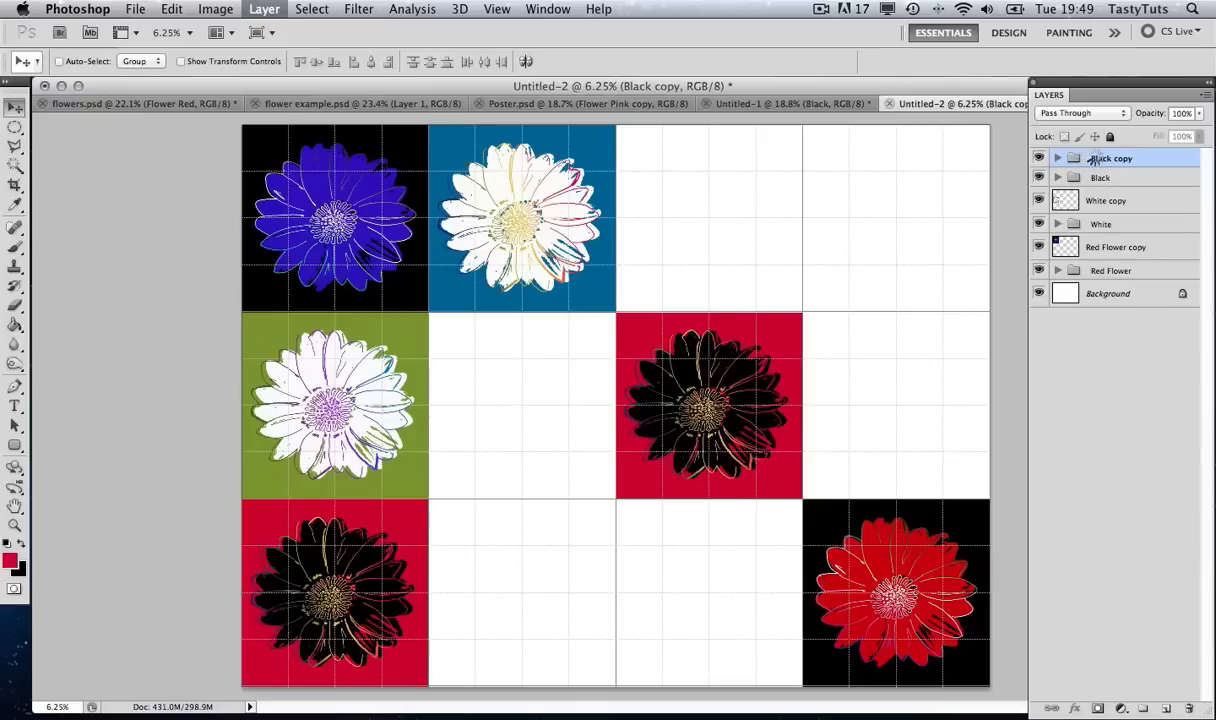
key(super+e)
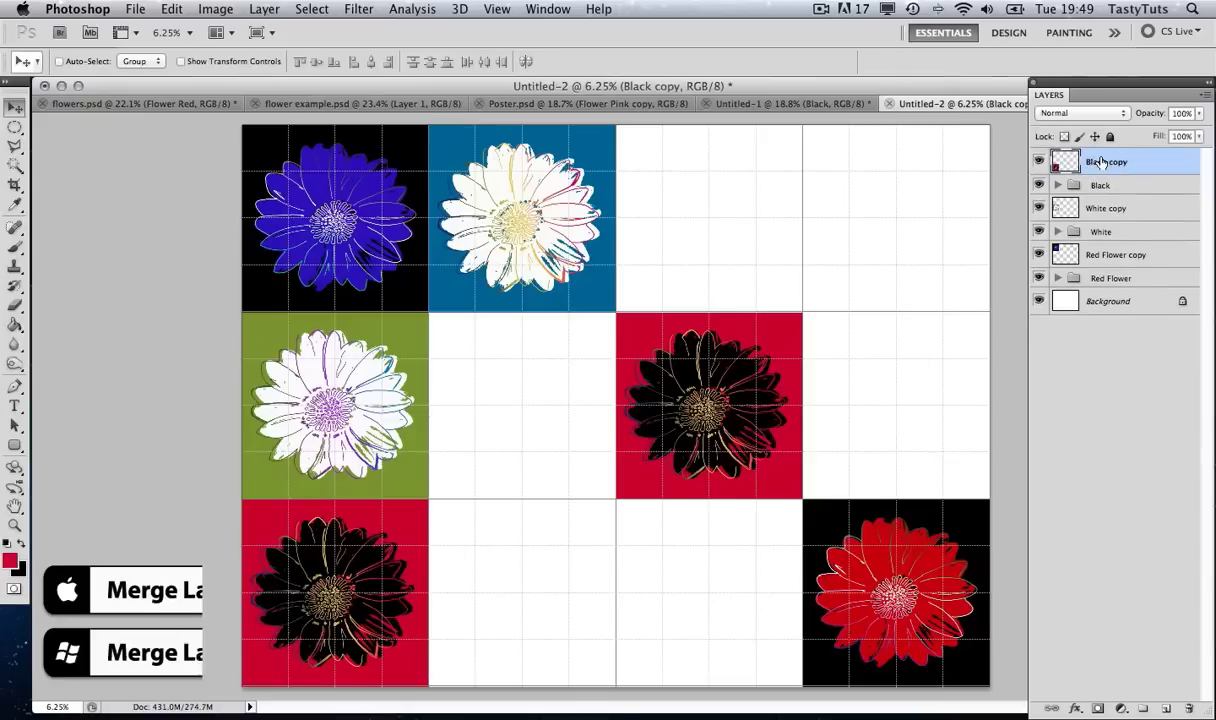
- Shift the Black copy's hue to -49 with Hue/Saturation so its background turns magenta
key(super+u)
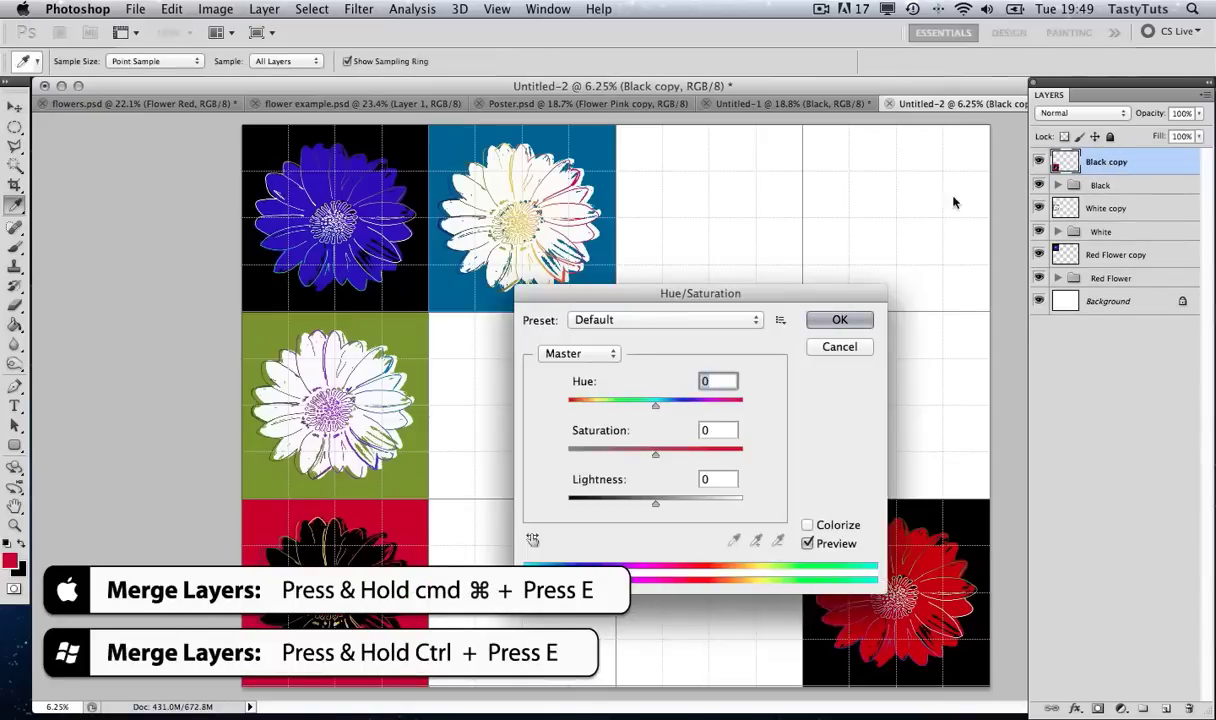
drag(655, 408, 615, 408)
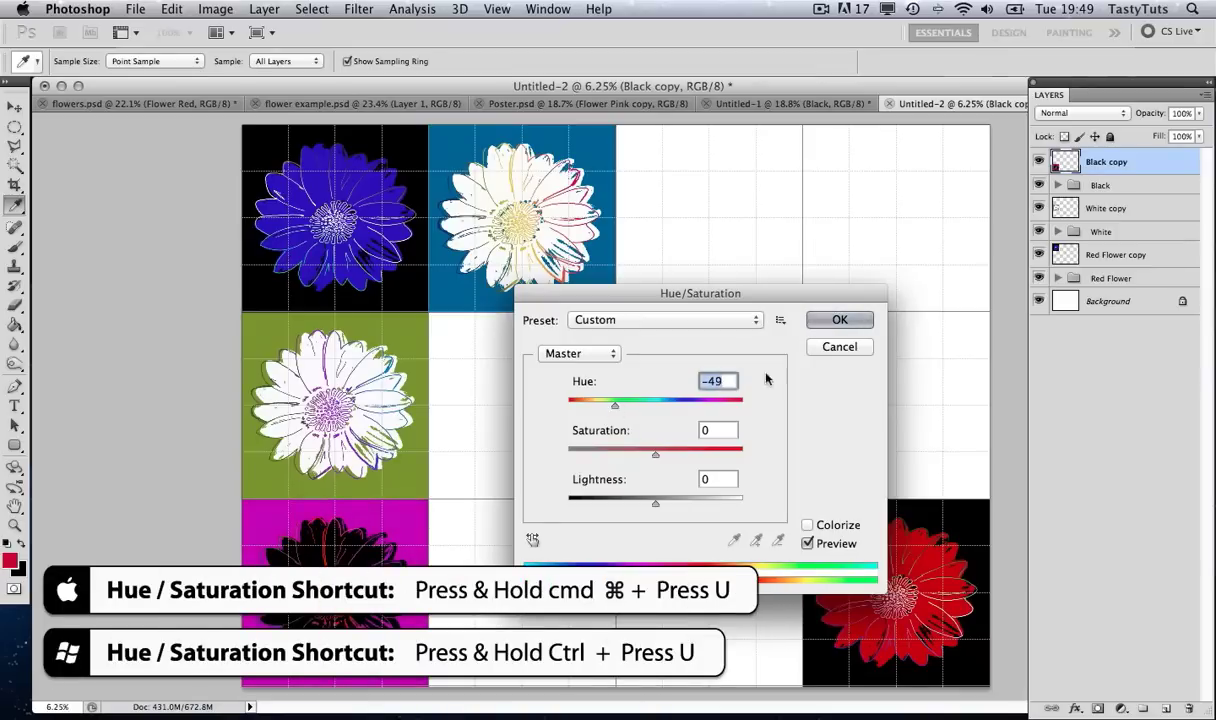
click(840, 321)
key(v)
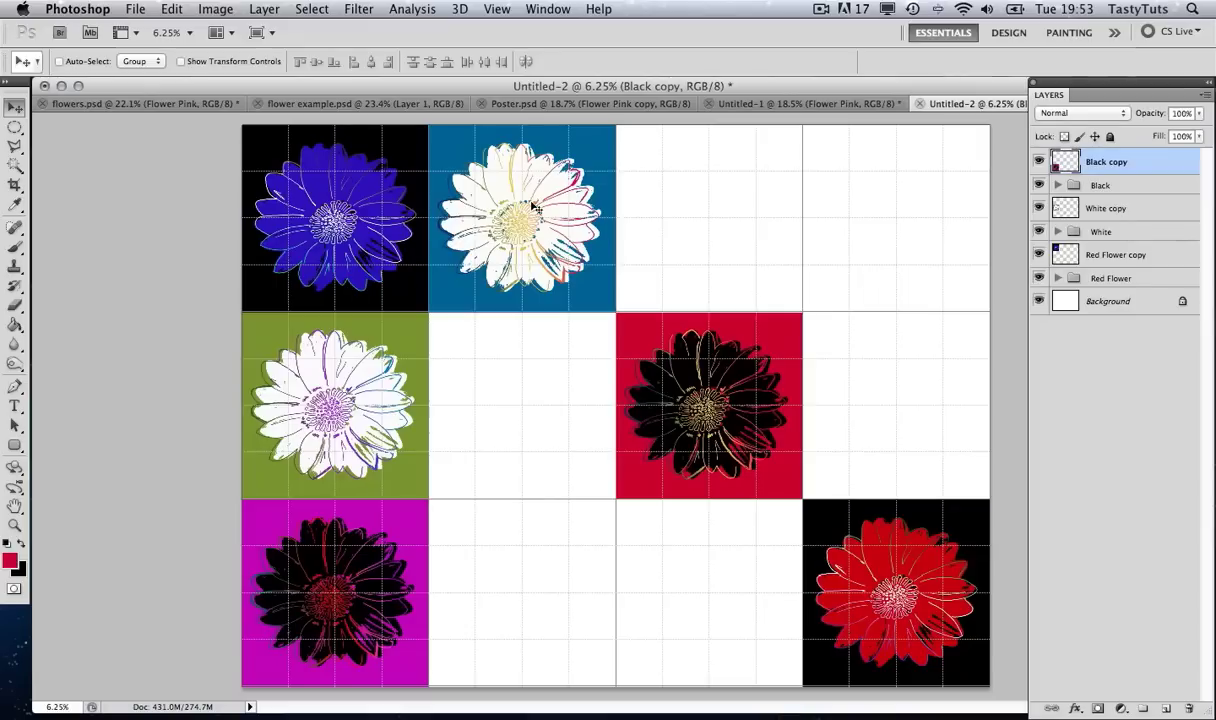
- Copy the Flower Pink group from flowers.psd into Untitled-2 and scale it to fill the third grid square of the top row
click(178, 104)
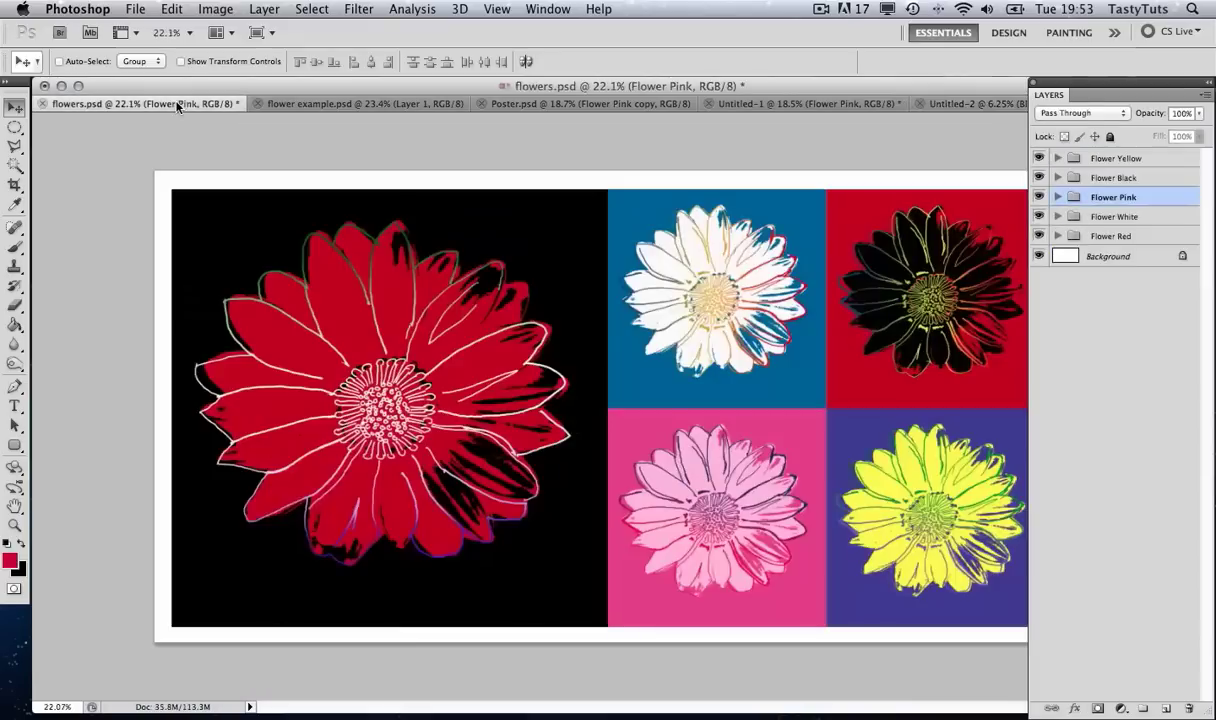
right_click(763, 481)
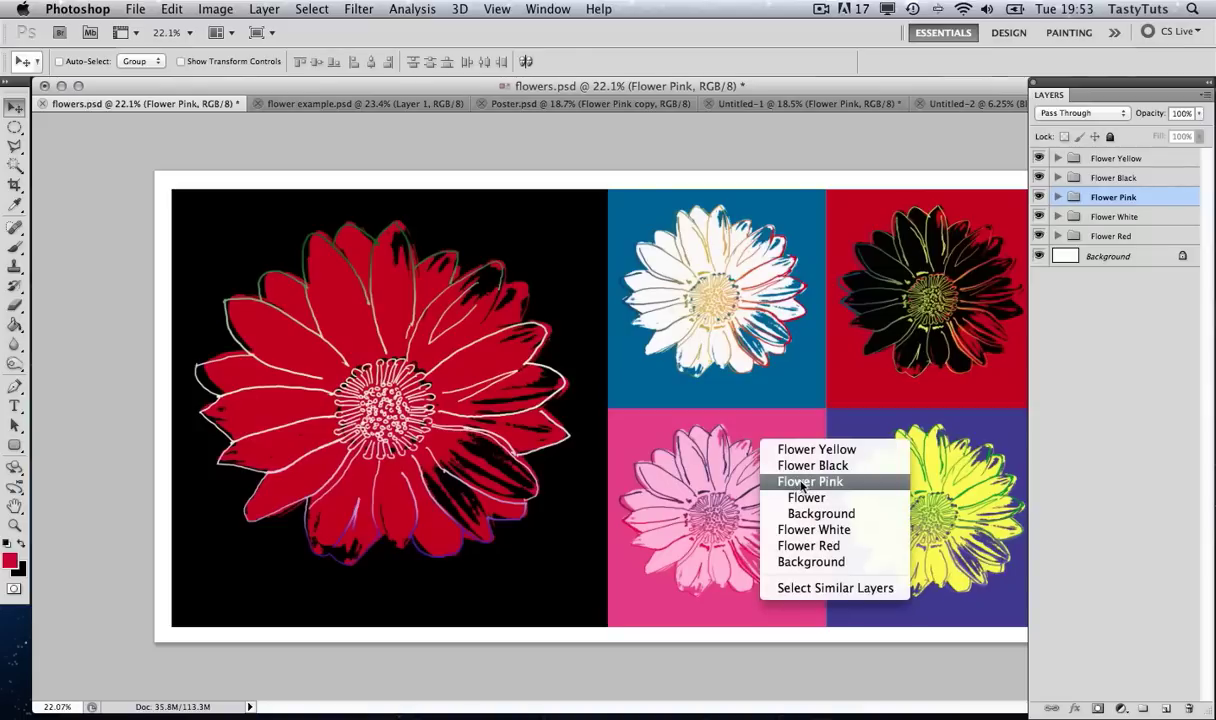
click(797, 482)
drag(712, 475, 660, 155)
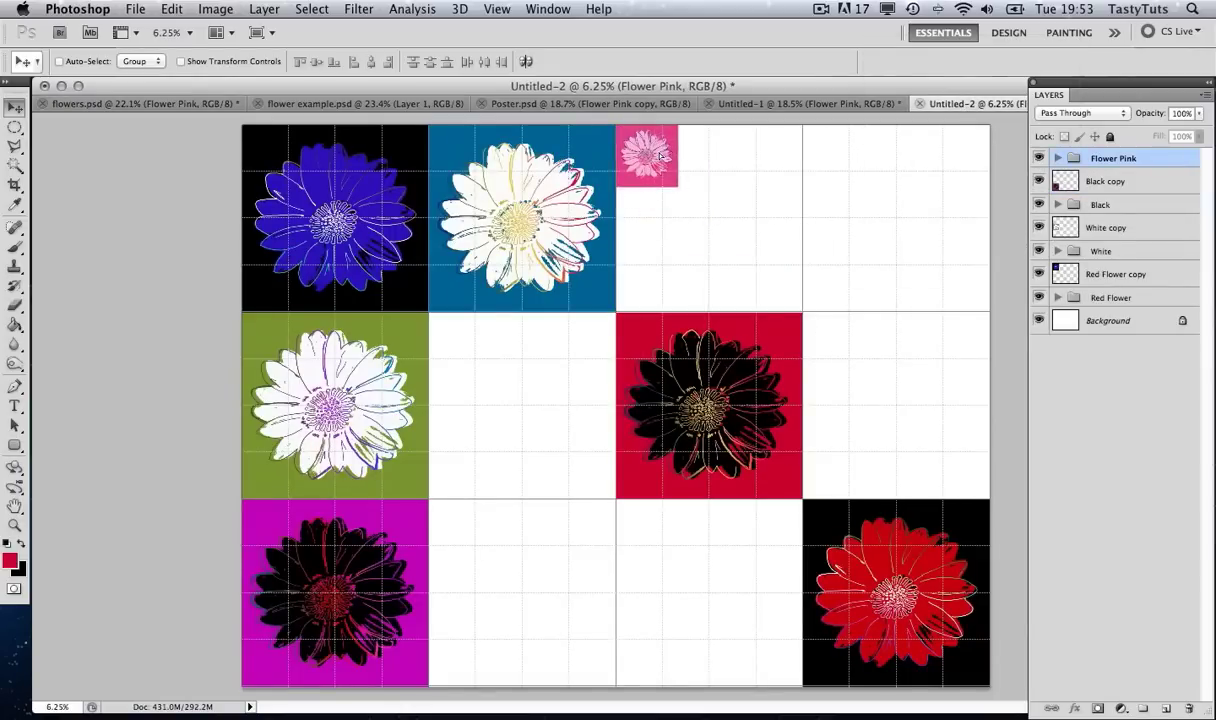
key(super+t)
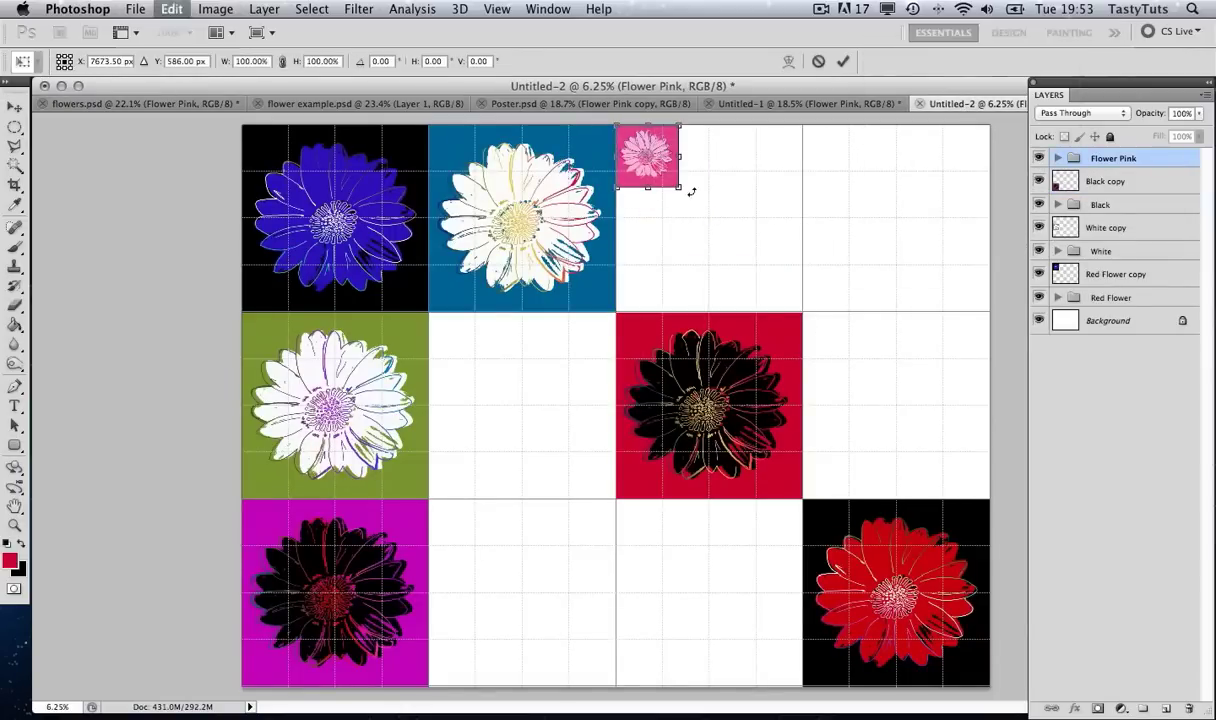
drag(679, 187, 805, 311)
key(Return)
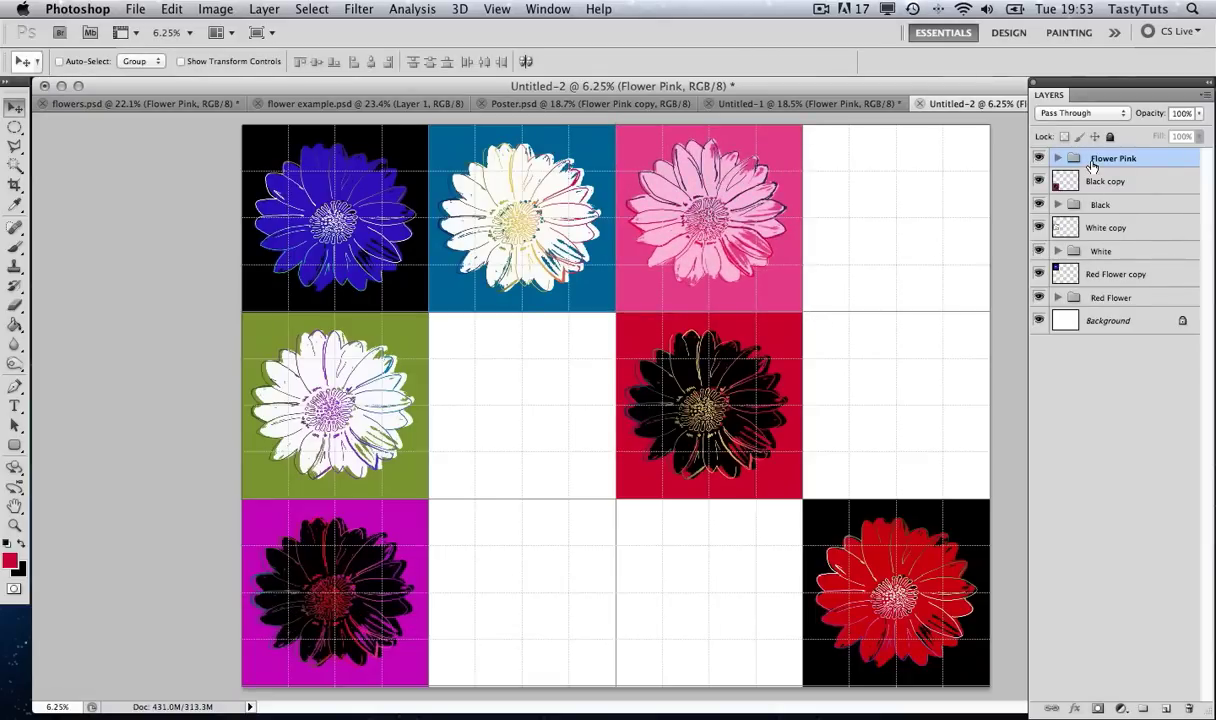
- Merge the Flower Pink group into one layer and duplicate it into the second grid square of the middle row
key(super+e)
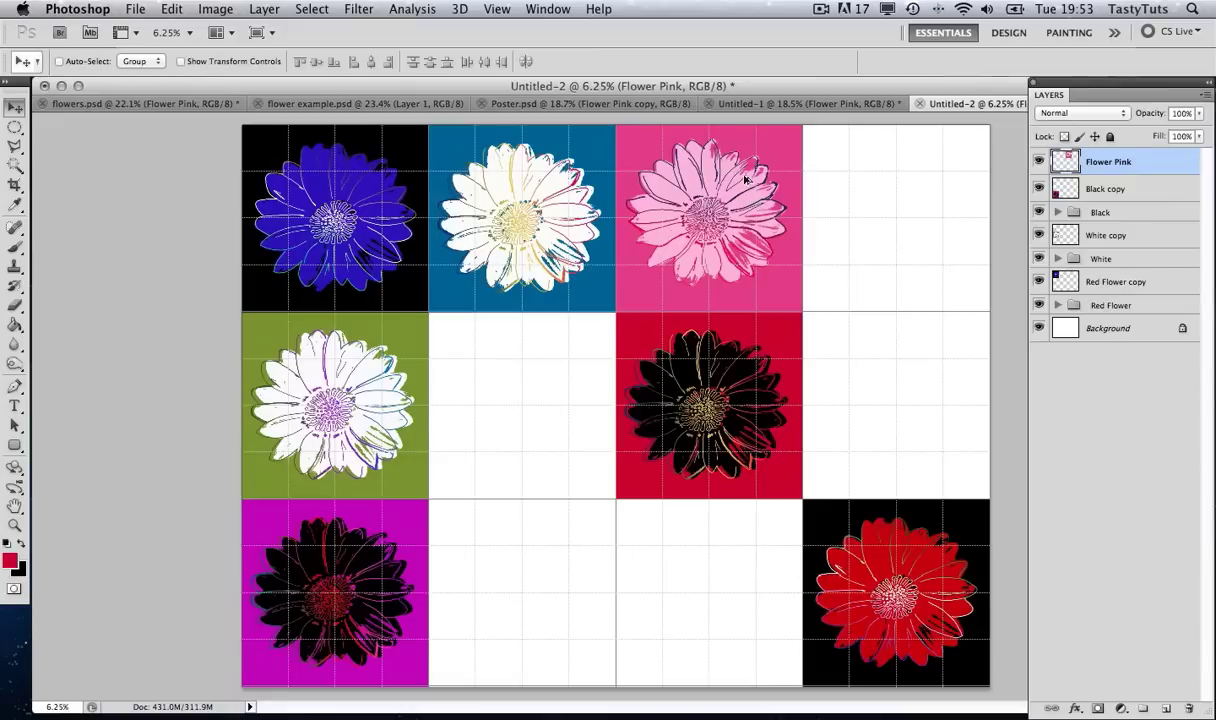
drag(743, 175, 560, 359)
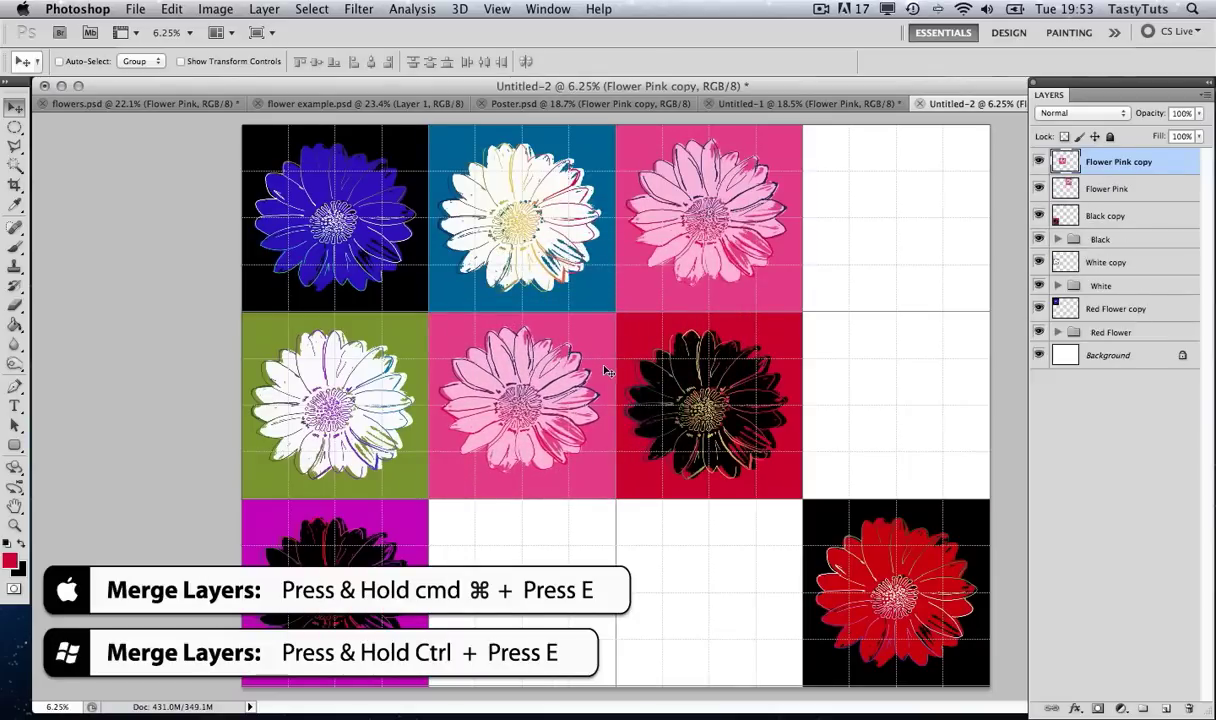
- Shift the Flower Pink copy's hue with Hue/Saturation so its background turns orange
key(super+u)
drag(655, 403, 692, 408)
click(839, 319)
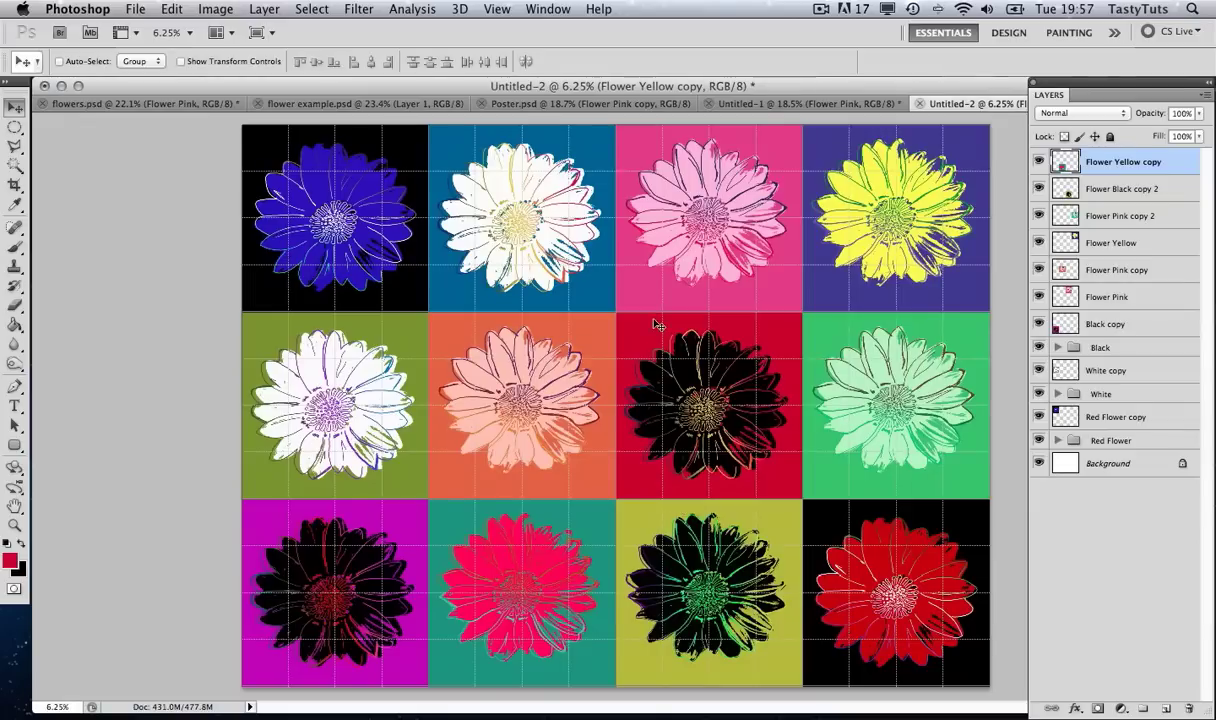
- Hide the grid and display the finished poster in full screen mode on a black surround
click(507, 12)
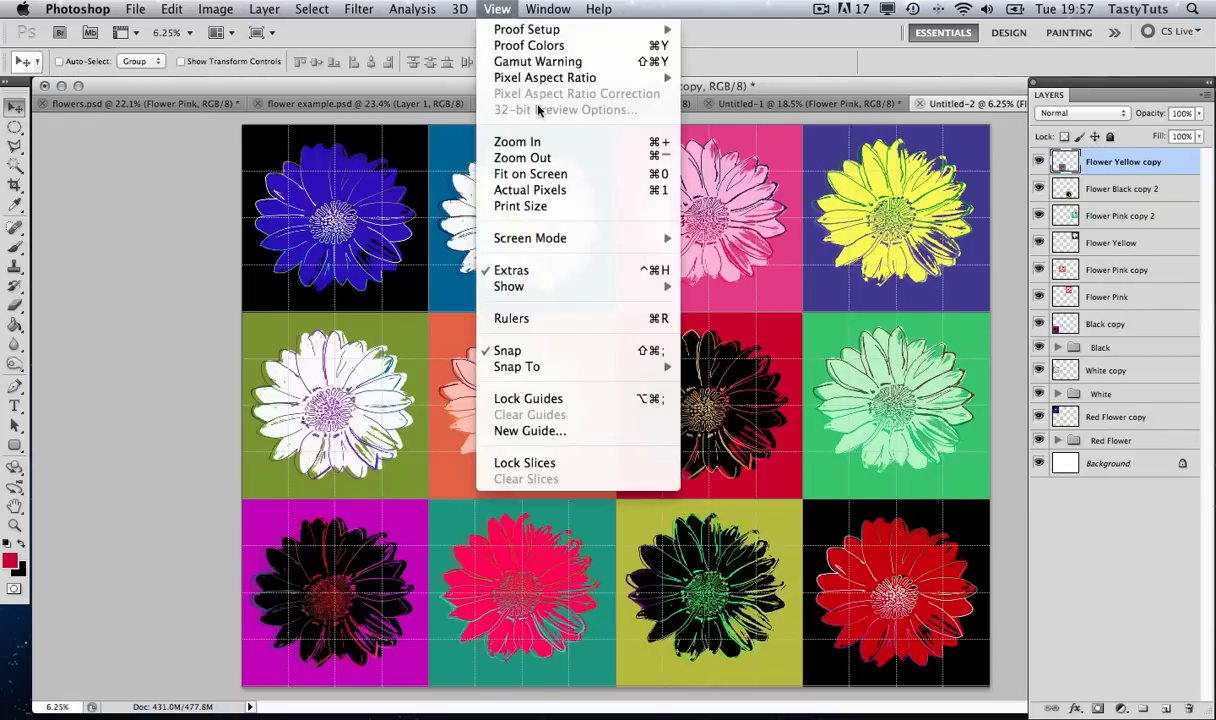
mouse_move(574, 287)
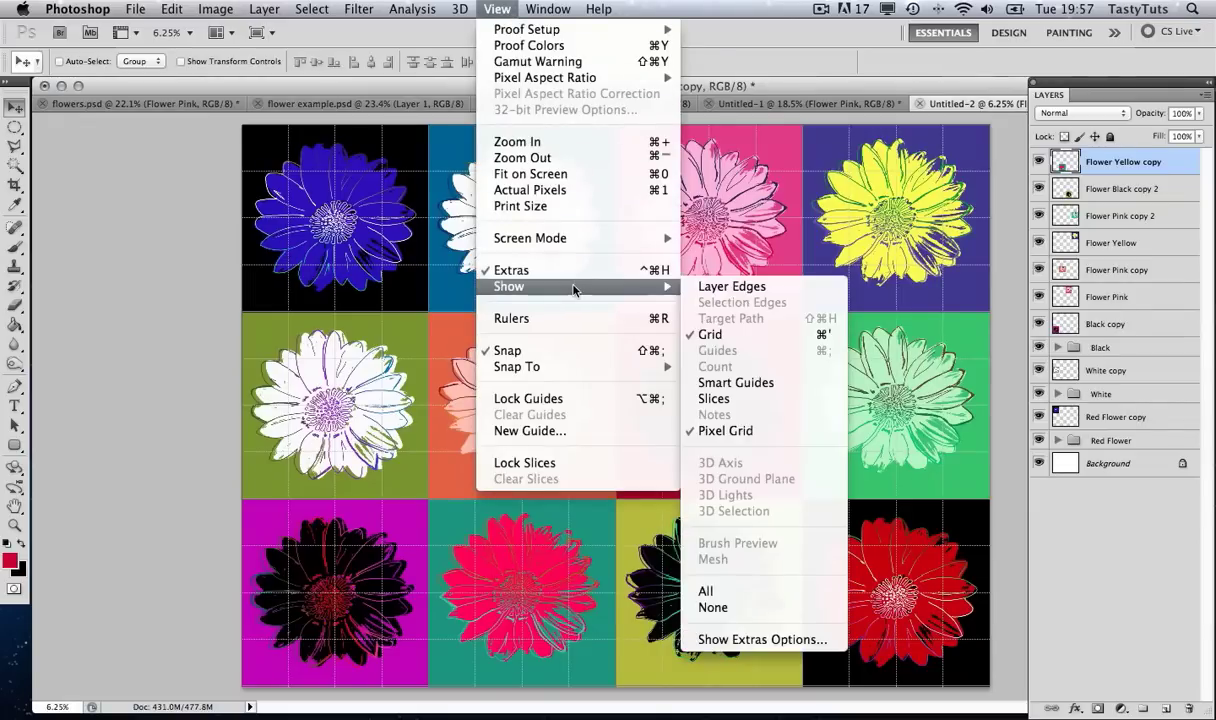
click(722, 341)
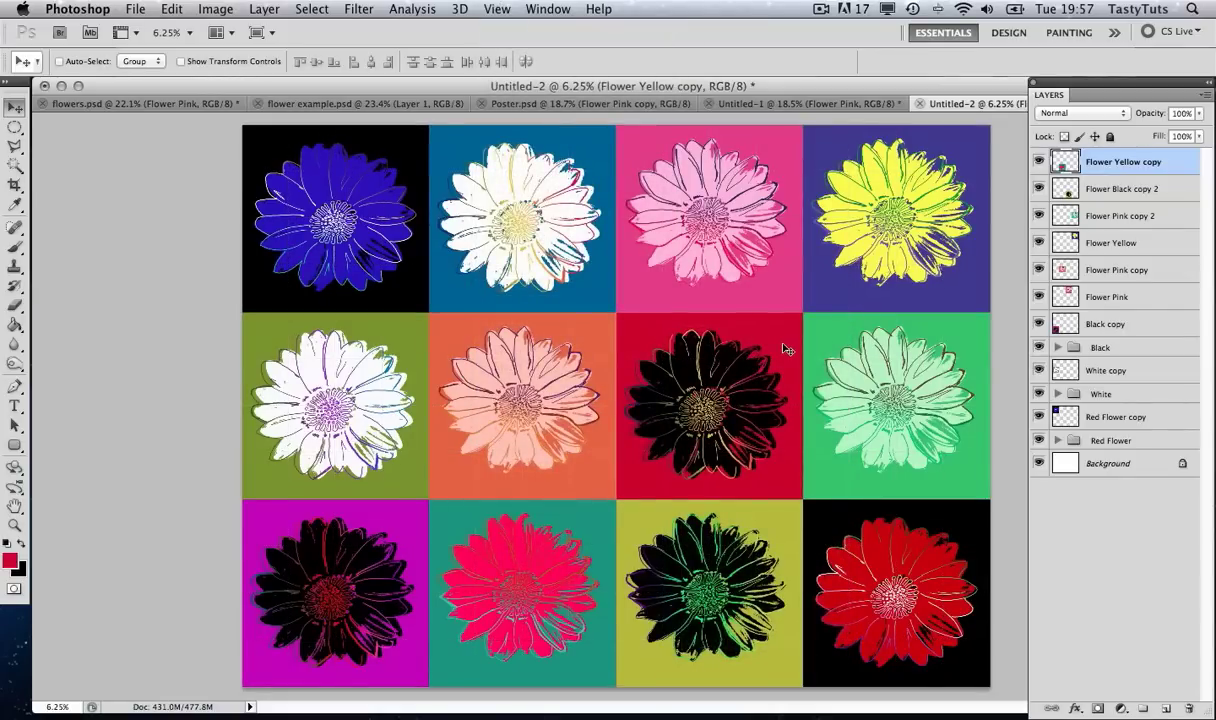
key(f)
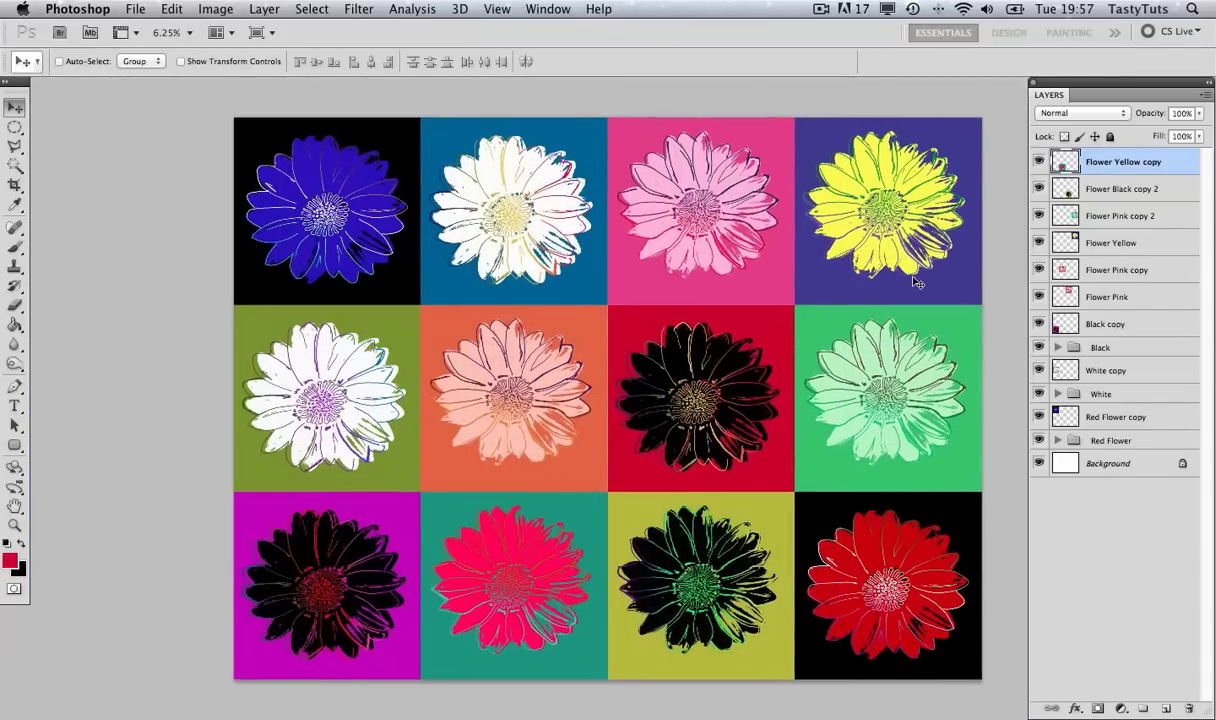
key(f)
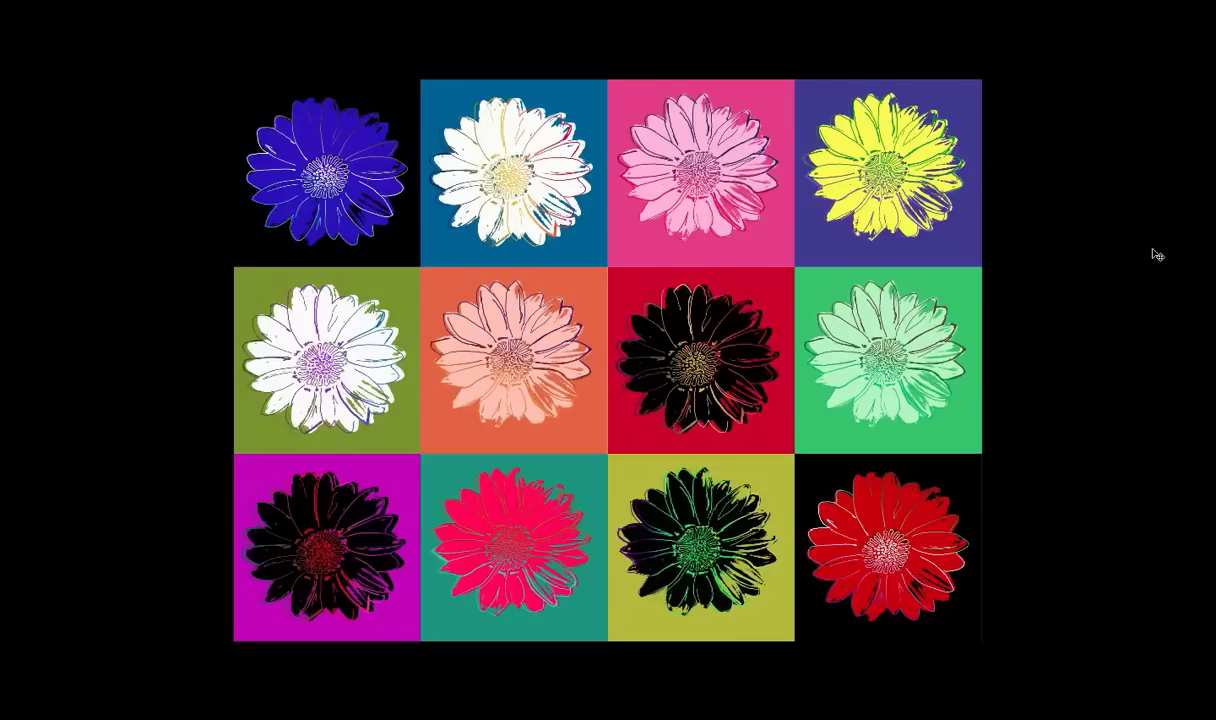